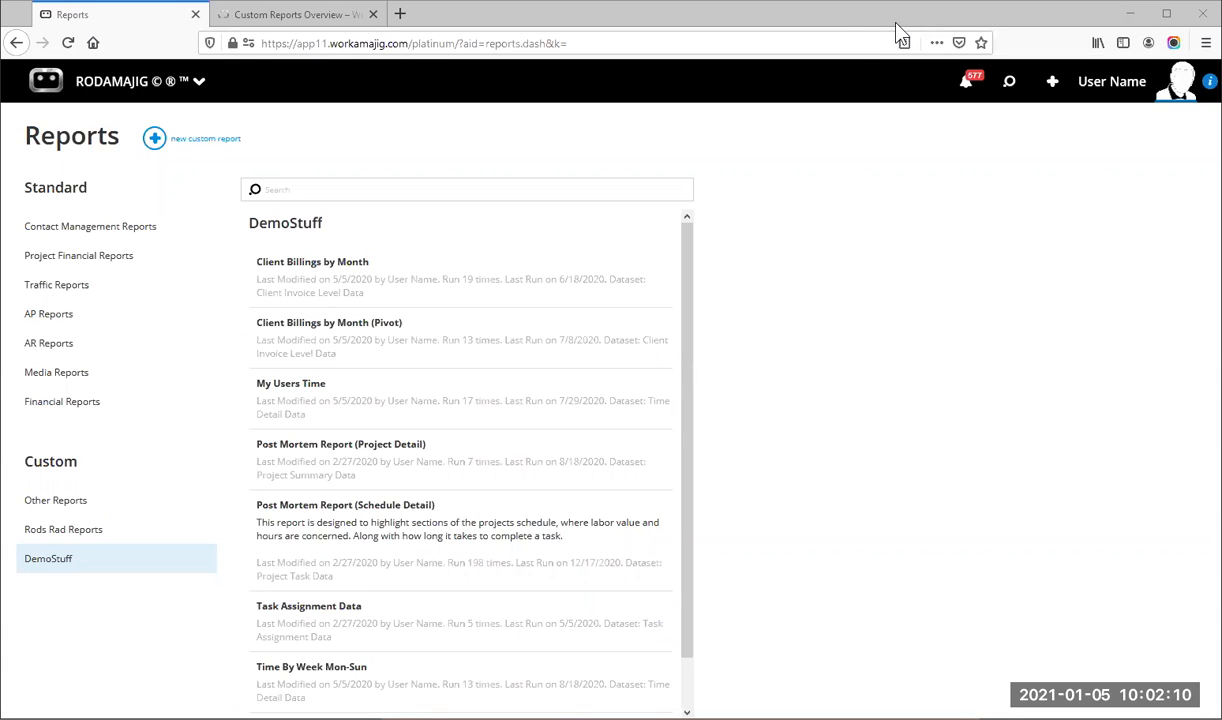
Step: Open the report center from the everyone group of apps
left_click(808, 20)
left_click(117, 88)
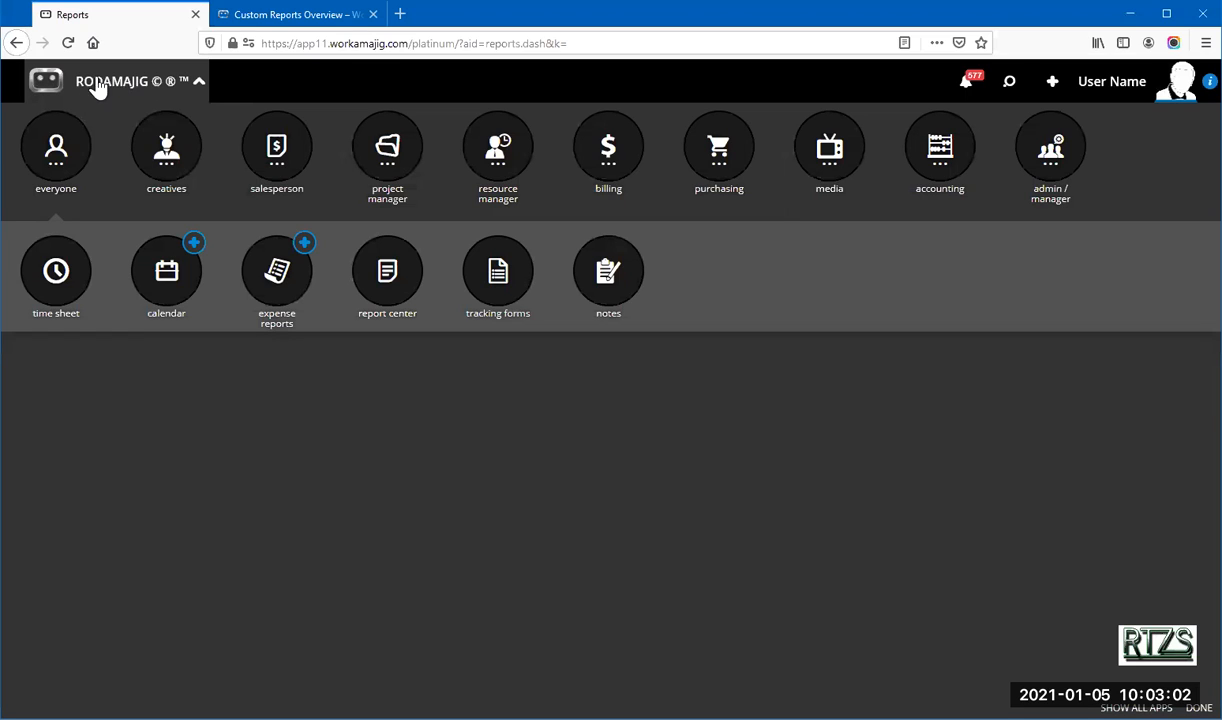
left_click(56, 147)
left_click(56, 147)
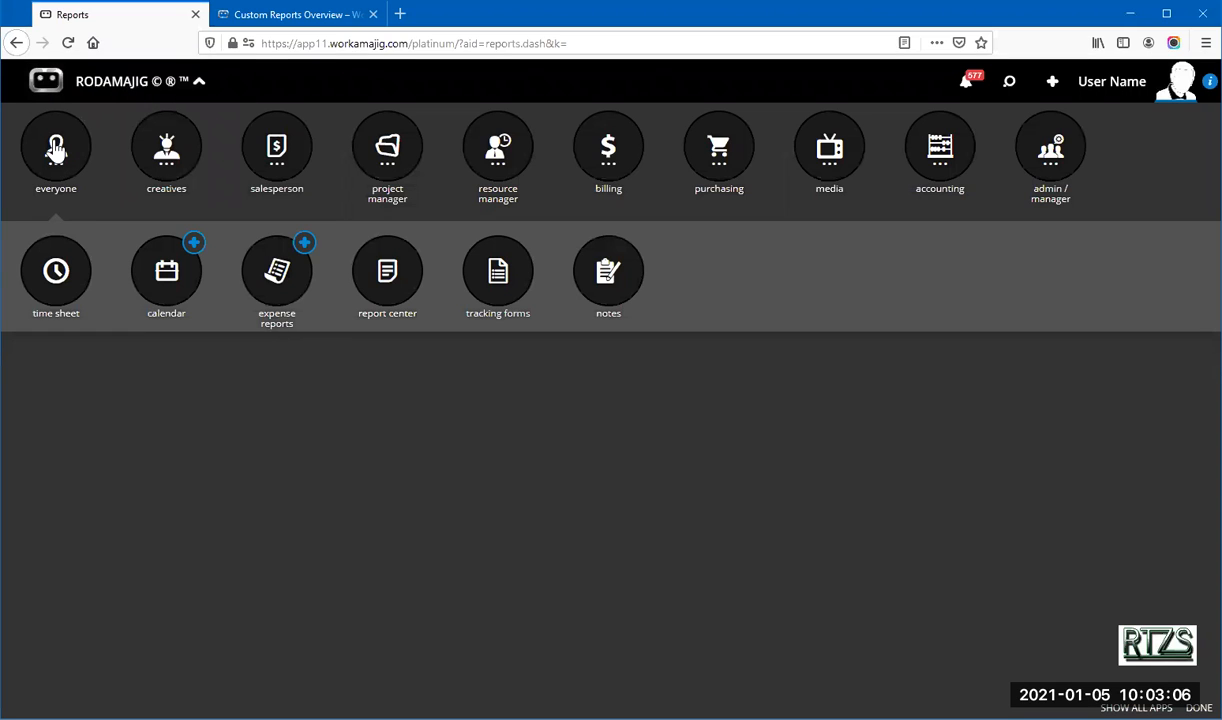
left_click(408, 278)
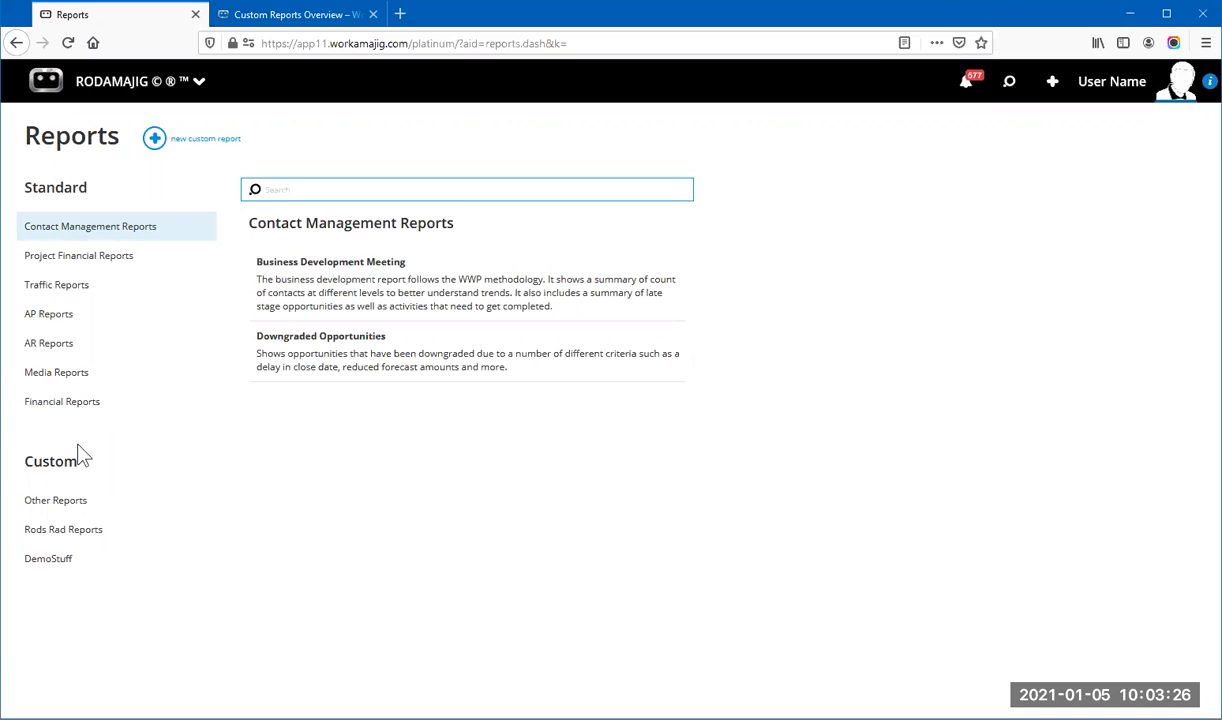
Step: Review the reports in the standard AP and Project Financial groups and the custom DemoStuff group
left_click(62, 318)
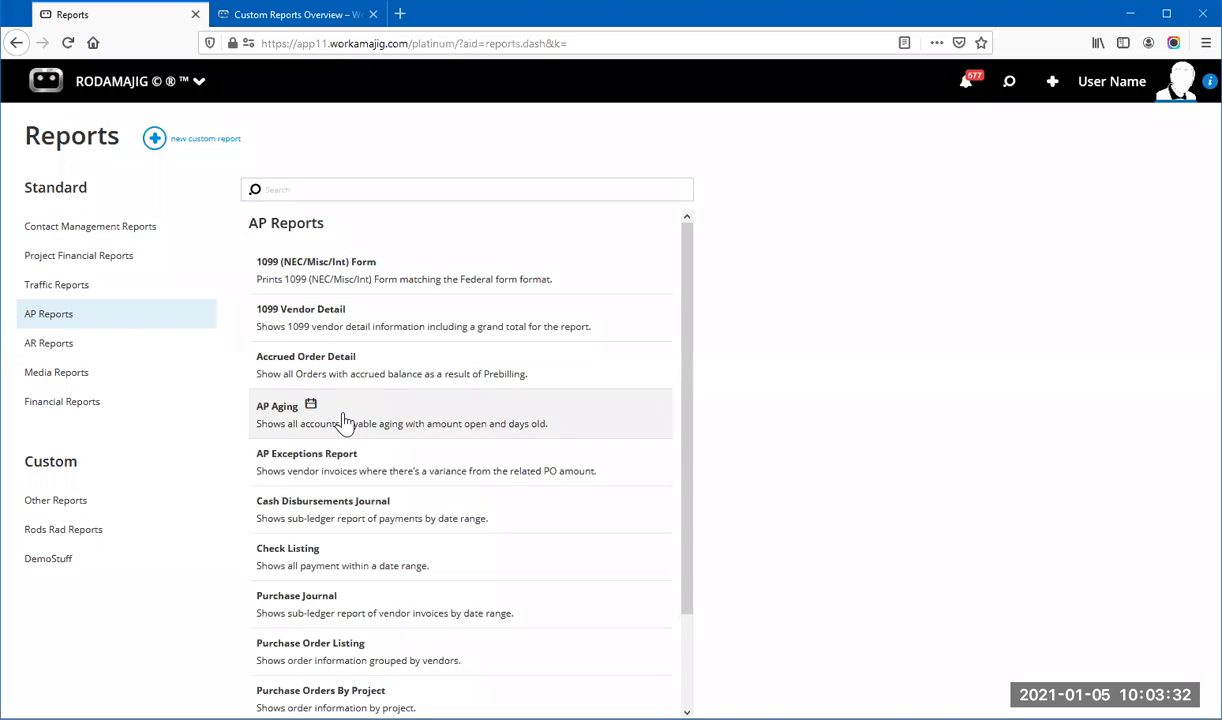
left_click(120, 260)
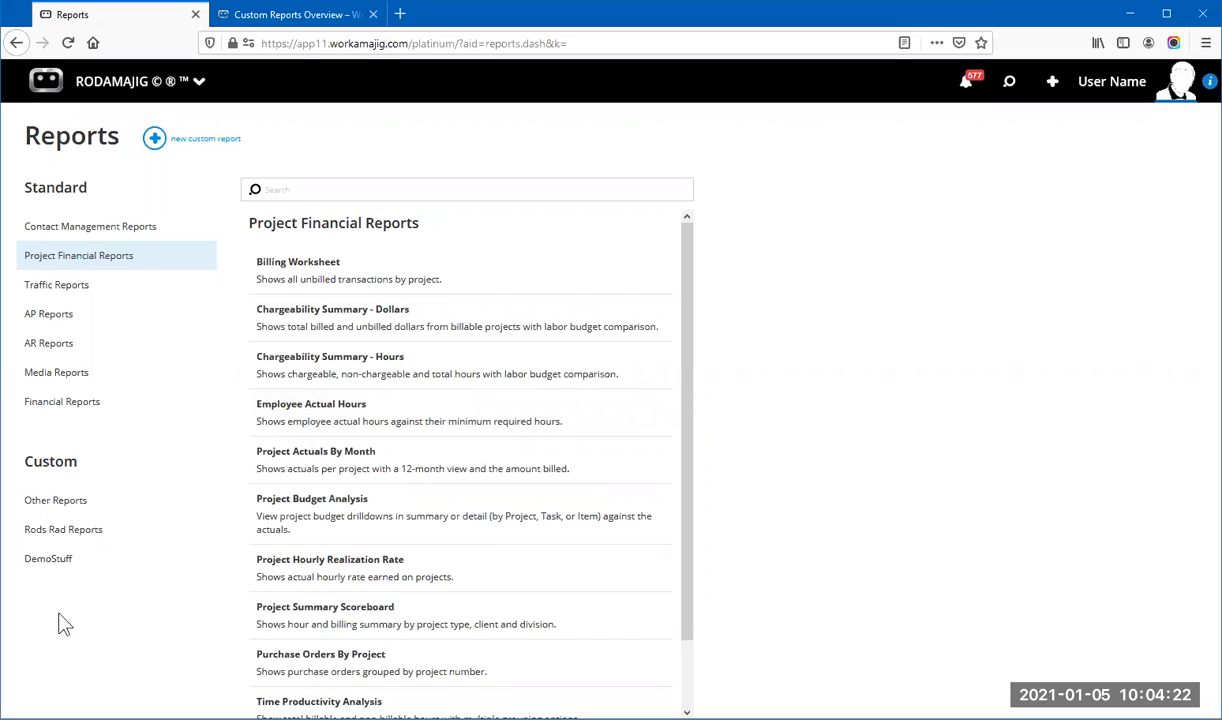
left_click(80, 566)
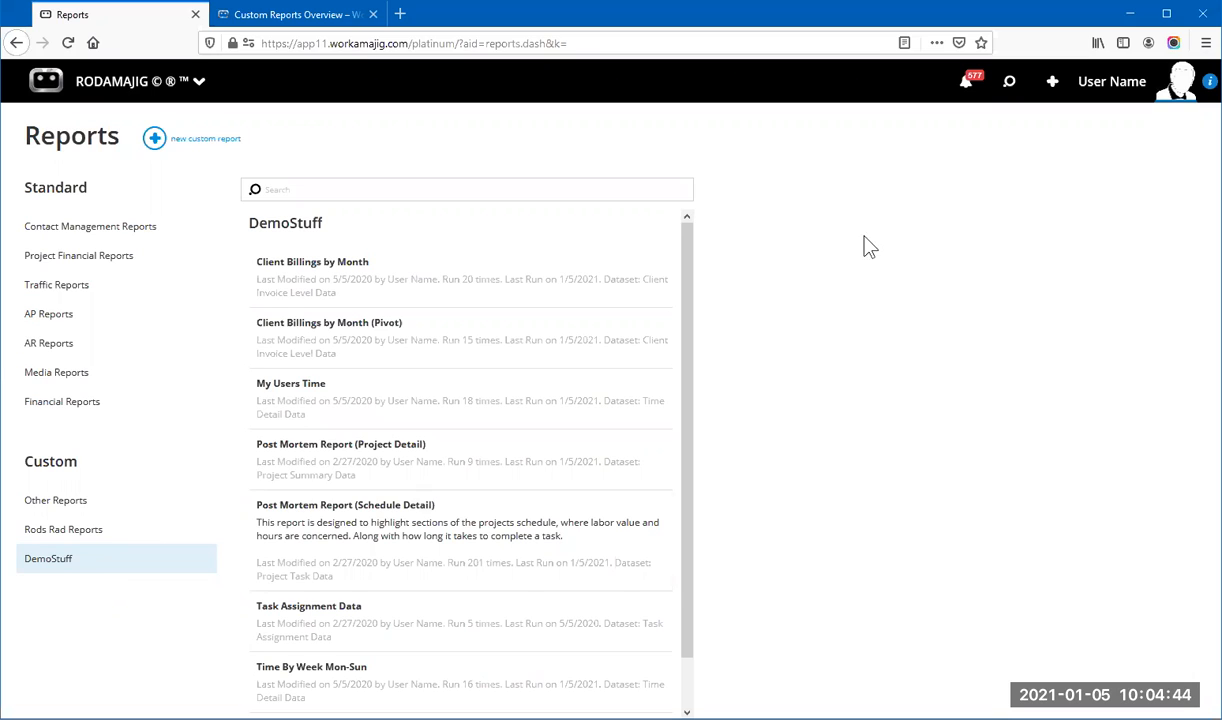
Step: Open the global search area and list the saved views for Time Sheets
left_click(1010, 84)
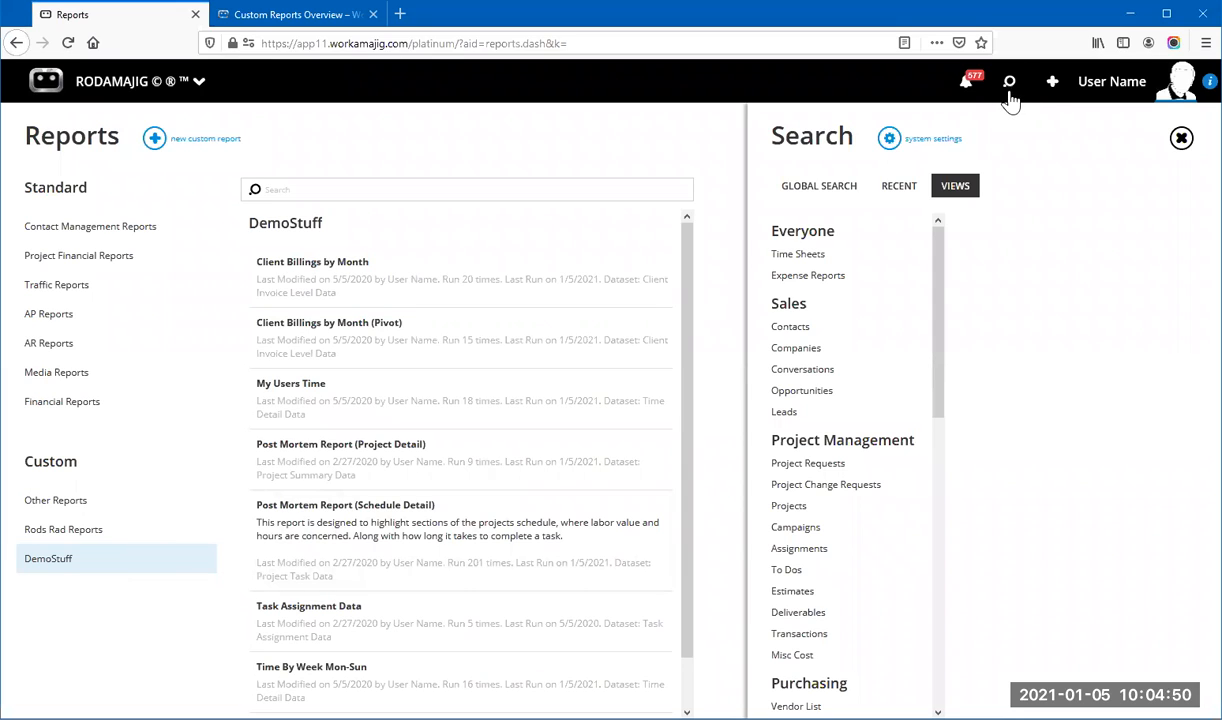
left_click(824, 189)
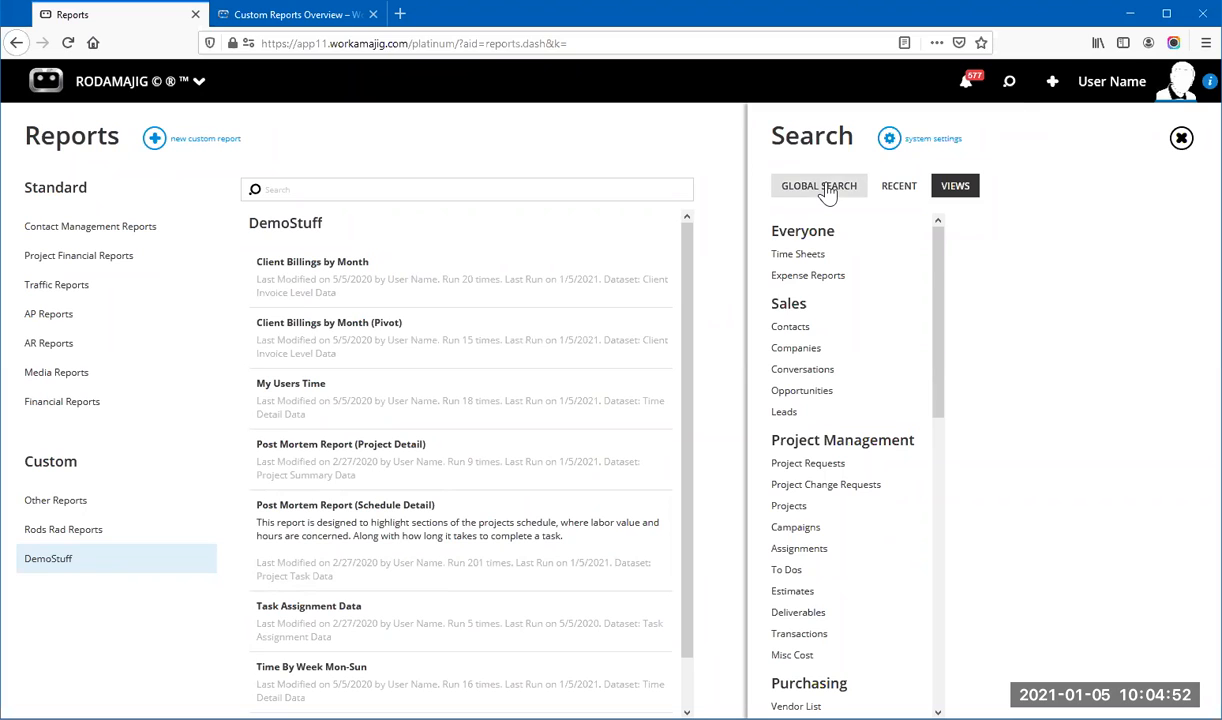
left_click(957, 192)
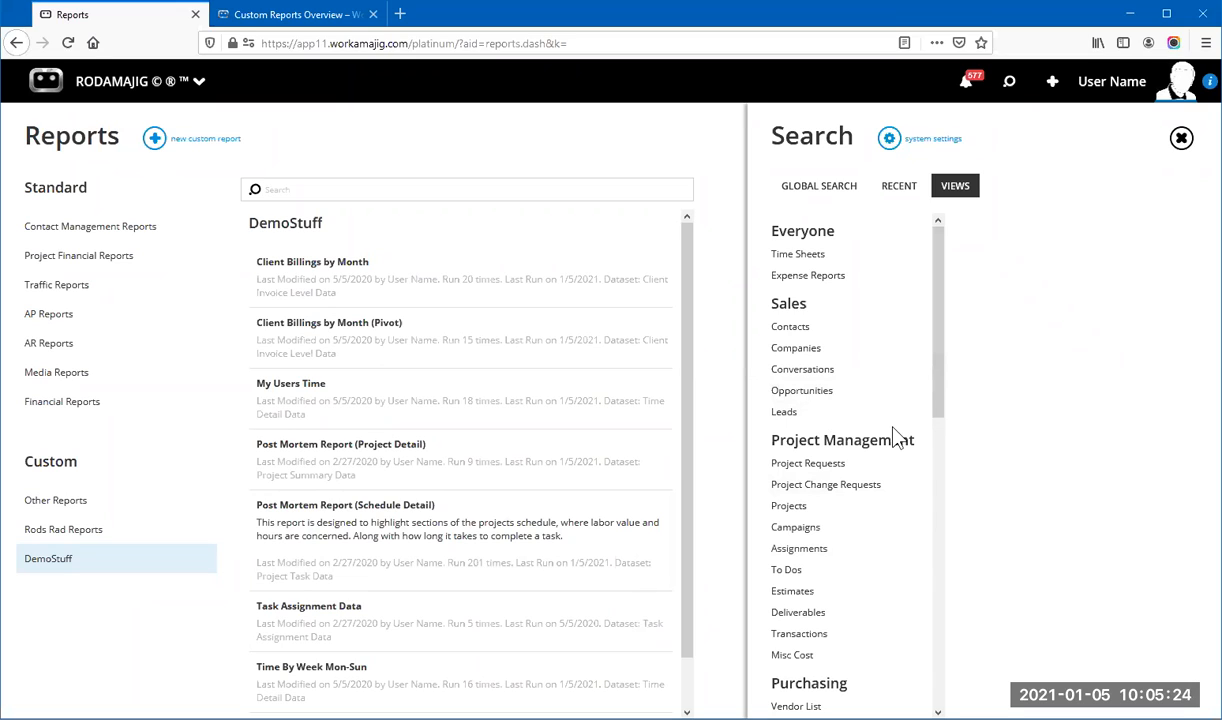
left_click(858, 257)
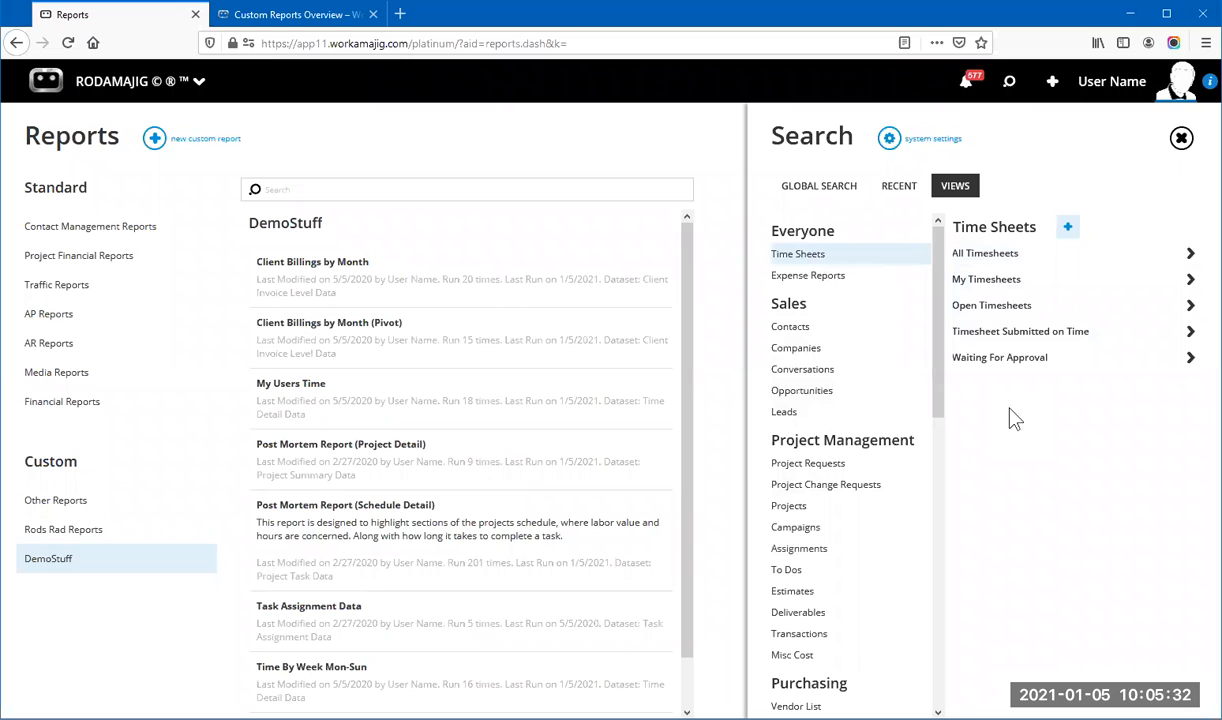
Step: Run the My Timesheets view, inspect the 12/31/2020 timesheet, and return to the list of views
left_click(1015, 287)
left_click(646, 196)
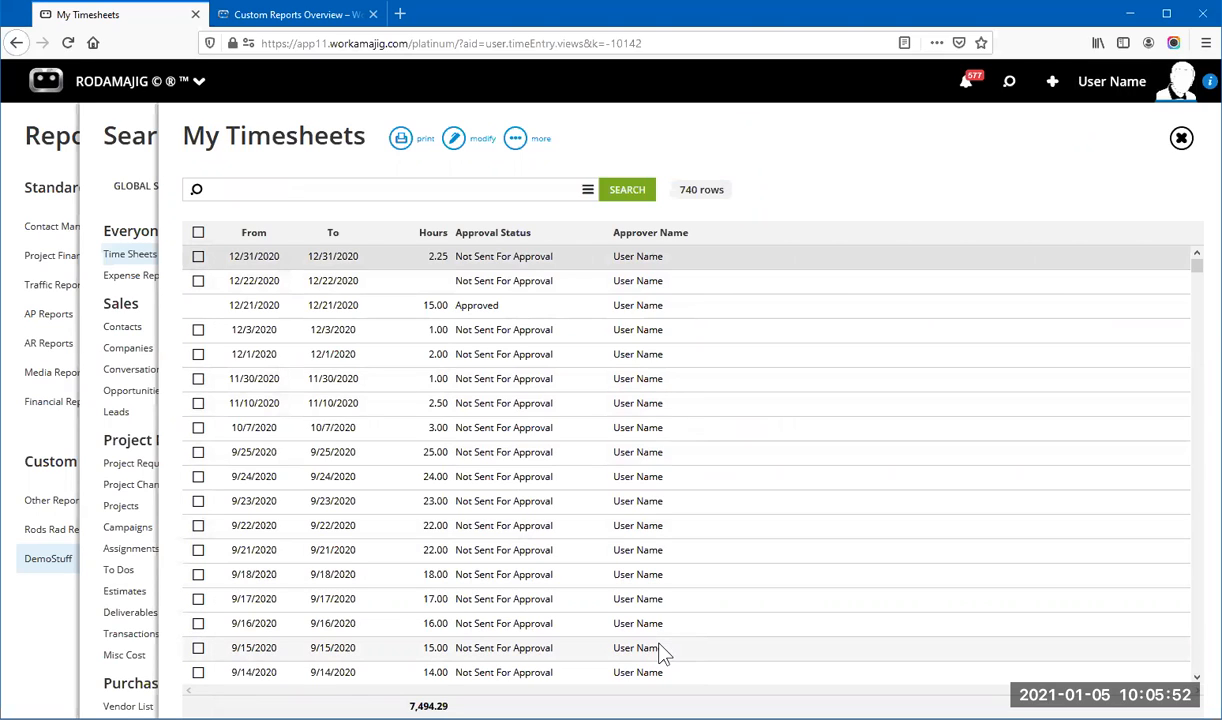
left_click(565, 262)
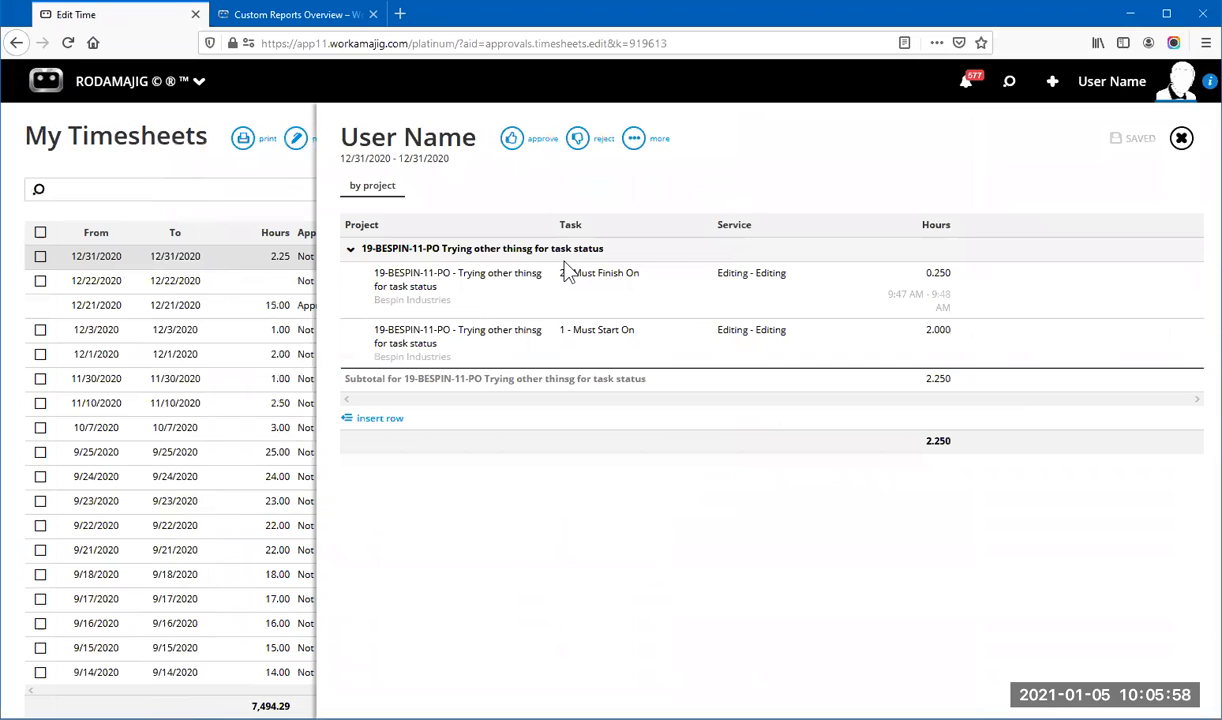
left_click(1181, 139)
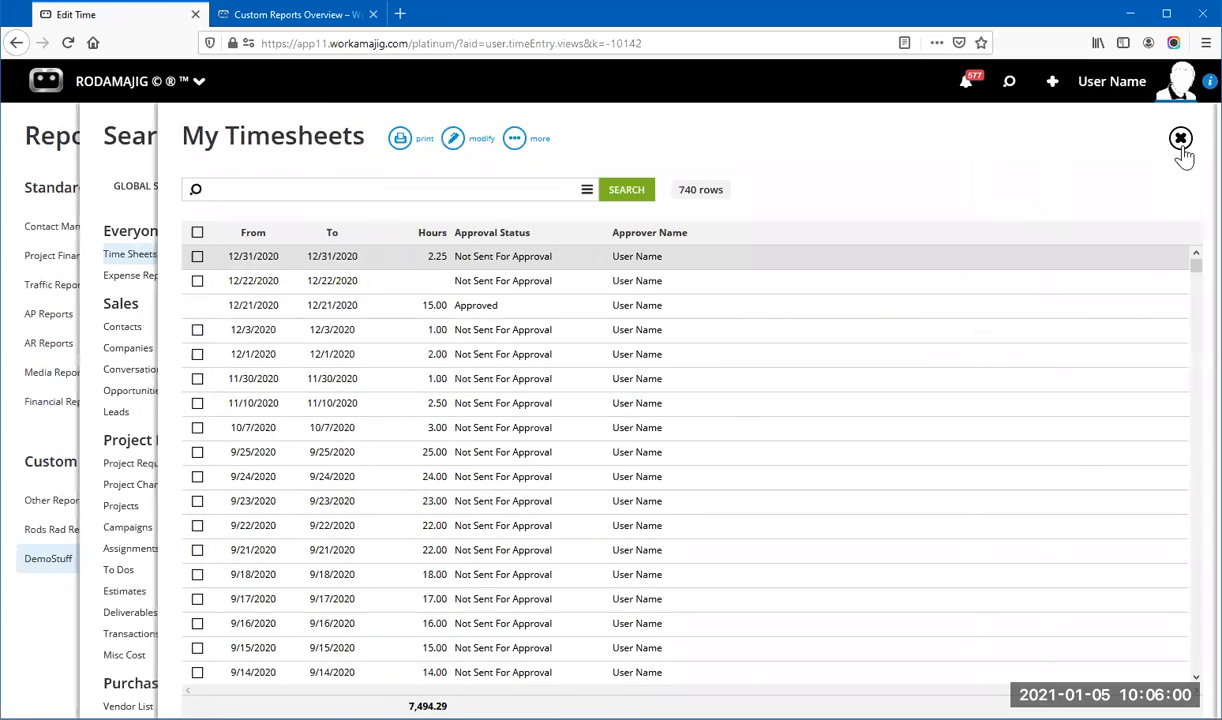
left_click(1178, 137)
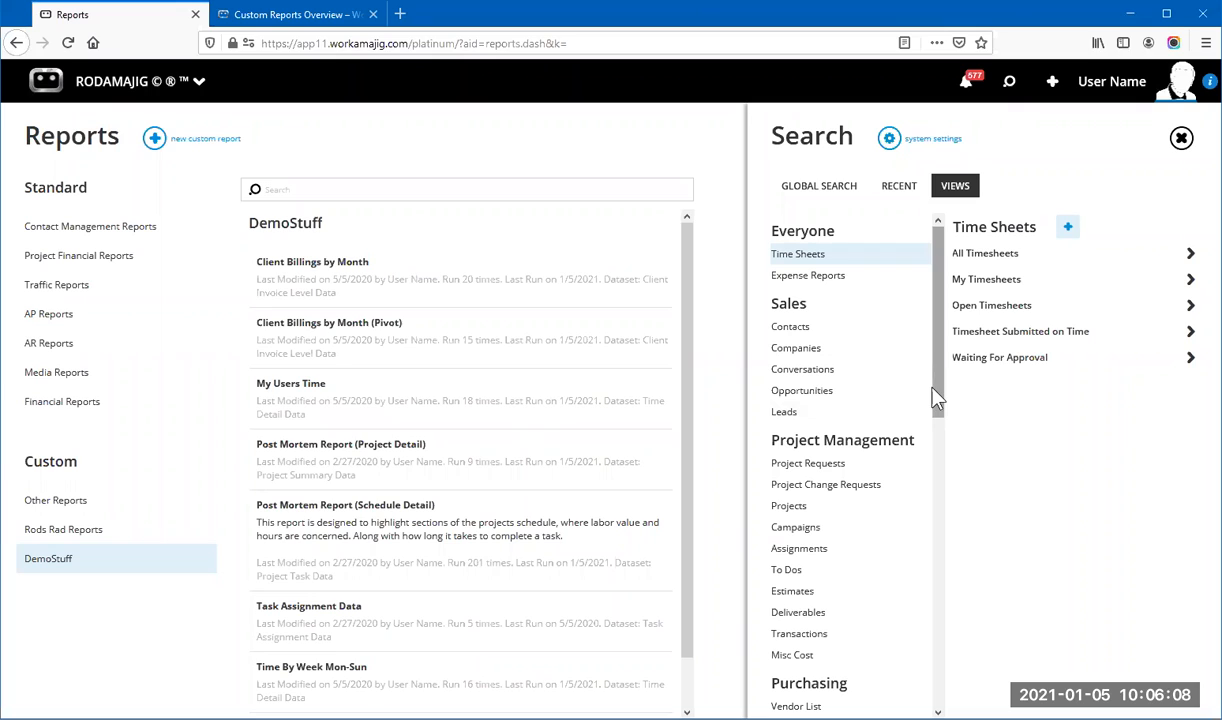
Step: Look through the saved views for Projects and for Client Invoices under Billing
left_click(887, 508)
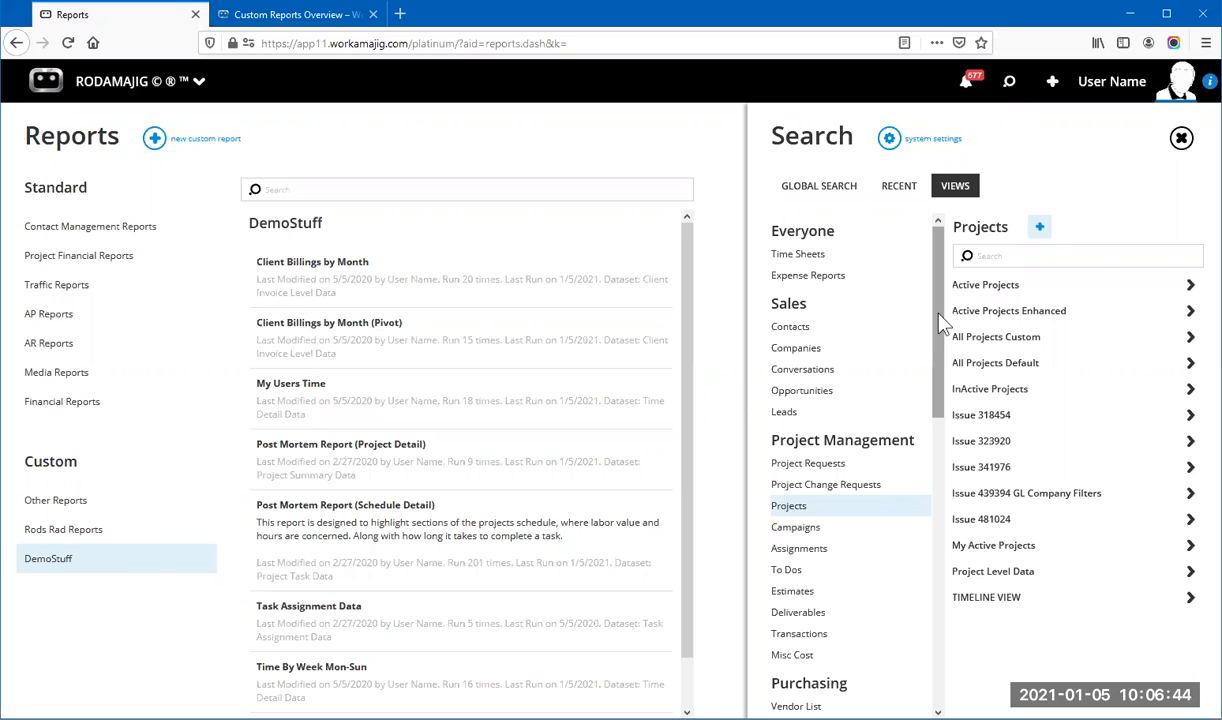
left_click_drag(940, 322, 934, 590)
left_click(846, 524)
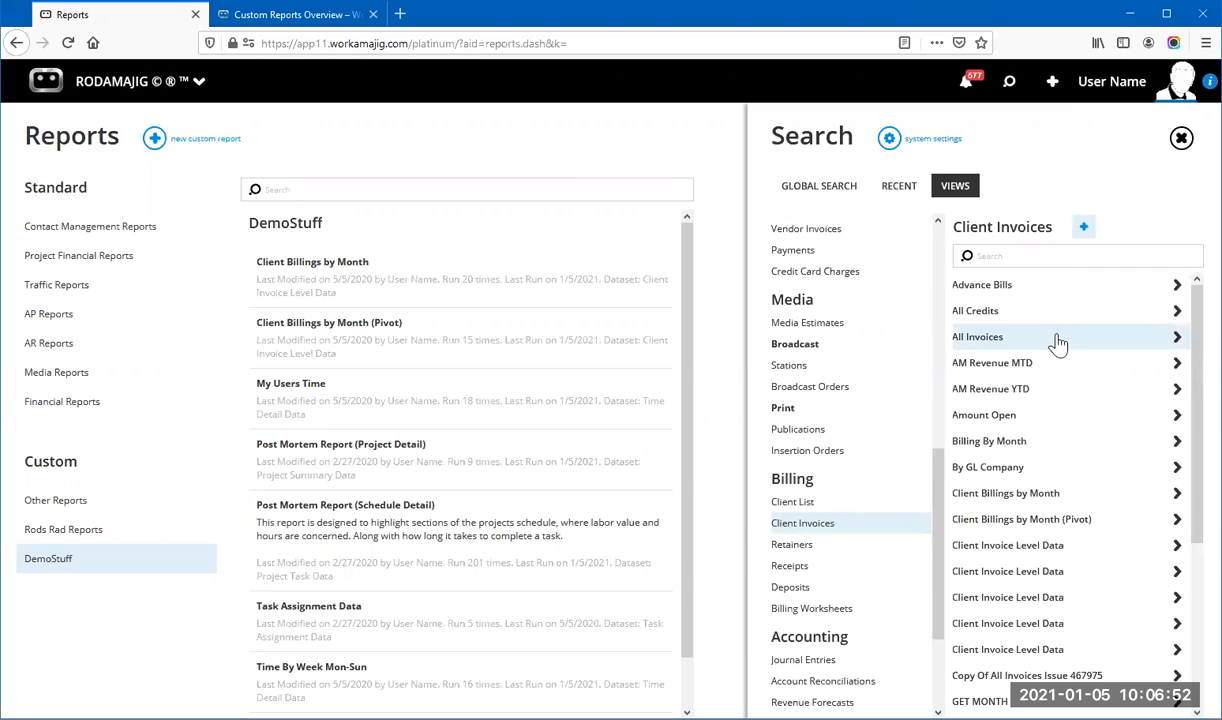
Step: Open the All Invoices view, inspect its first invoice, and return to the Reports page
left_click(985, 338)
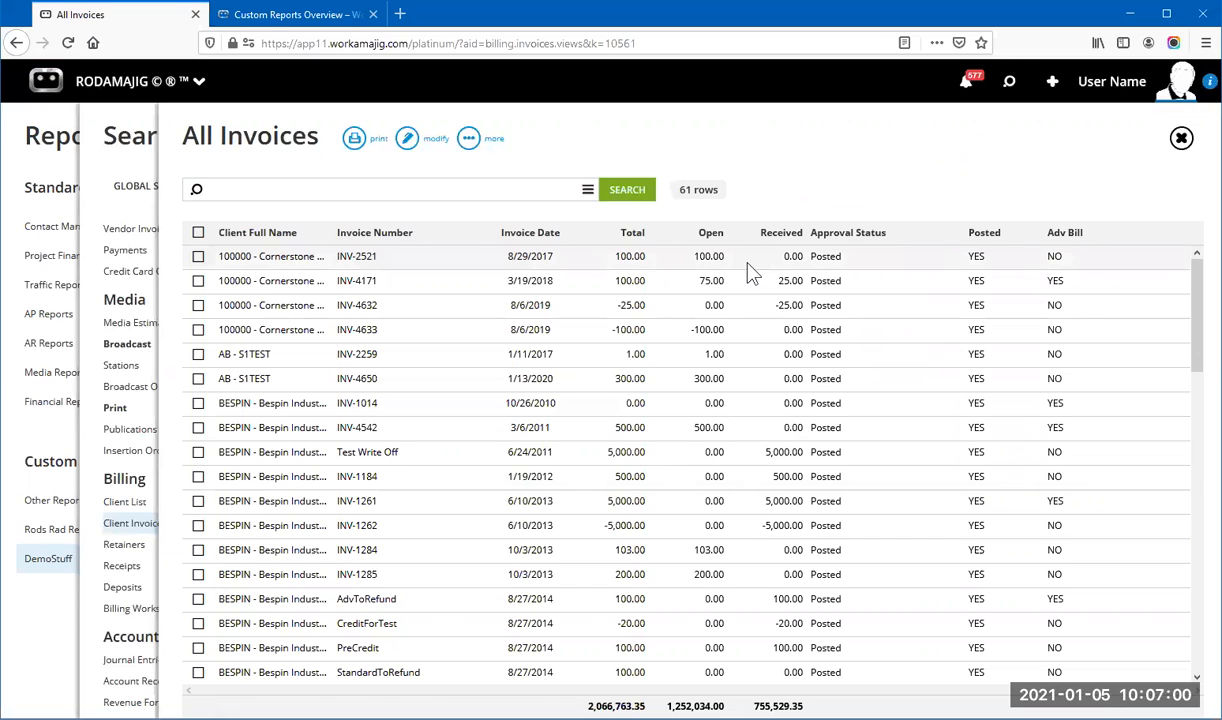
left_click(747, 266)
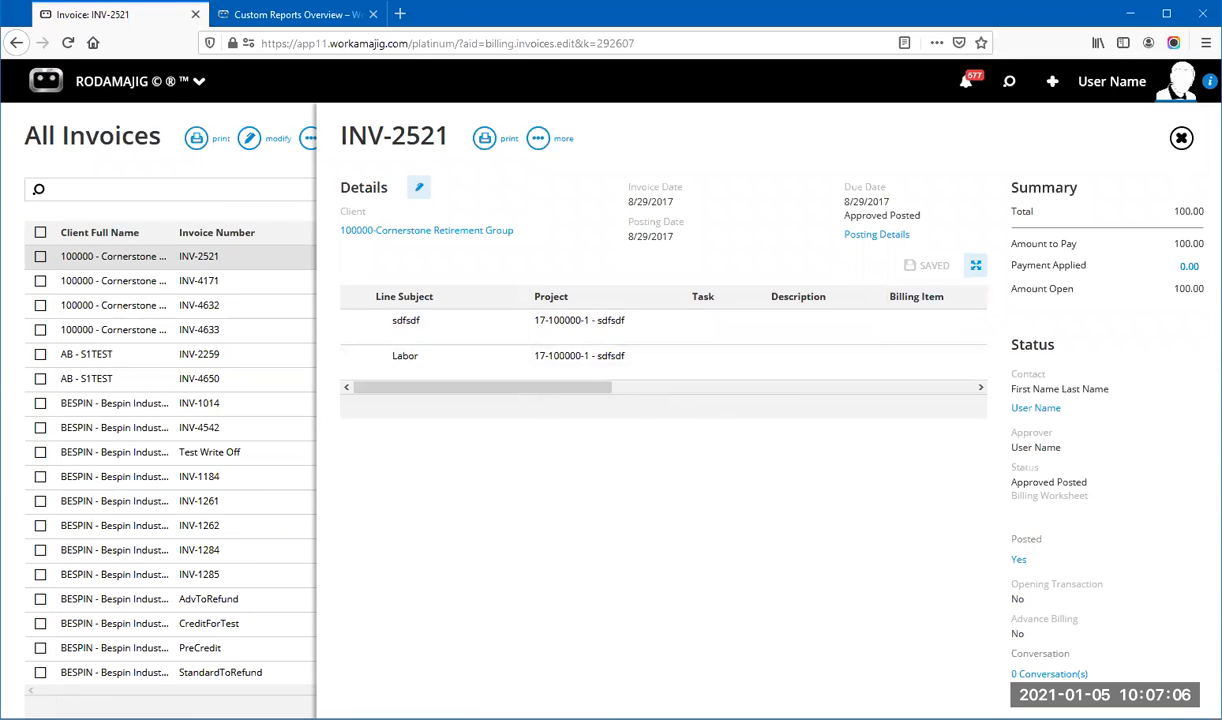
left_click(1181, 138)
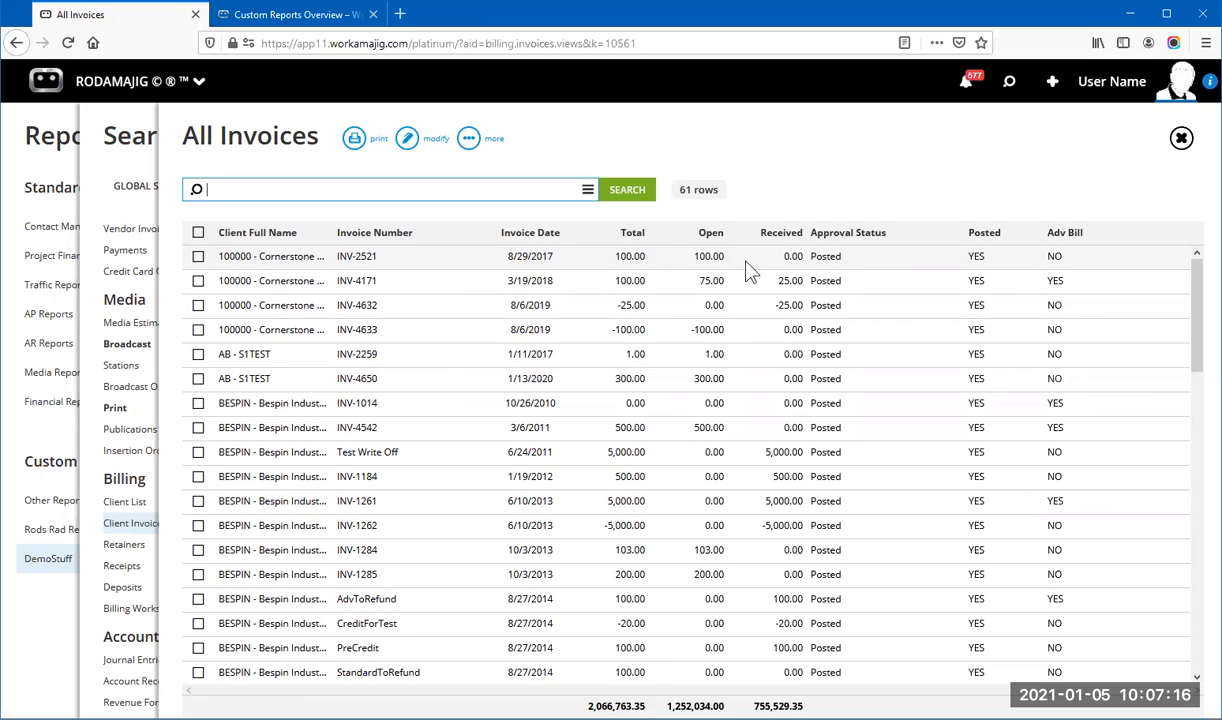
left_click(1180, 141)
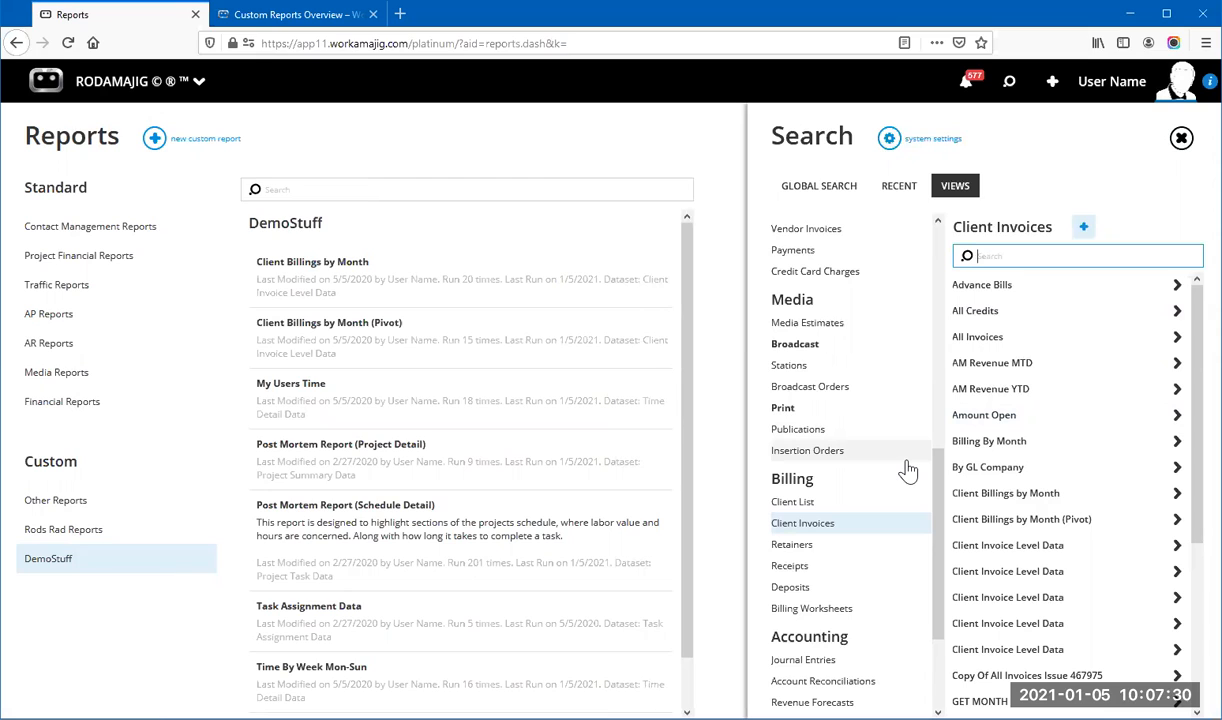
left_click(1186, 143)
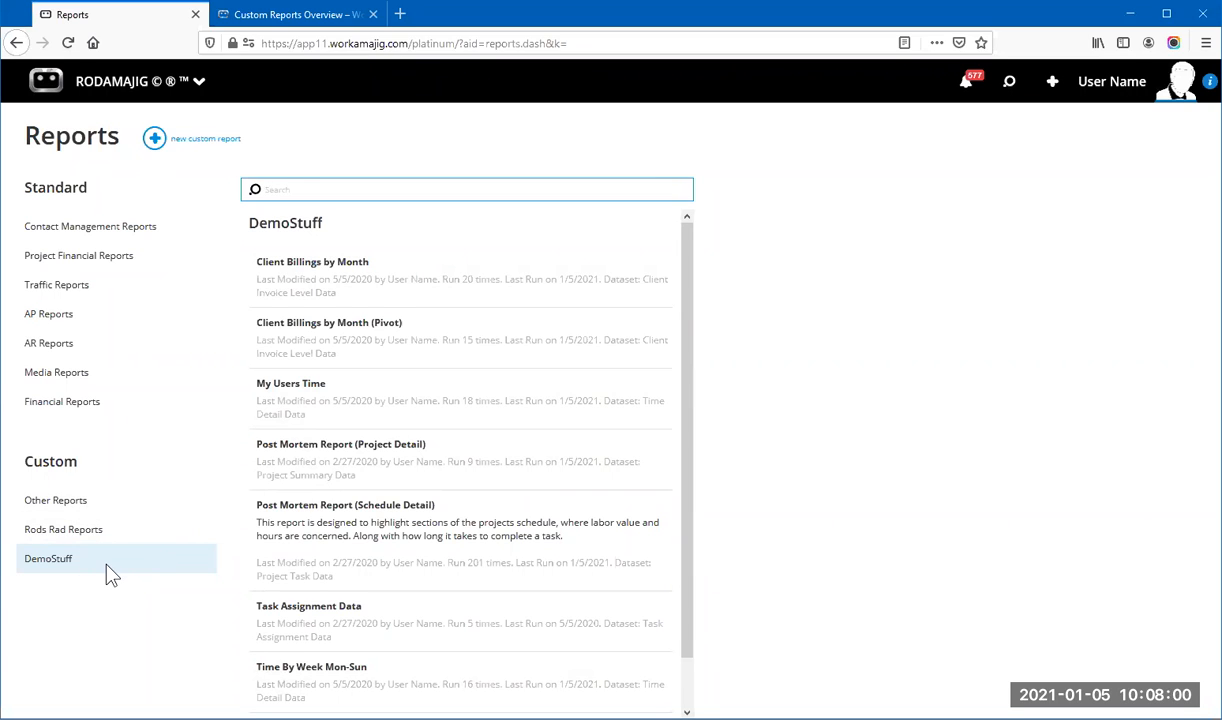
Step: Open the Report Groups list from the Global Lists in System Setup under admin / manager
left_click(188, 85)
left_click(1066, 155)
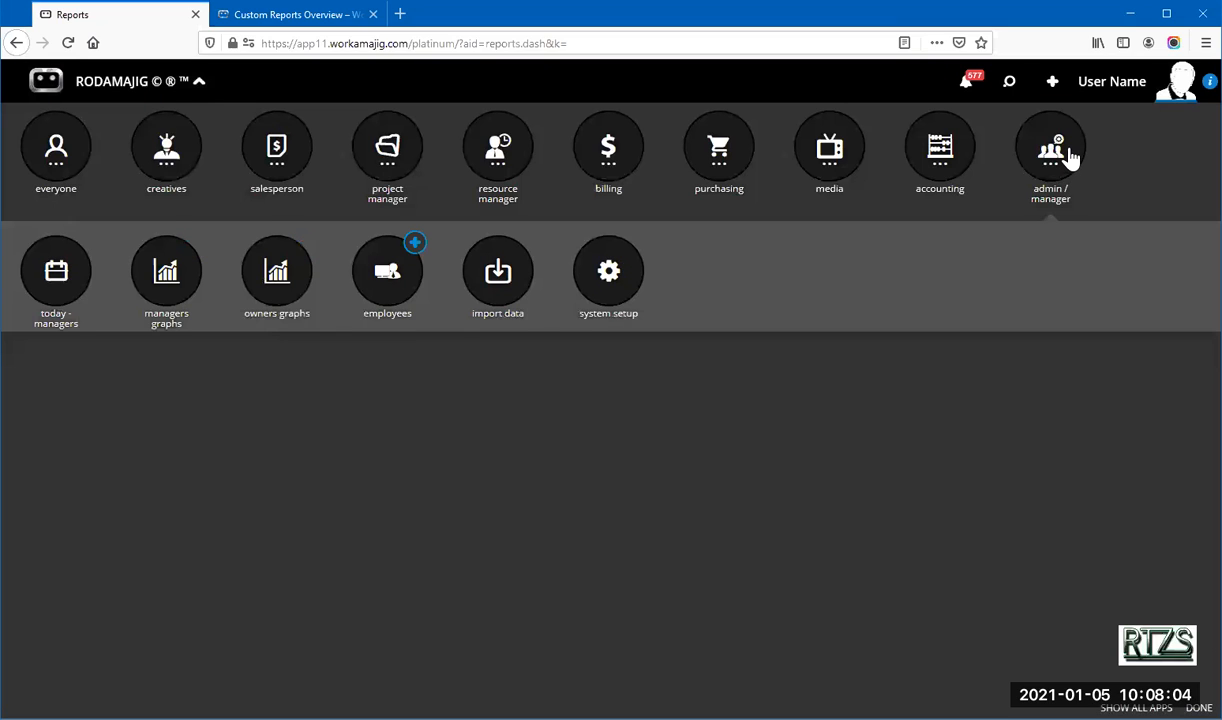
left_click(632, 285)
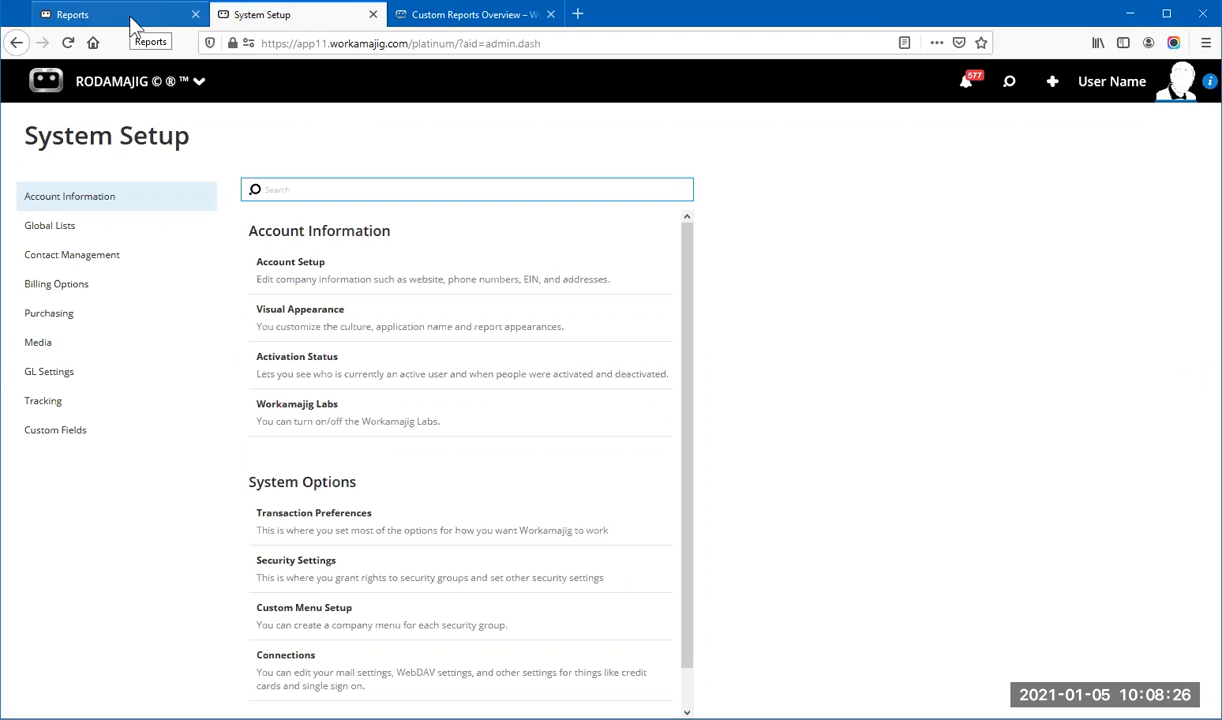
left_click(101, 228)
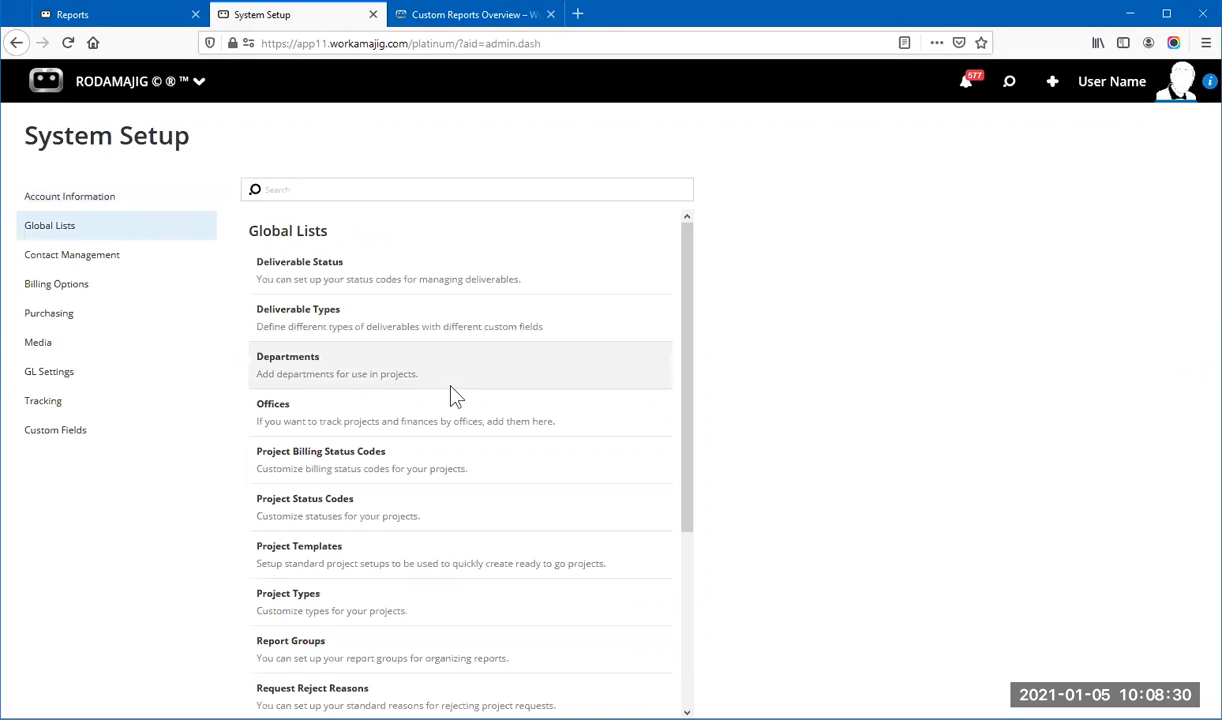
scroll(345, 665, "down", 3)
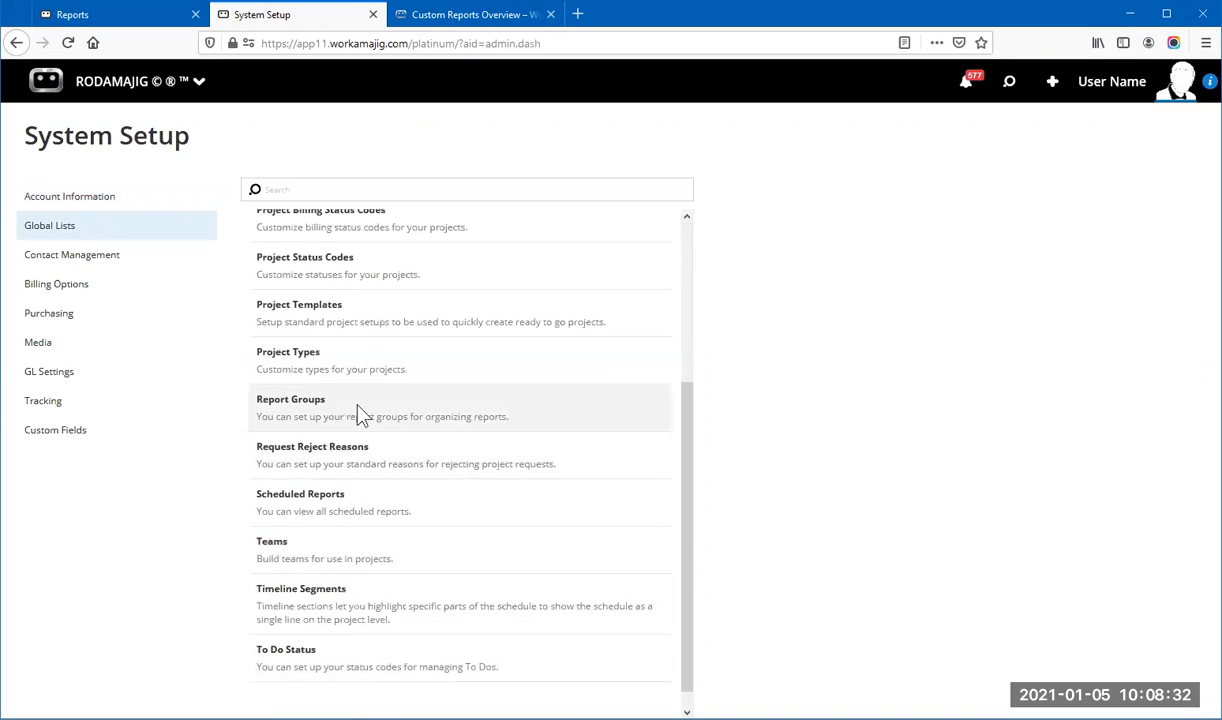
left_click(390, 412)
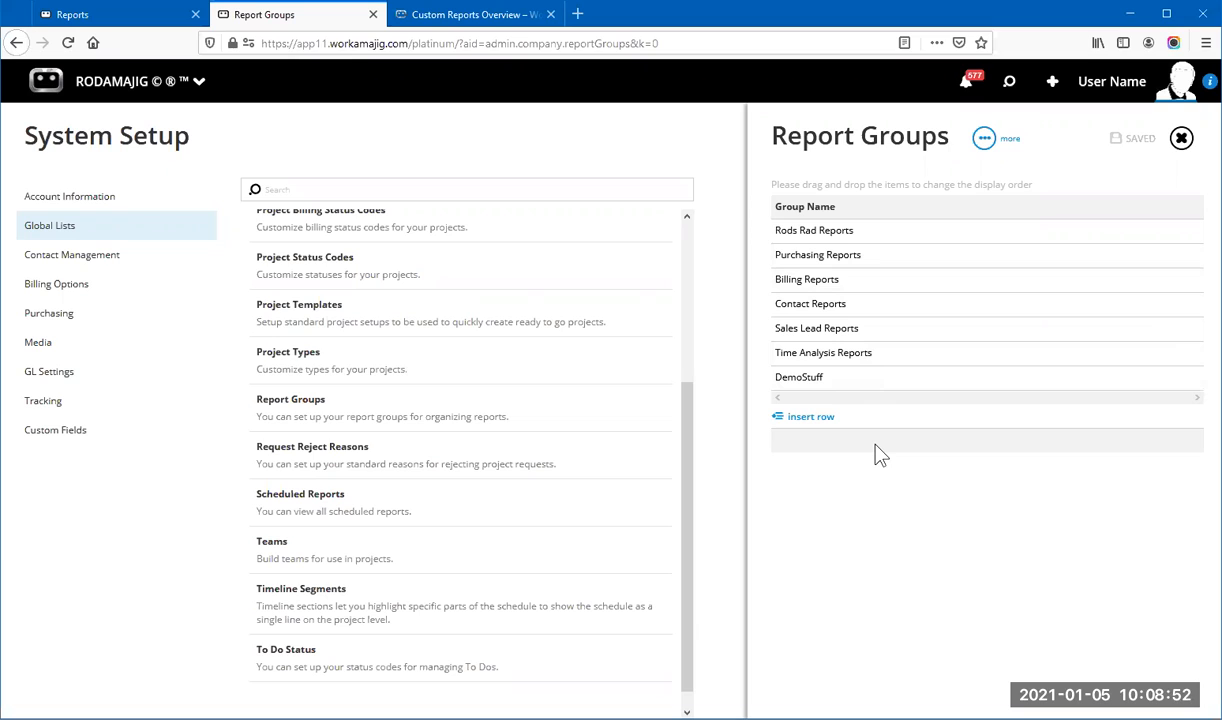
Step: Return to the Reports page and open the settings of the Client Billings by Month report for editing
left_click(140, 18)
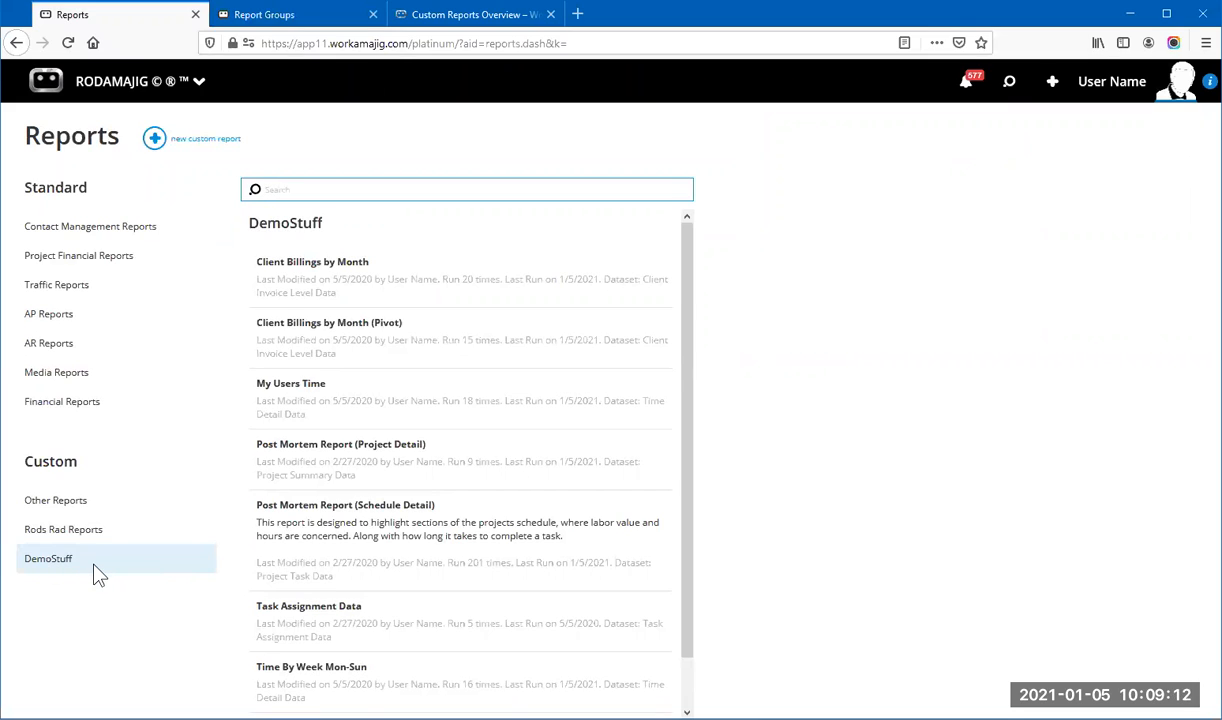
left_click(405, 278)
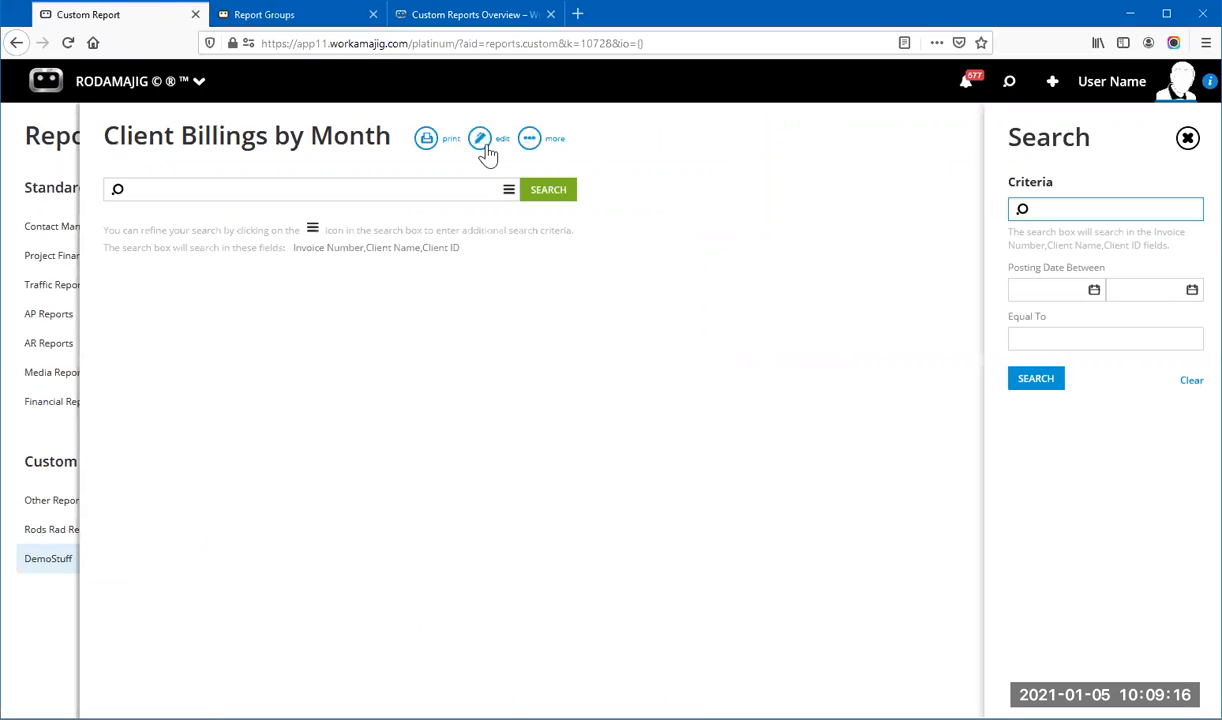
left_click(481, 143)
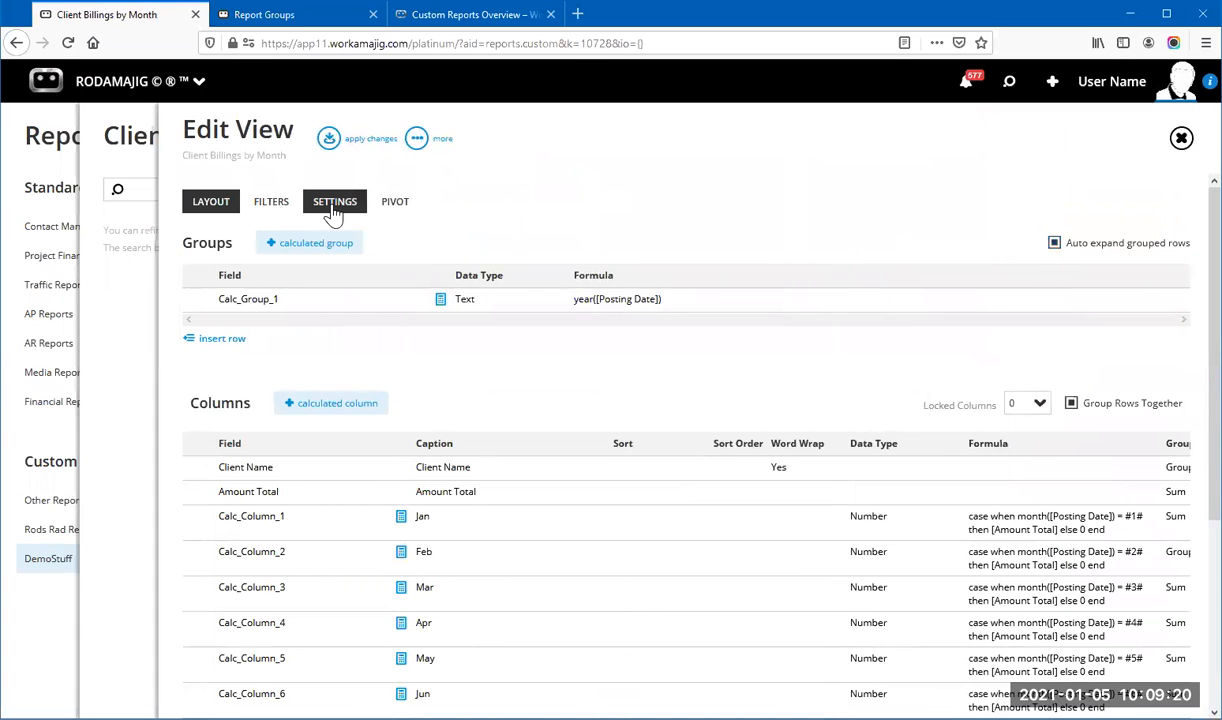
left_click(334, 206)
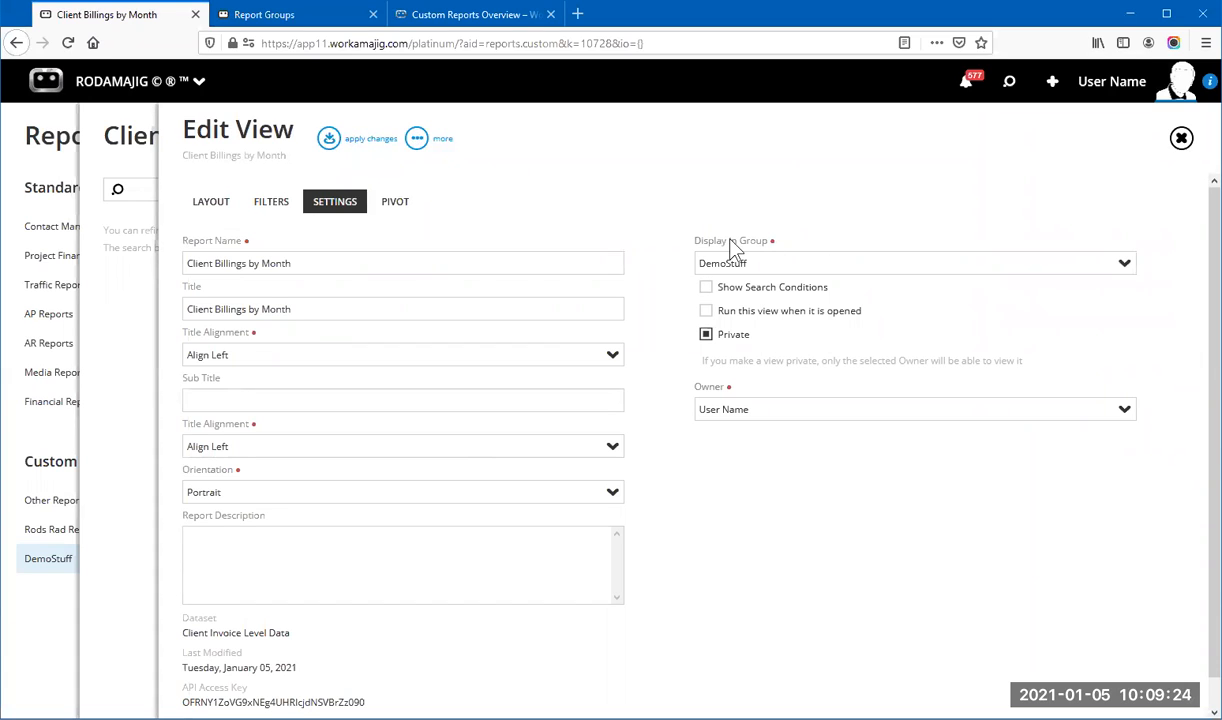
Step: Examine the Display in Group options for the Client Billings by Month report, and close the view editor without changing the group
left_click(1124, 274)
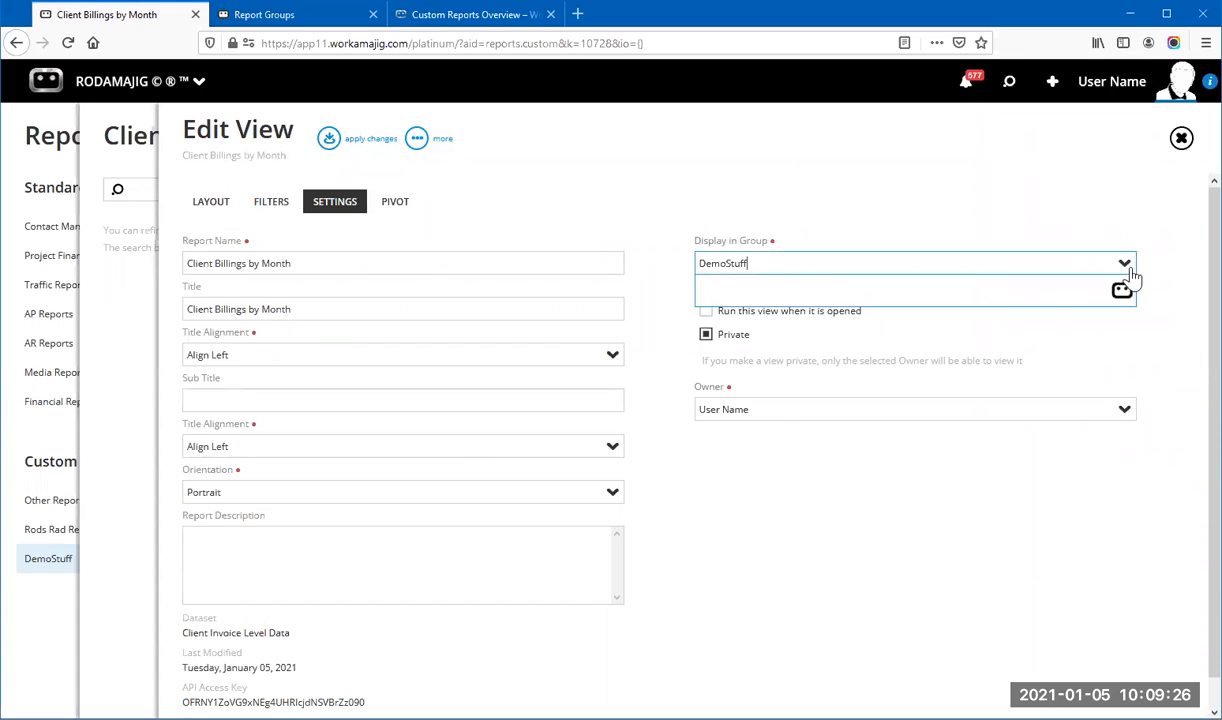
left_click_drag(1131, 420, 1144, 310)
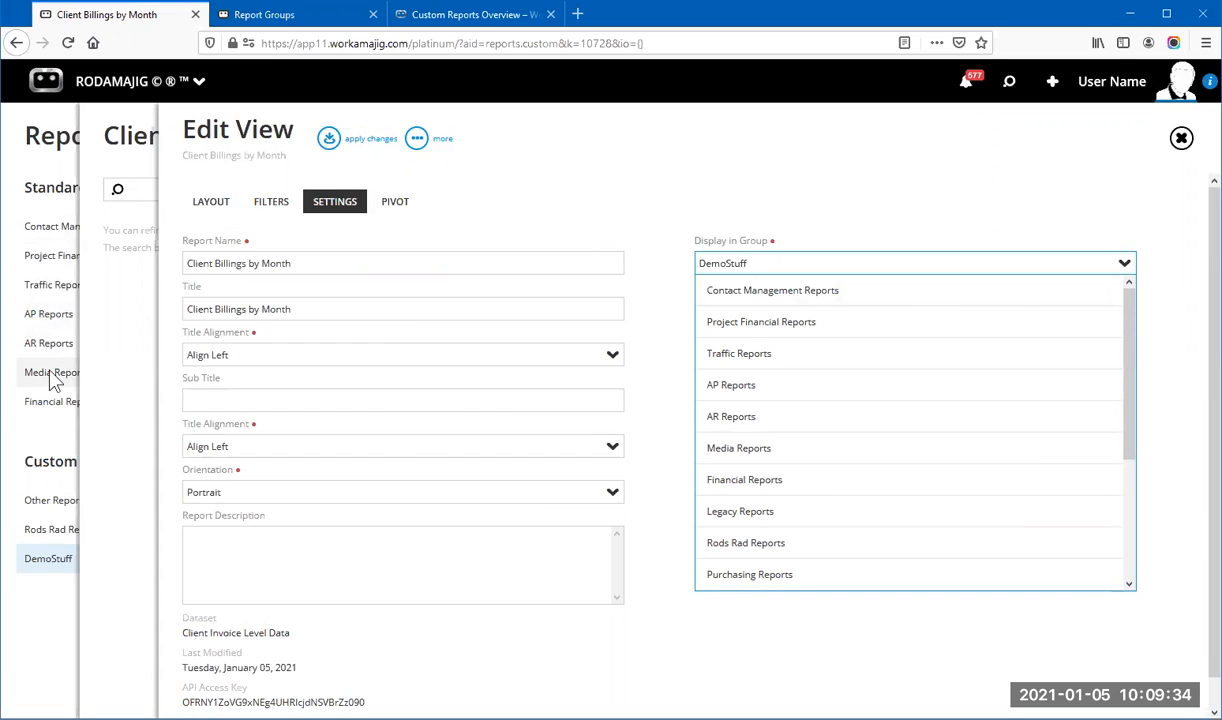
scroll(952, 414, "down", 3)
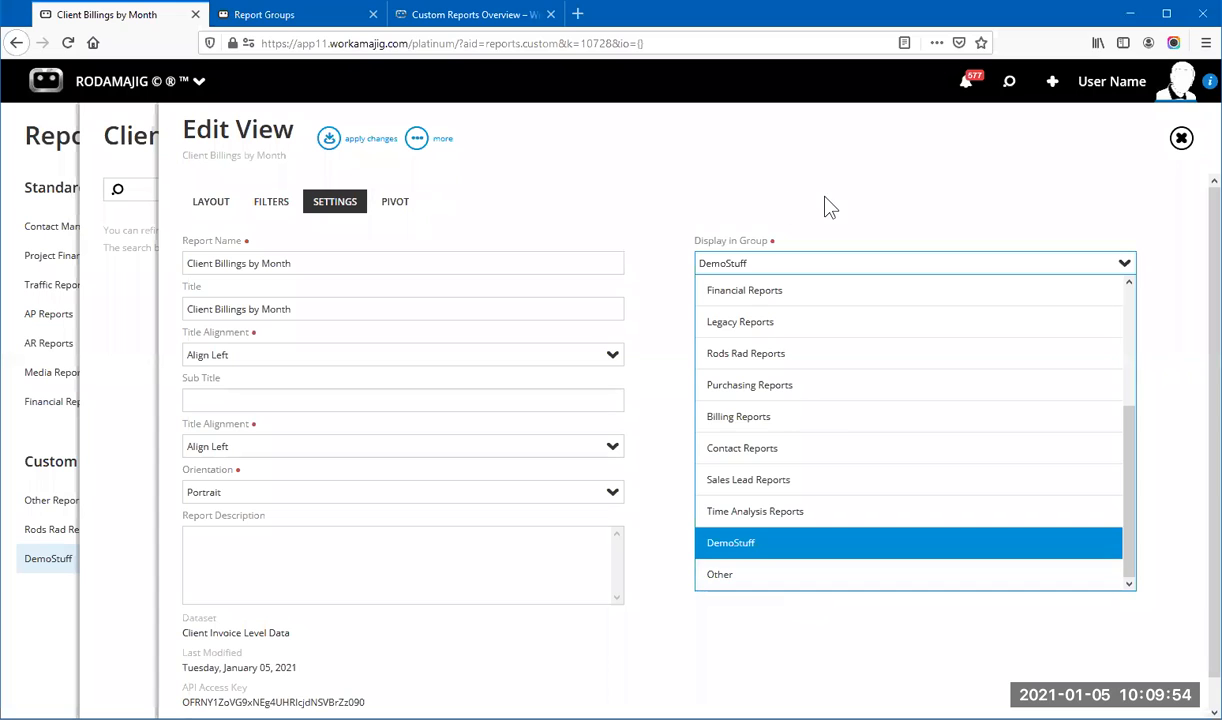
left_click(882, 243)
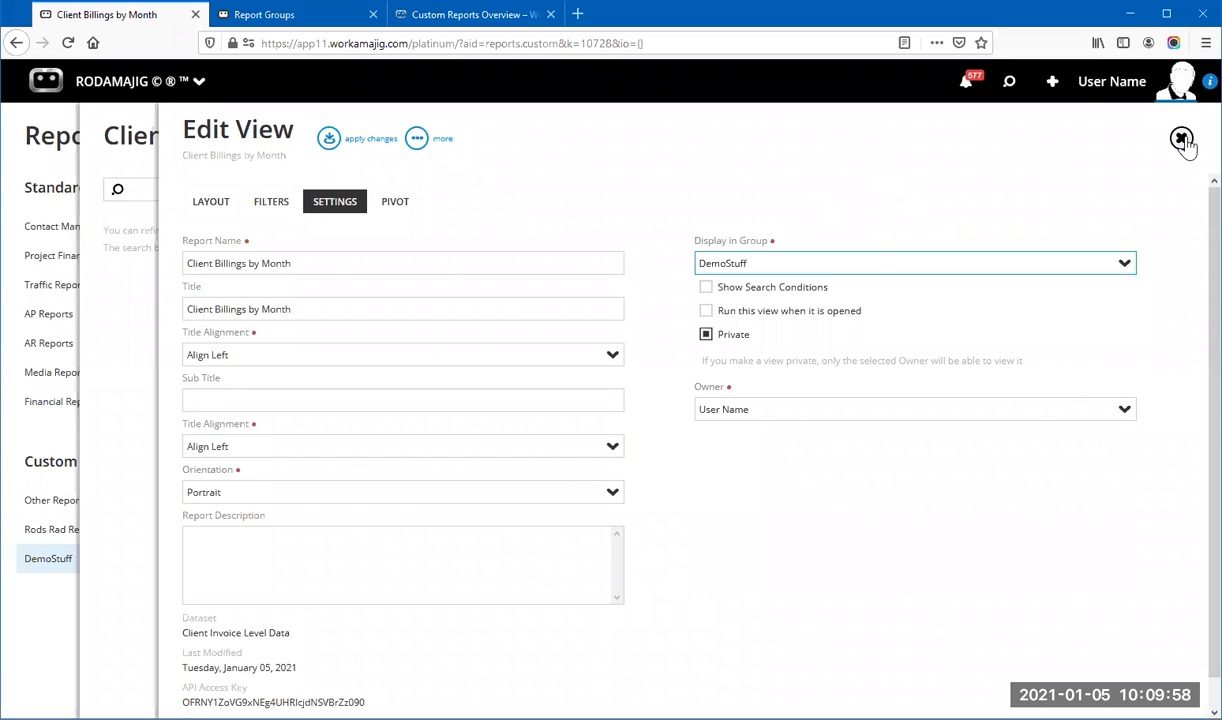
left_click(1181, 140)
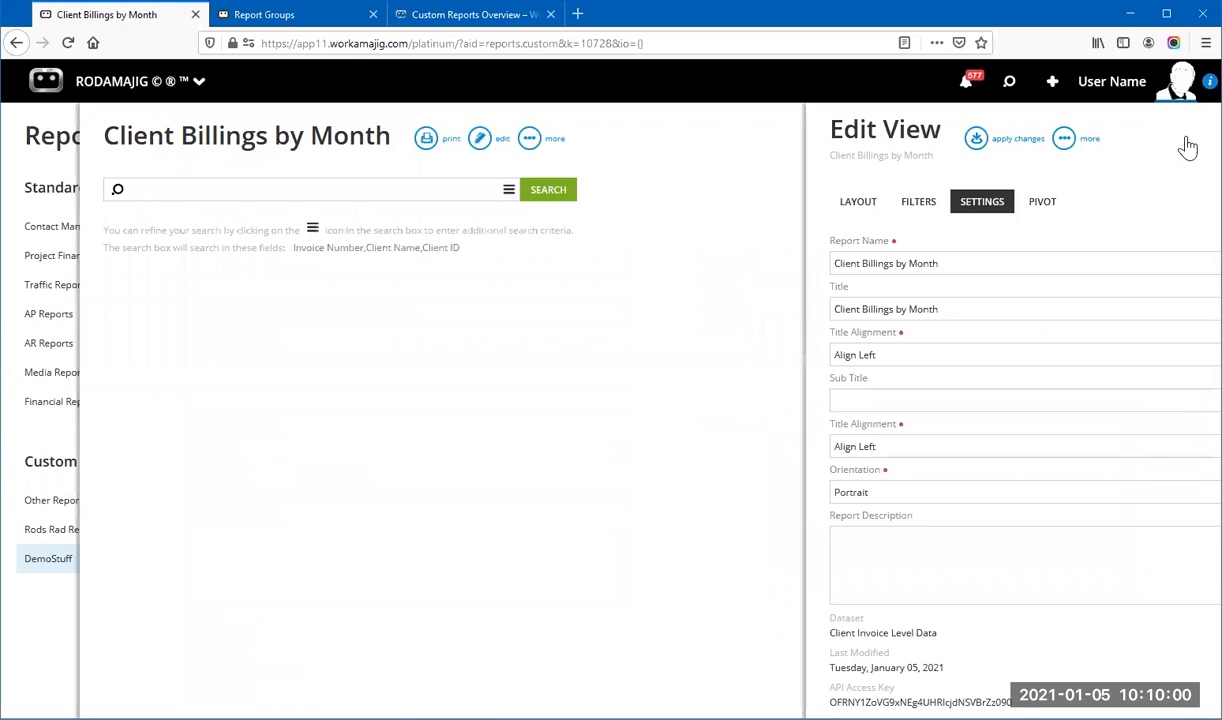
Step: Insert an empty row in the Report Groups list, discard it, and return to the Reports page
left_click(1185, 144)
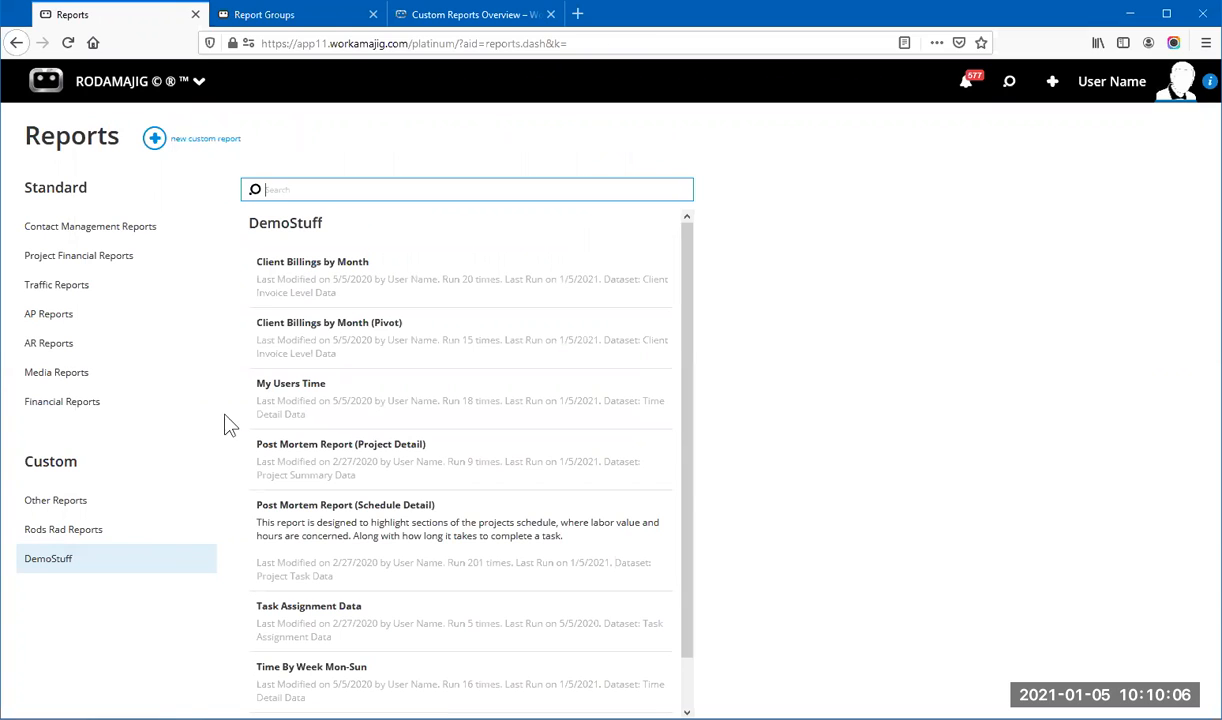
left_click(335, 15)
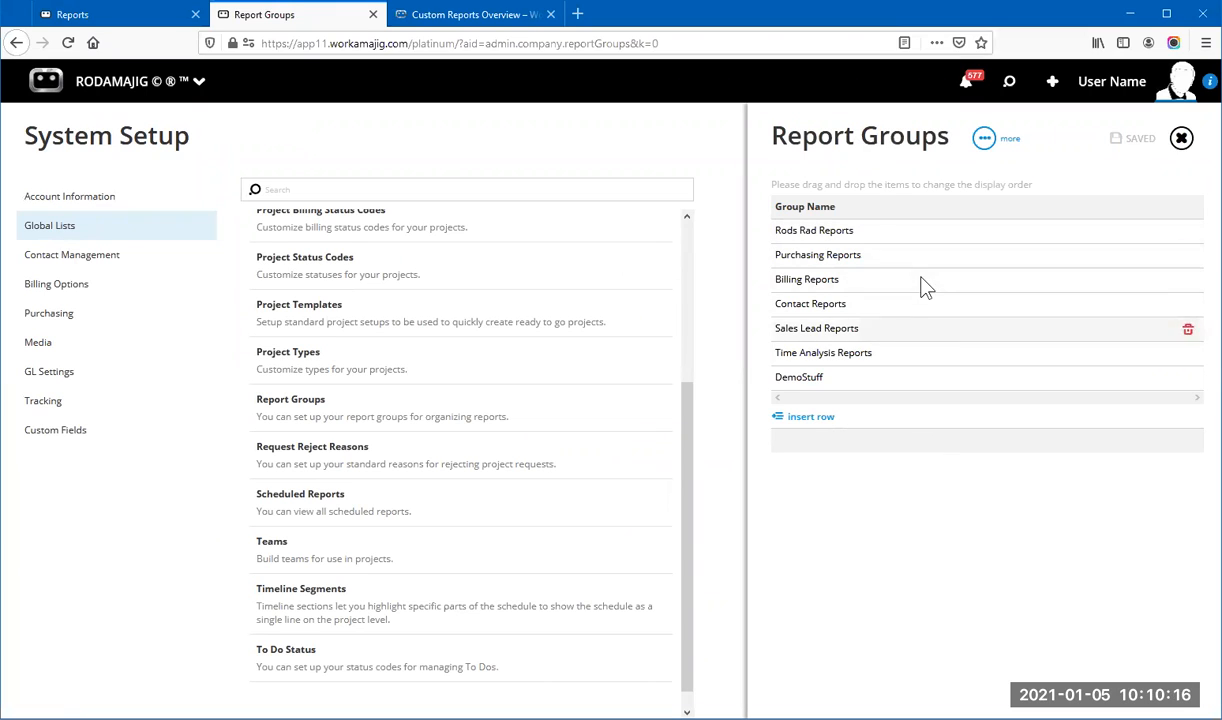
left_click(795, 418)
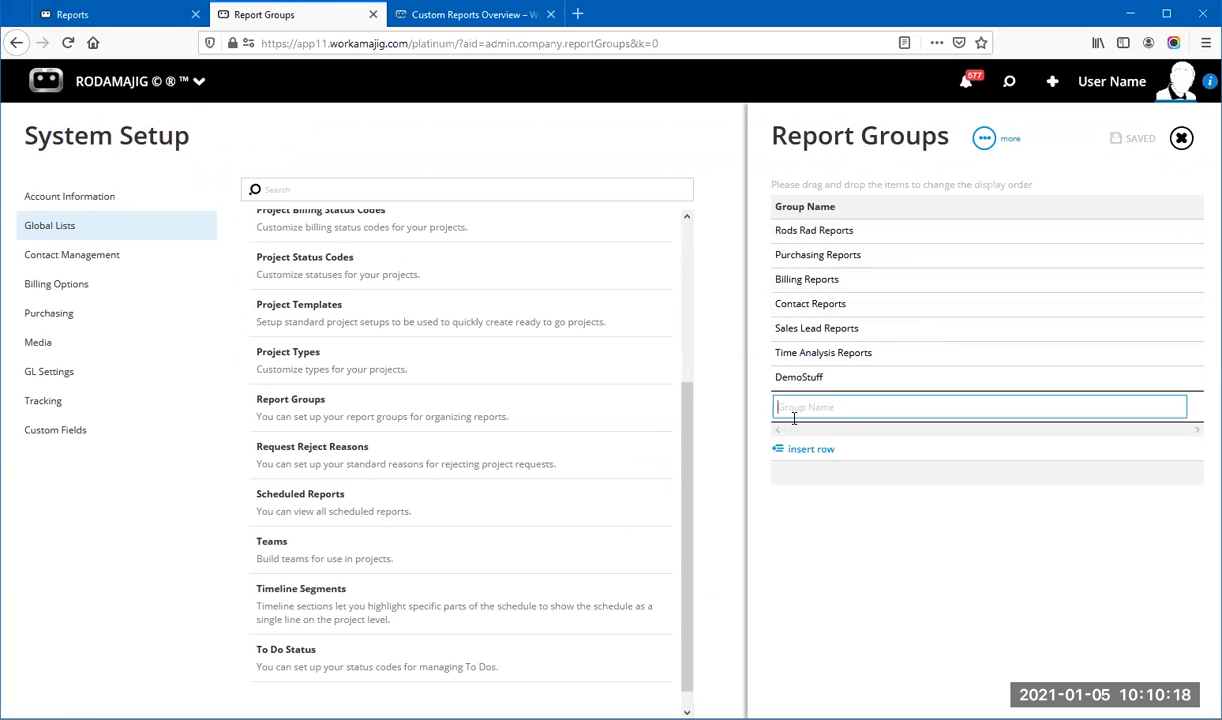
left_click(874, 575)
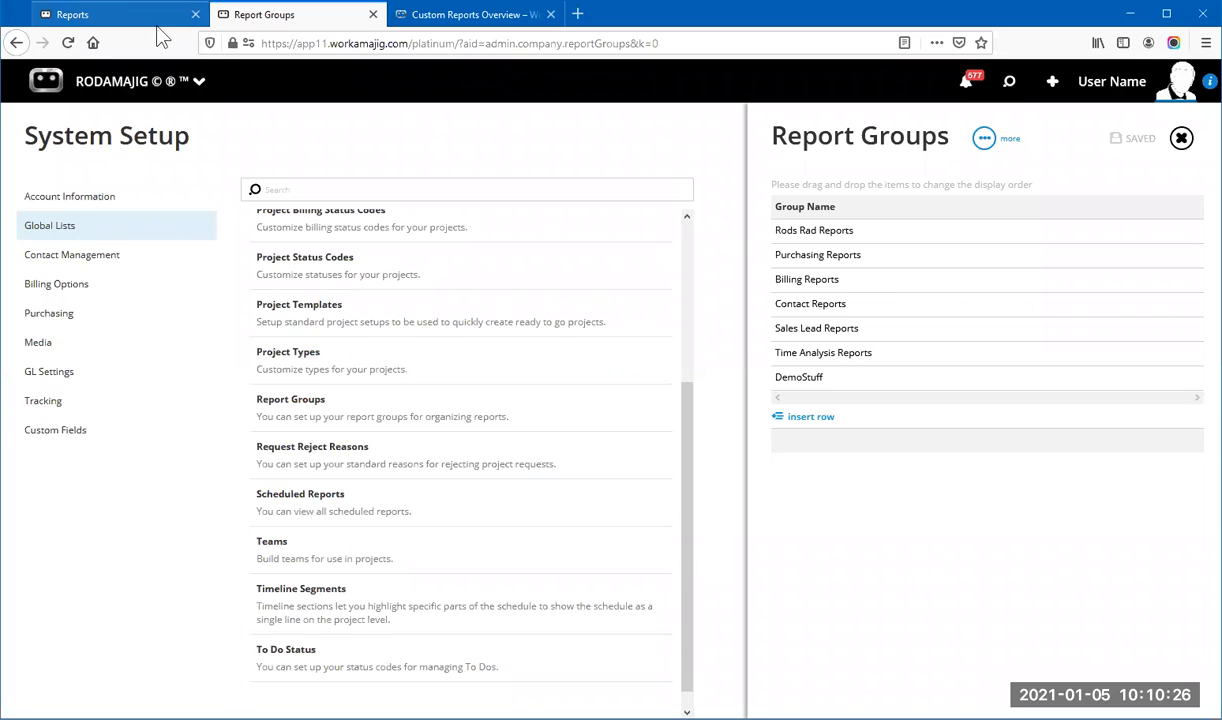
left_click(110, 14)
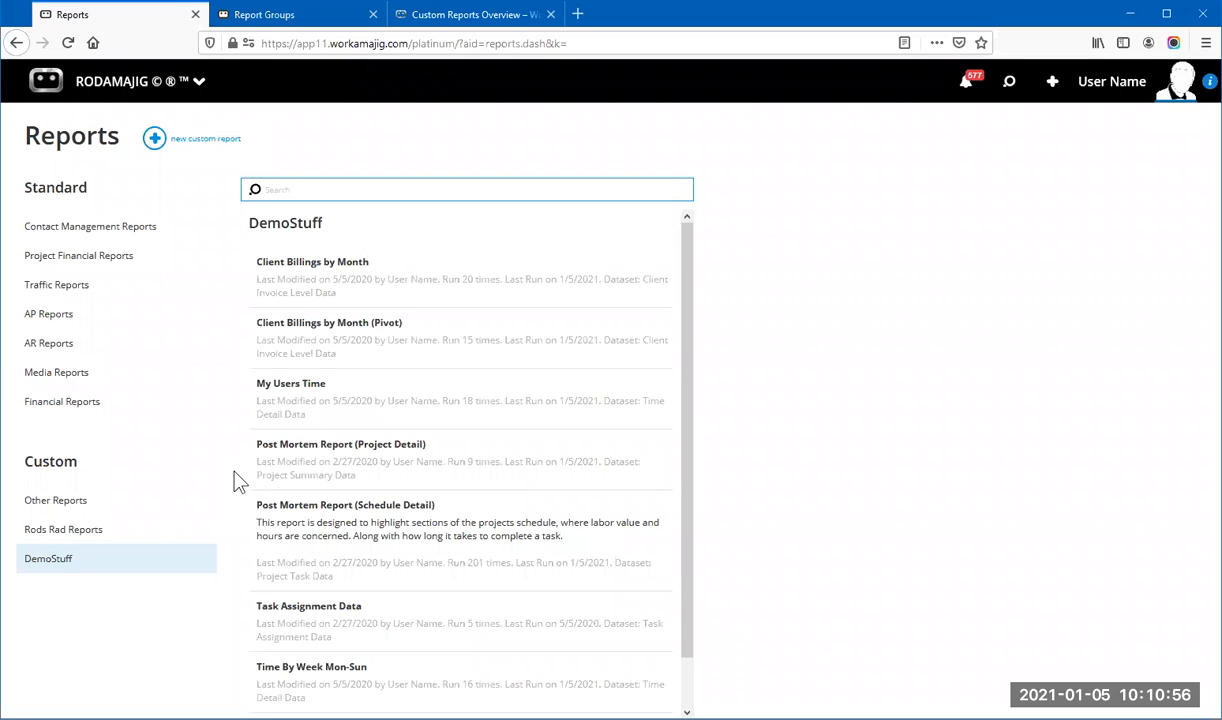
Step: Examine the copy, export and delete options for the Client Billings by Month view, and return to the DemoStuff reports
left_click(420, 290)
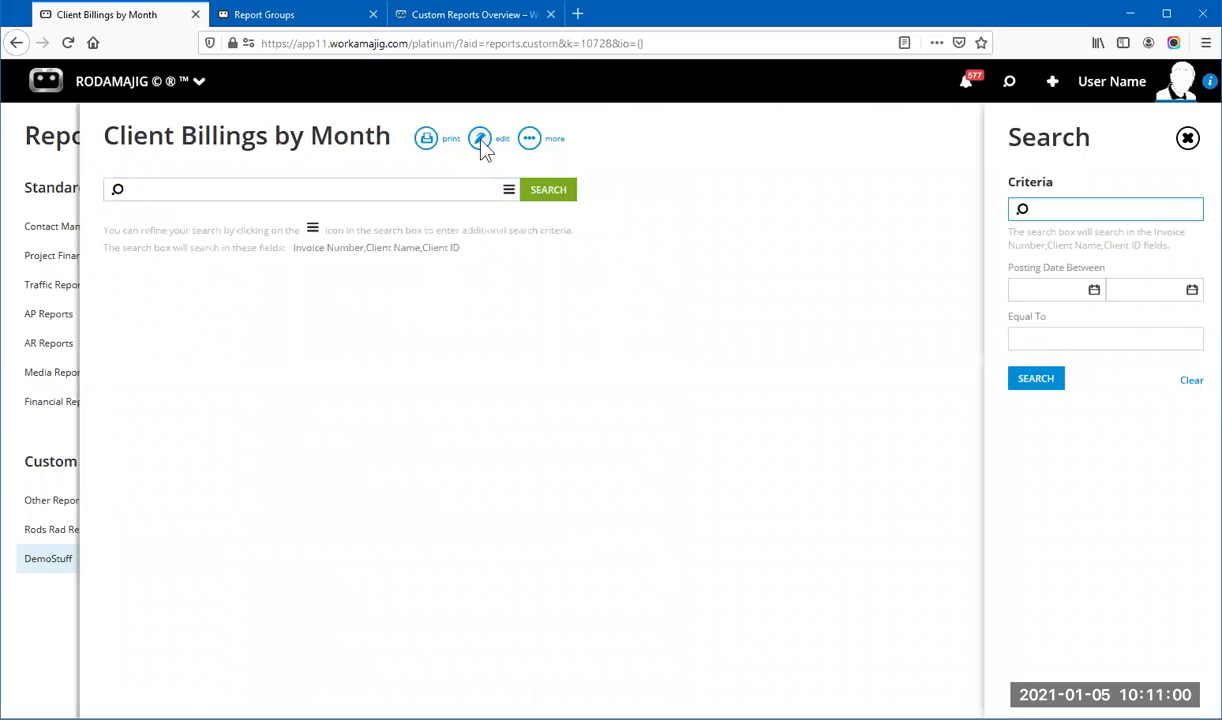
left_click(481, 141)
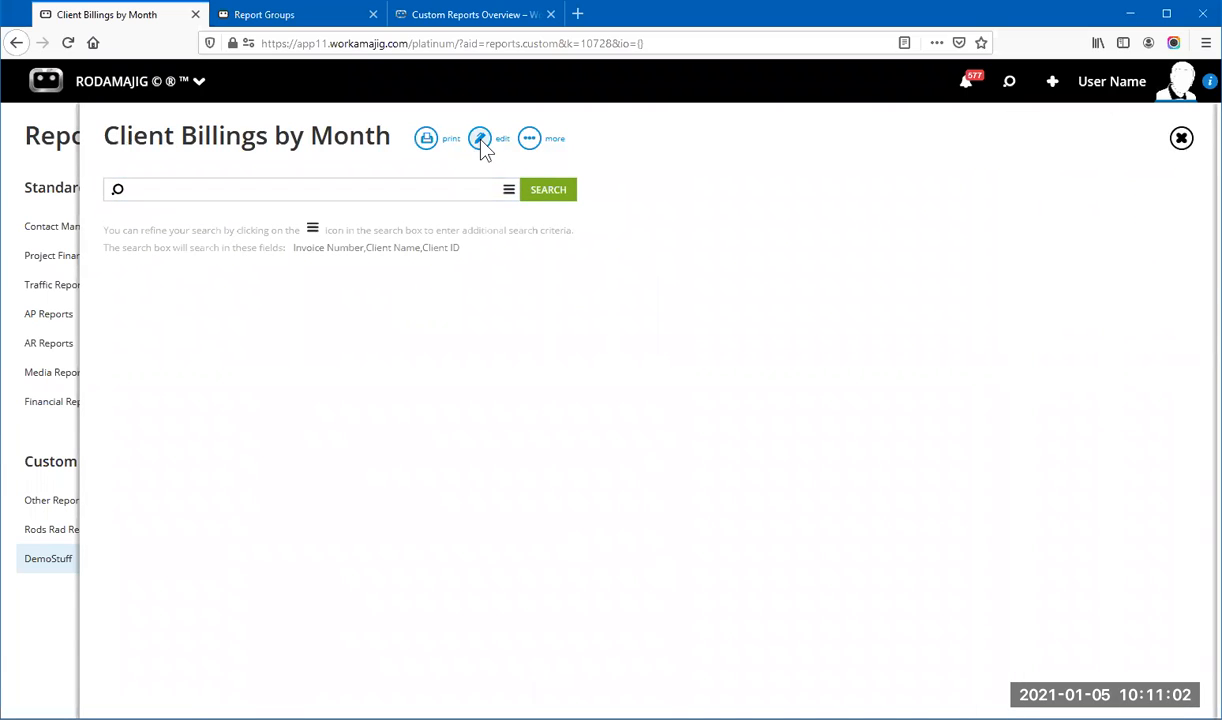
left_click(416, 138)
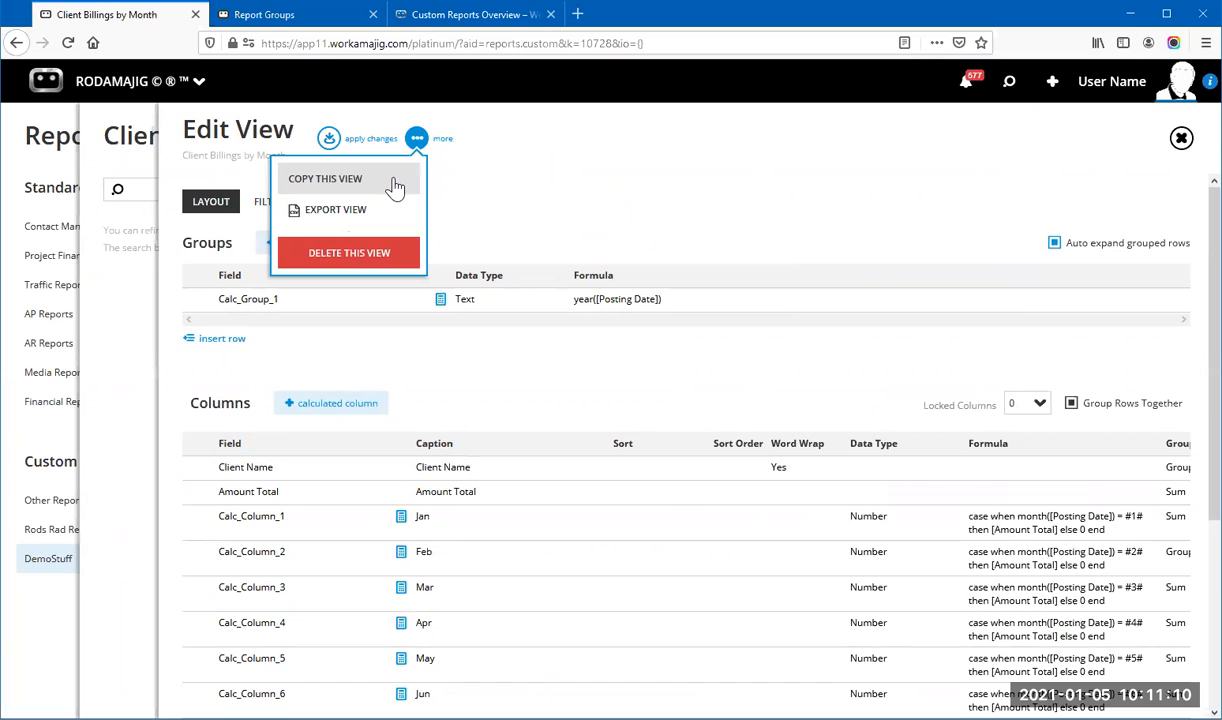
left_click(1181, 140)
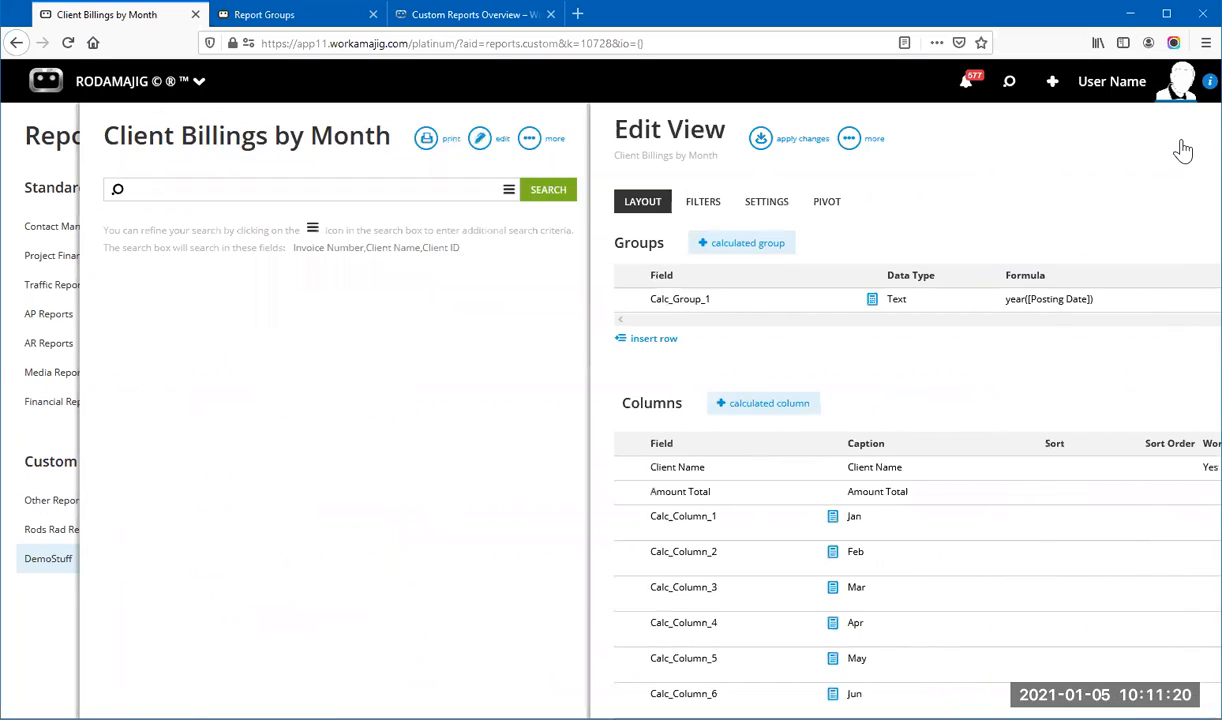
left_click(80, 550)
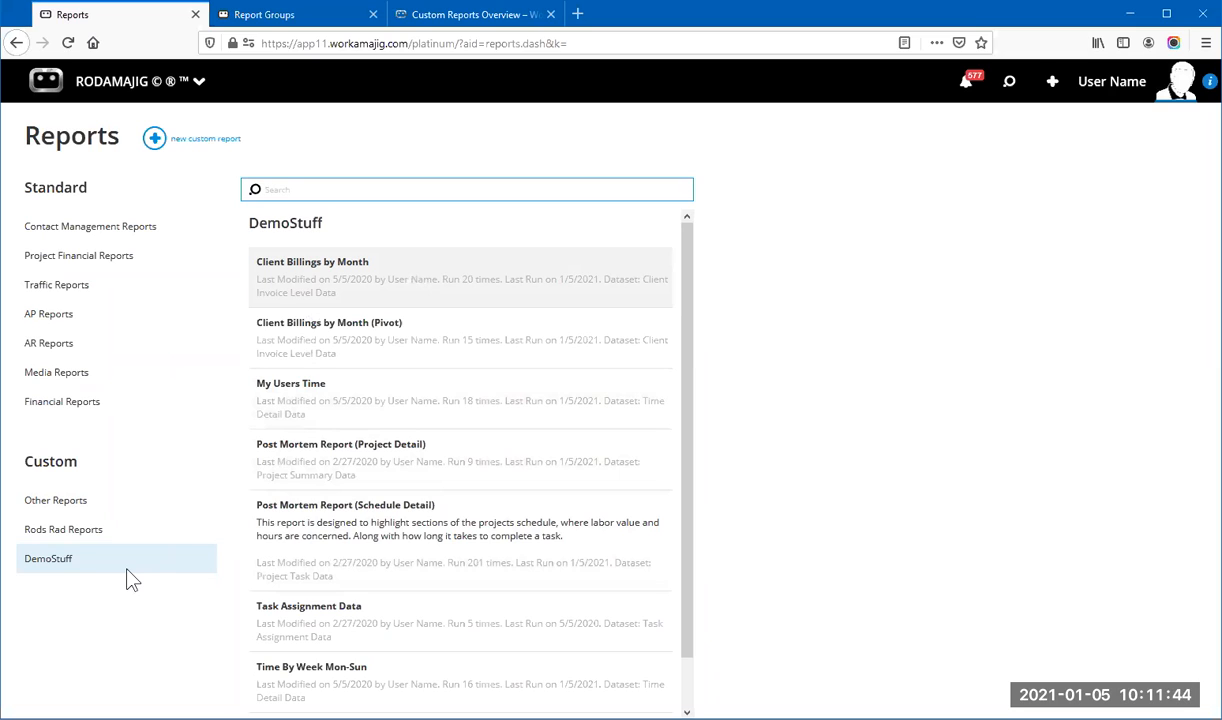
Step: Open the settings of the Client Billings by Month view for editing and turn off its Private option
left_click(358, 290)
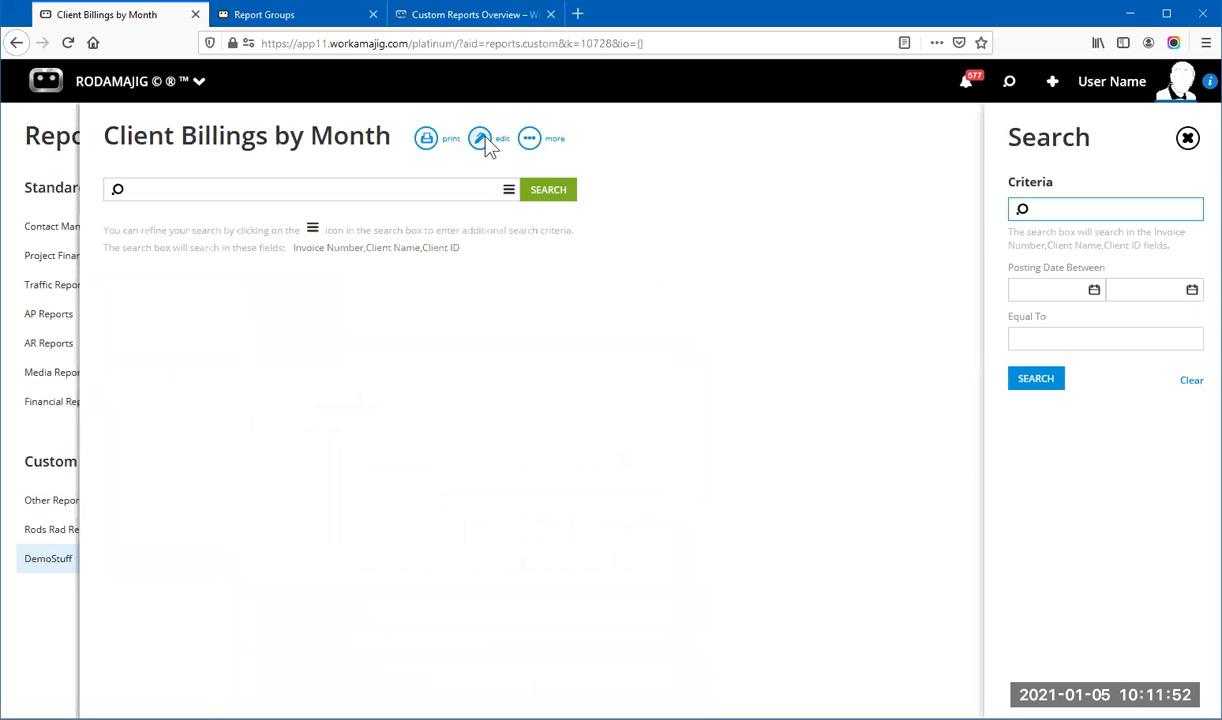
left_click(485, 140)
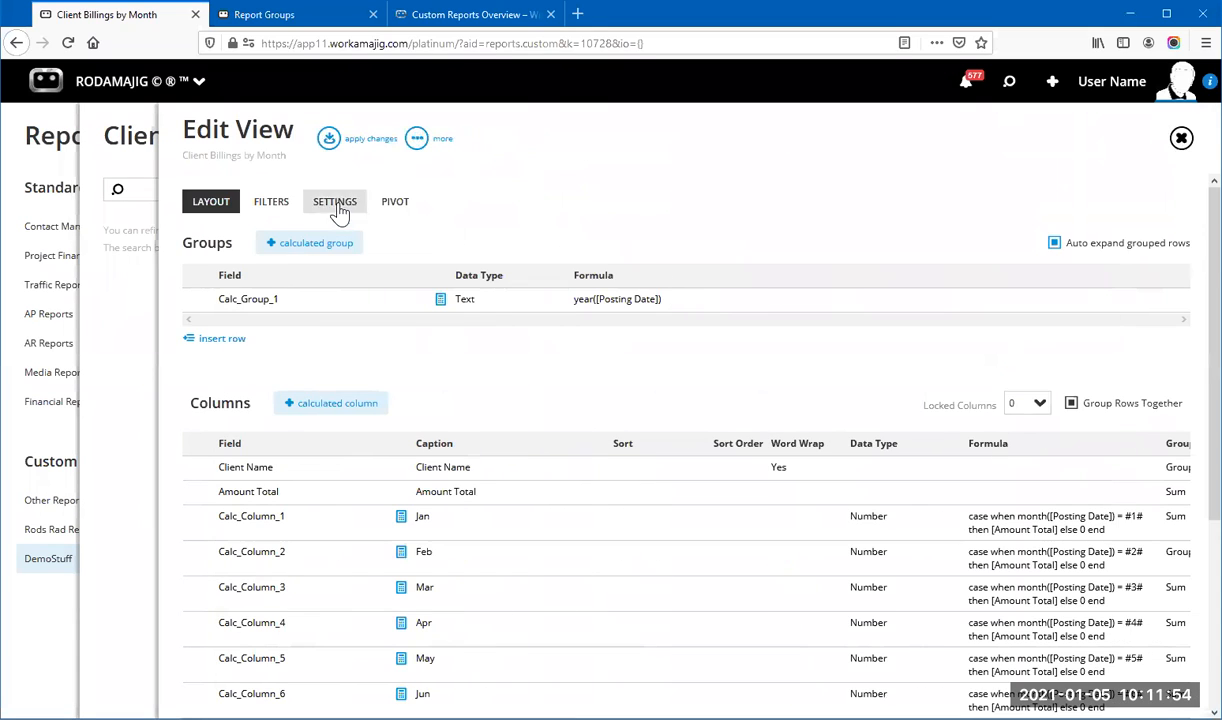
left_click(336, 205)
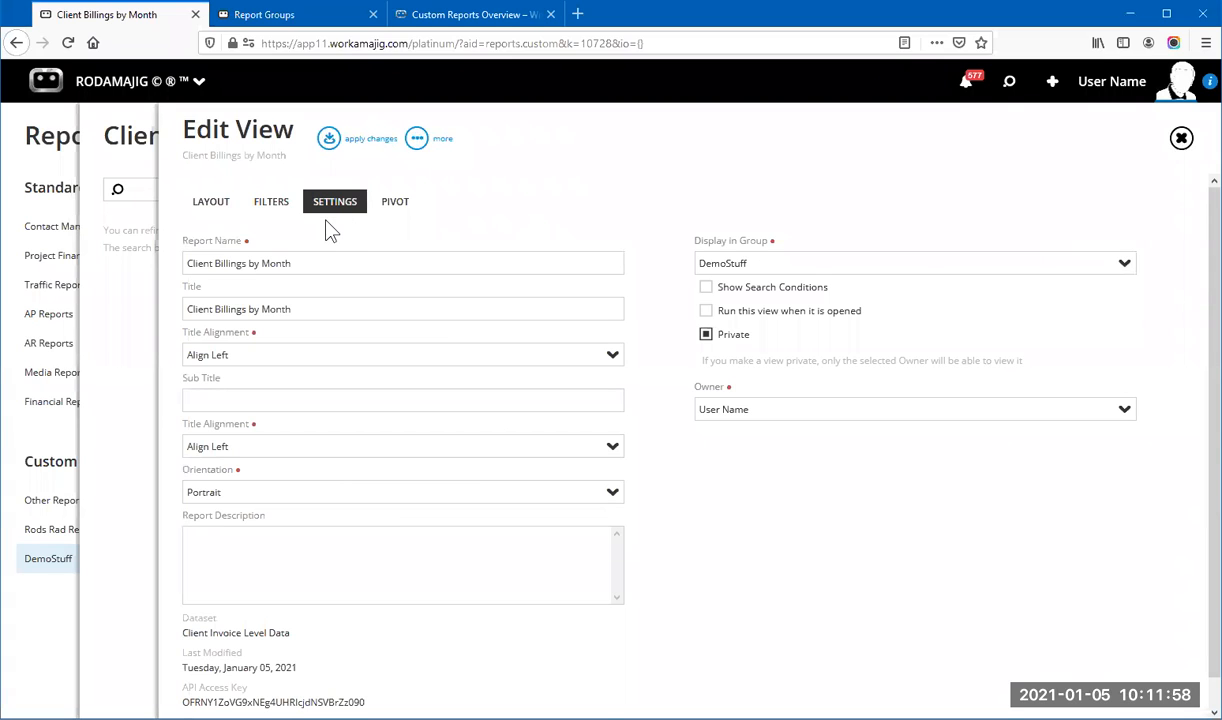
left_click(706, 338)
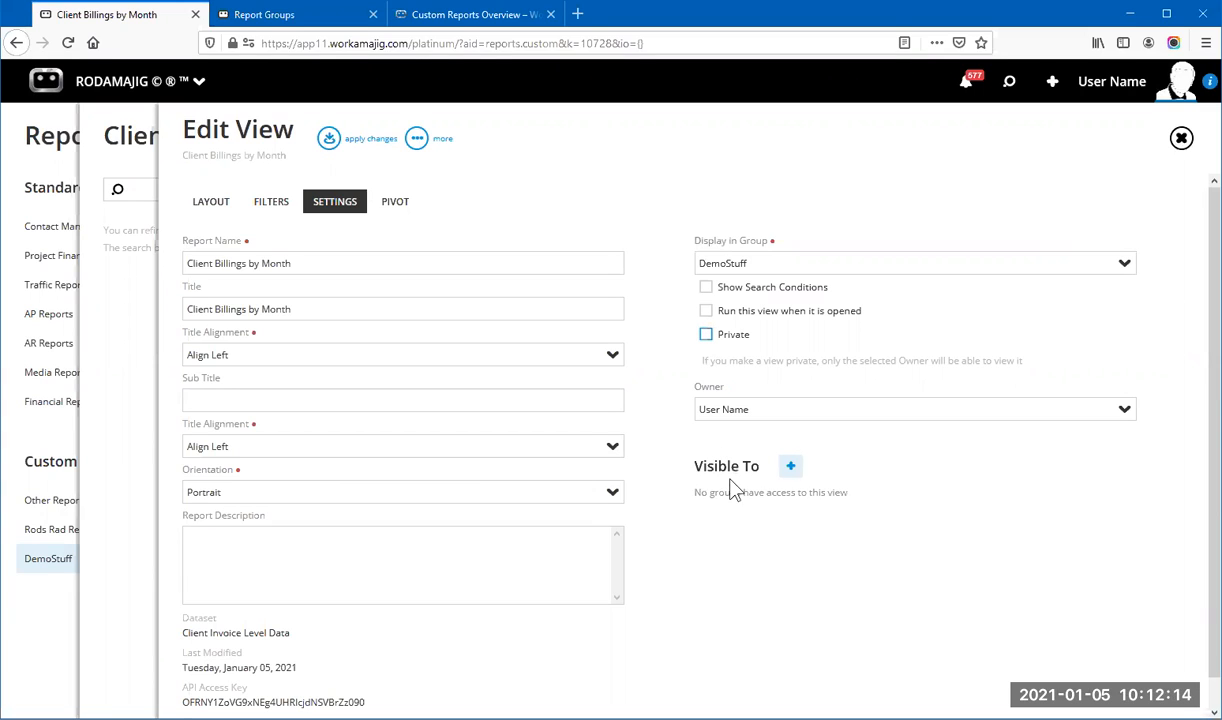
Step: Make the view visible to the Creative/Production and Traffic/Project Manager security groups
left_click(792, 468)
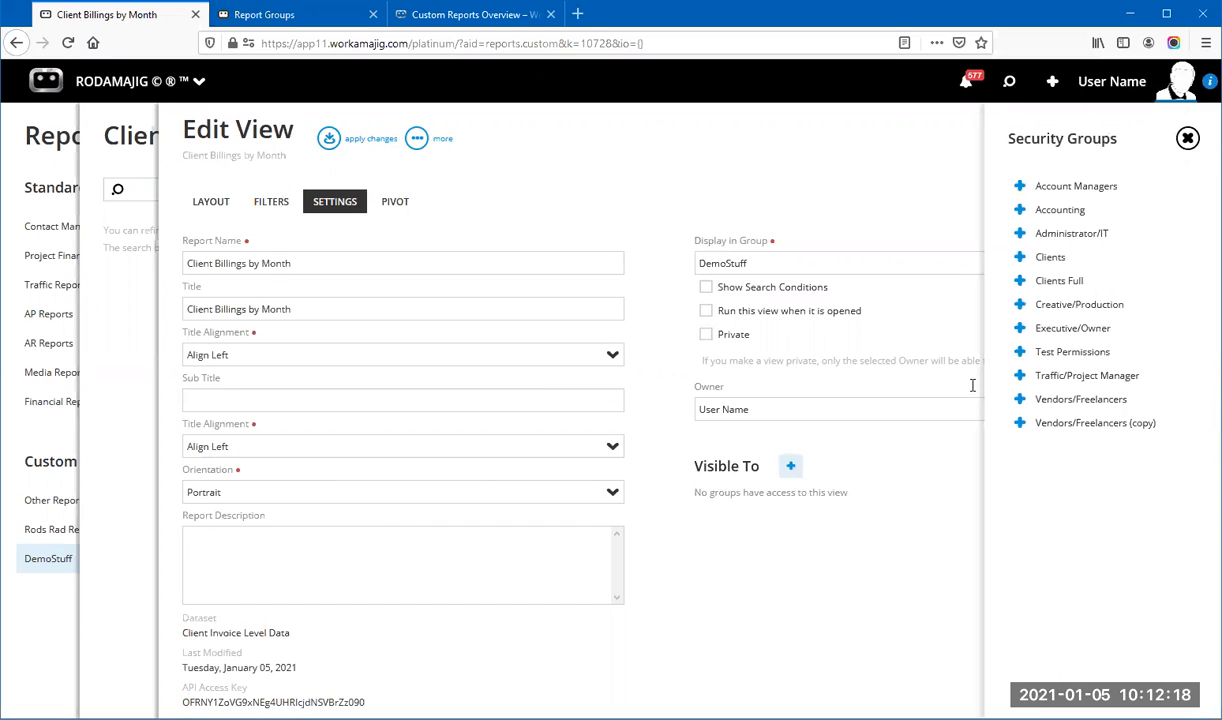
left_click(1019, 304)
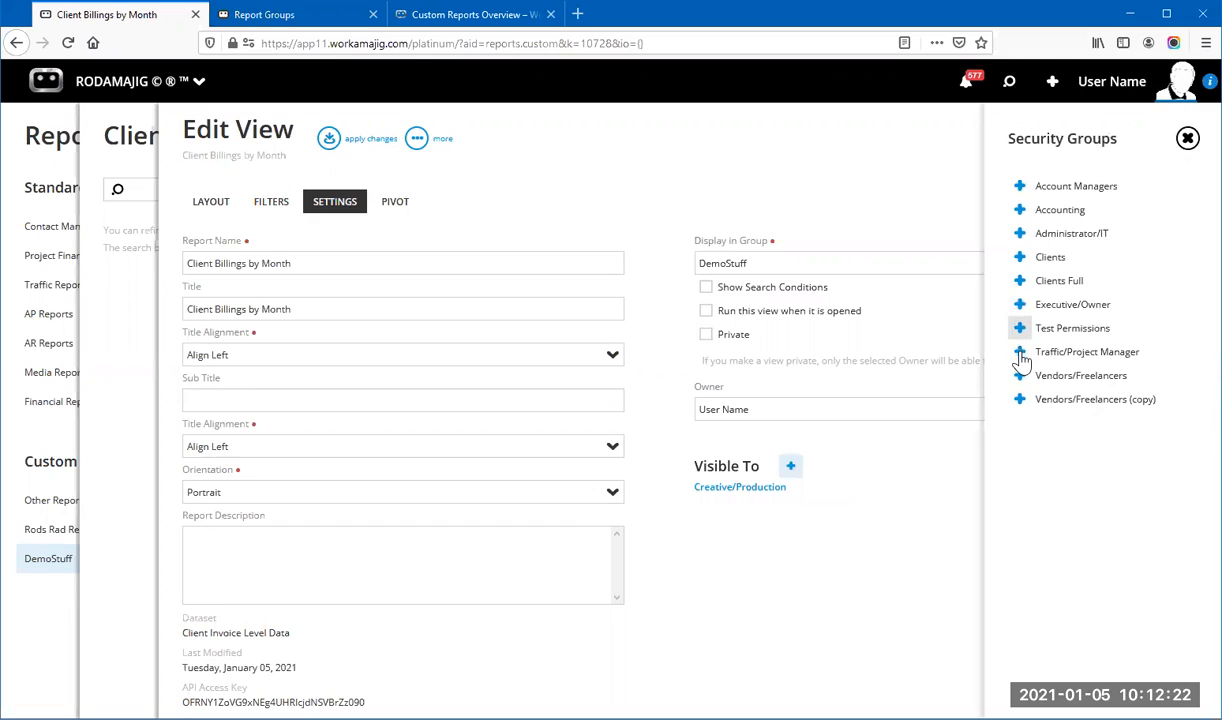
left_click(1019, 351)
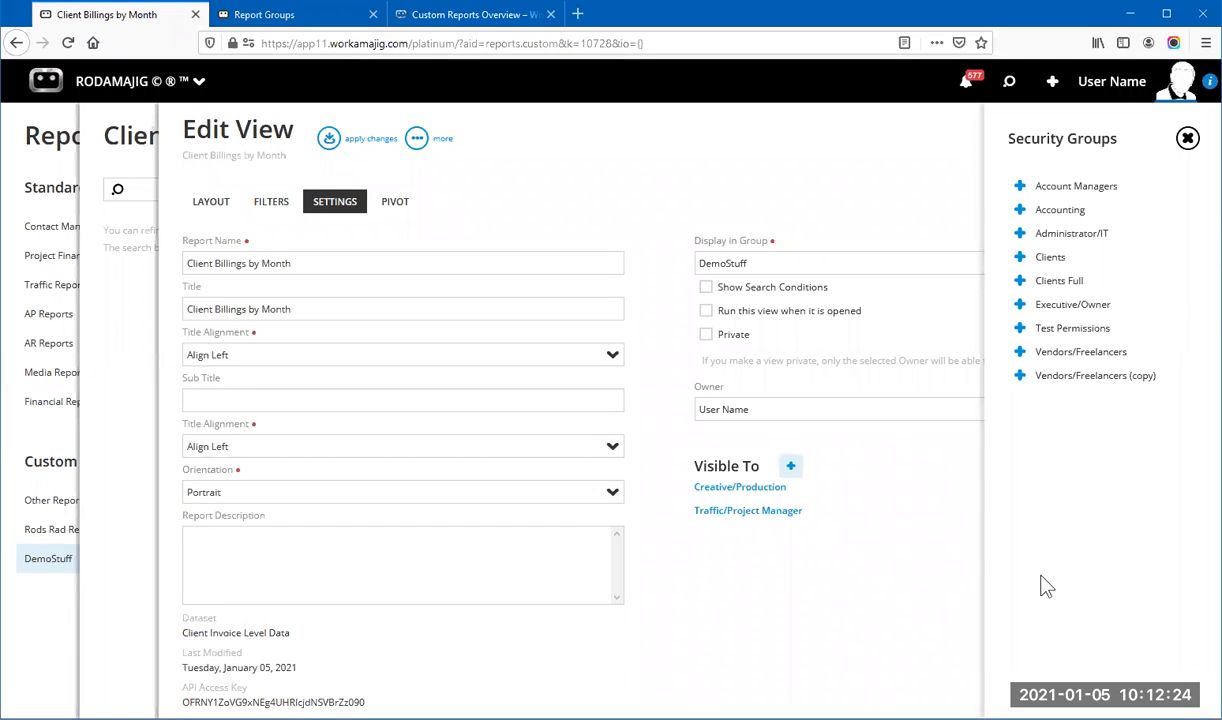
left_click(1188, 139)
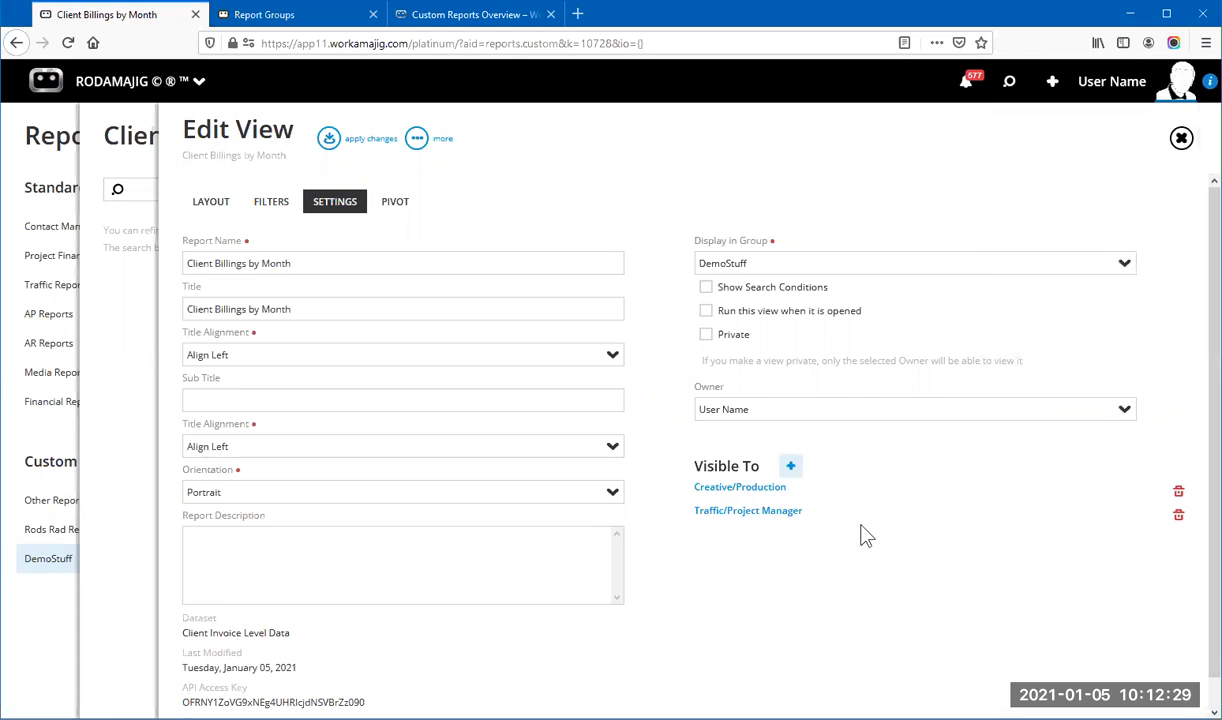
Step: Inspect the users belonging to the Creative/Production and Traffic/Project Manager security groups
left_click(742, 490)
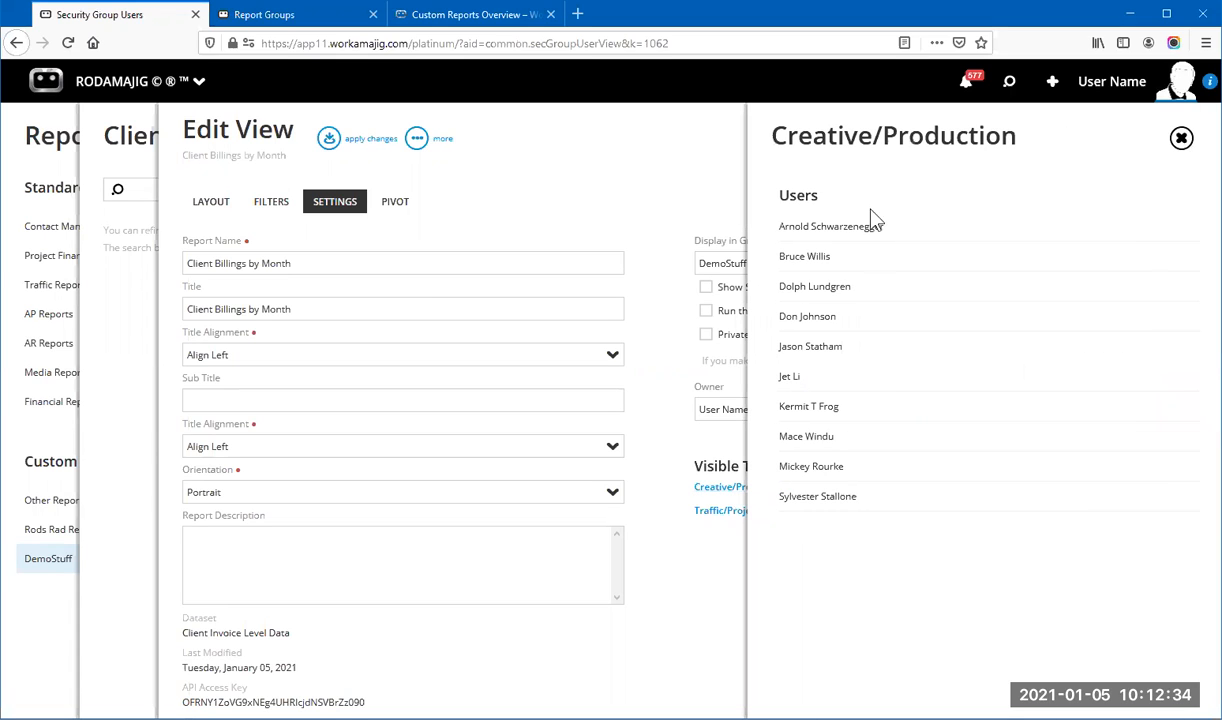
left_click(697, 557)
left_click(730, 511)
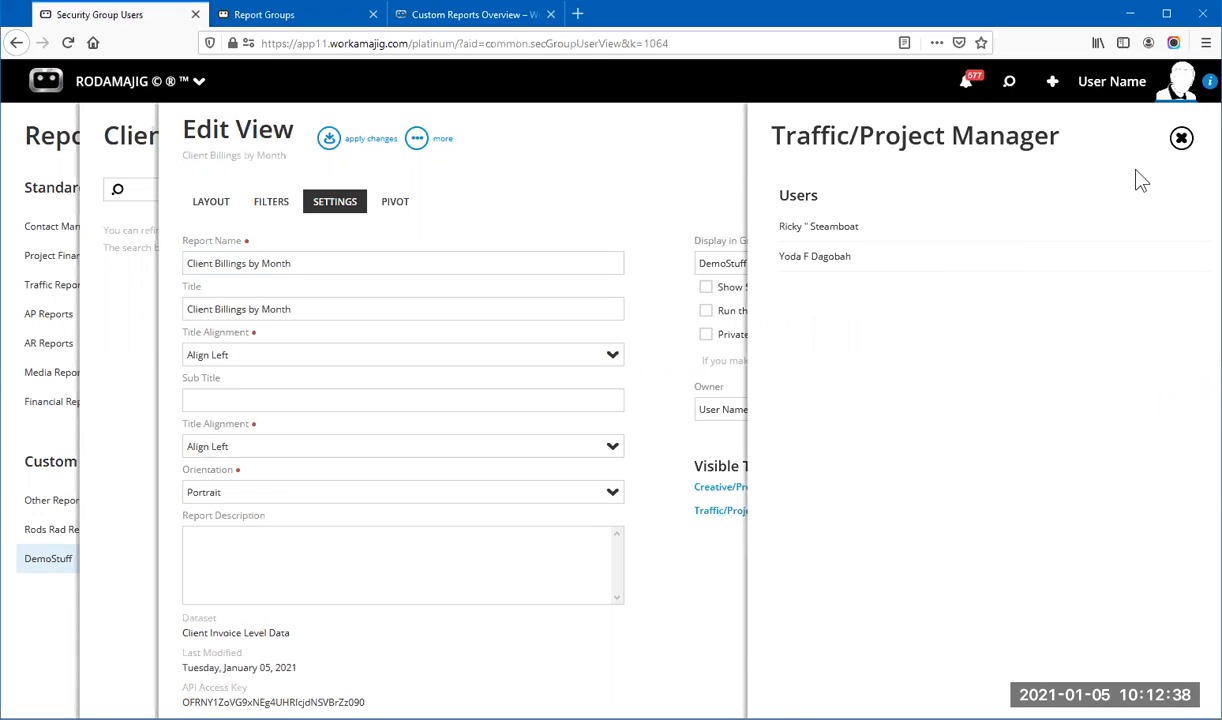
left_click(1180, 140)
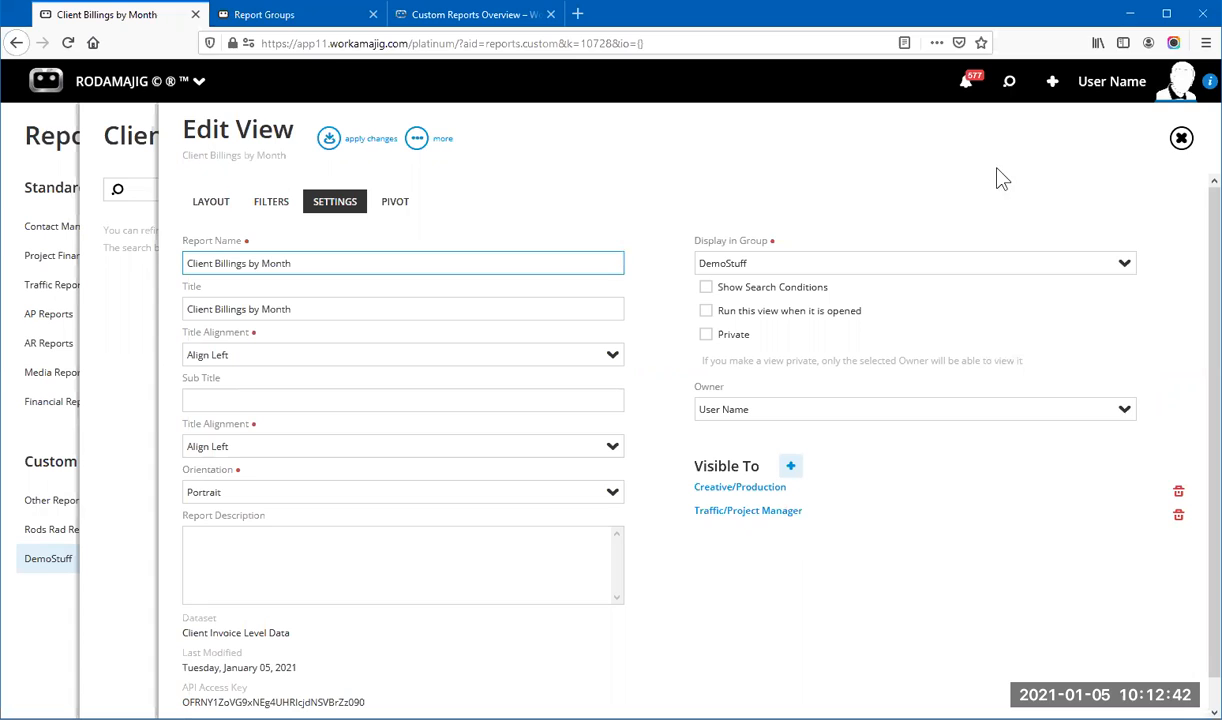
Step: Add all remaining security groups to the view's Visible To list and apply the changes
left_click(791, 467)
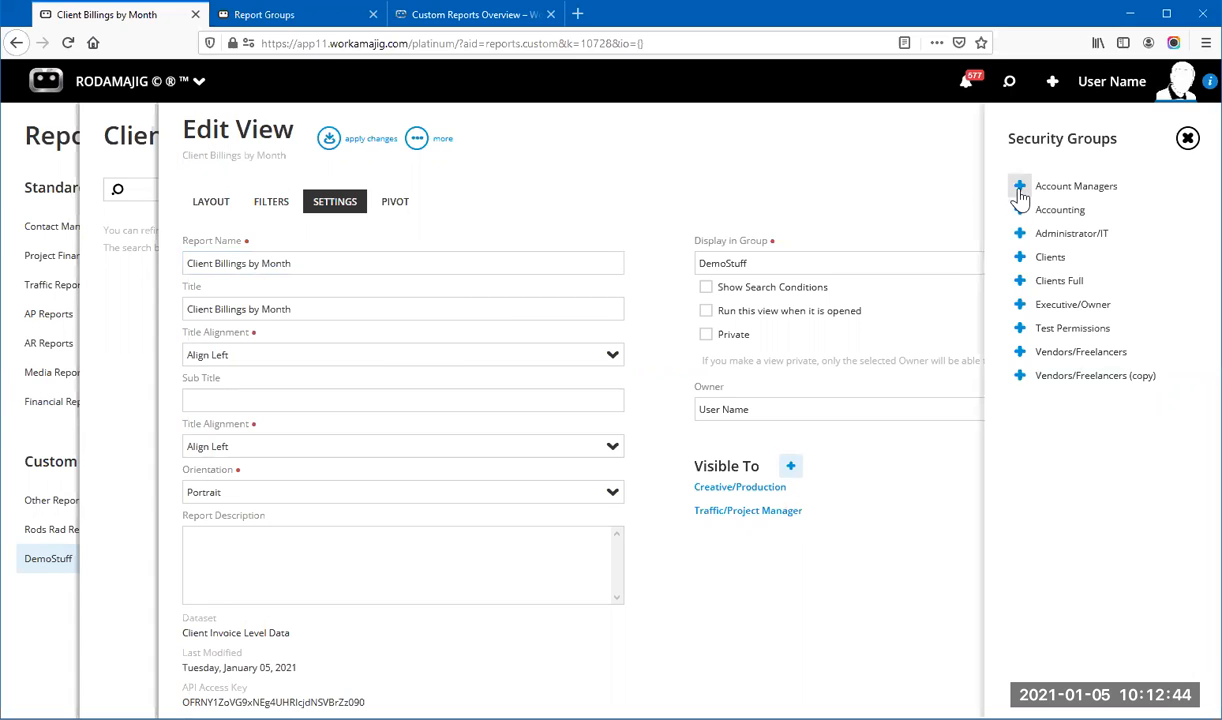
left_click(1019, 188)
left_click(1019, 188)
left_click(1019, 188)
left_click(1019, 188)
left_click(1019, 188)
left_click(1019, 188)
left_click(1019, 188)
double_click(1019, 189)
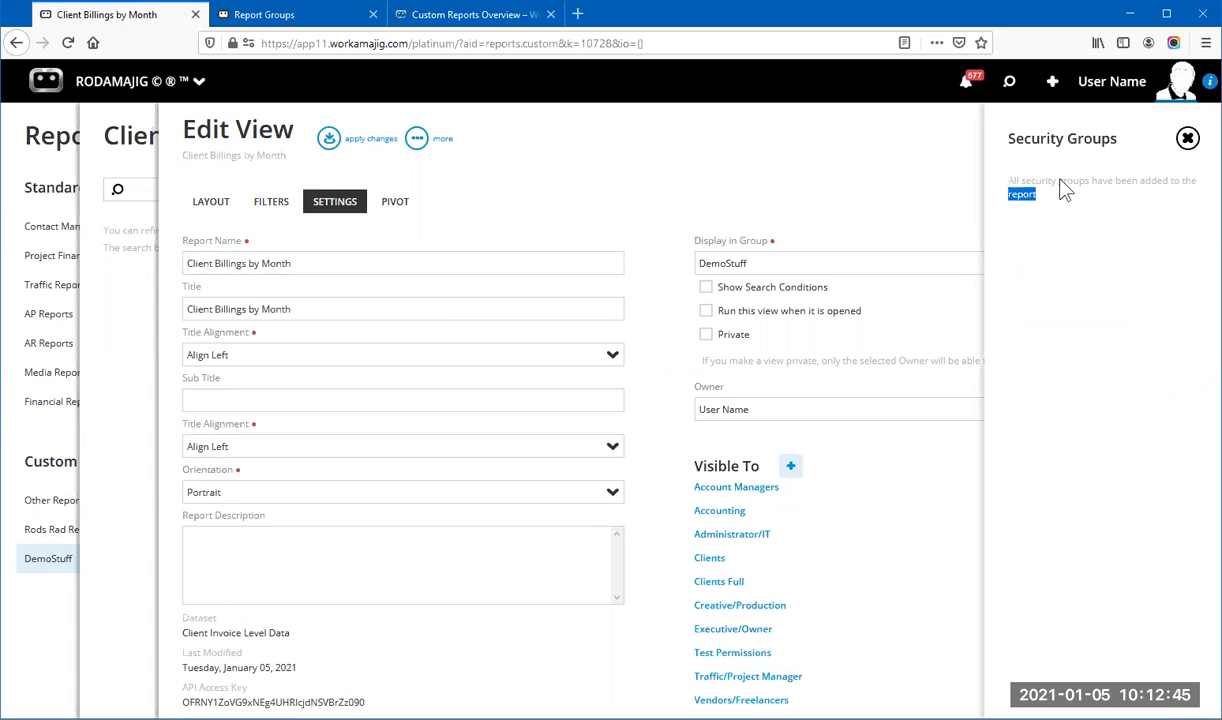
left_click(1187, 139)
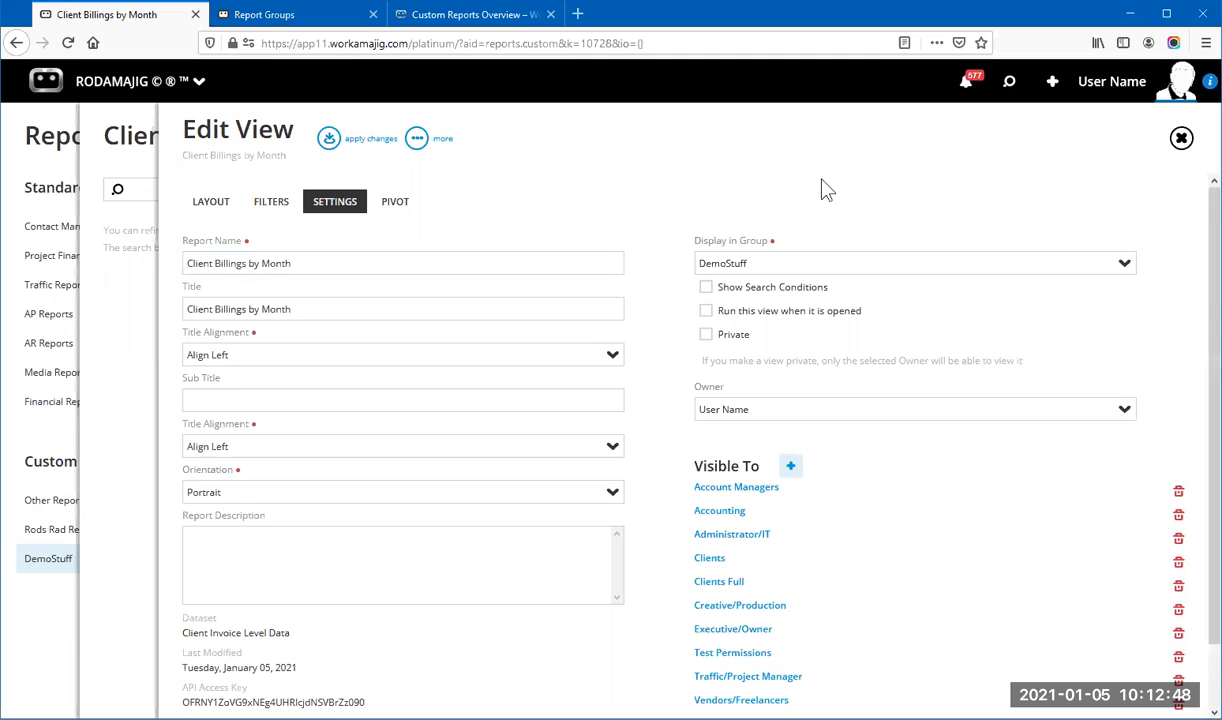
left_click(331, 141)
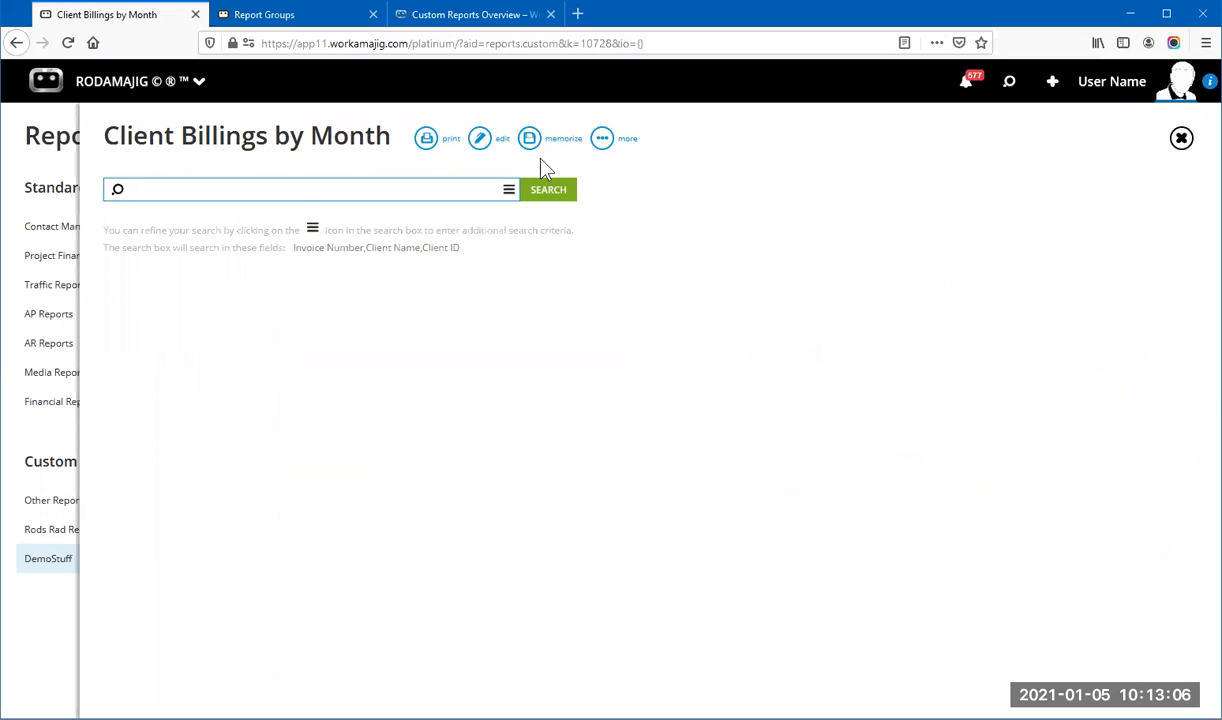
Step: Run the Client Billings by Month report without search criteria, memorize the edited view, and return to the Reports page
left_click(552, 197)
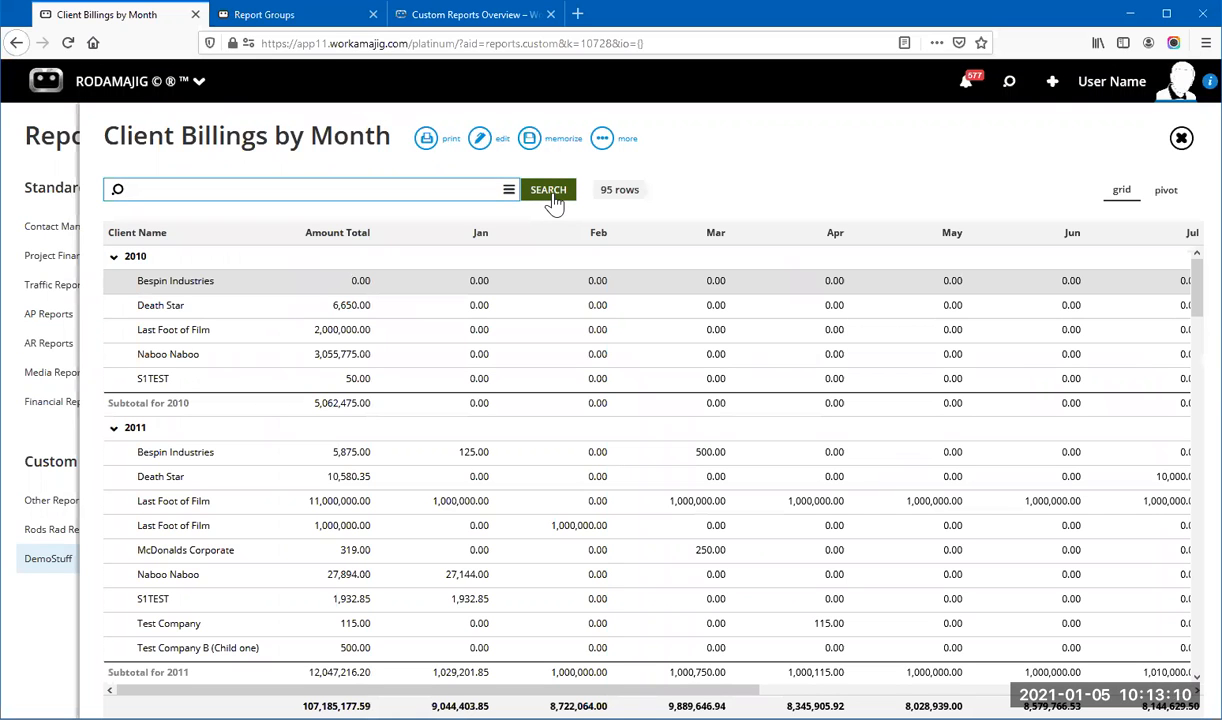
left_click(531, 143)
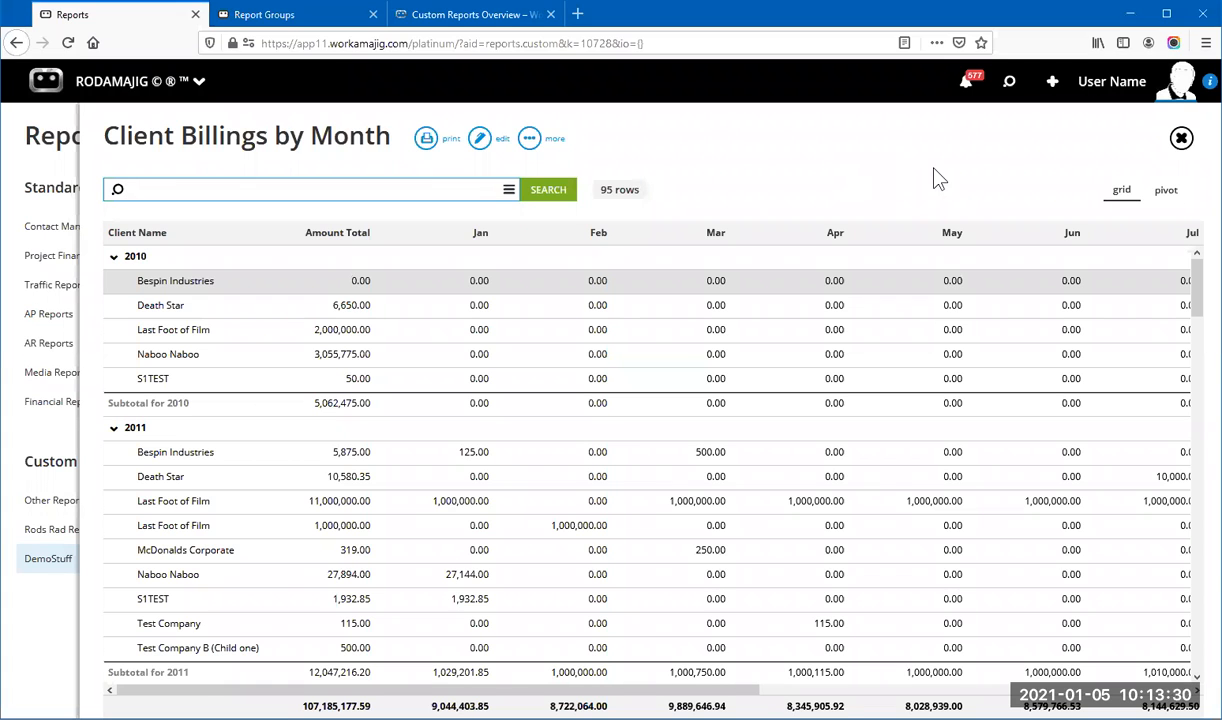
left_click(1181, 138)
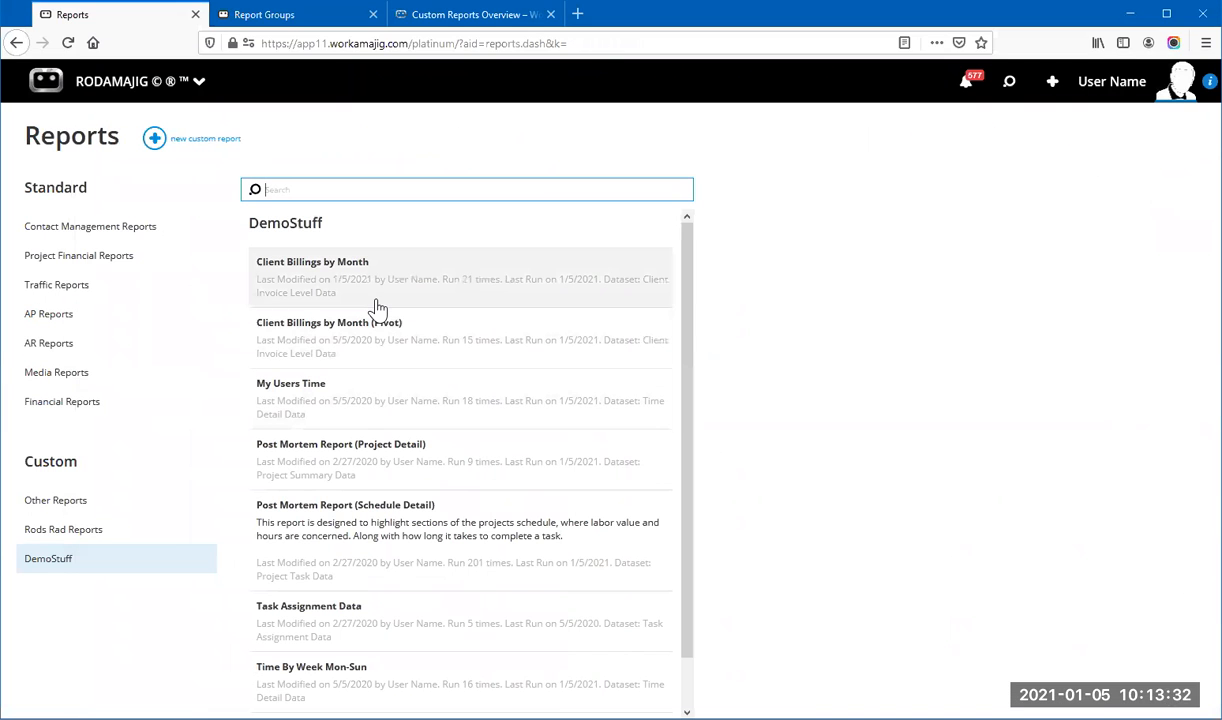
Step: Compare the search feature's Views list with the Views and Purchasing Reports sections of the Today - Purchasing page
left_click(1009, 82)
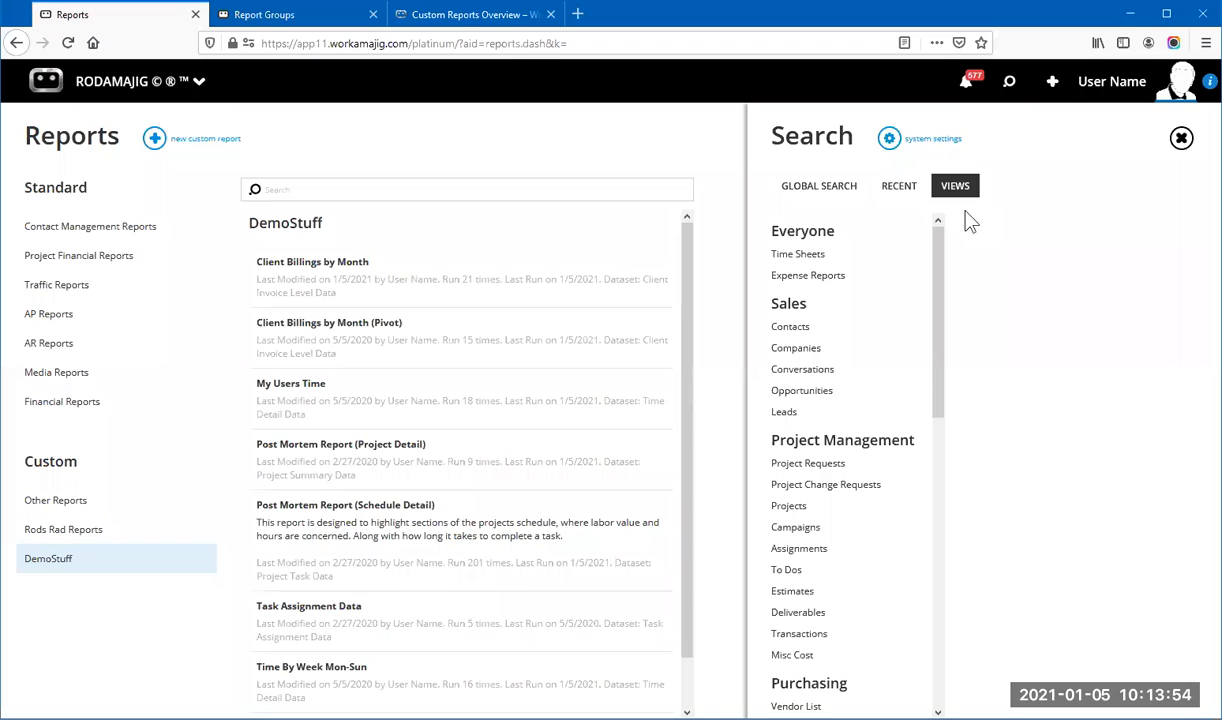
left_click(160, 85)
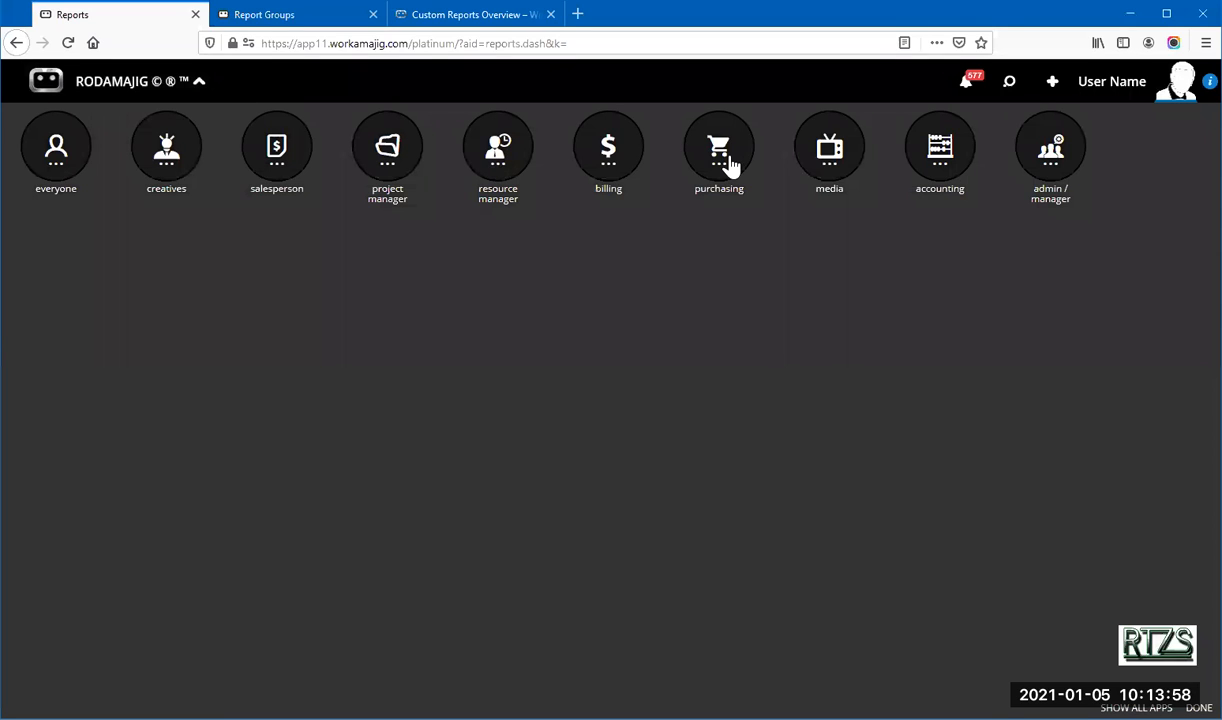
left_click(729, 163)
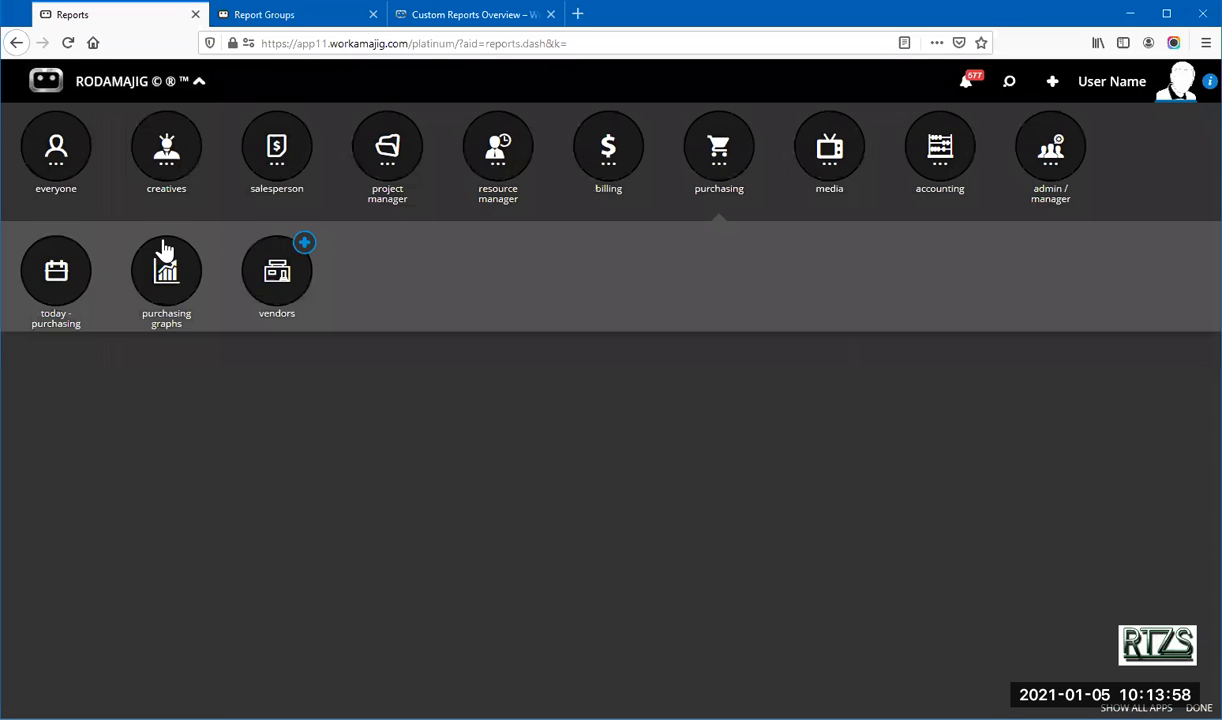
left_click(66, 297)
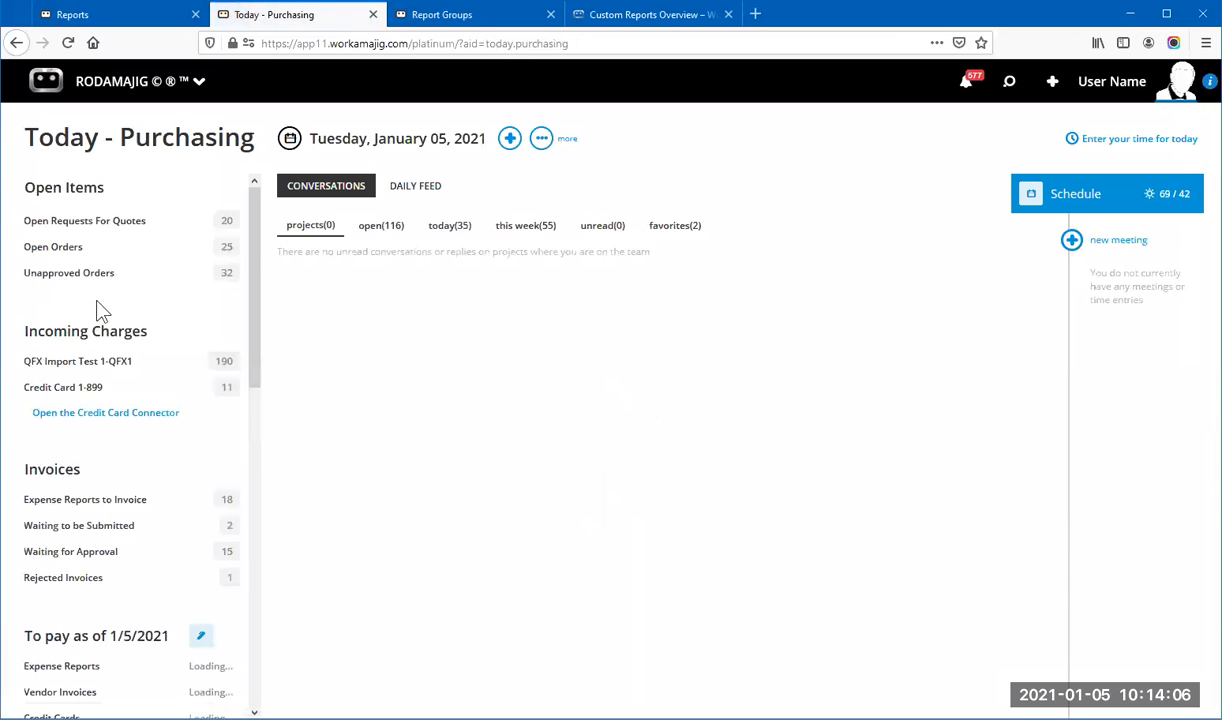
scroll(255, 300, "down", 12)
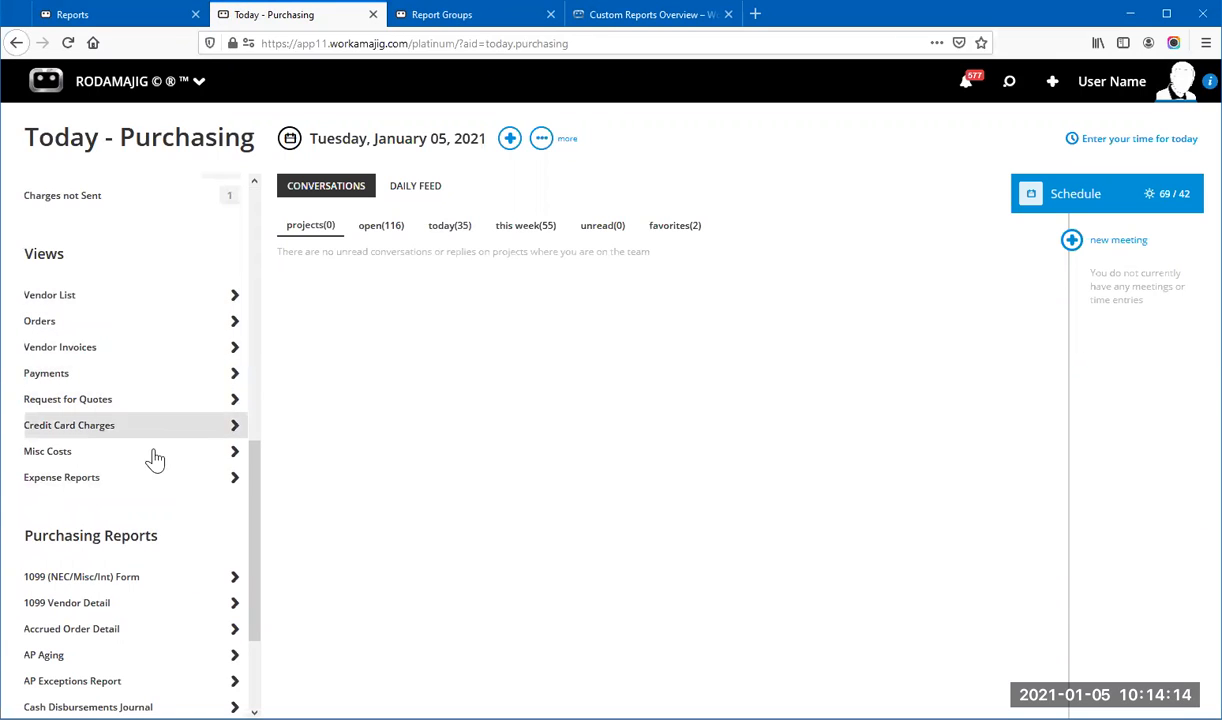
double_click(198, 141)
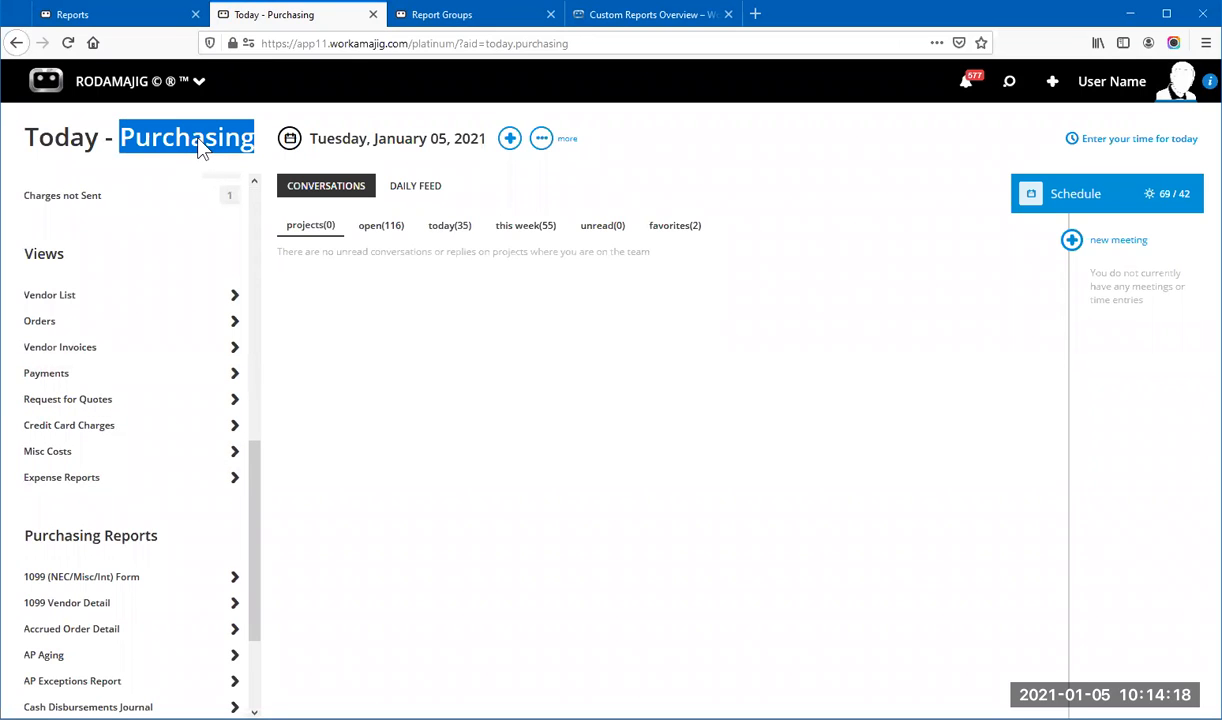
left_click(1011, 88)
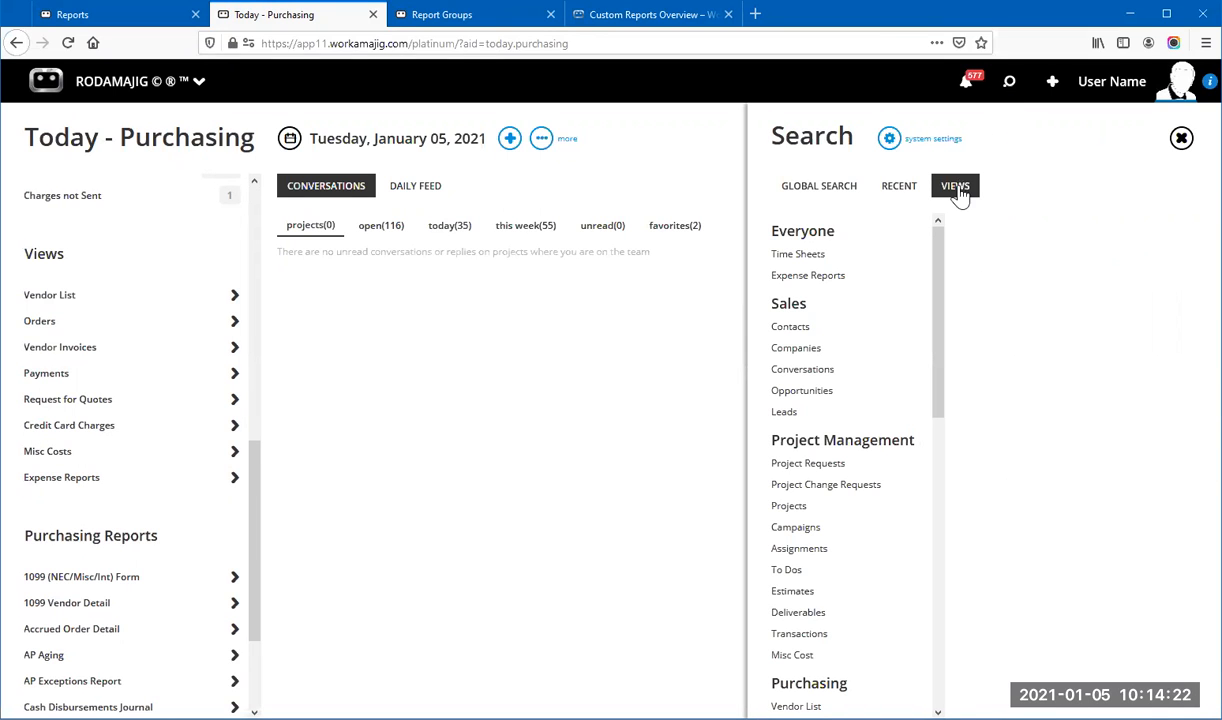
Step: Browse the search feature's Views list and display the available views for Client Invoices and Projects
scroll(940, 388, "down", 3)
left_click_drag(940, 388, 945, 597)
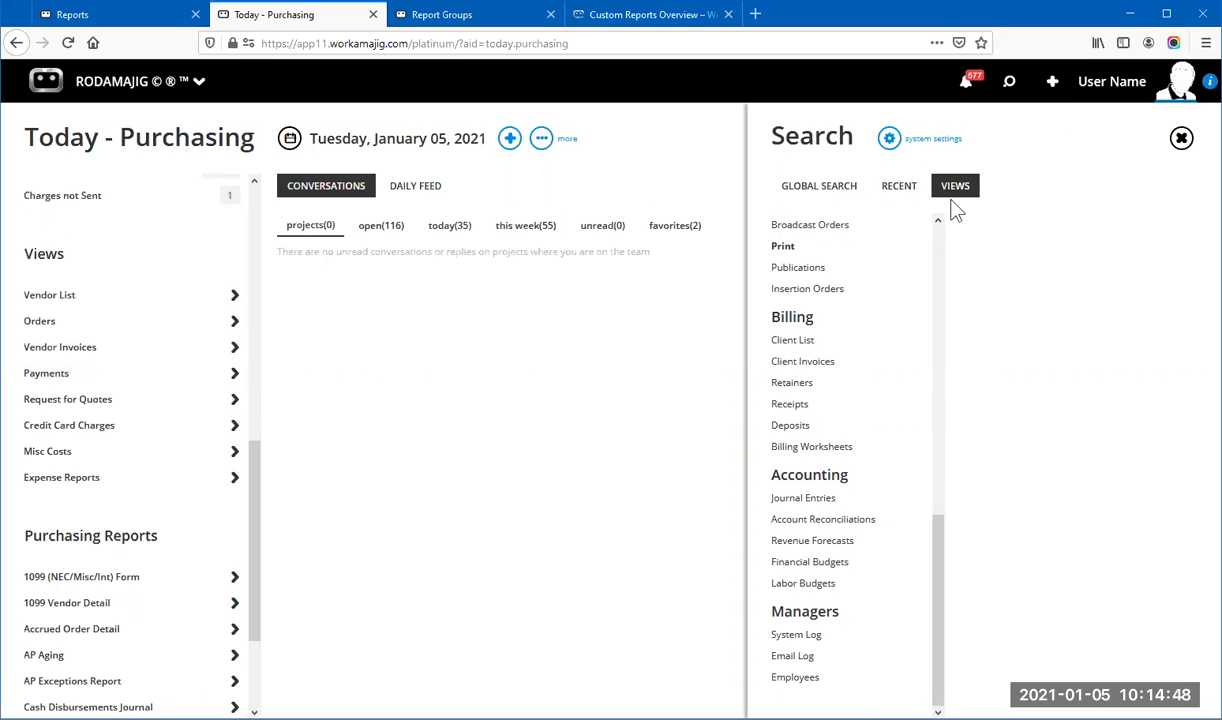
left_click(820, 362)
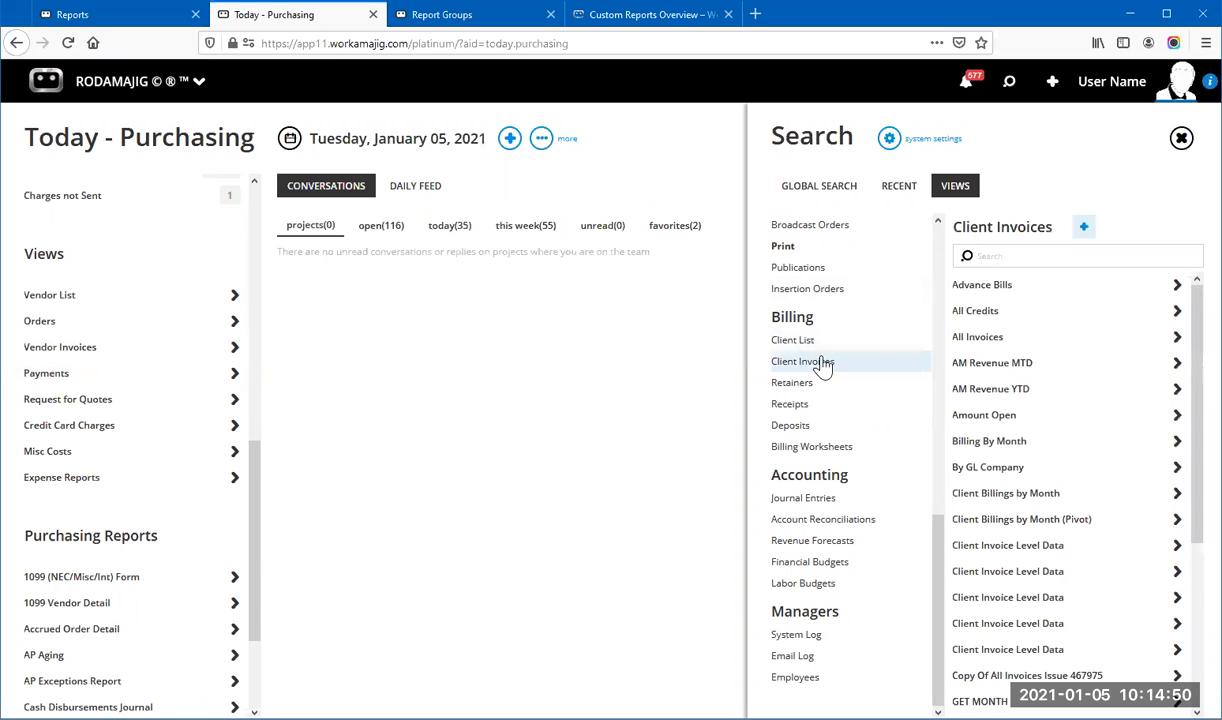
scroll(858, 370, "up", 5)
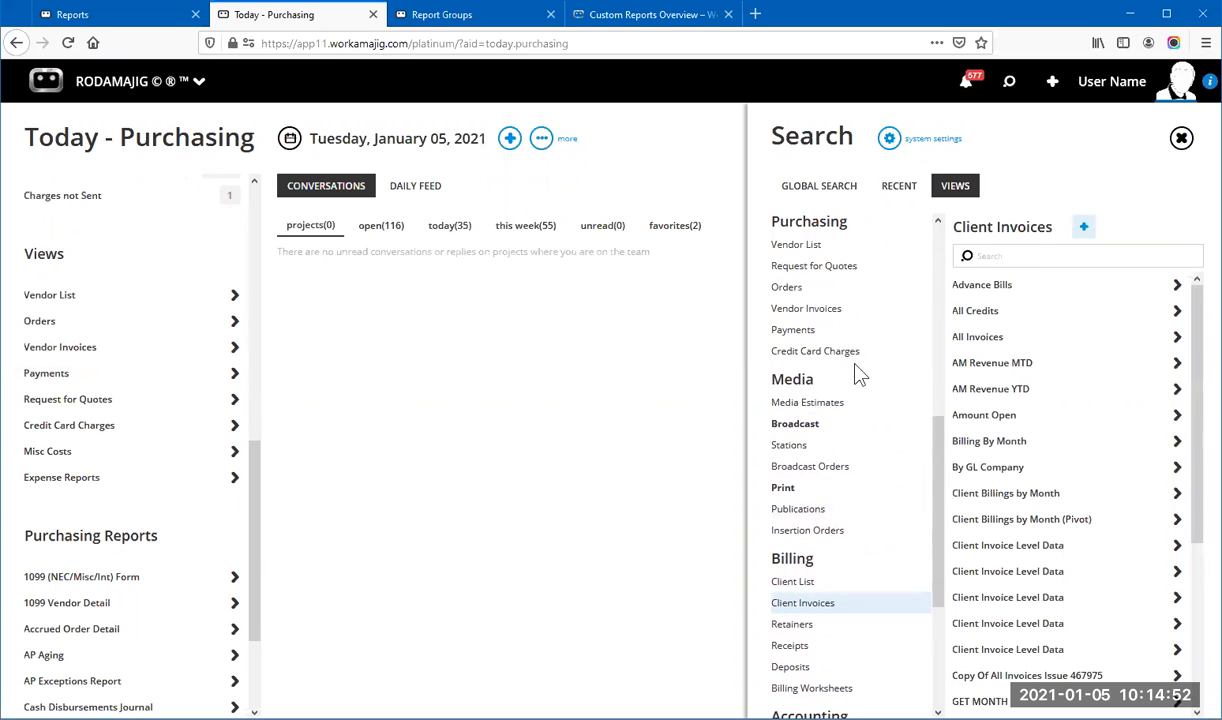
scroll(858, 373, "up", 5)
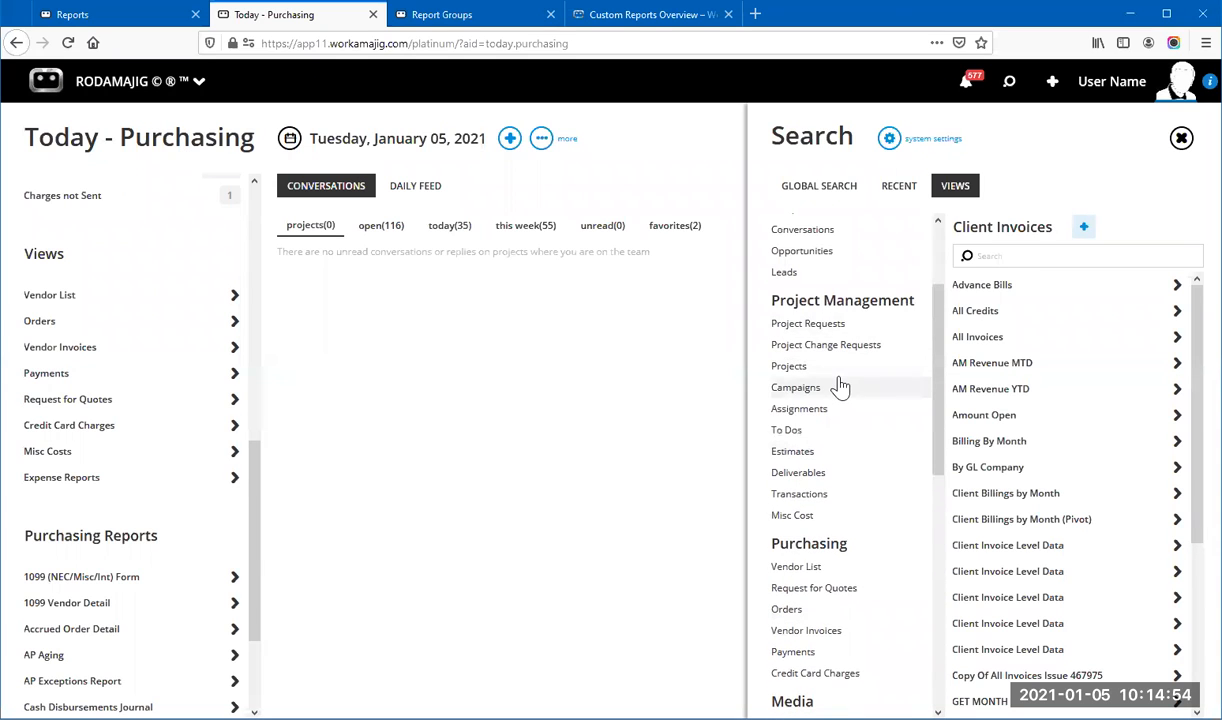
left_click(840, 387)
left_click(870, 366)
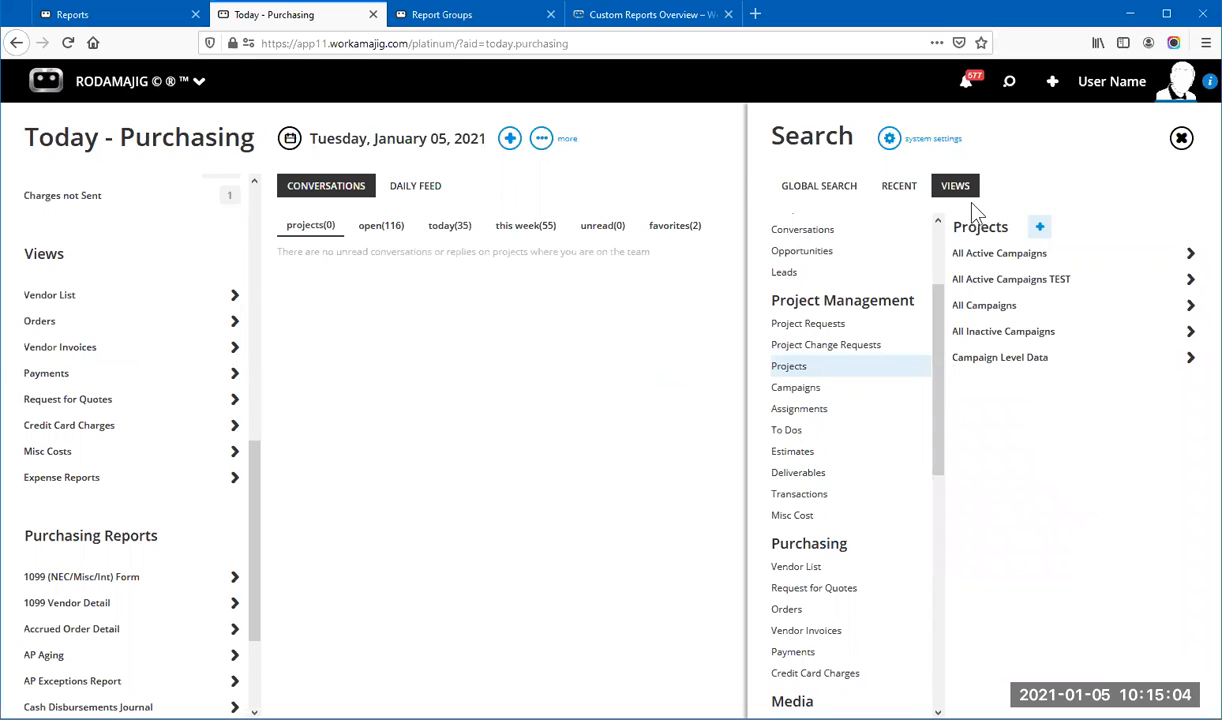
Step: Return to the Reports page, open the My Timesheets view under Time Sheets, and run it without search criteria
left_click(99, 21)
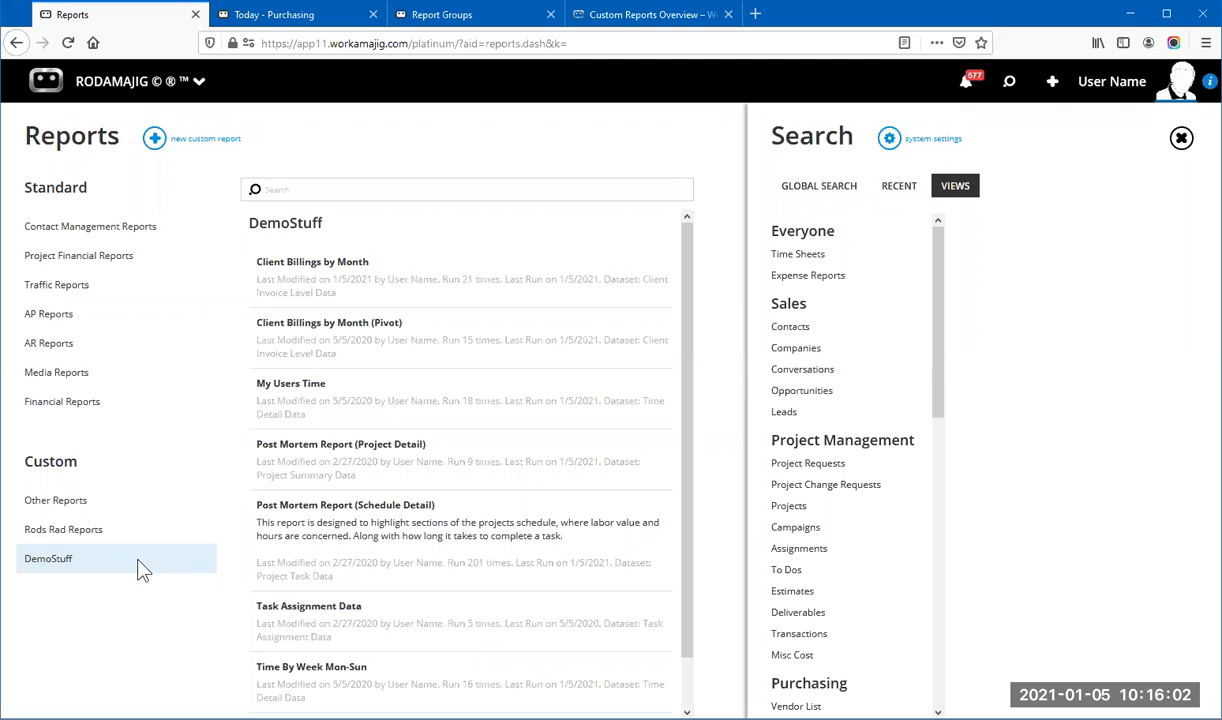
left_click(843, 256)
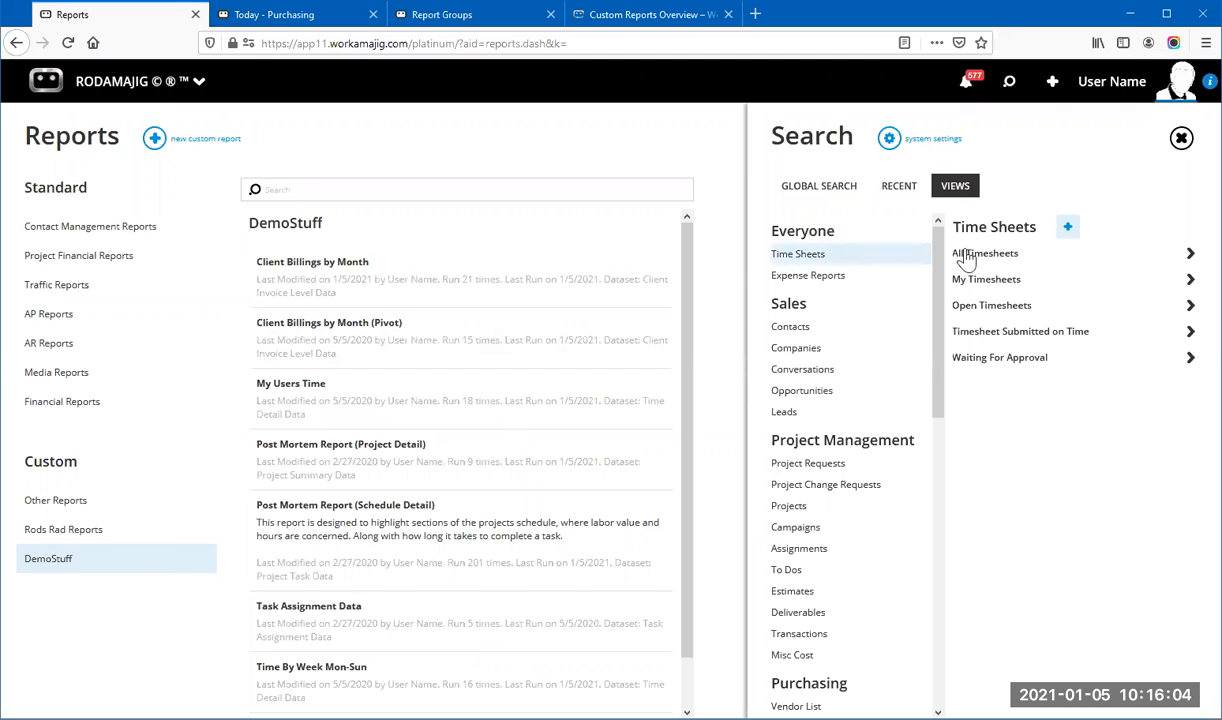
left_click(1055, 288)
left_click(639, 190)
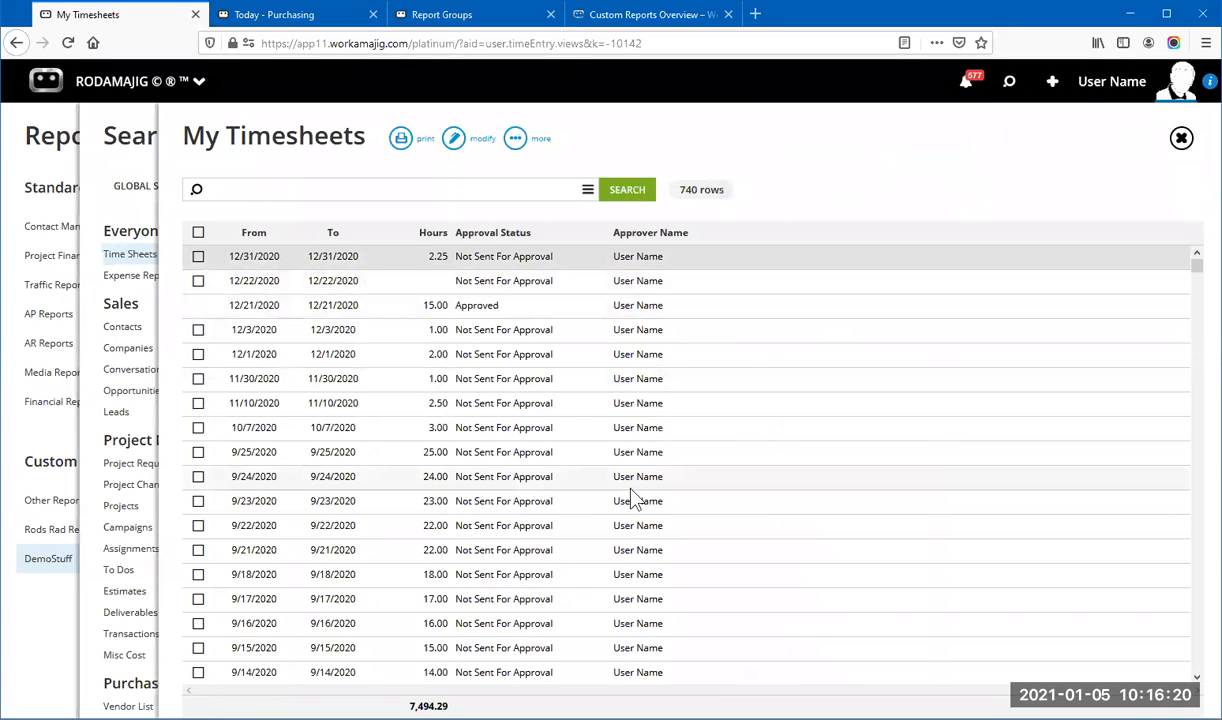
scroll(634, 499, "down", 10)
scroll(634, 499, "down", 15)
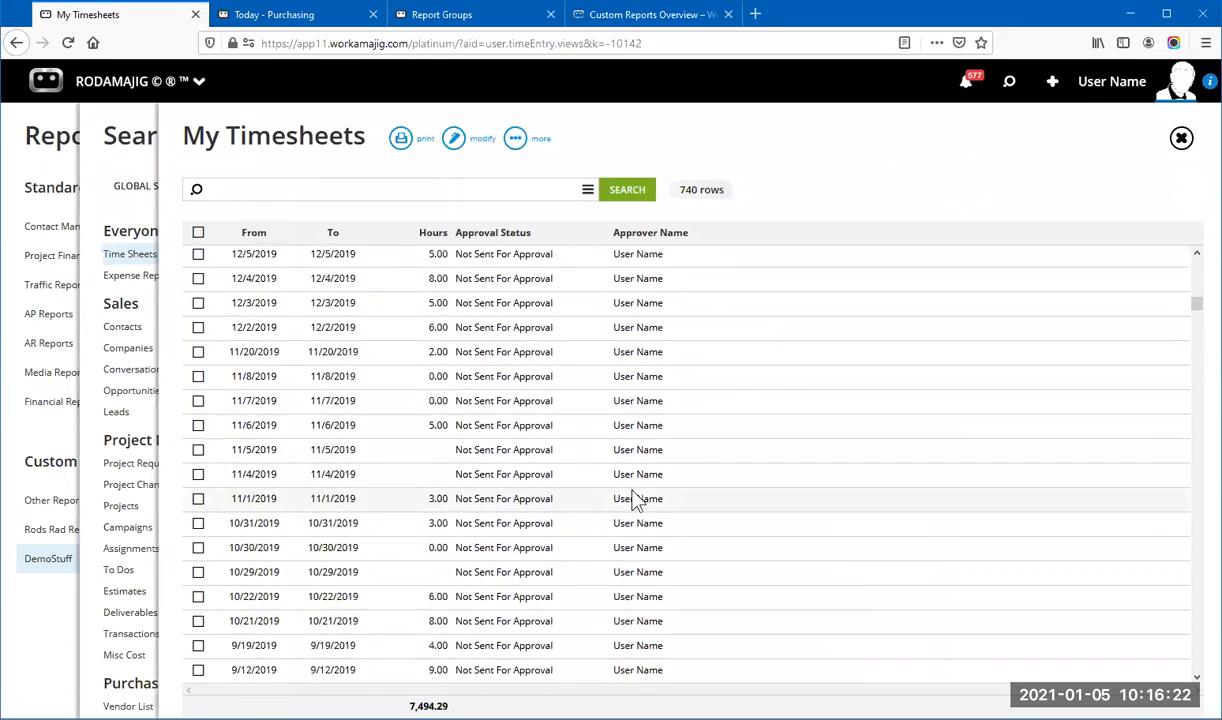
Step: Inspect the My Timesheets view's filters and the Name filter's condition options, and close the view editor without applying changes
left_click(455, 142)
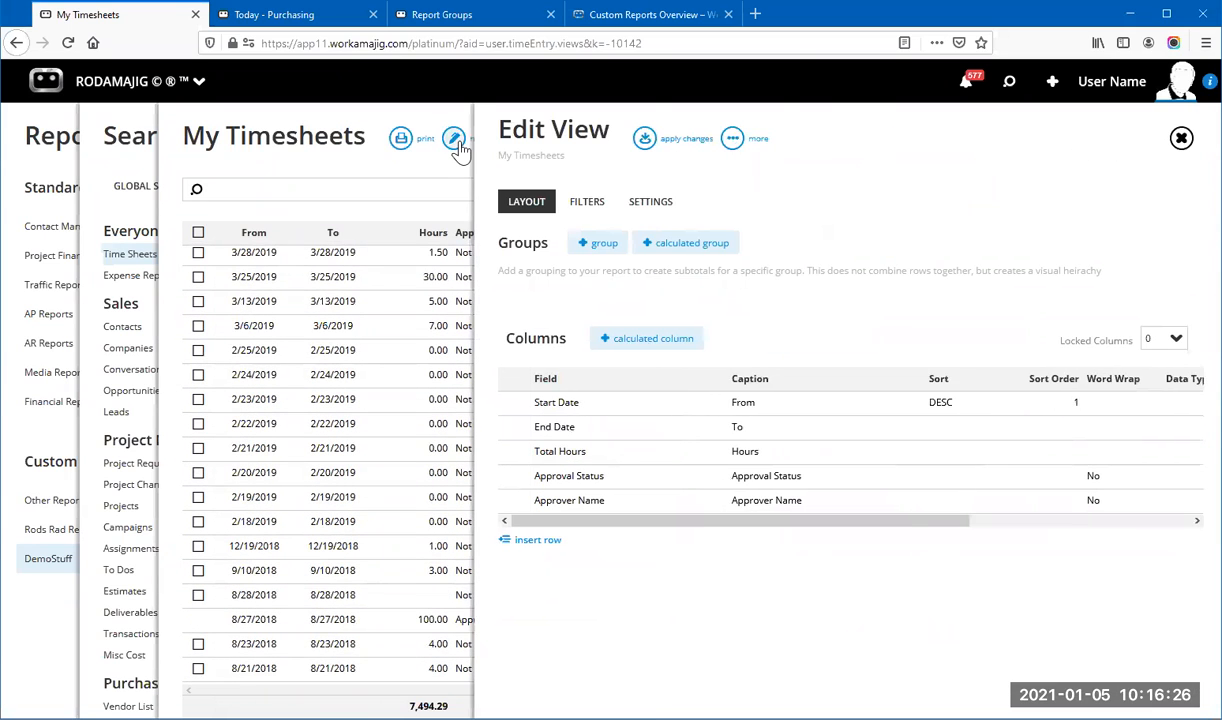
left_click(588, 205)
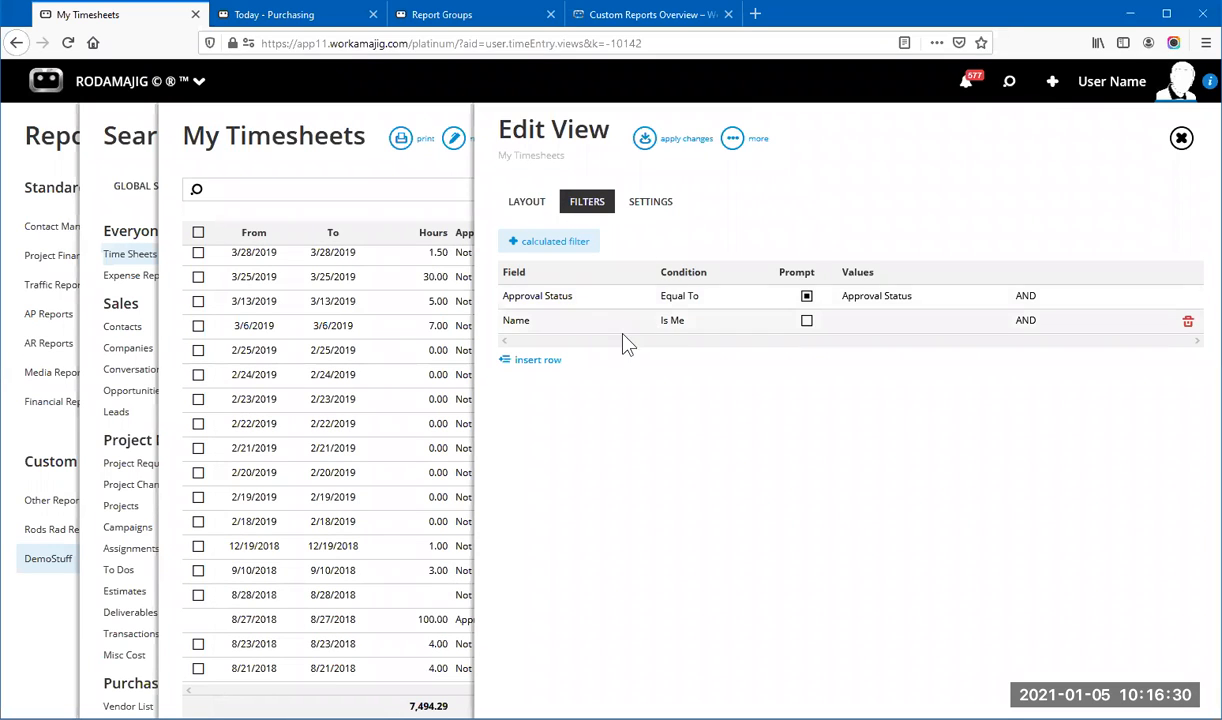
left_click(702, 327)
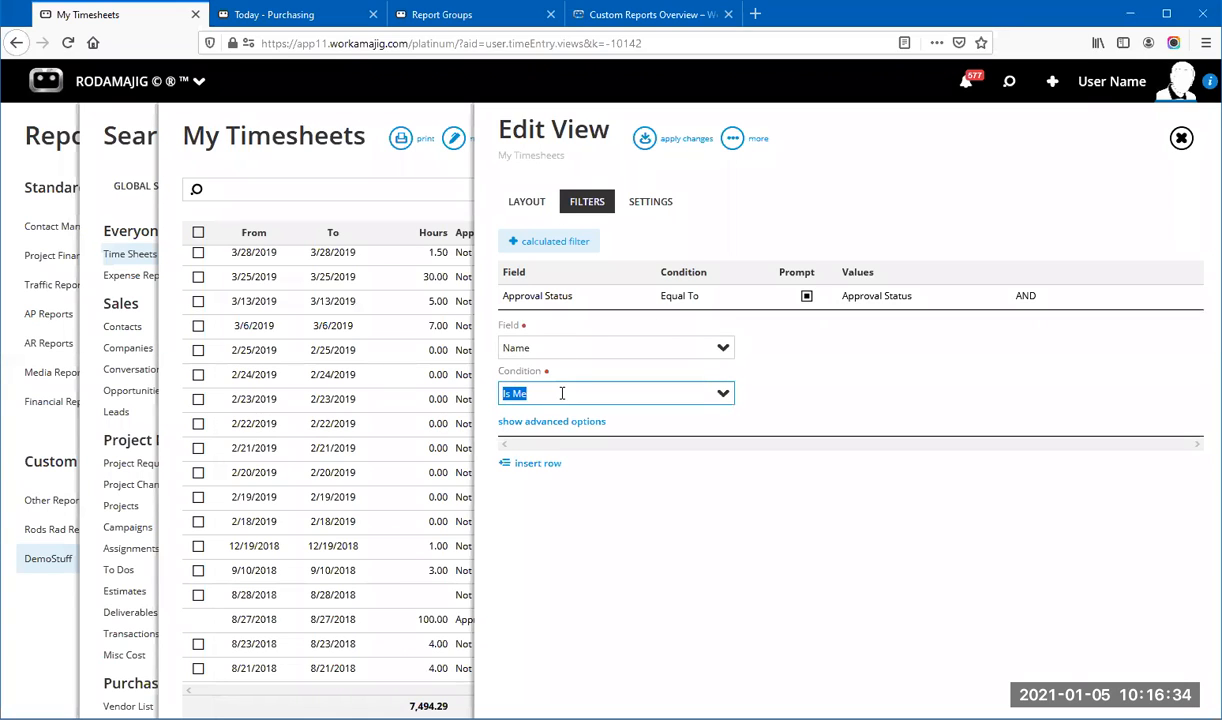
left_click(724, 394)
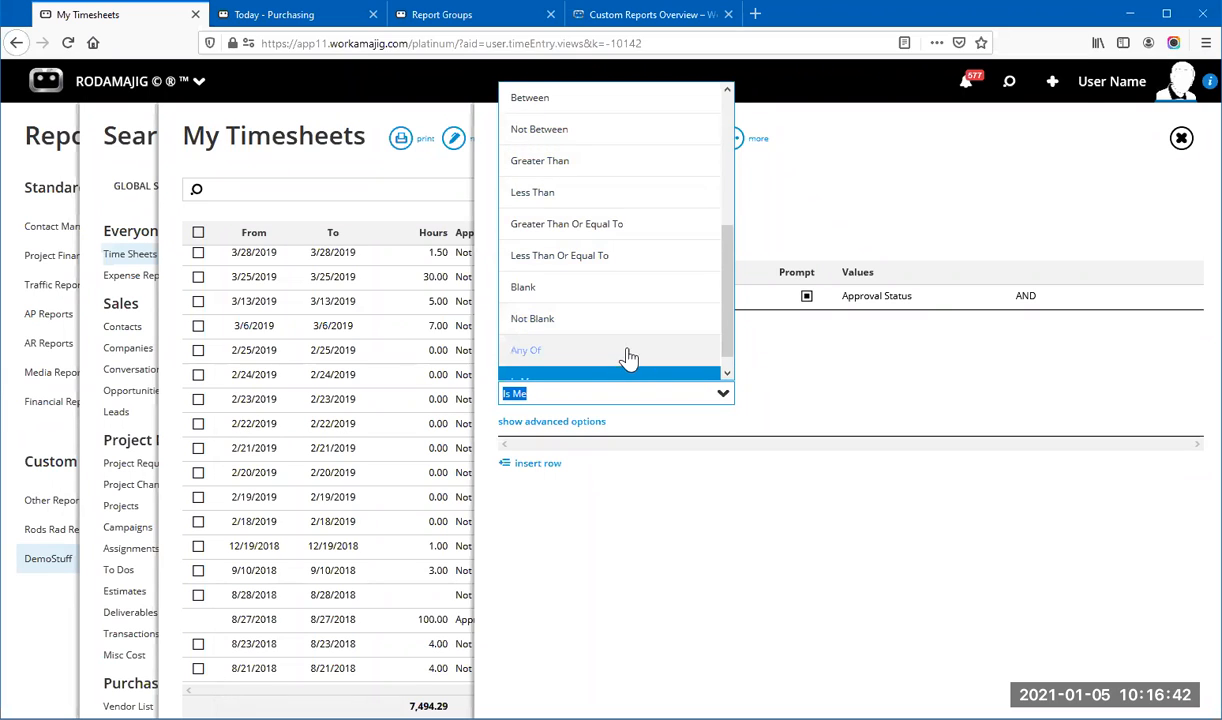
left_click(798, 525)
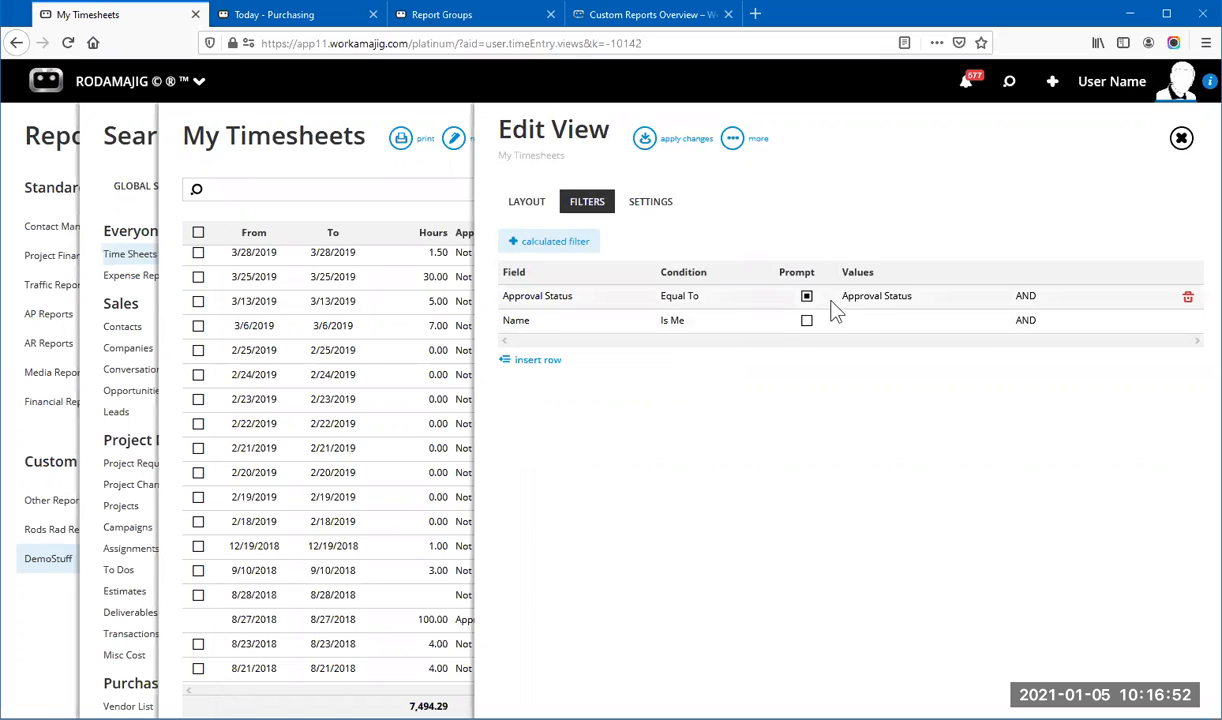
left_click(1180, 140)
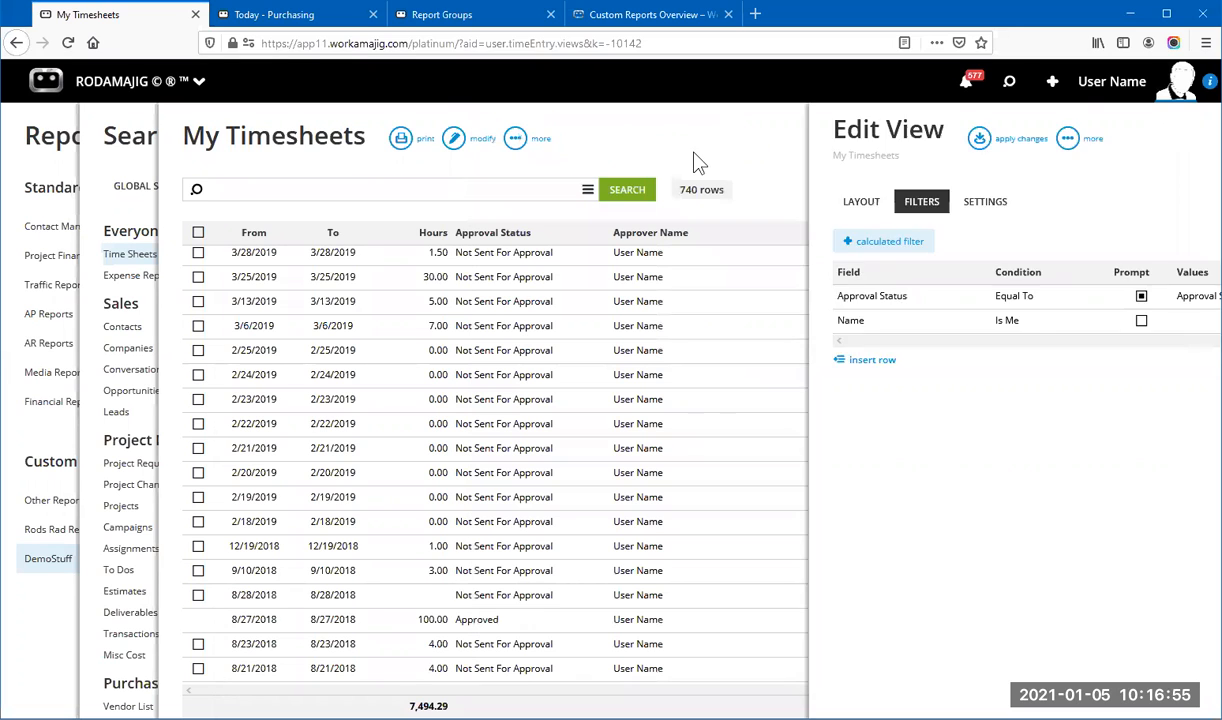
Step: Search the My Timesheets view for timesheets with the approval status Rejected
left_click(587, 191)
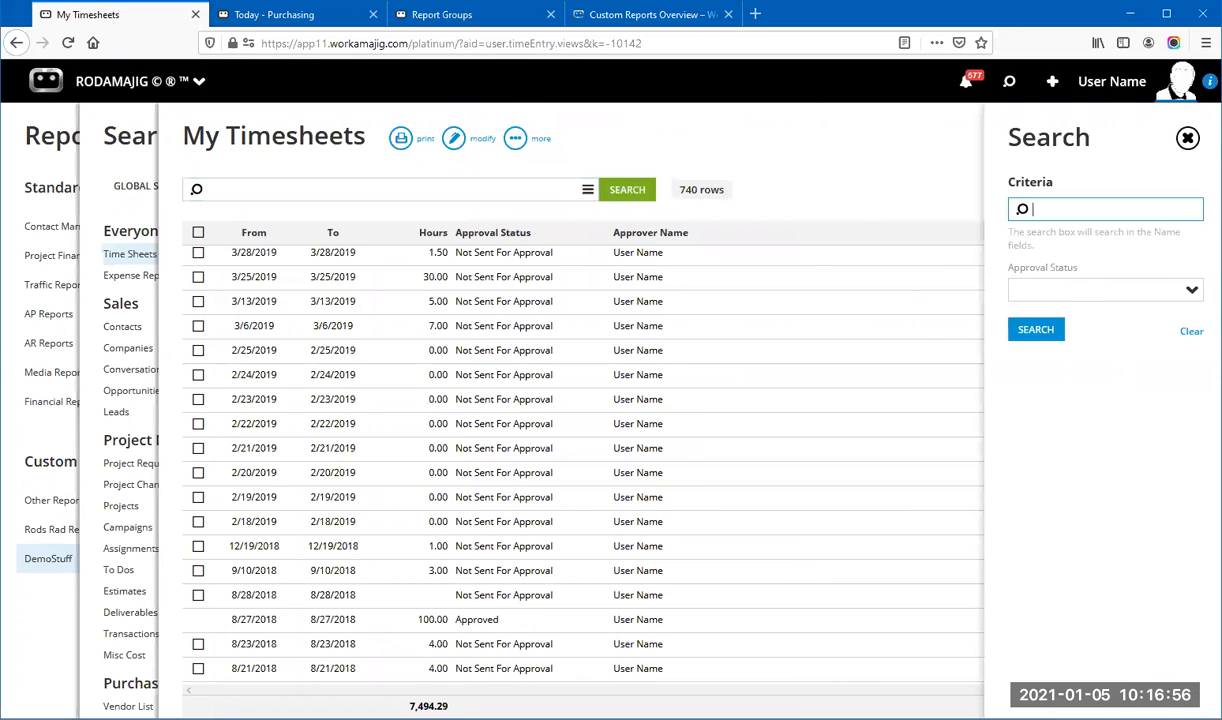
left_click(1191, 291)
left_click(1089, 381)
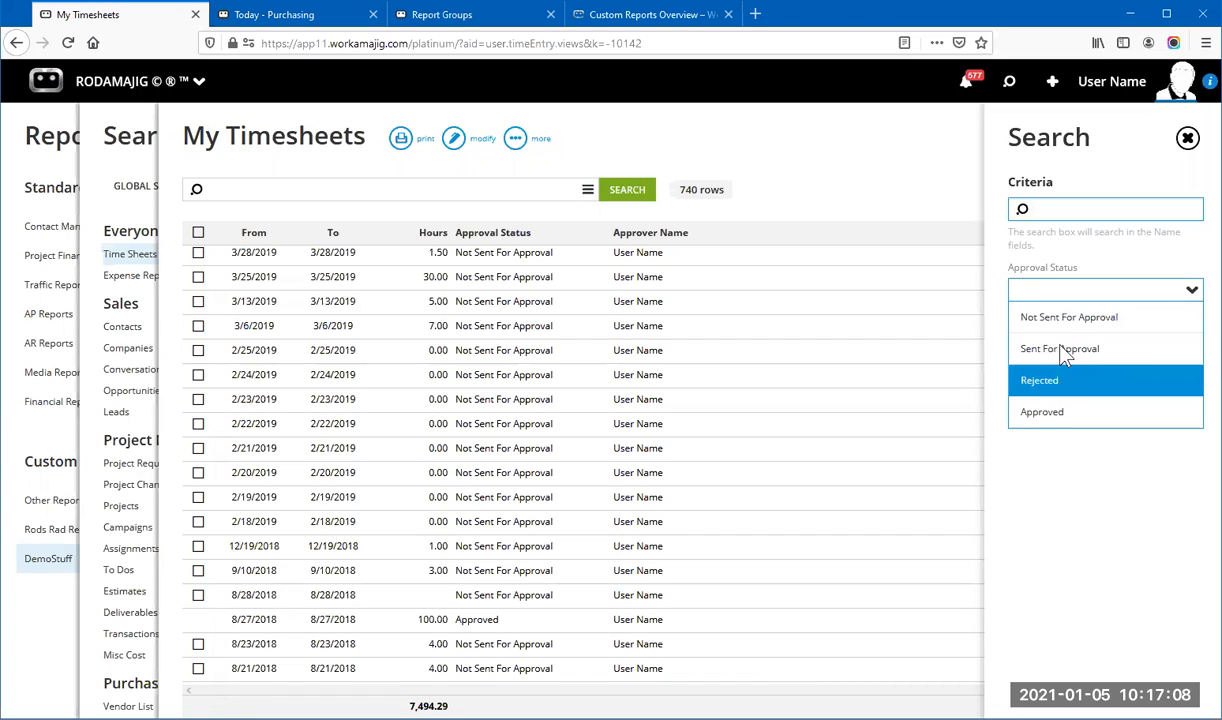
left_click(1066, 330)
Step: Search the My Timesheets view for timesheets with the approval status Sent For Approval
left_click(1191, 296)
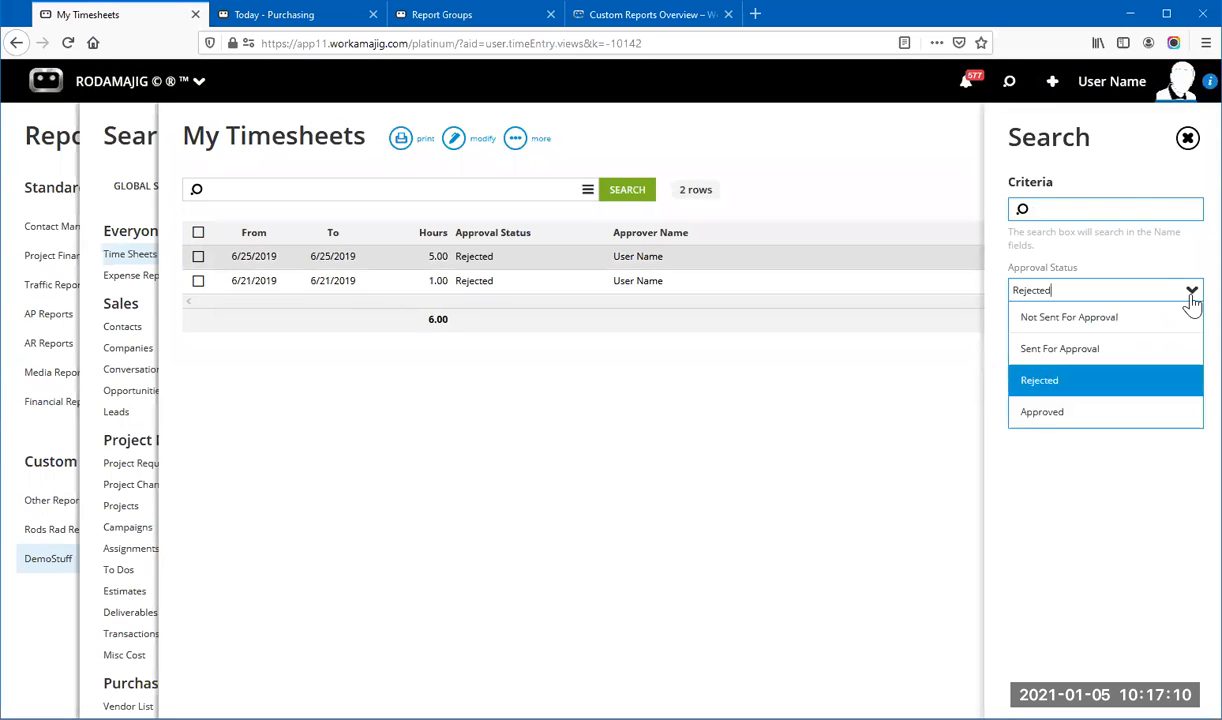
left_click(1115, 348)
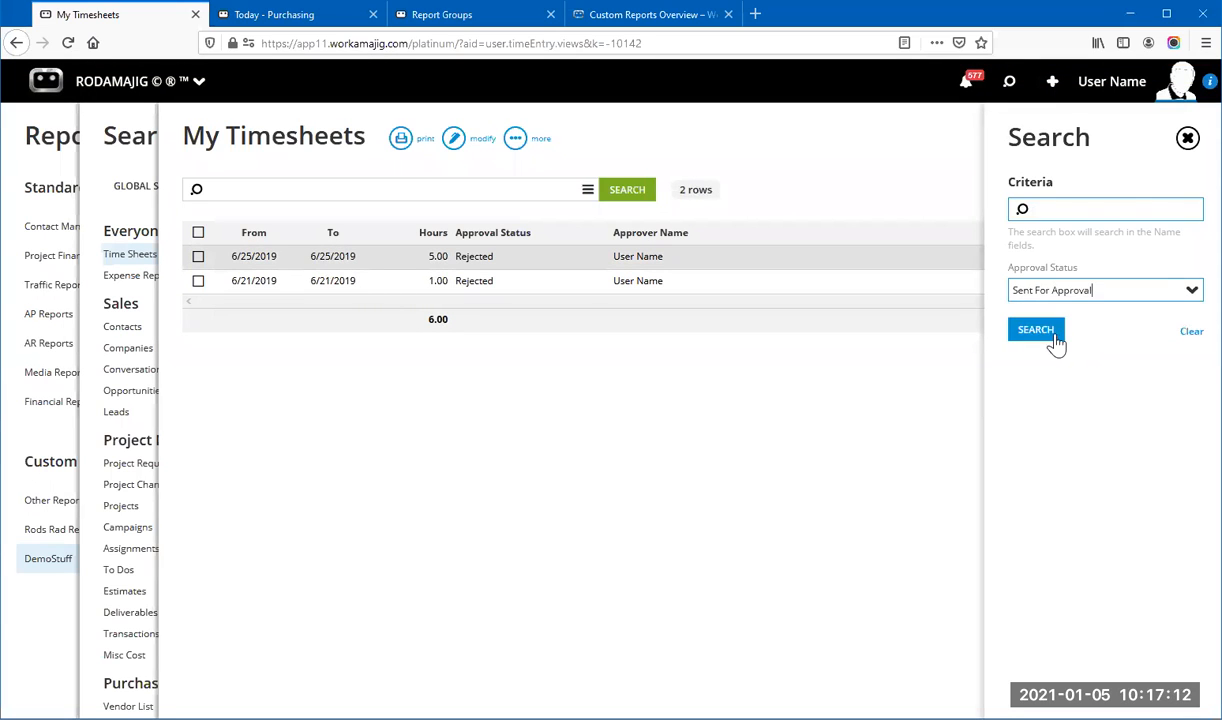
left_click(1050, 330)
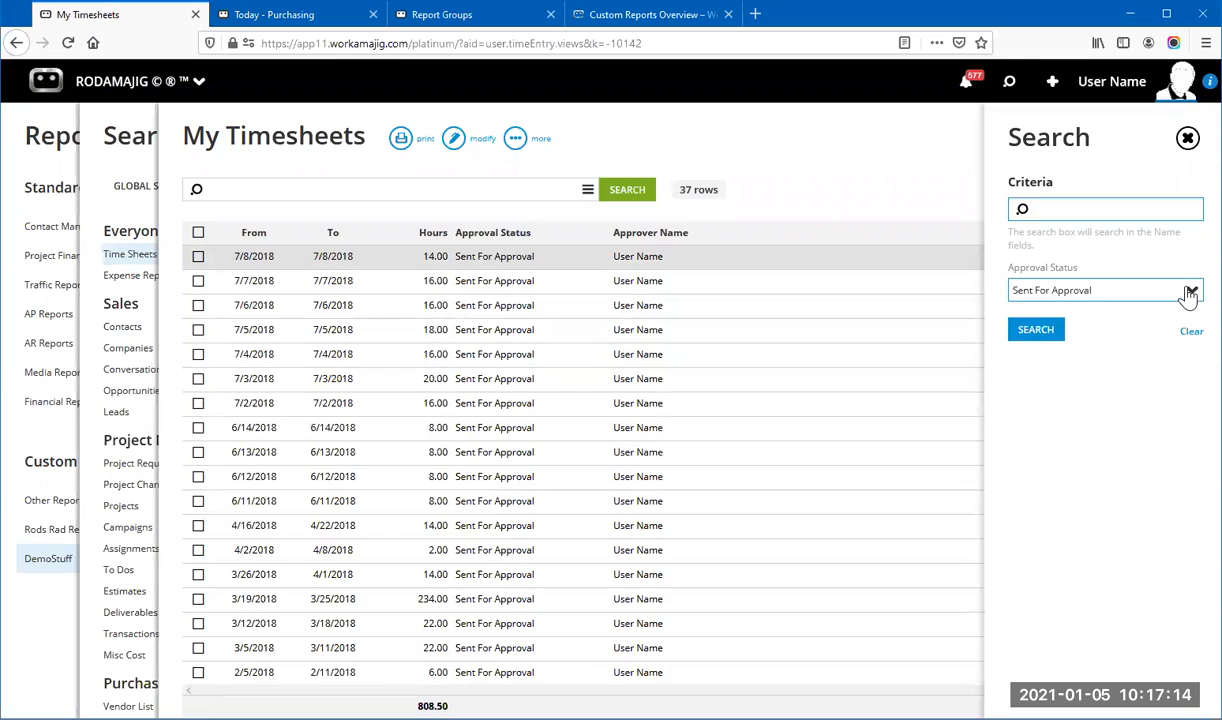
Step: Clear the approval status criterion, rerun the timesheet search, and close the view to return to the Reports page
left_click(1132, 287)
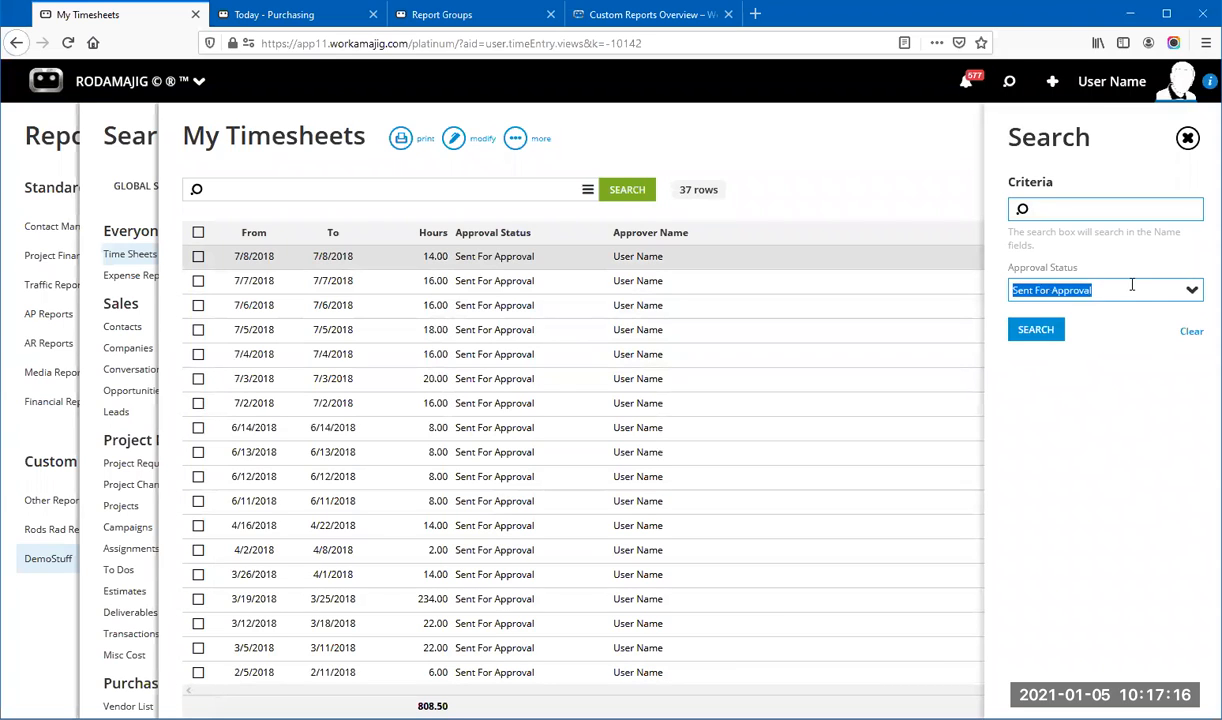
key("BackSpace")
key("Return")
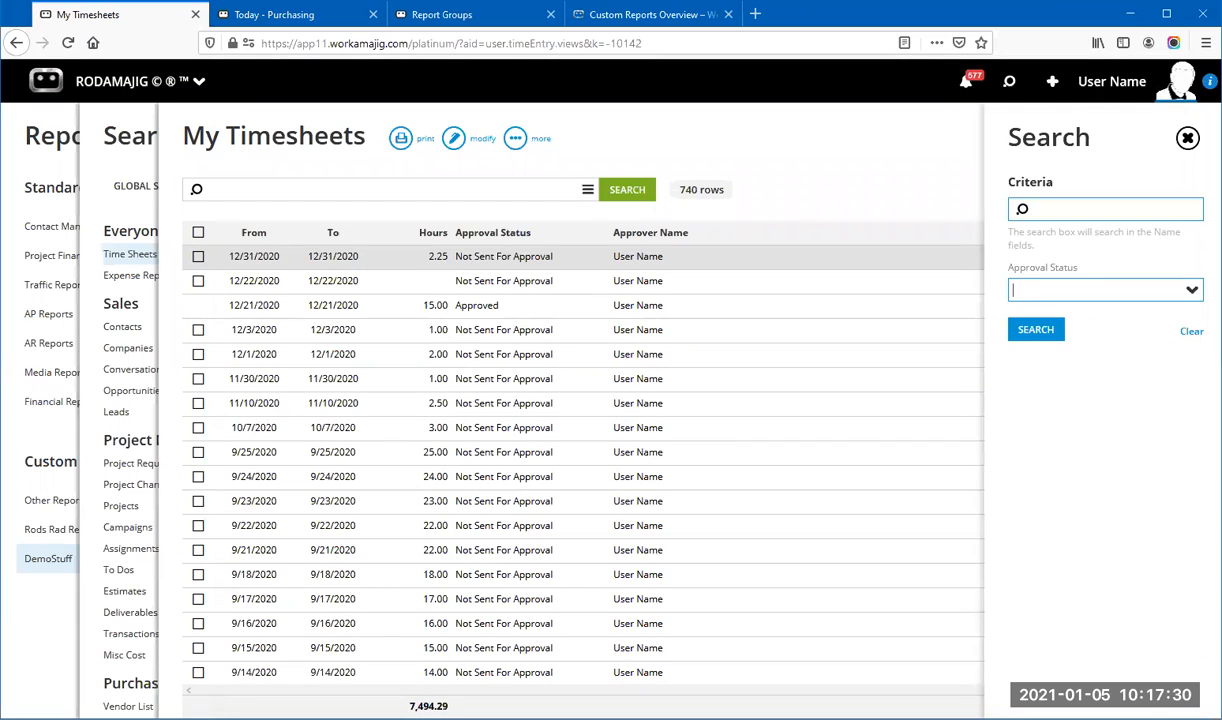
left_click(1187, 139)
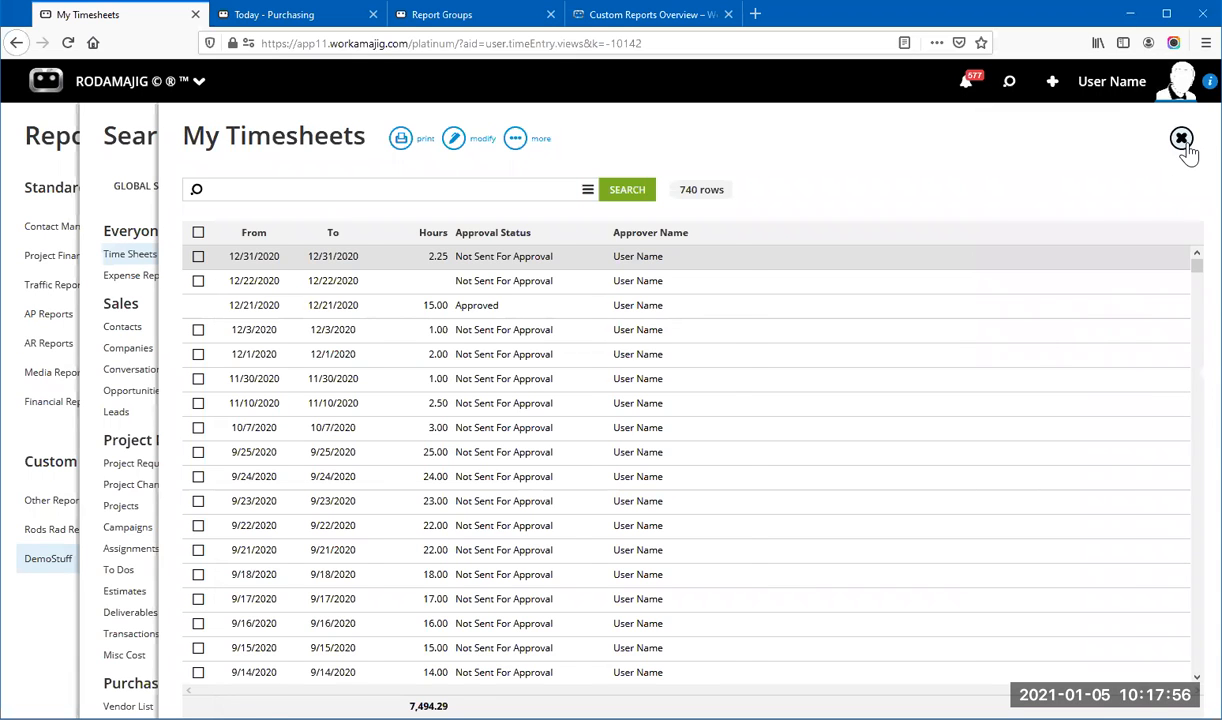
left_click(1182, 140)
left_click(1182, 140)
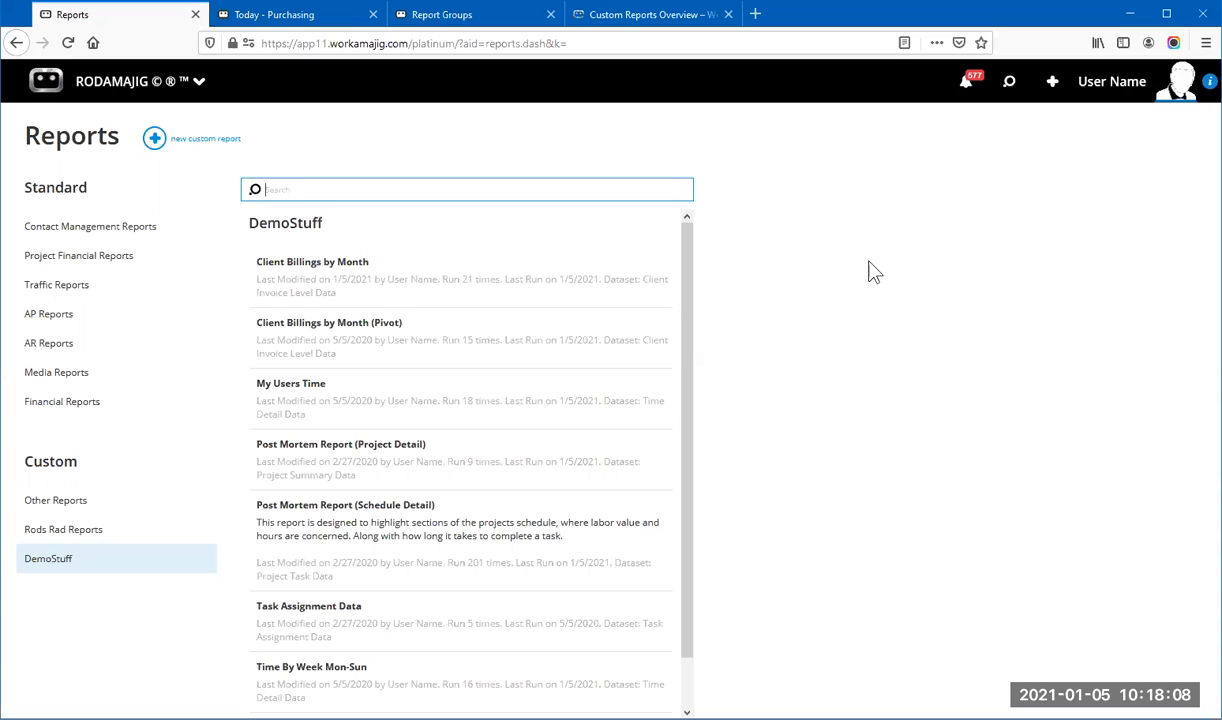
Step: Review the Custom Reports Overview help article and open the New Custom Report article from the same section
left_click(659, 18)
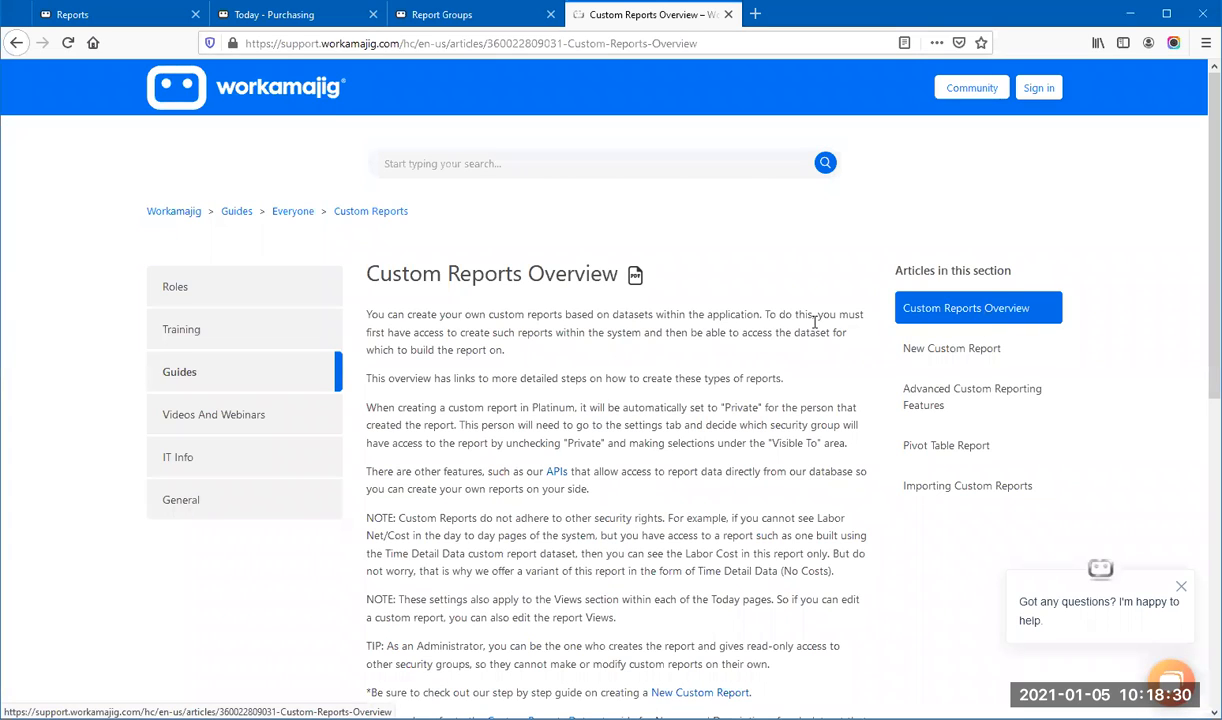
scroll(735, 442, "down", 4)
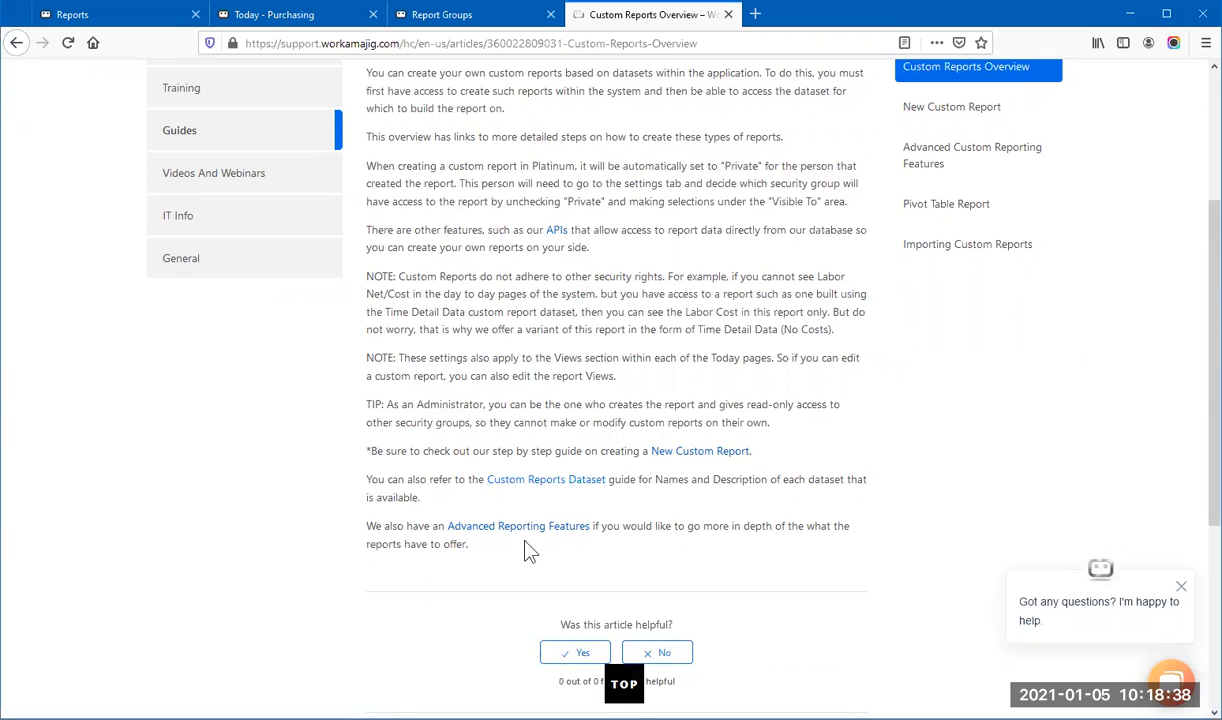
scroll(1017, 524, "up", 4)
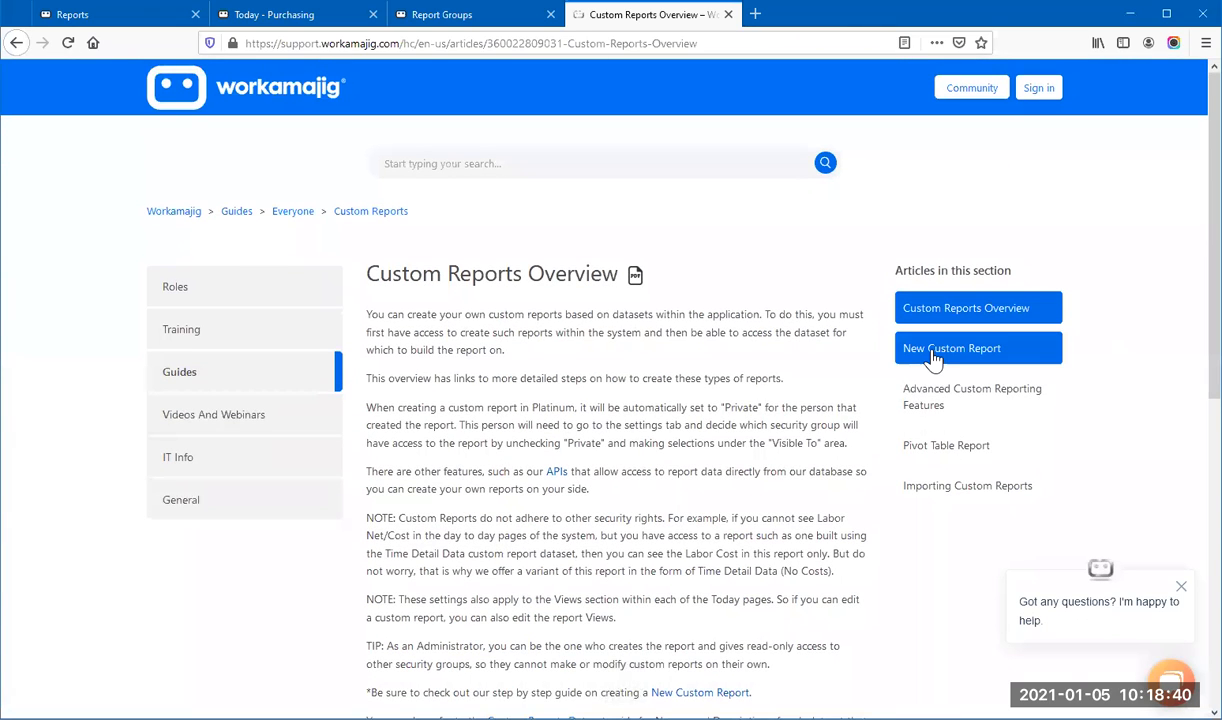
left_click(981, 358)
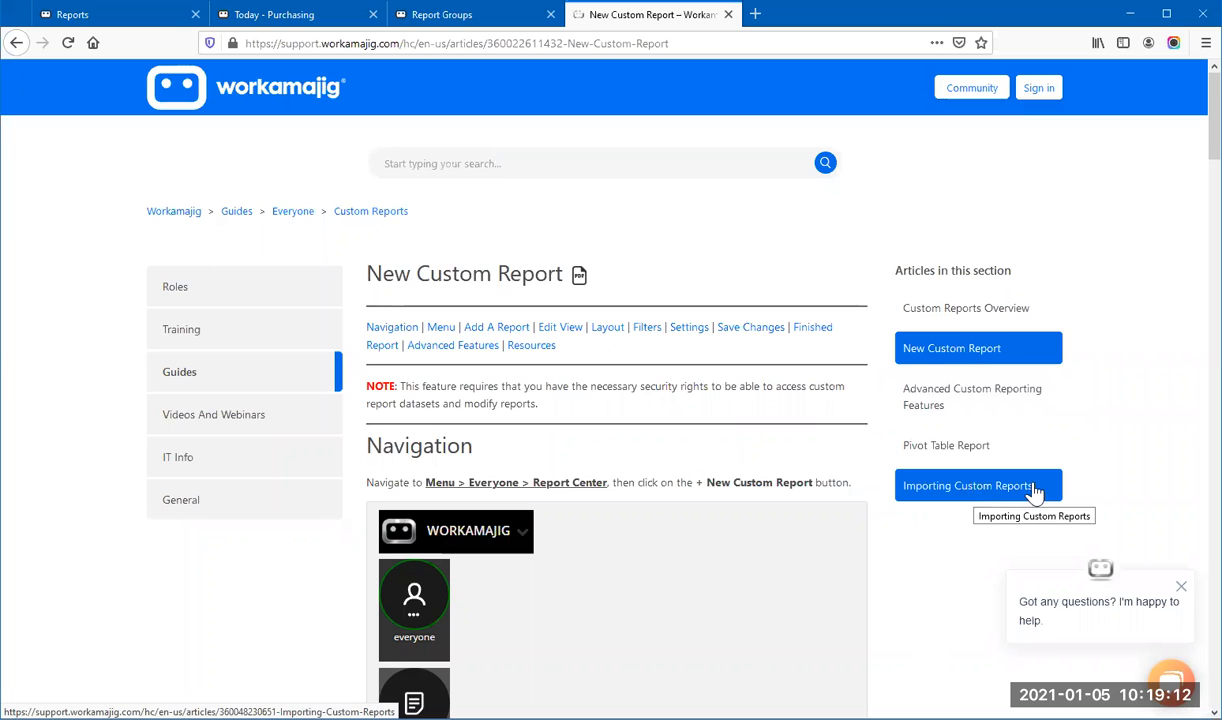
Step: Return to the Reports page, start a new custom report, and search the datasets for "billing"
left_click(150, 15)
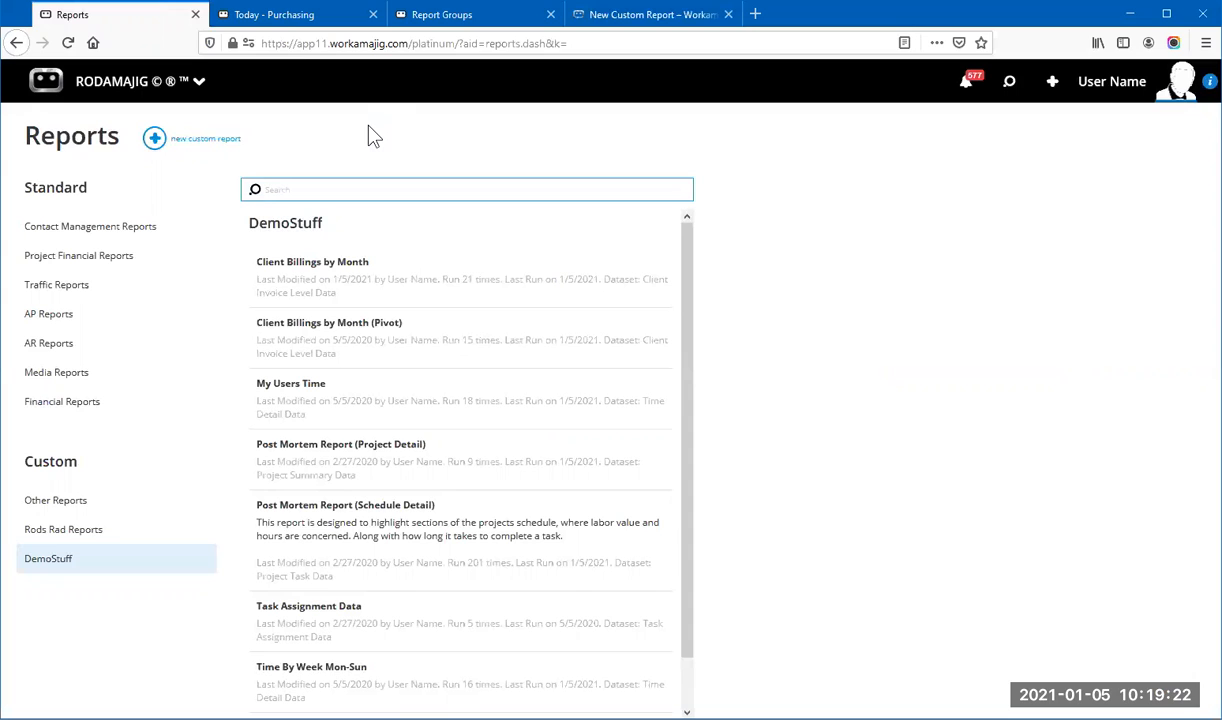
left_click(154, 140)
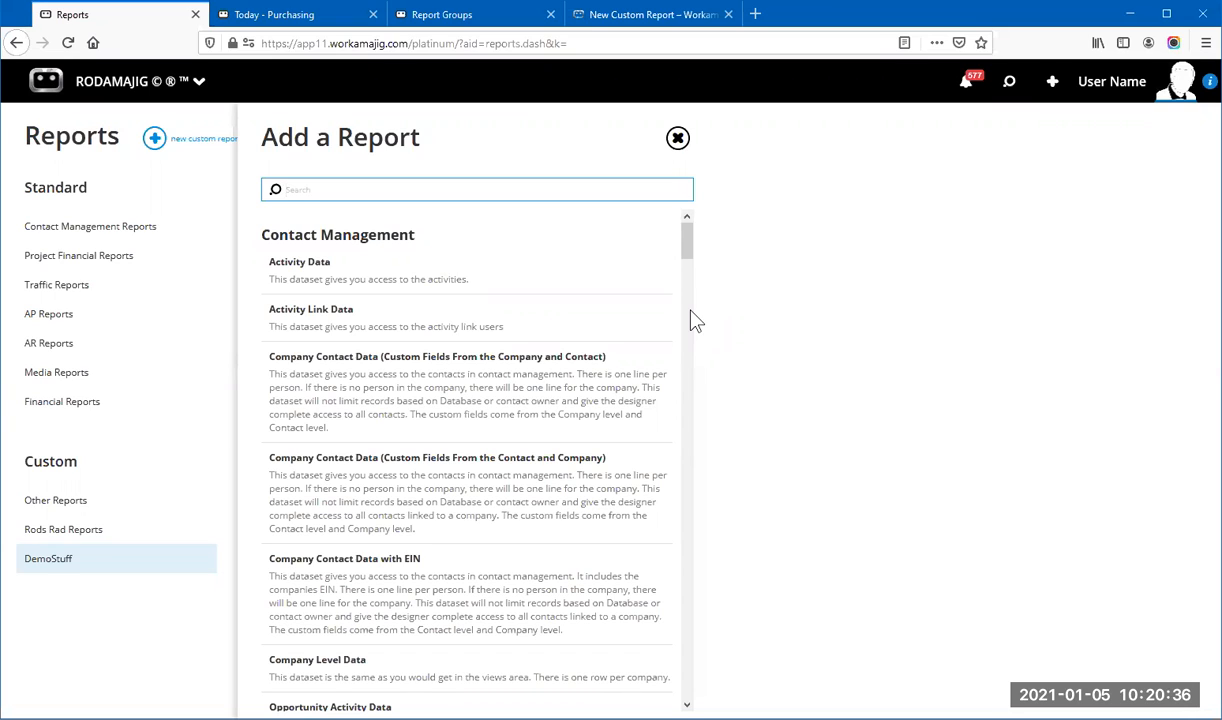
type("billing")
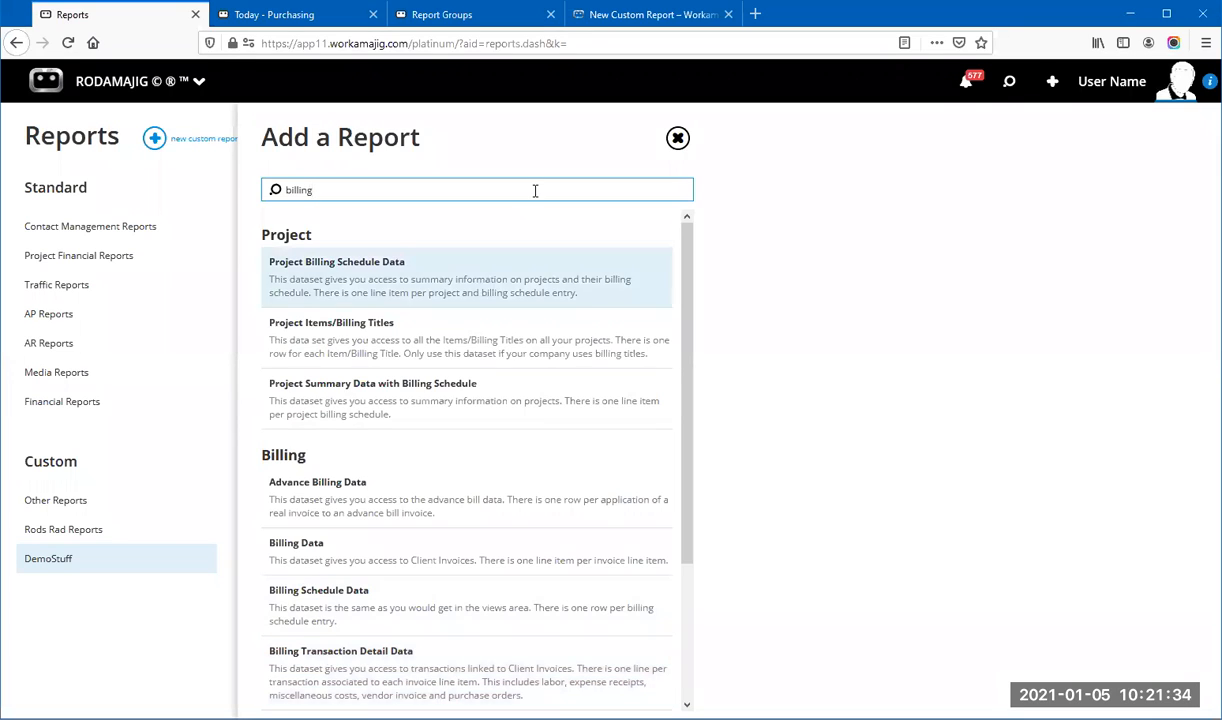
Step: Search the report datasets for "time" instead and base the new report on the Time Detail Data dataset
key("BackSpace")
key("BackSpace")
key("BackSpace")
key("BackSpace")
key("BackSpace")
key("BackSpace")
key("BackSpace")
type("time")
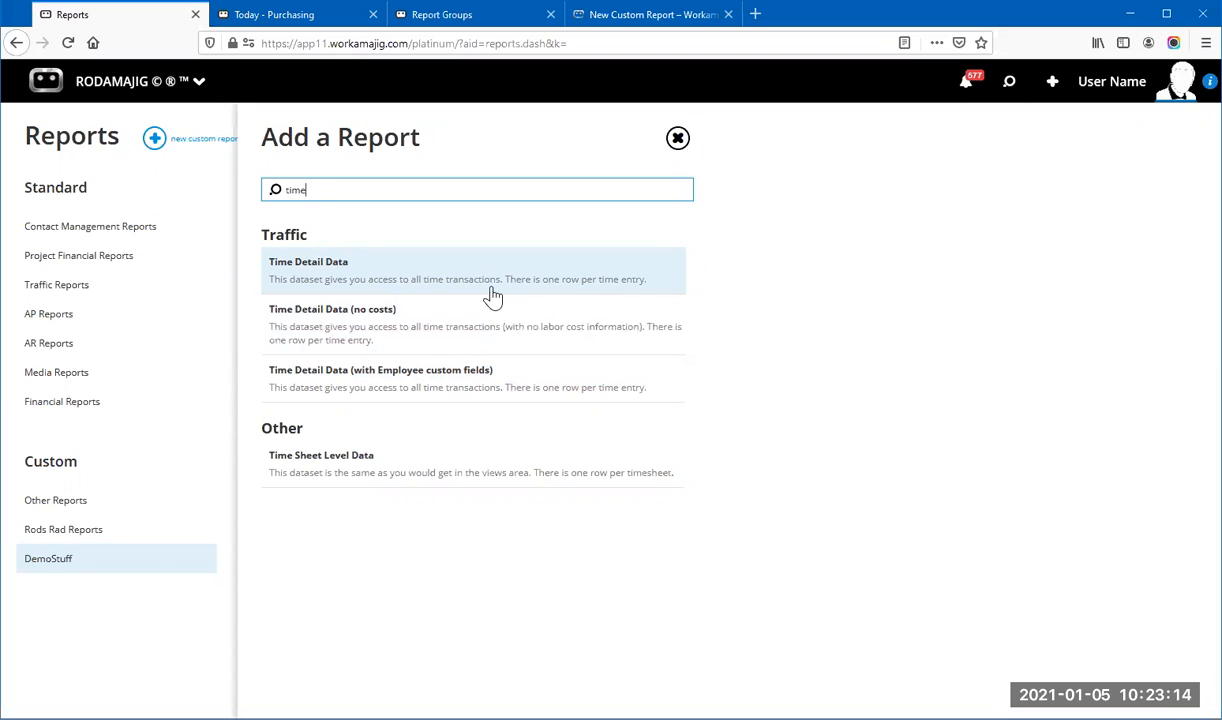
left_click(395, 279)
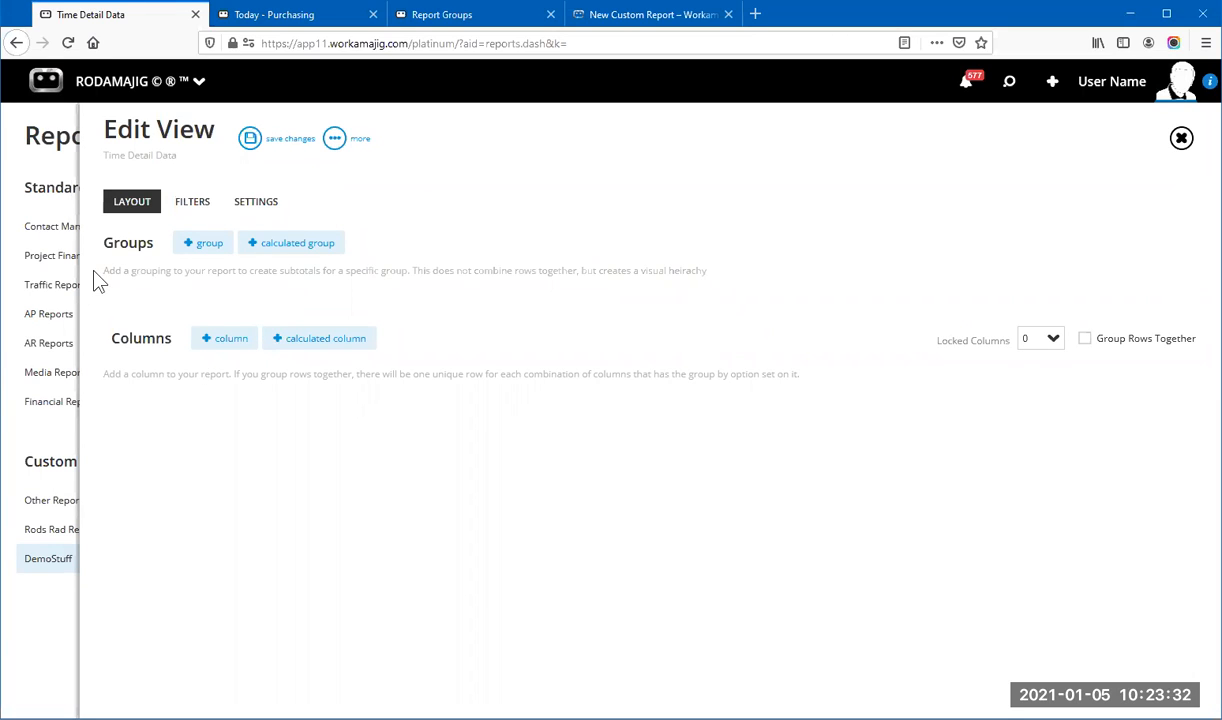
Step: Add a grouping by Project Name to the Time Detail Data report layout
left_click(205, 247)
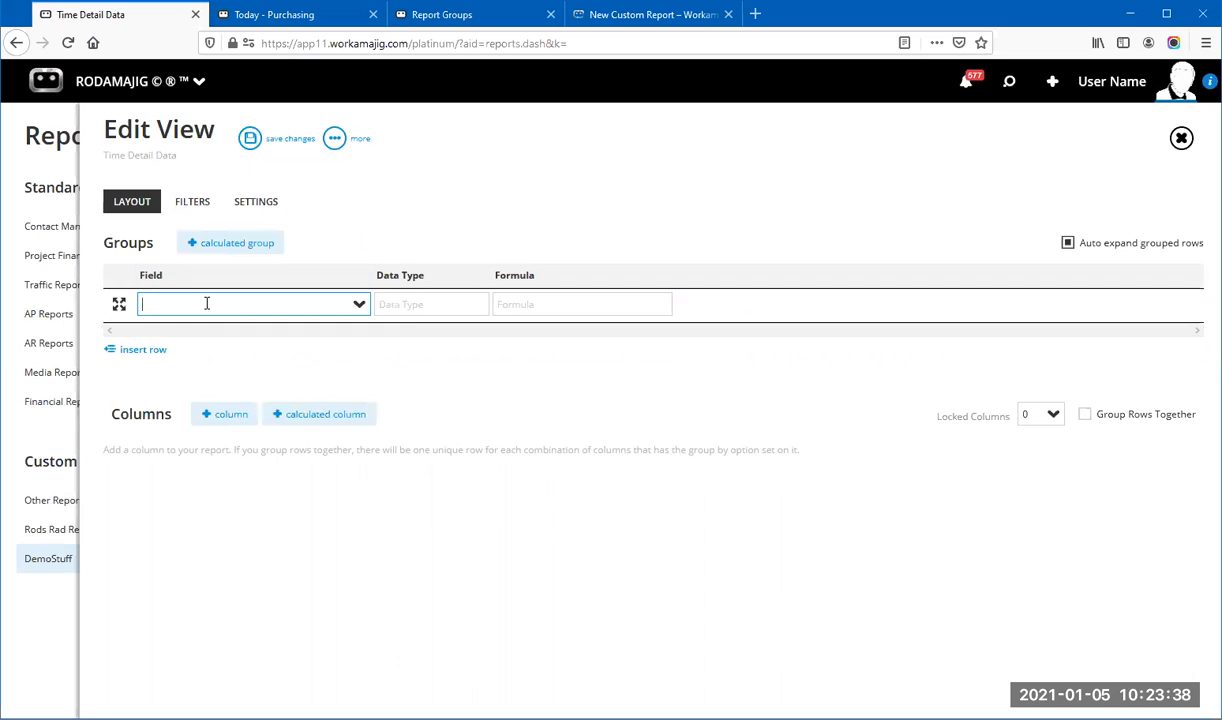
type("Project")
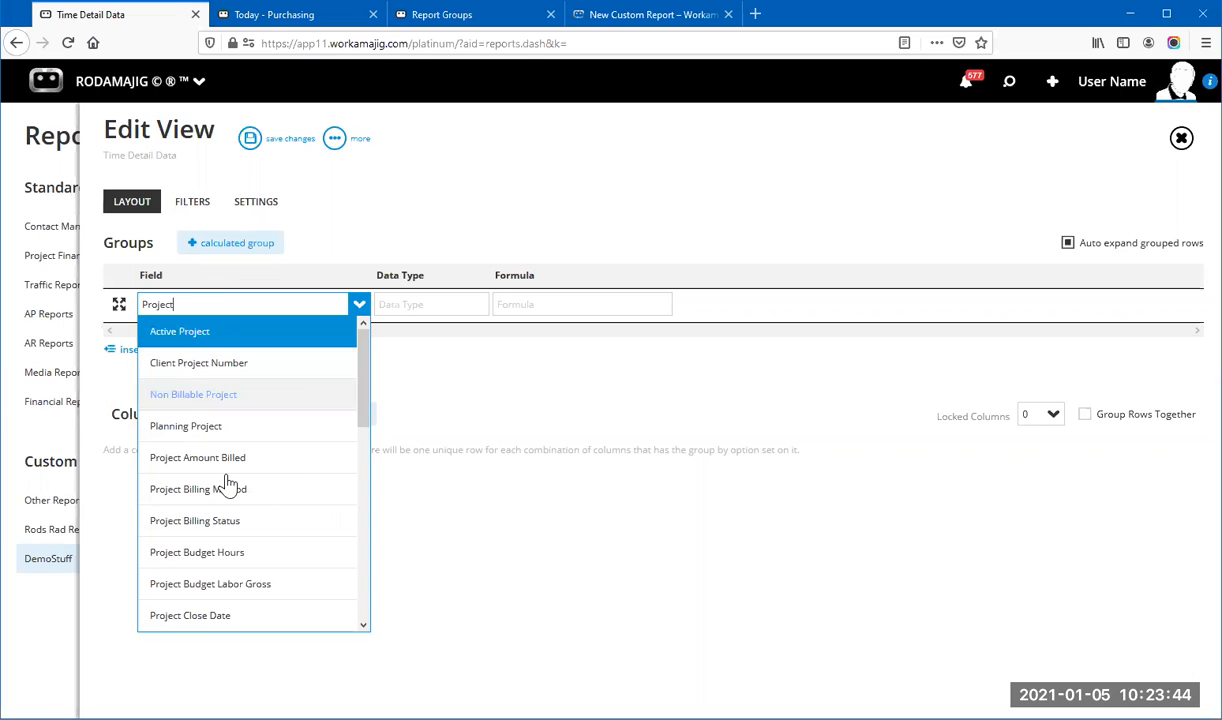
type("name")
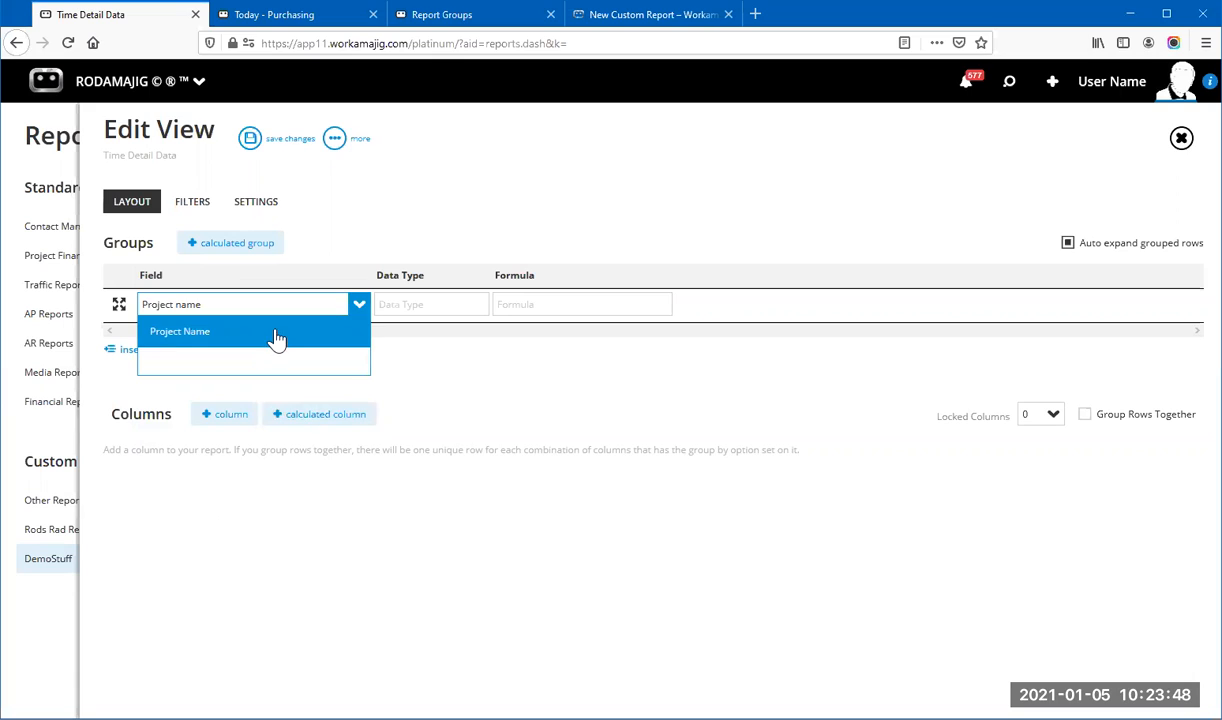
left_click(279, 338)
left_click(508, 360)
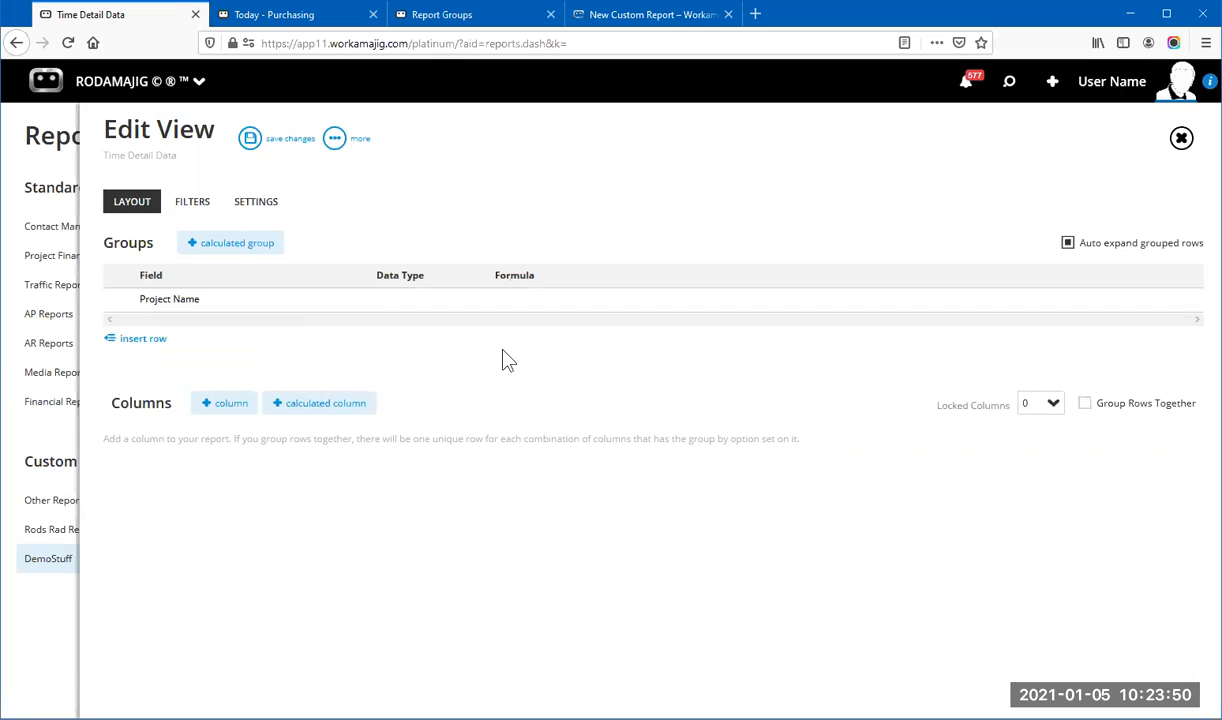
Step: Add the User Name and Actual Hours Worked fields as report columns
left_click(230, 412)
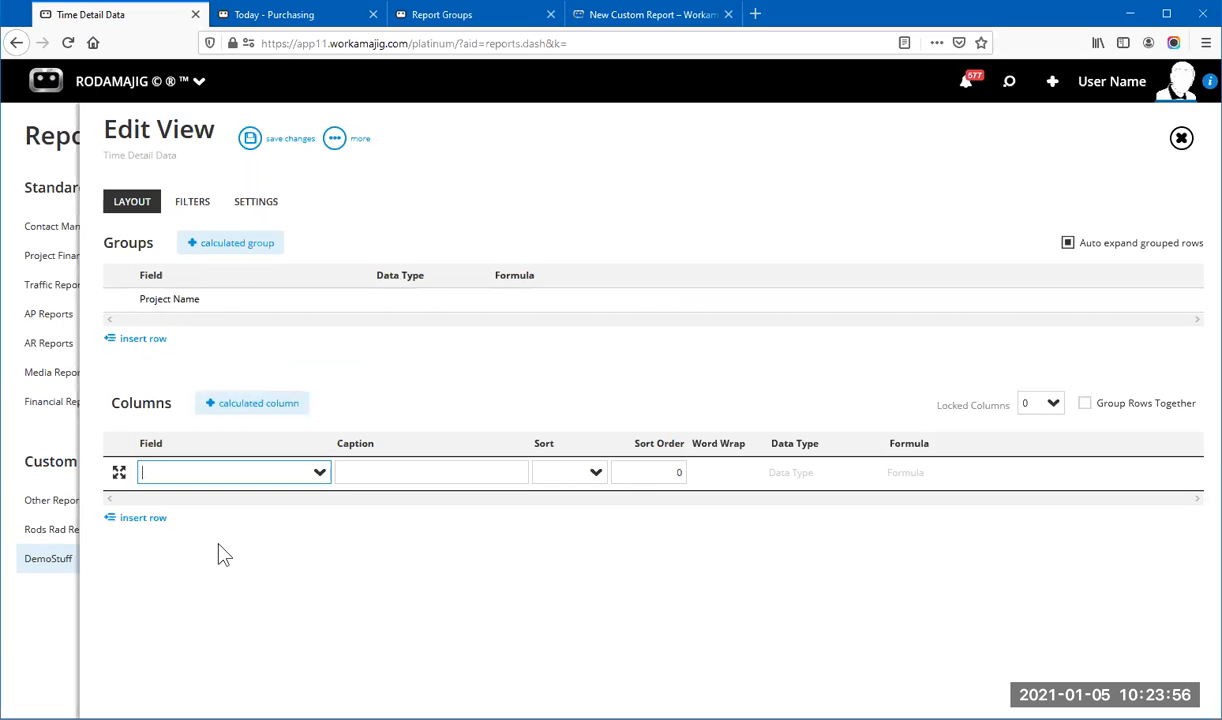
type("User")
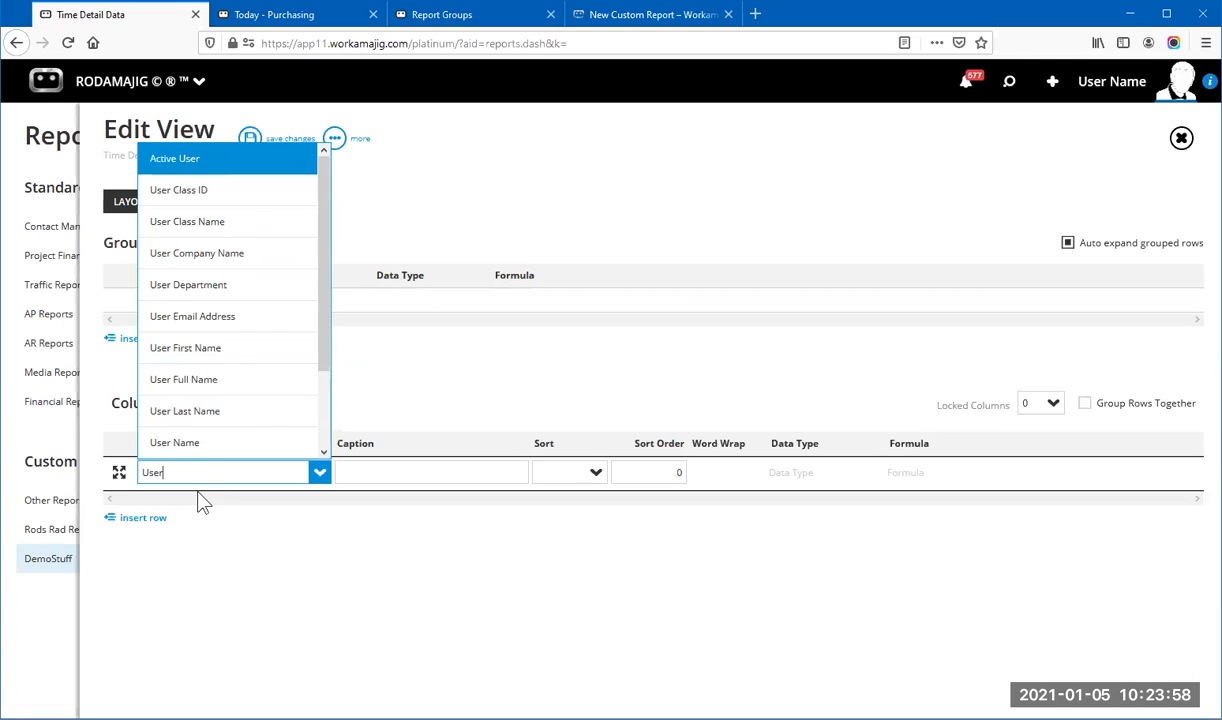
left_click(200, 442)
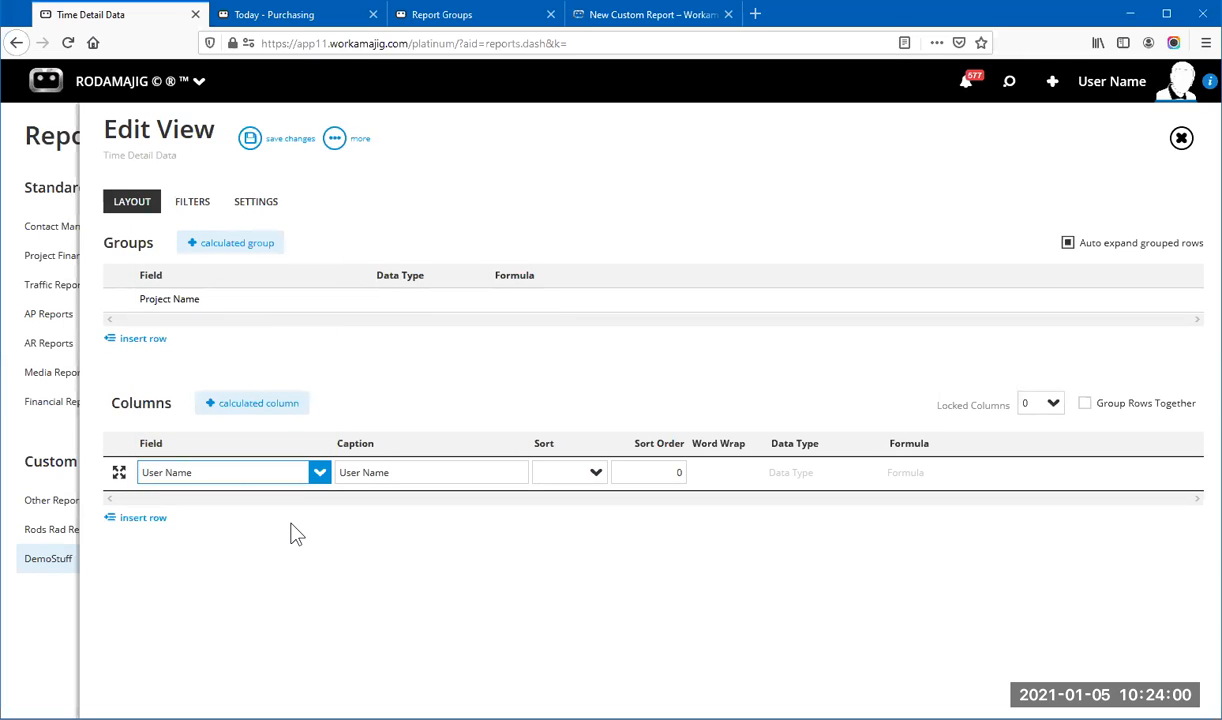
left_click(155, 515)
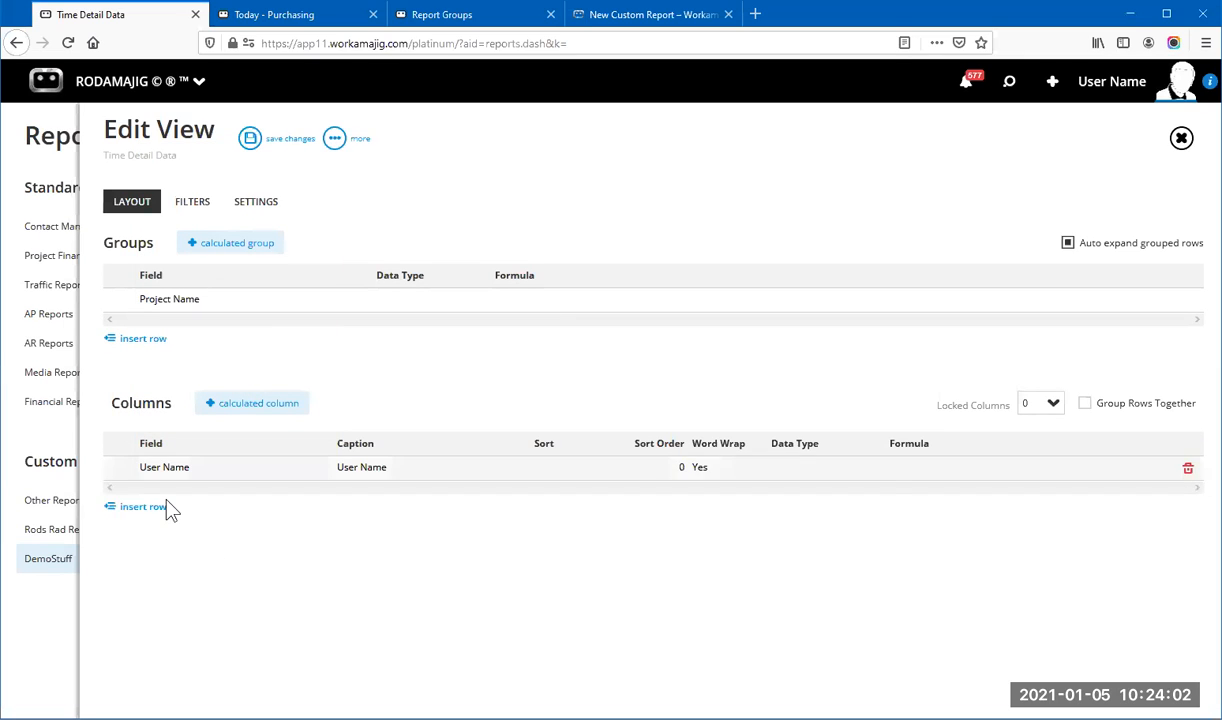
type("ac")
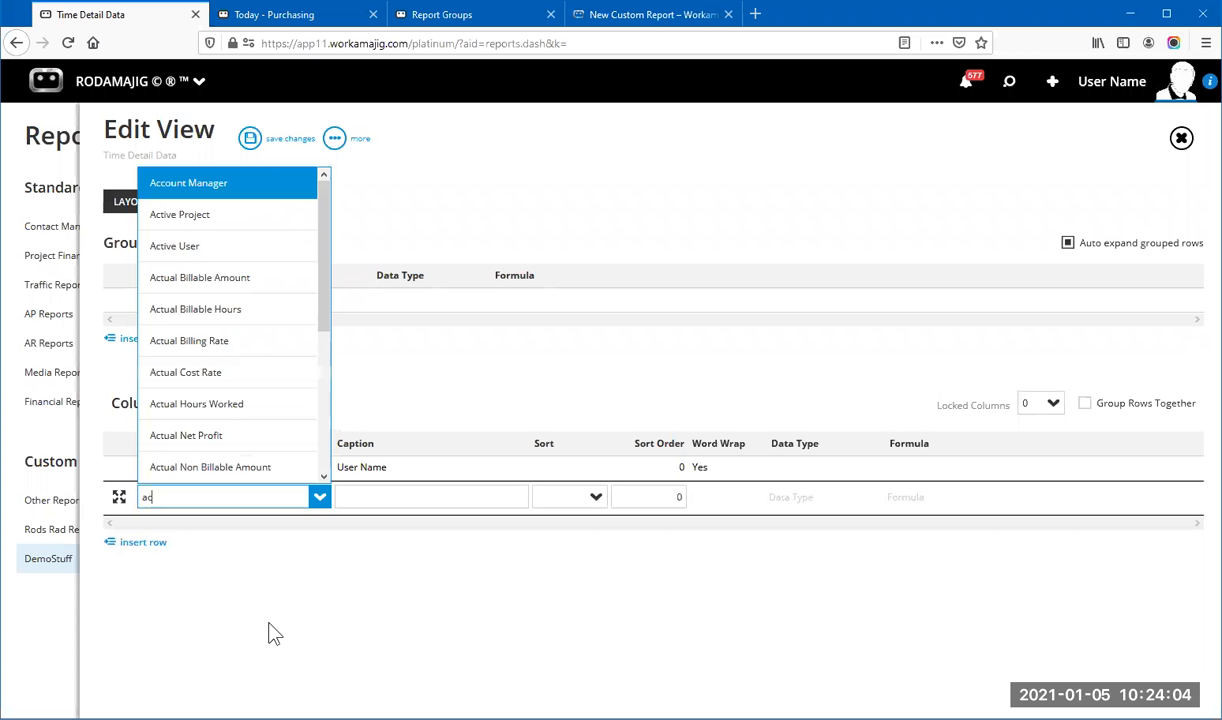
type("tual hours")
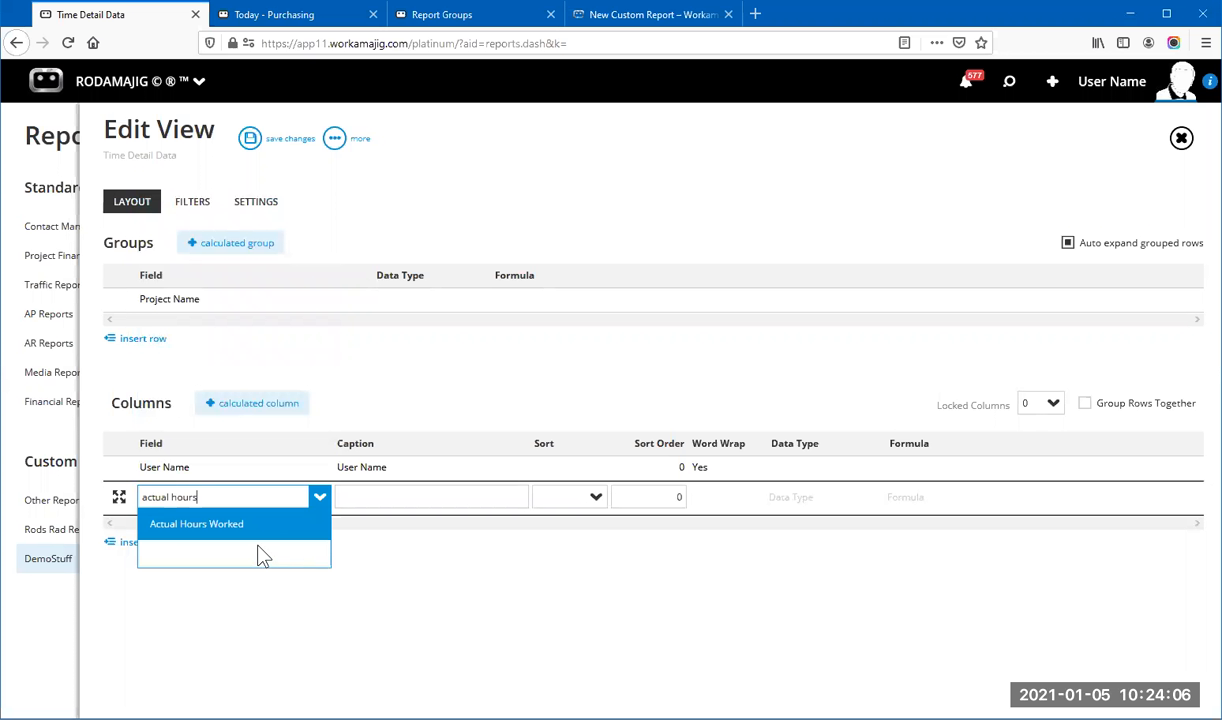
left_click(266, 528)
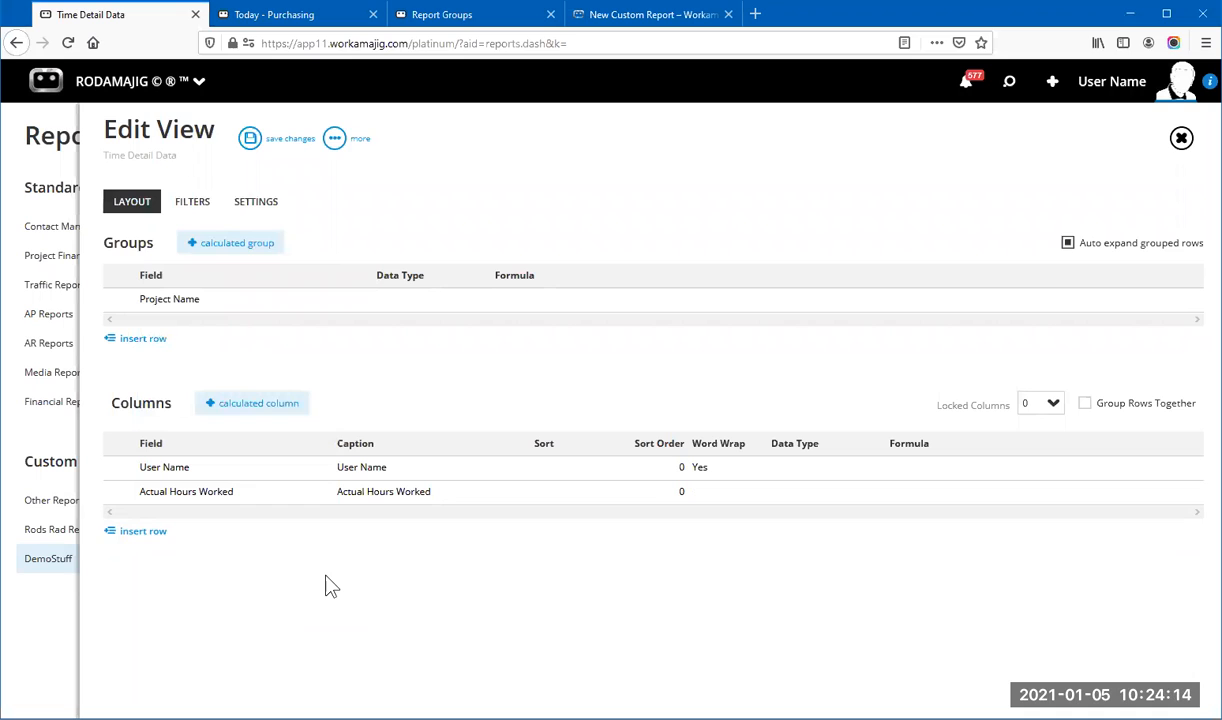
Step: Browse the fields available for another column and leave the new row empty
left_click(148, 533)
left_click(319, 522)
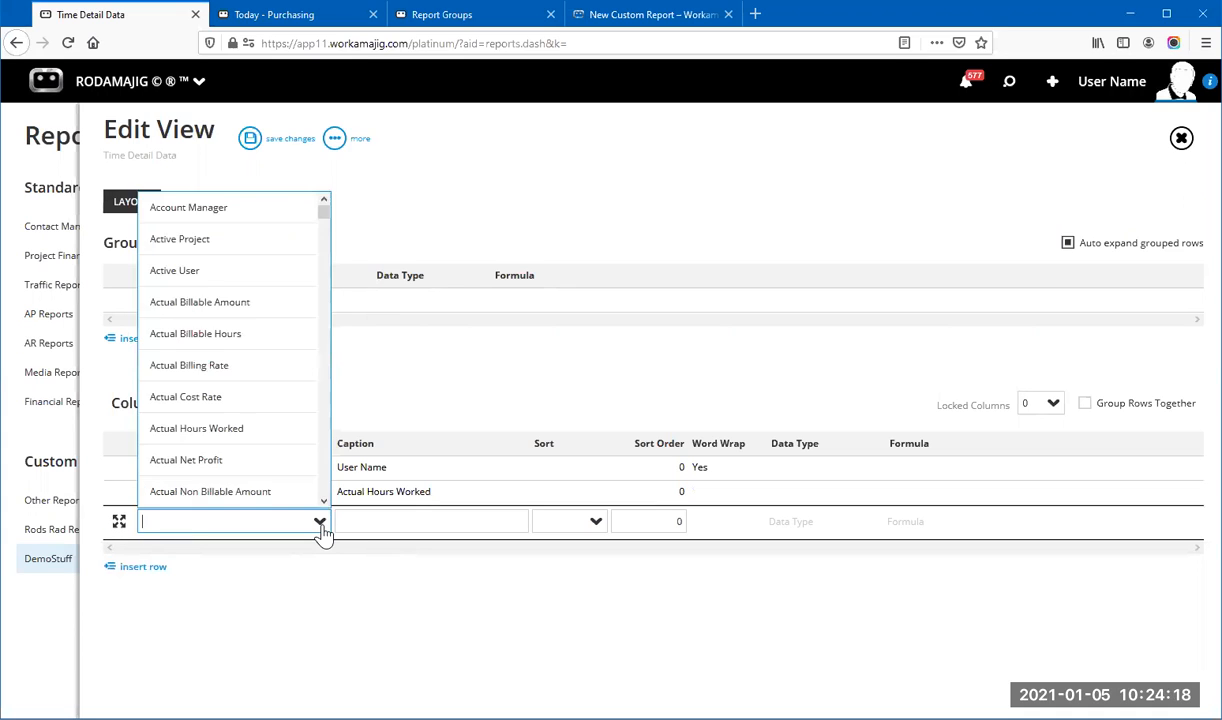
scroll(286, 310, "down", 6)
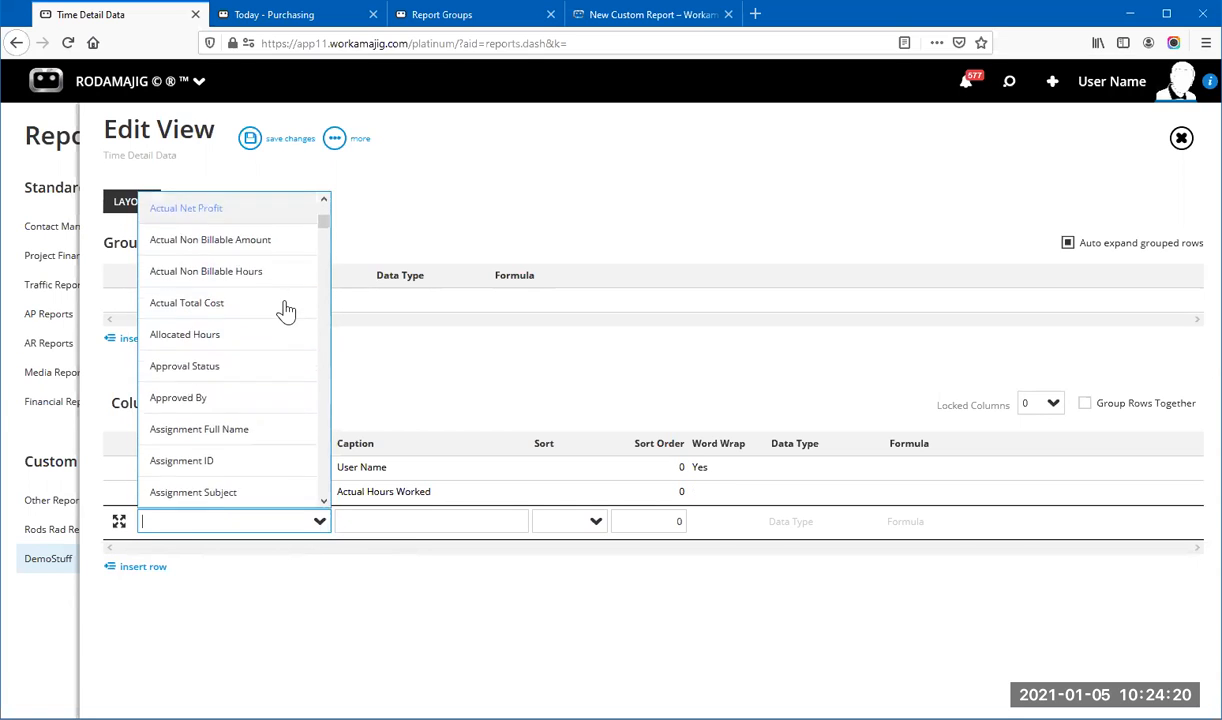
scroll(286, 310, "down", 10)
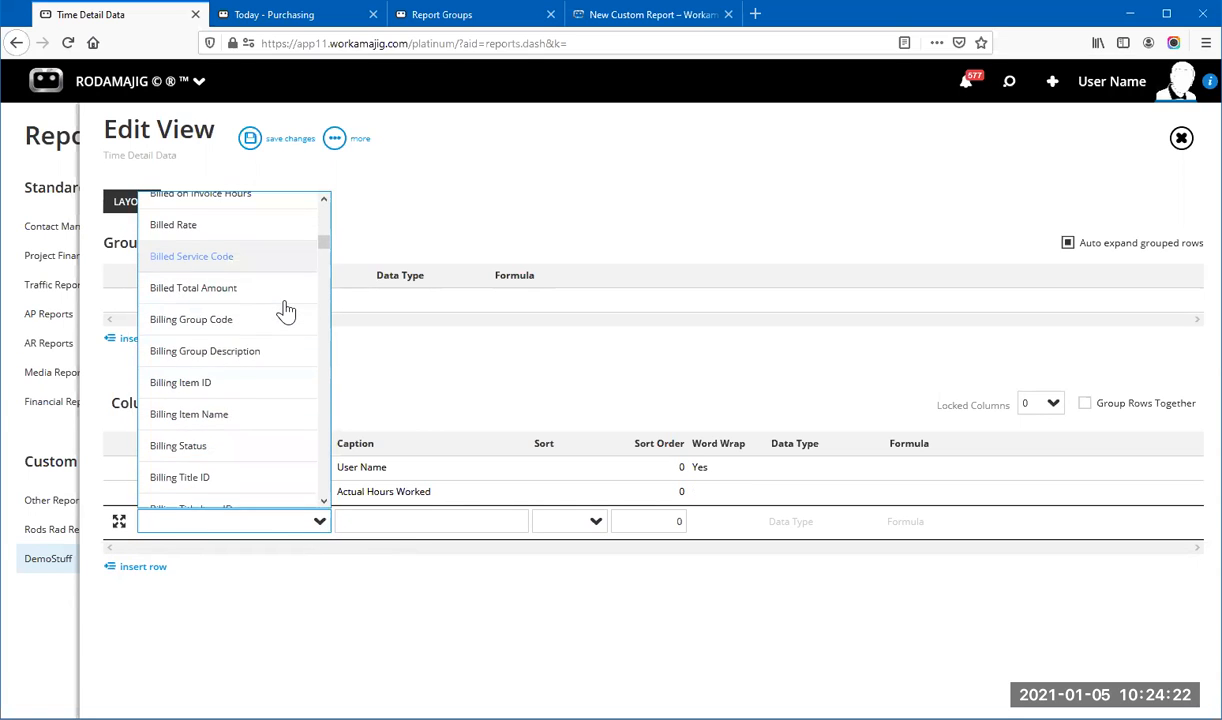
scroll(286, 310, "down", 10)
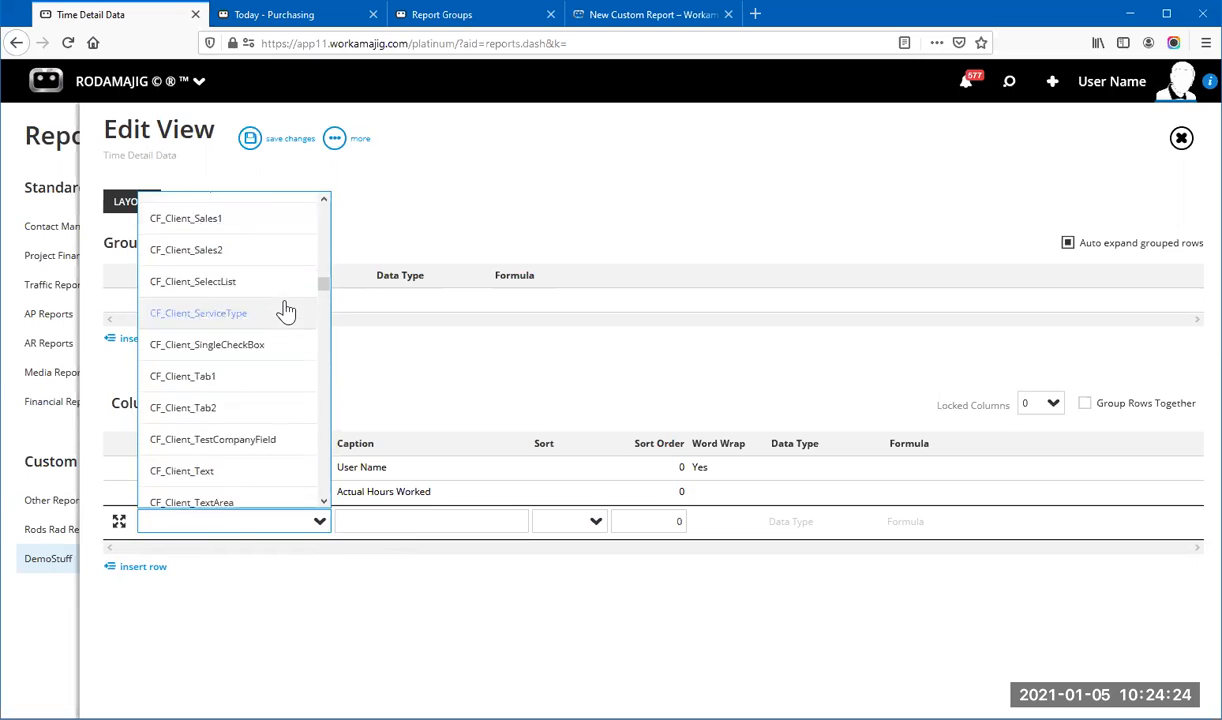
scroll(286, 310, "down", 10)
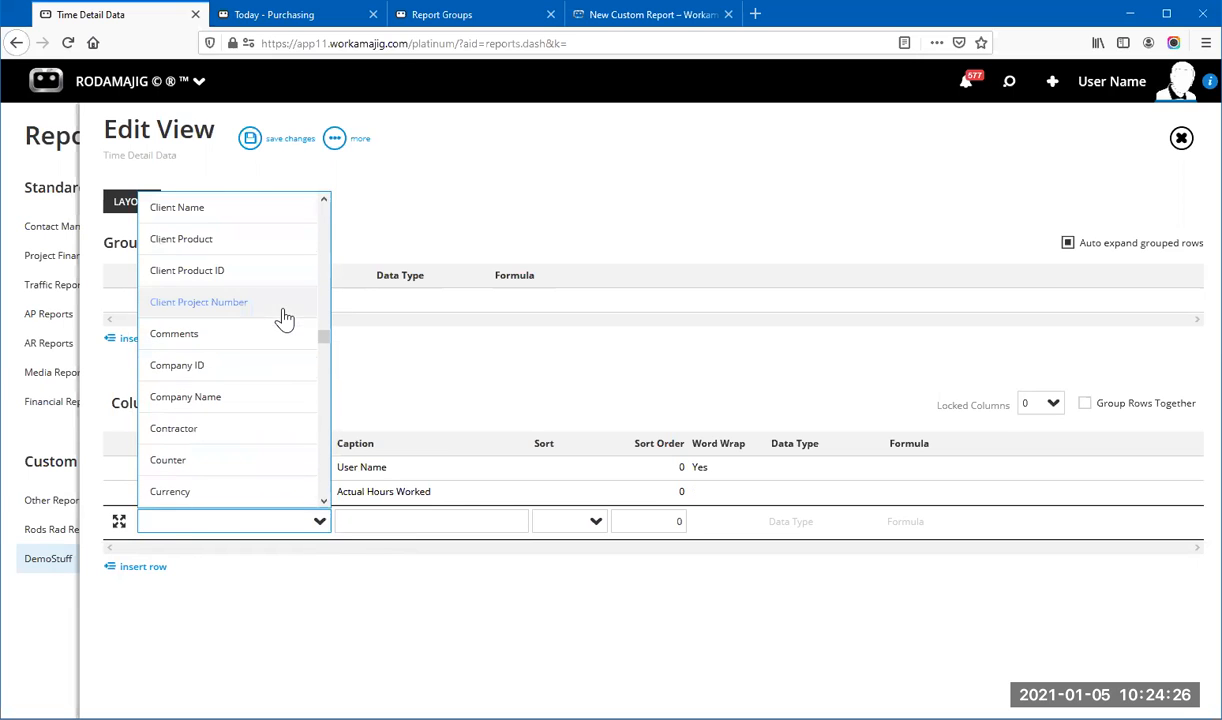
left_click(540, 620)
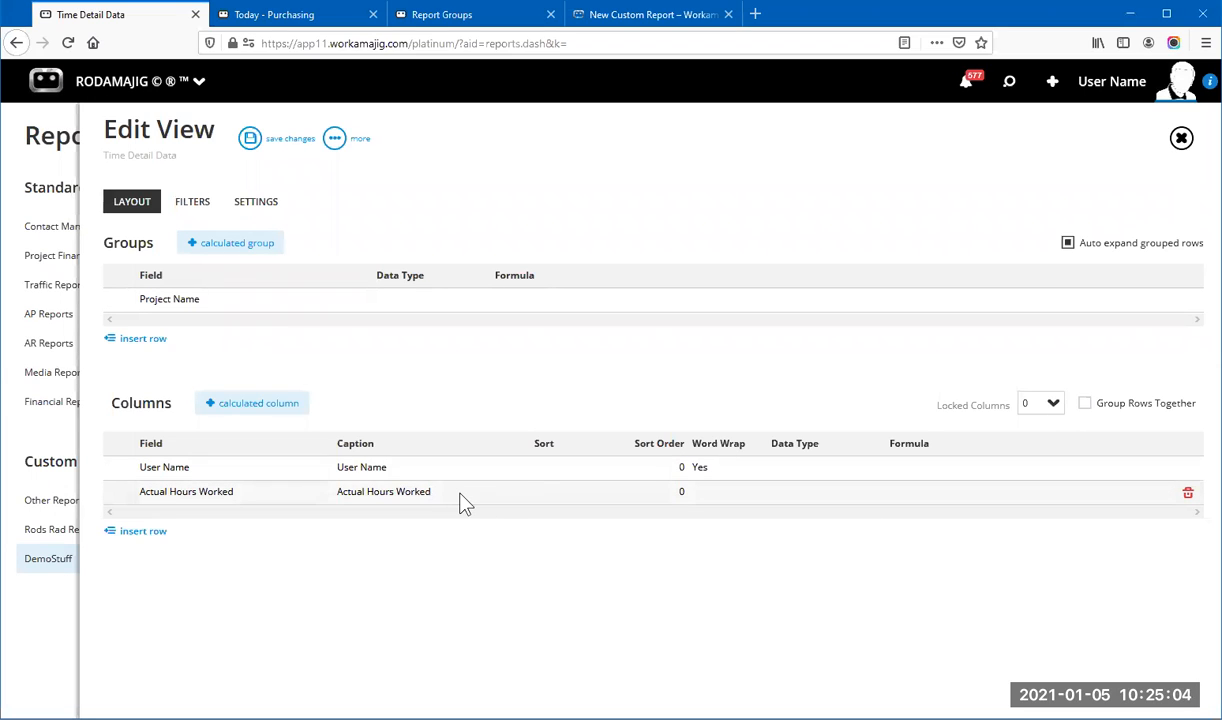
Step: Enable grouping rows together for the columns and save the new report
left_click(1083, 406)
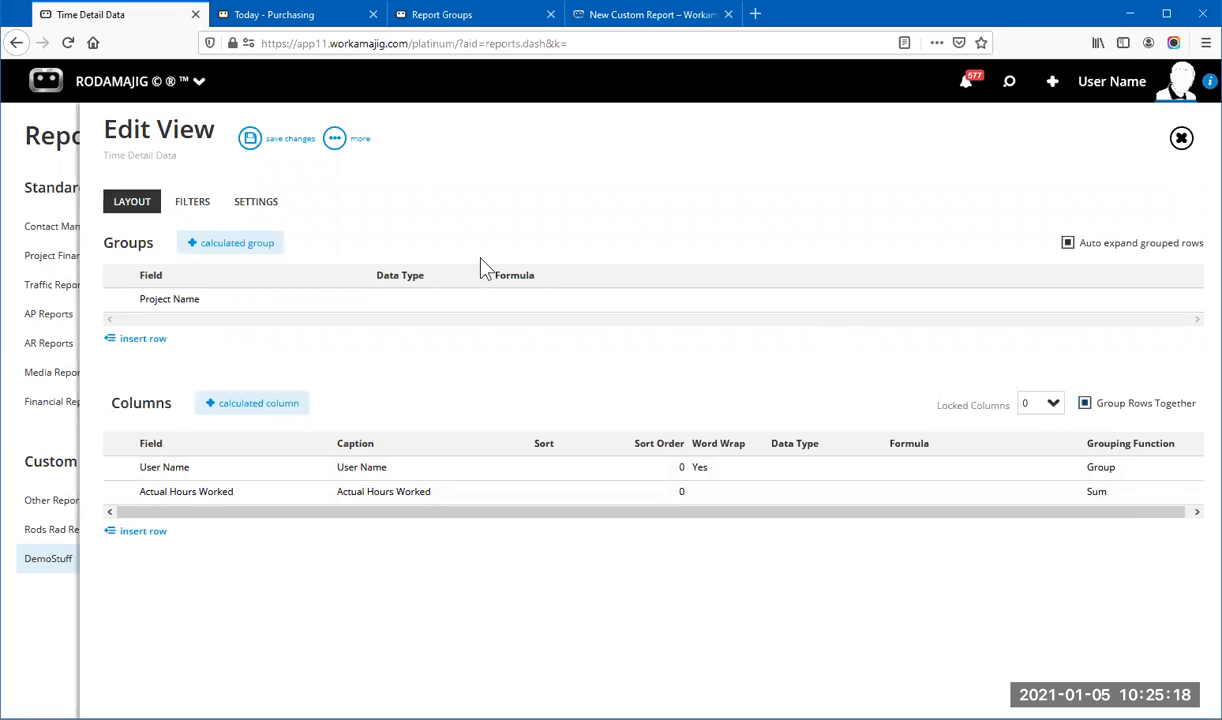
left_click(250, 140)
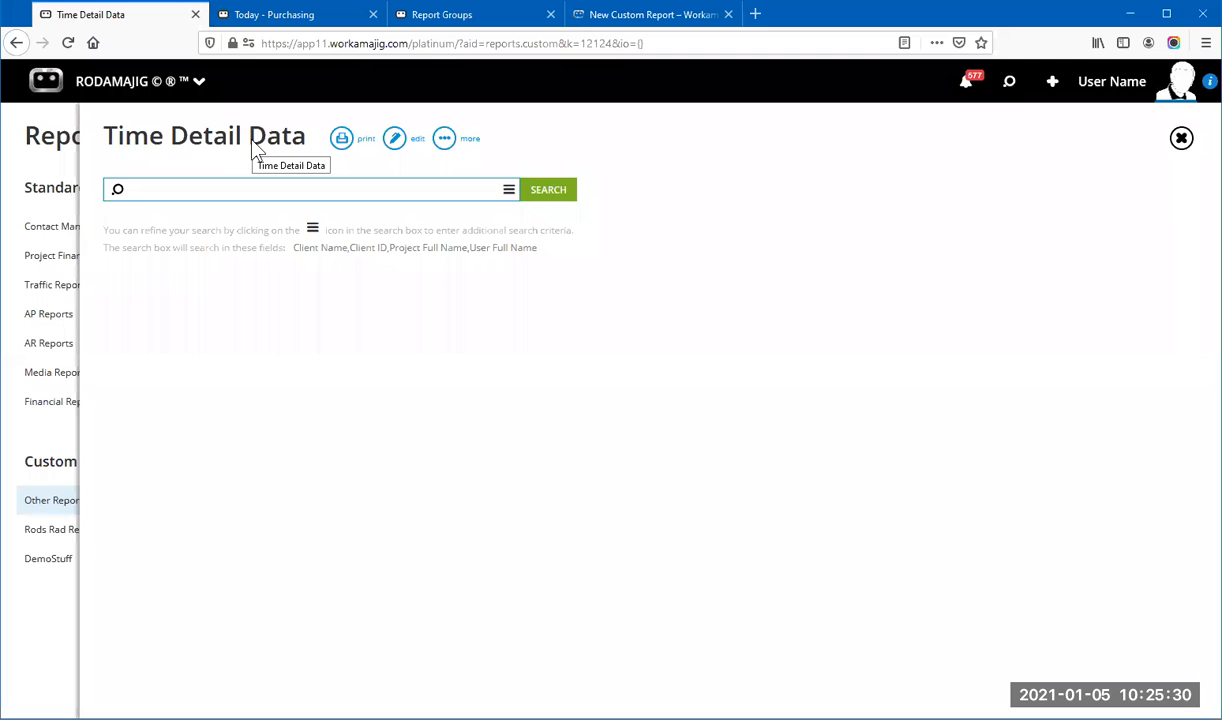
Step: Check the additional search criteria, run the report without any, and review the hours per user under each project
left_click(508, 191)
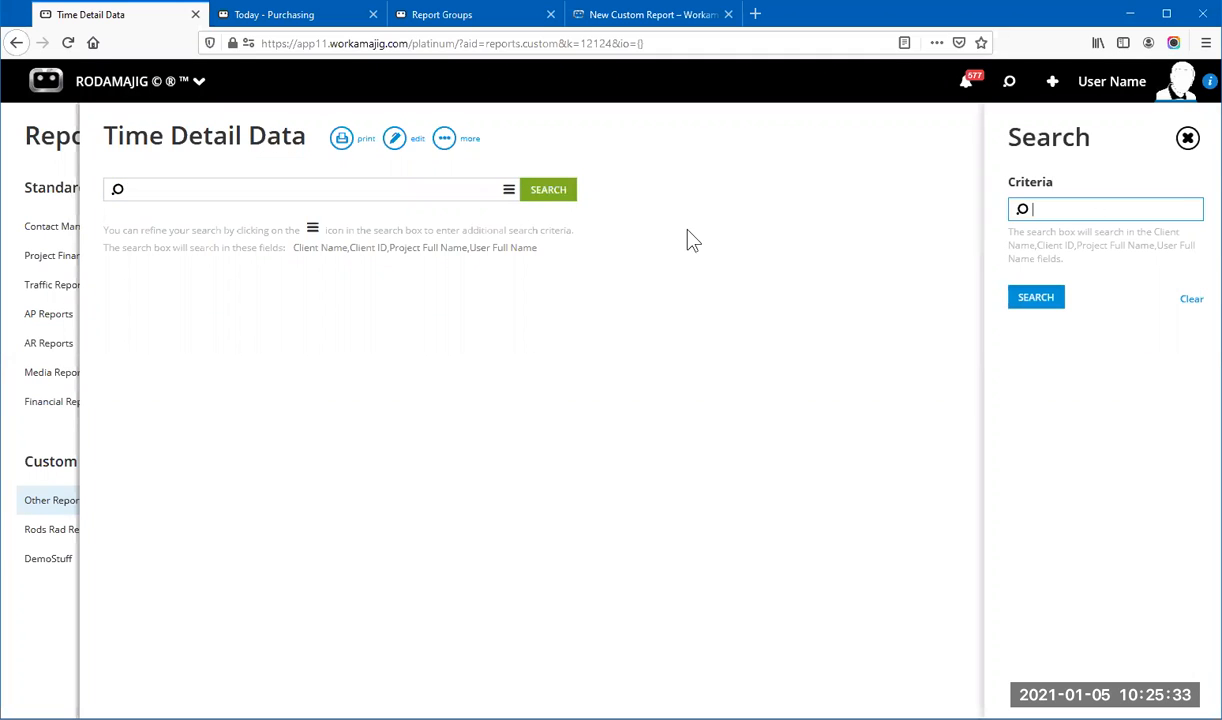
left_click(548, 196)
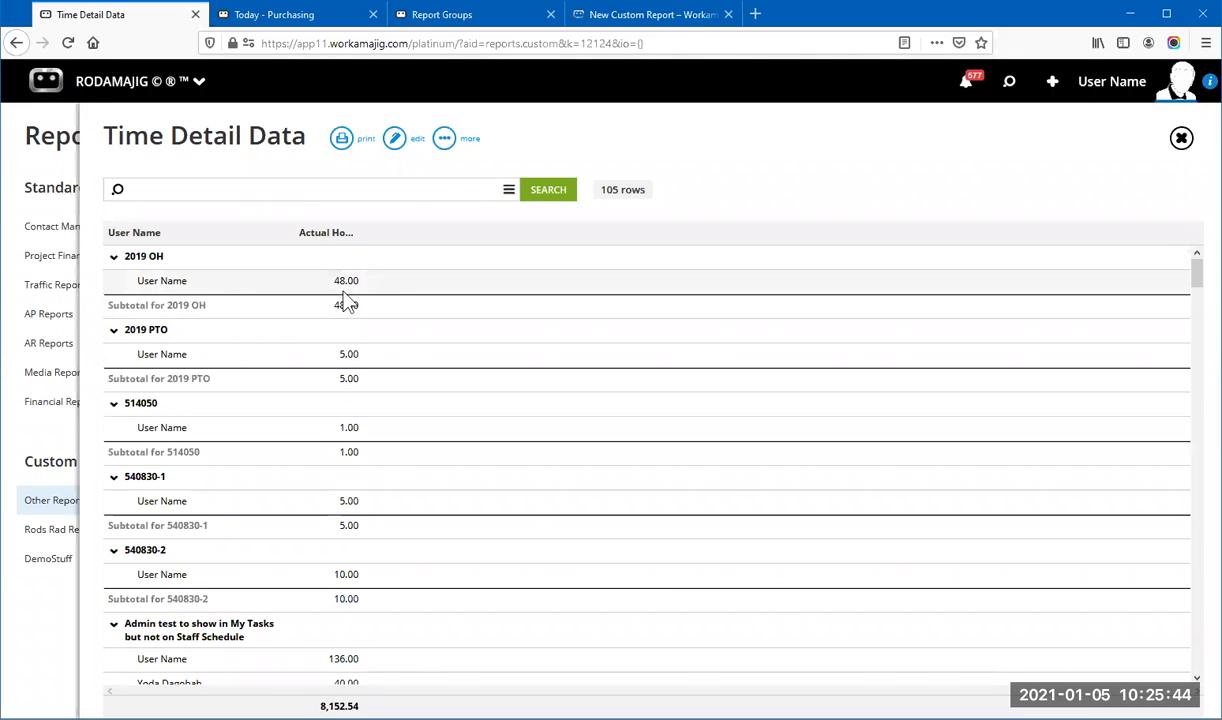
scroll(408, 460, "down", 3)
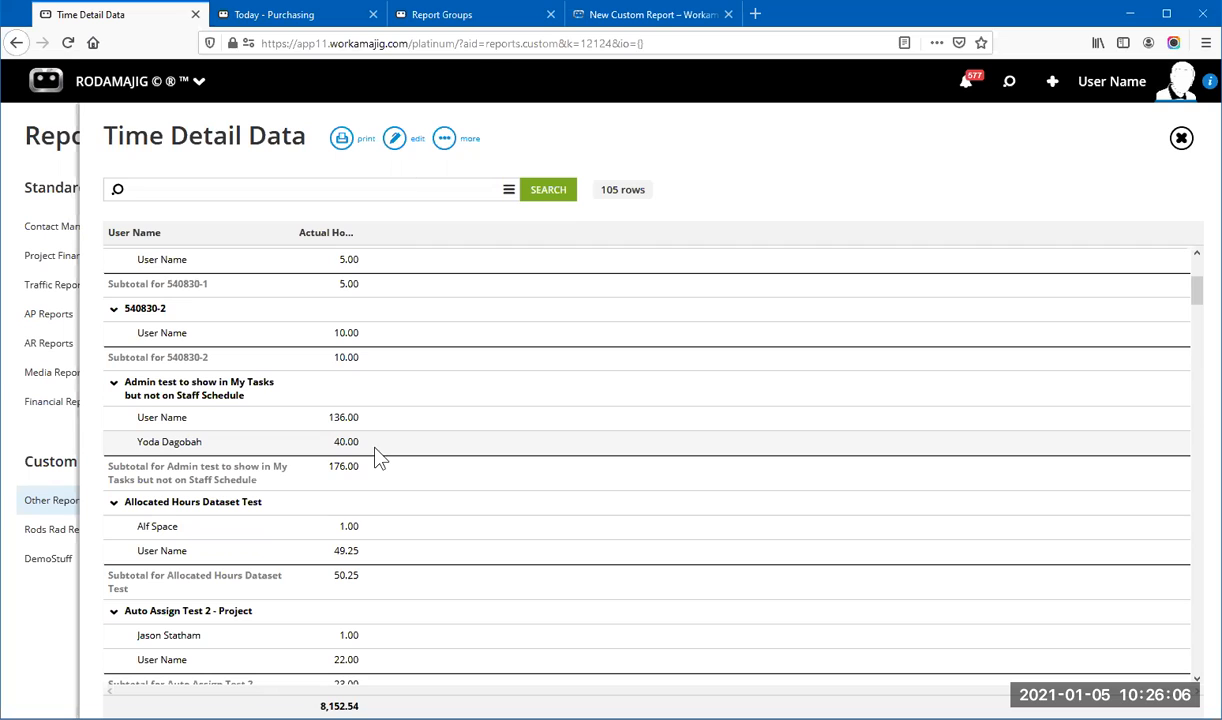
Step: Reopen the report for editing and add a filter on the User Name field, applied before grouping rows together
left_click(395, 142)
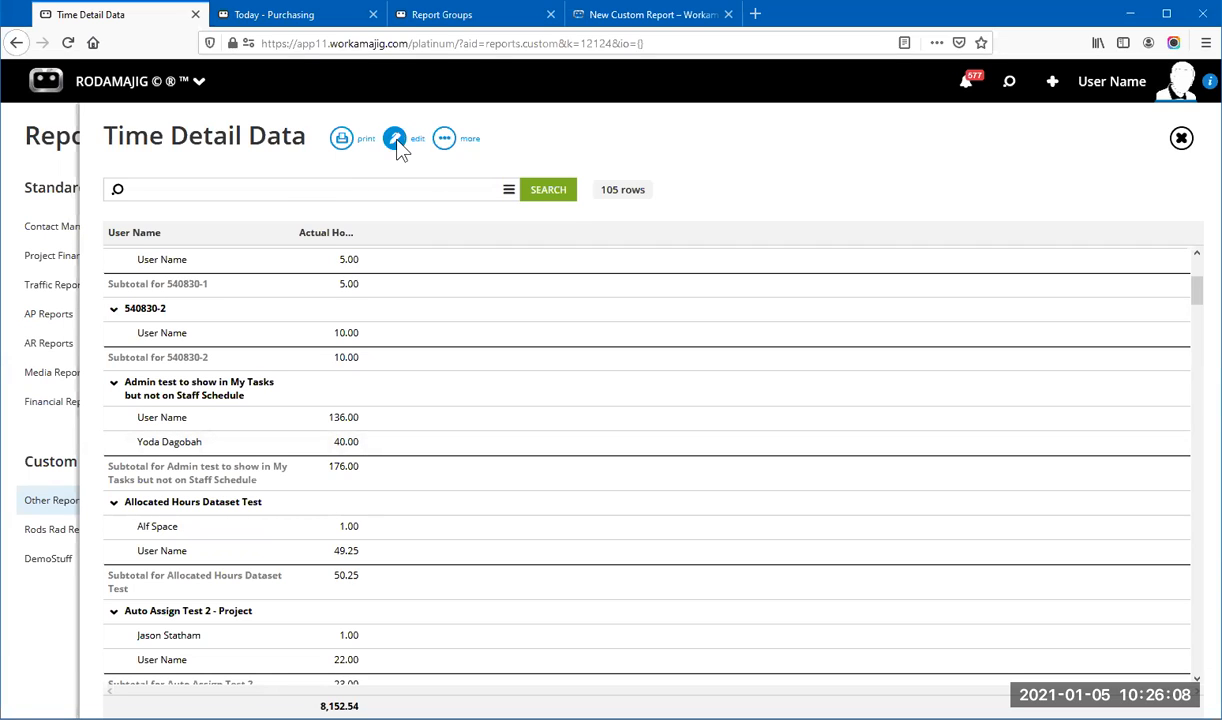
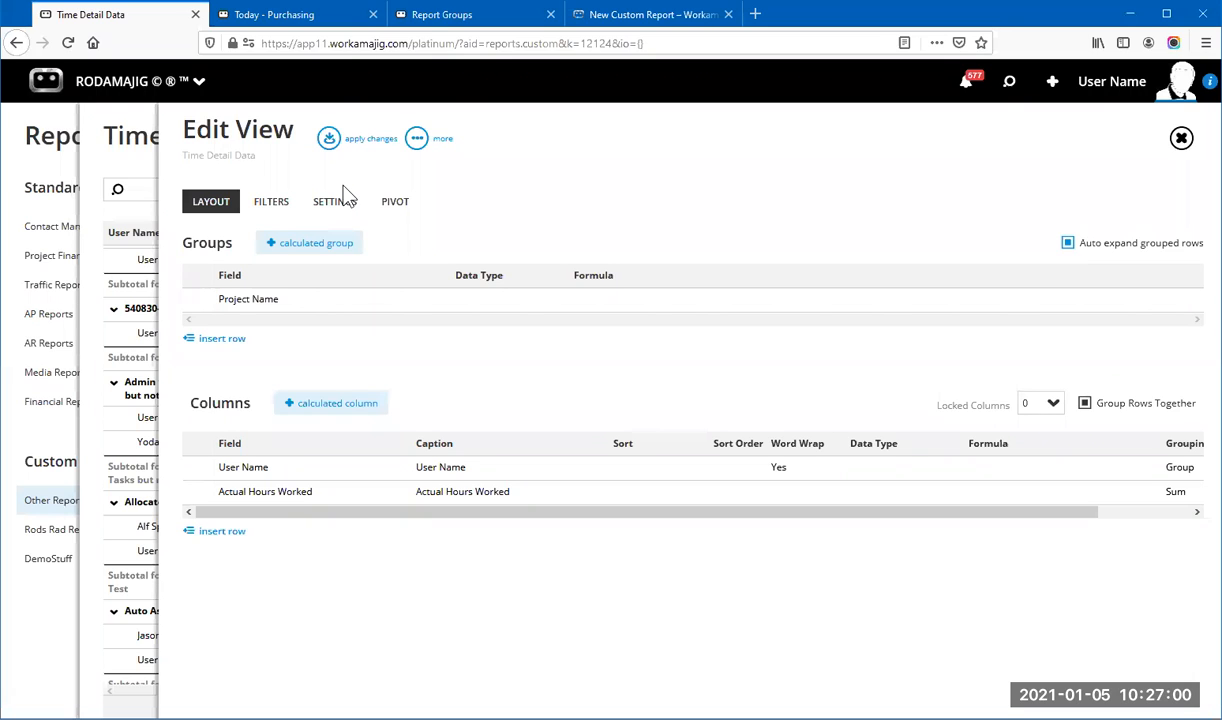
left_click(265, 211)
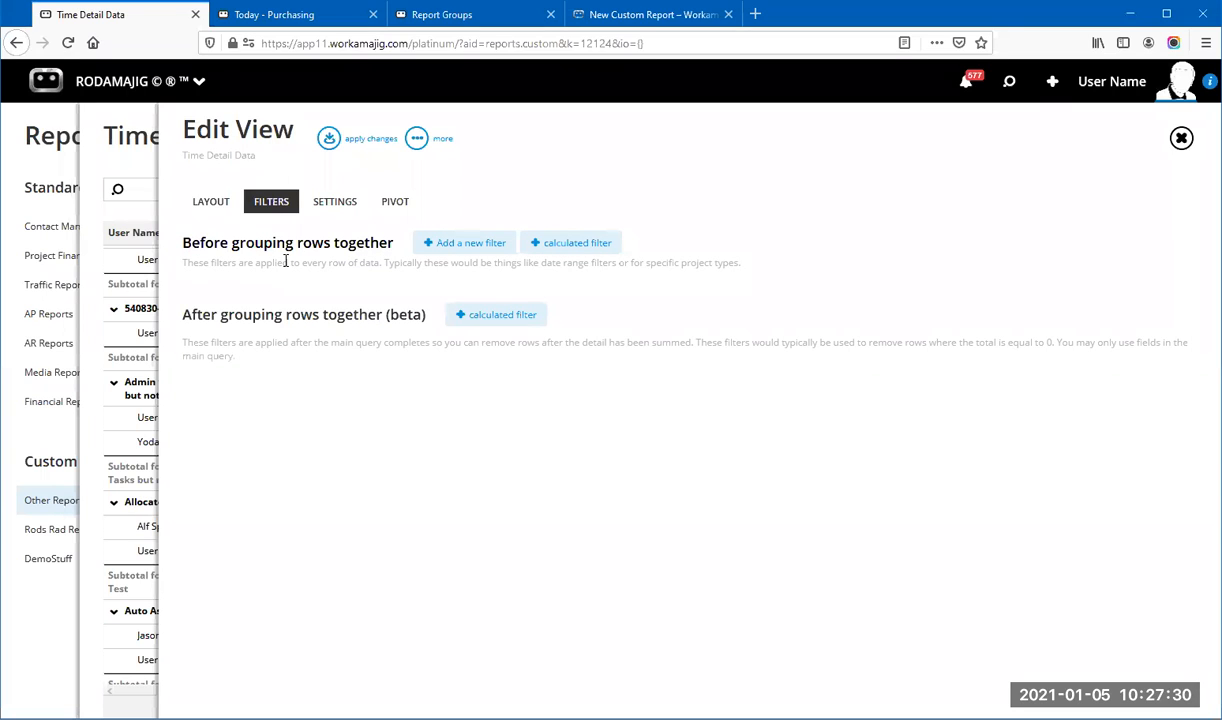
left_click(467, 249)
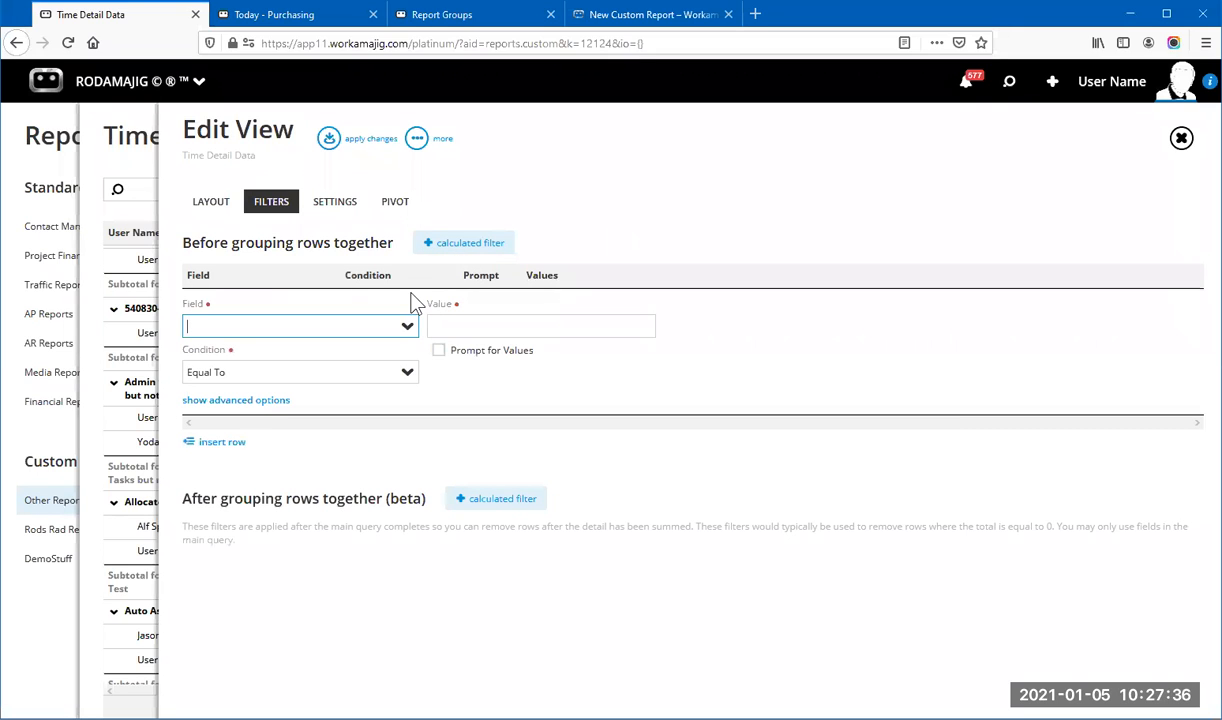
left_click(407, 326)
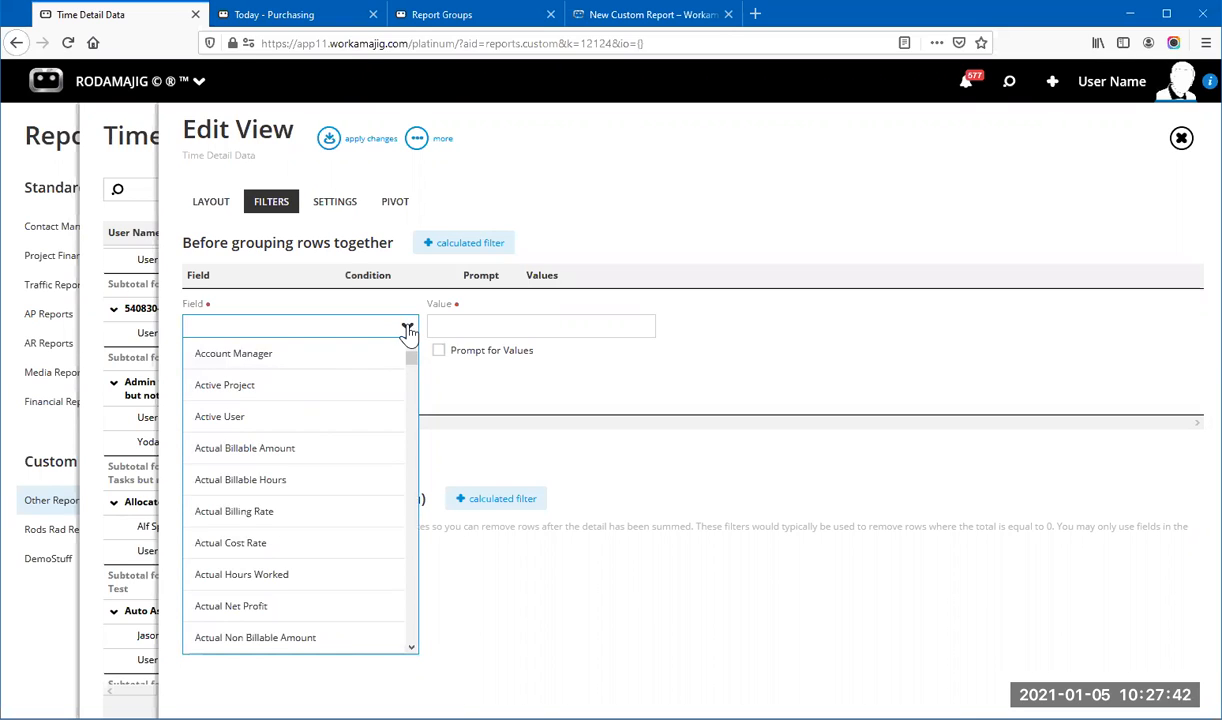
type("user")
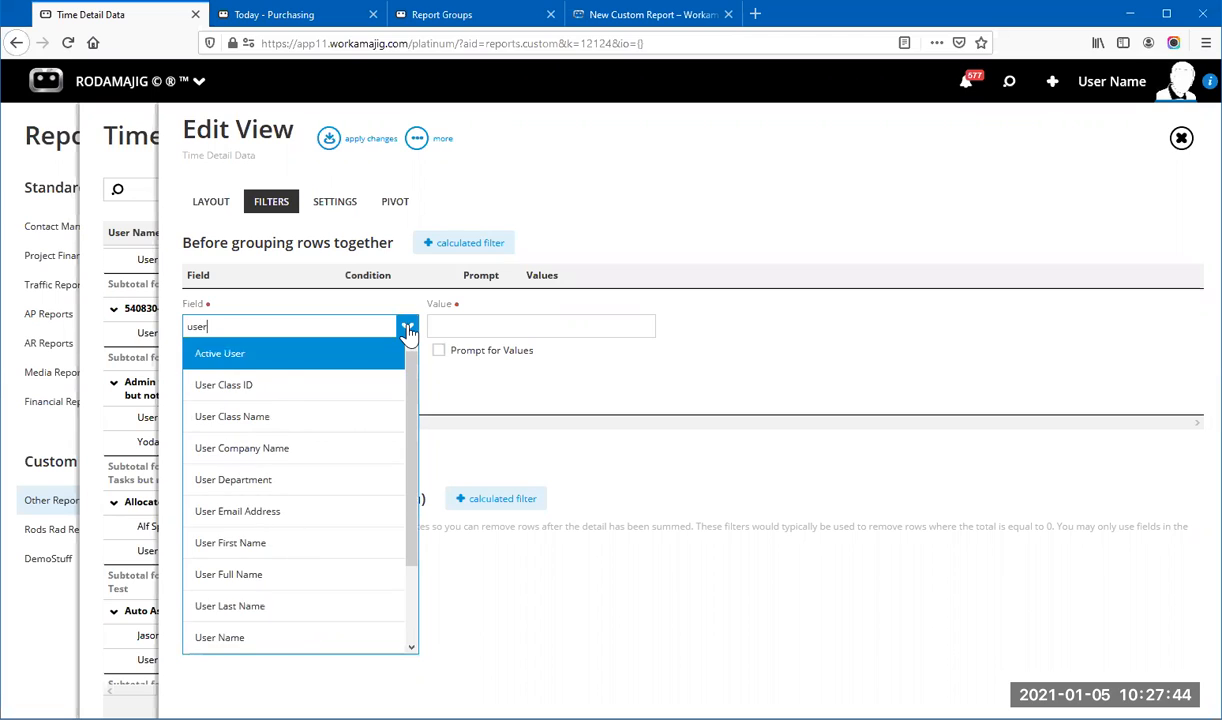
left_click(242, 638)
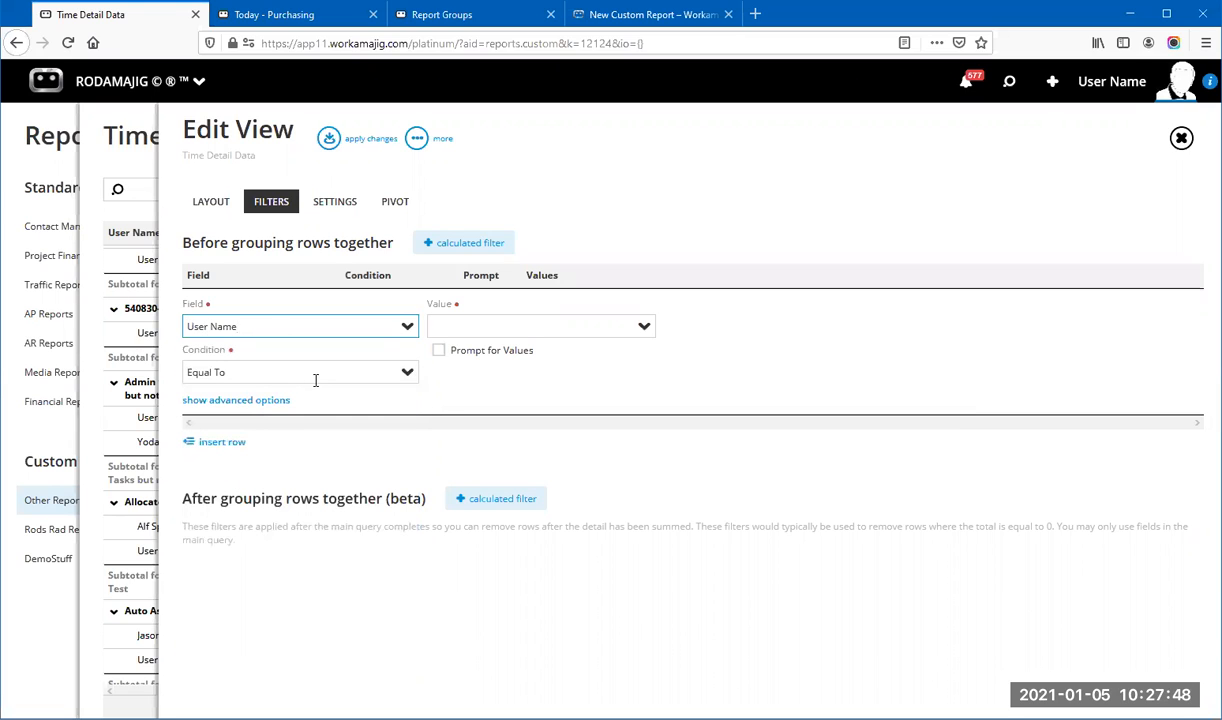
Step: Set the User Name filter's condition to Any Of and choose three users from the list as its values
left_click(644, 327)
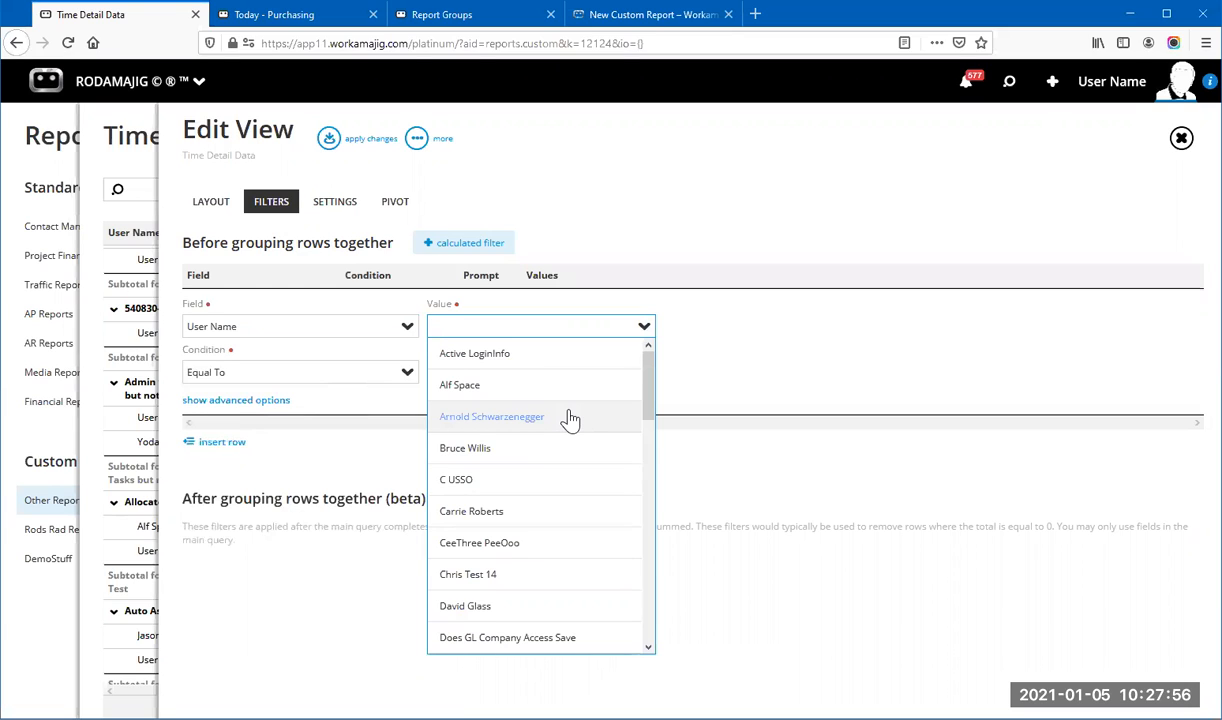
left_click(685, 330)
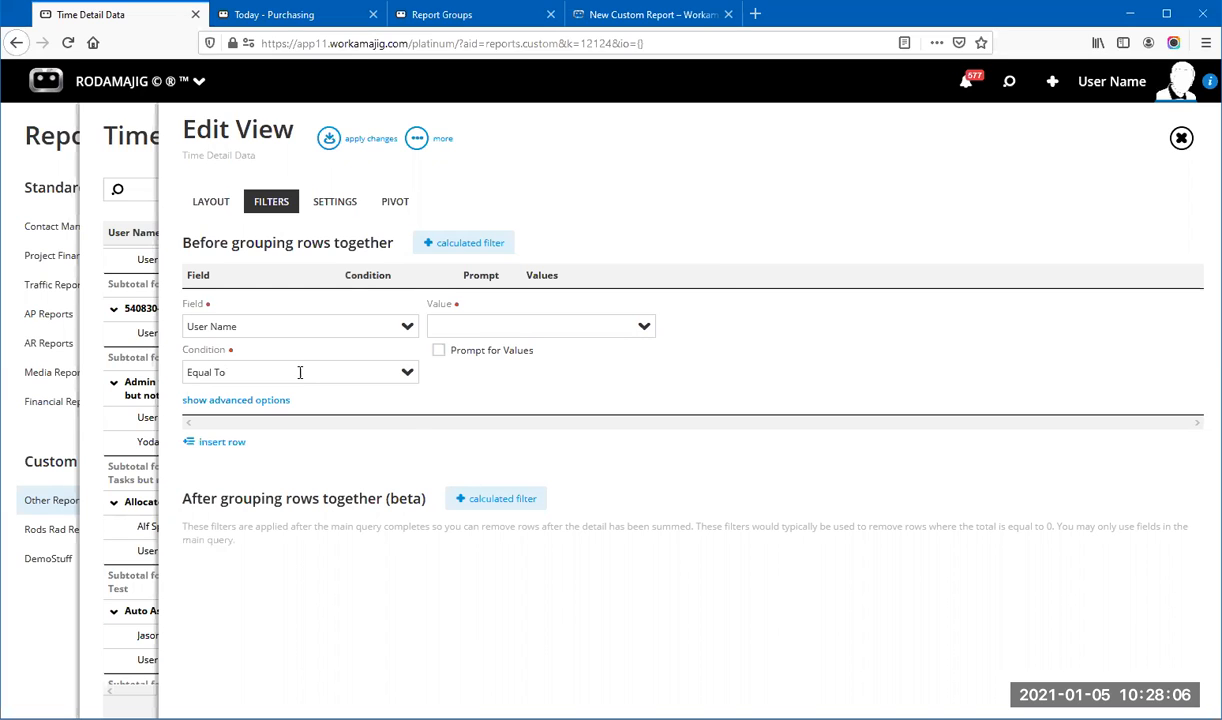
left_click(405, 378)
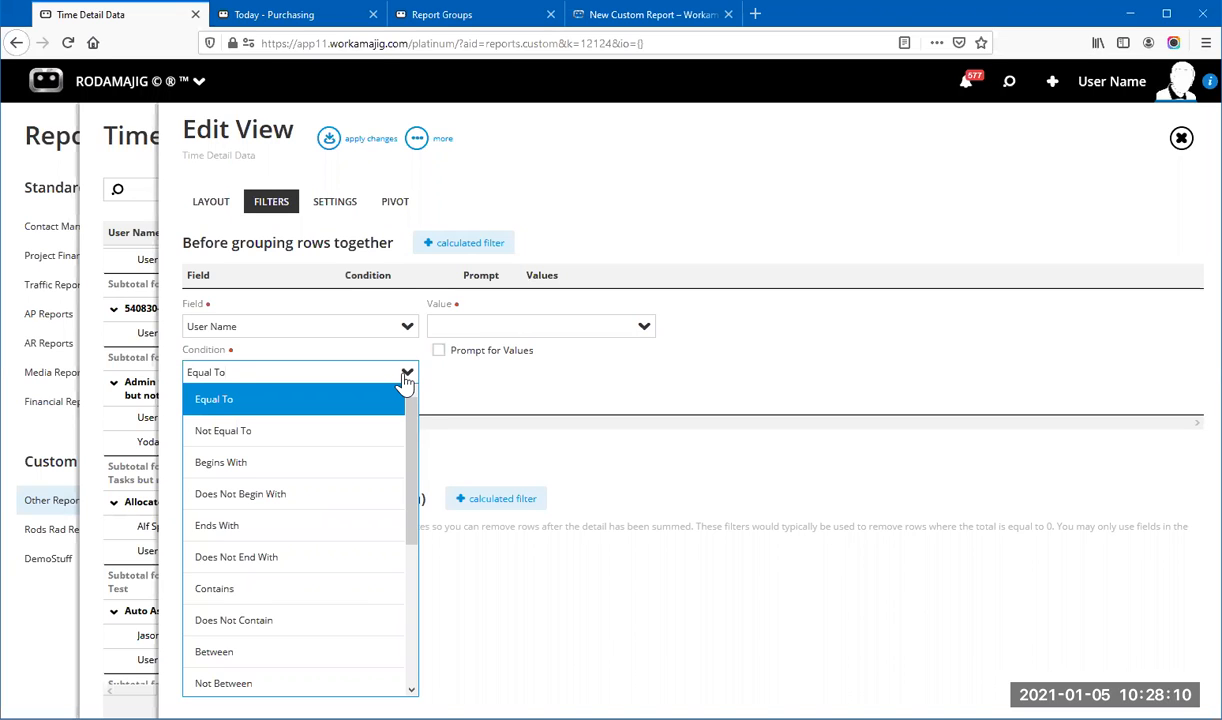
scroll(338, 550, "down", 3)
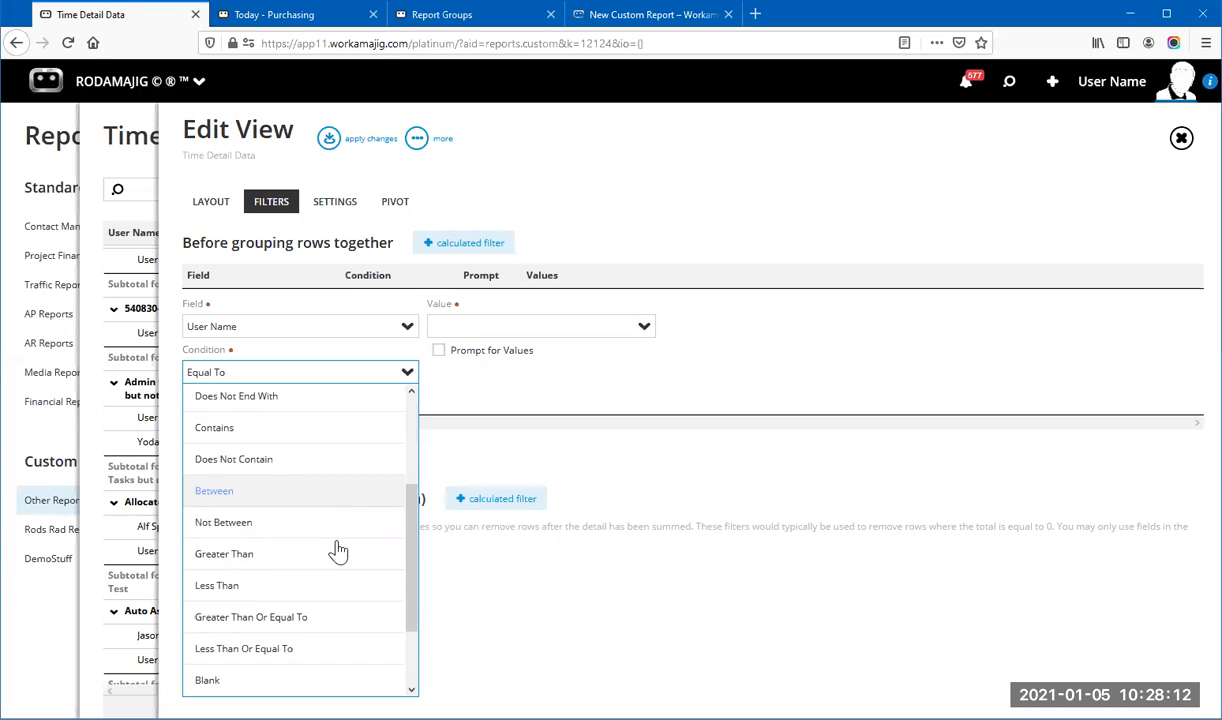
scroll(338, 550, "down", 2)
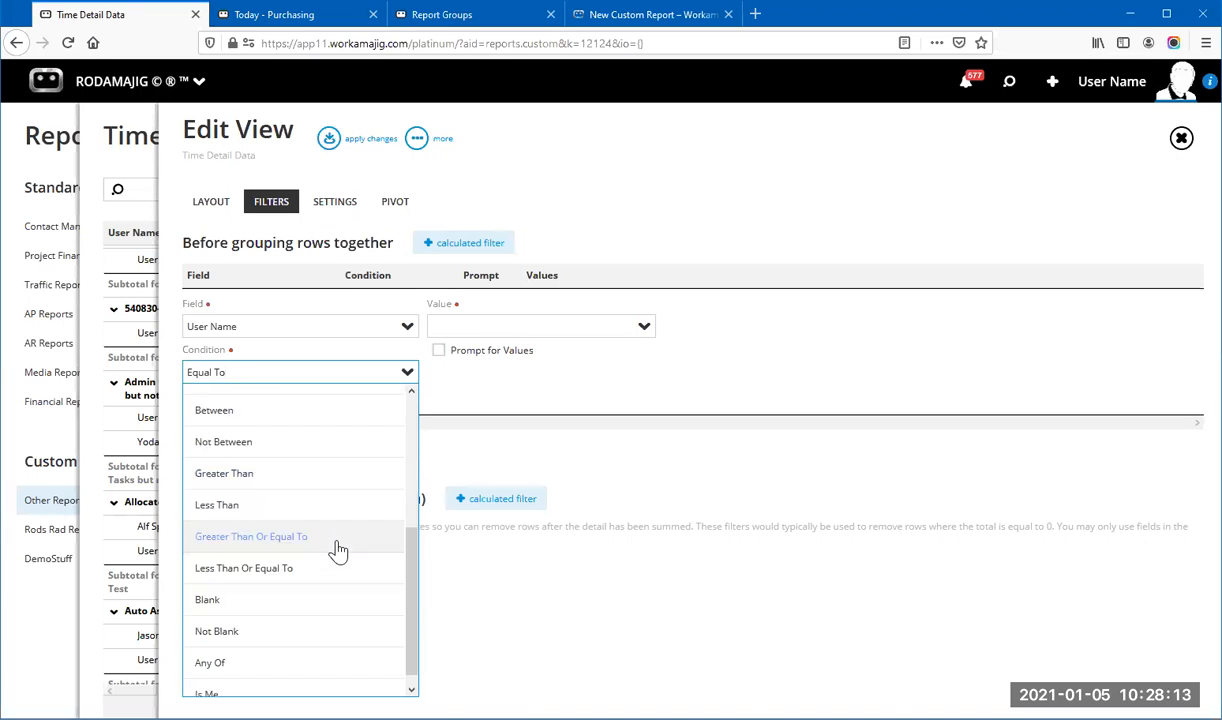
left_click(263, 653)
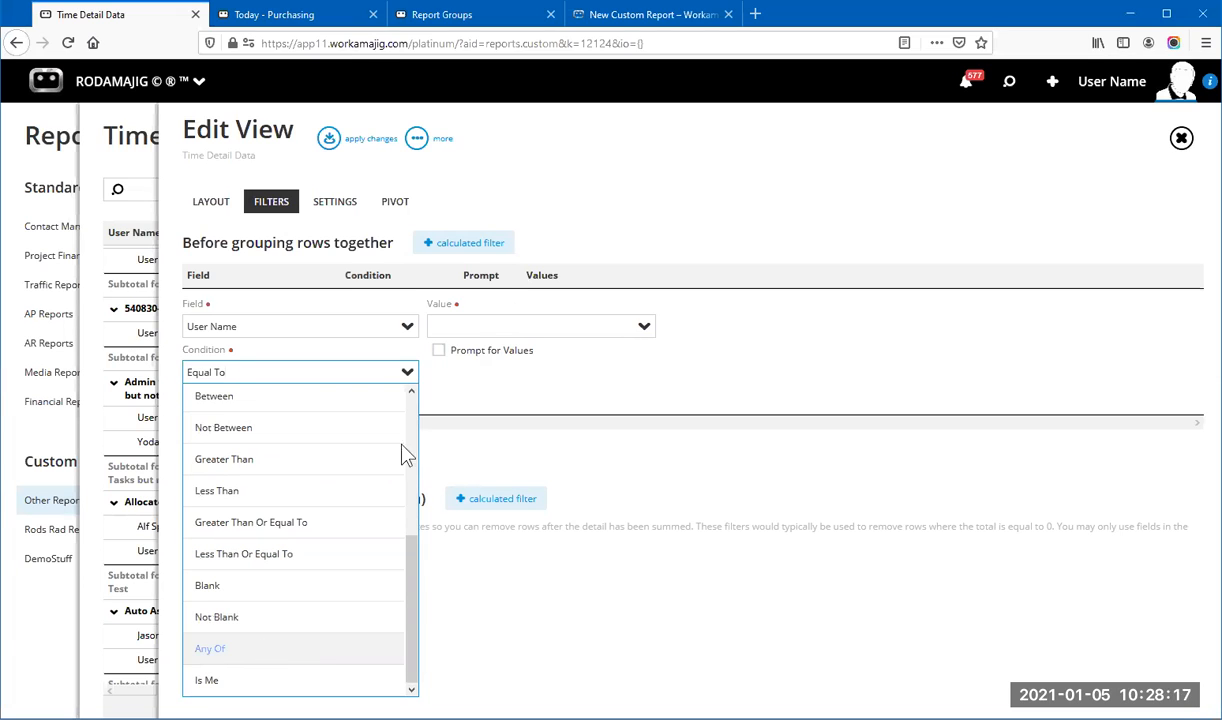
left_click(644, 330)
left_click(500, 446)
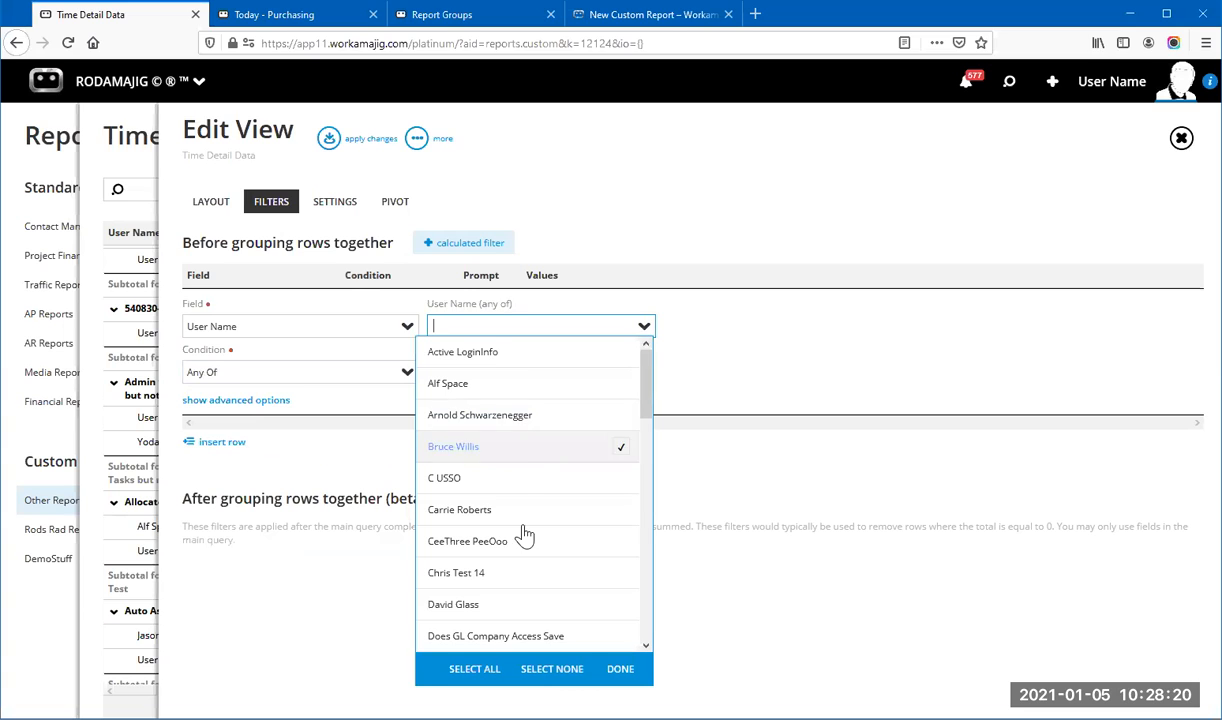
left_click(500, 510)
left_click(517, 576)
left_click(621, 674)
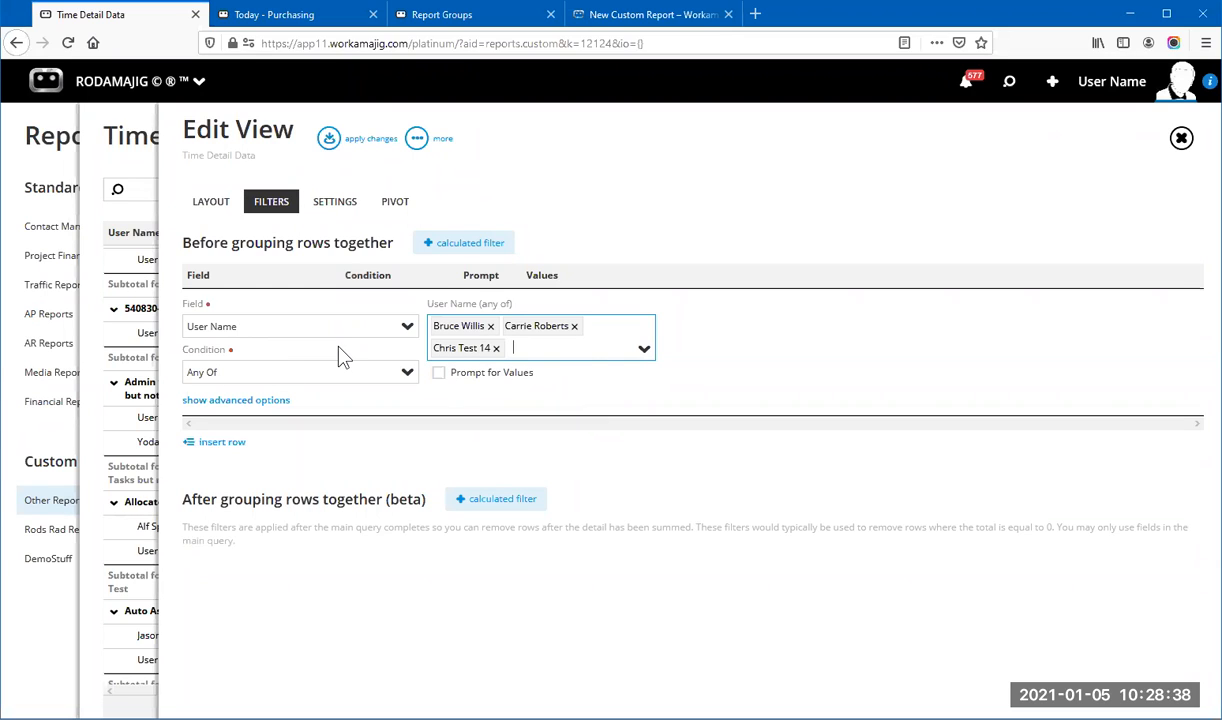
Step: Remove the chosen users from the User Name filter and change its condition to Is Me
left_click(490, 327)
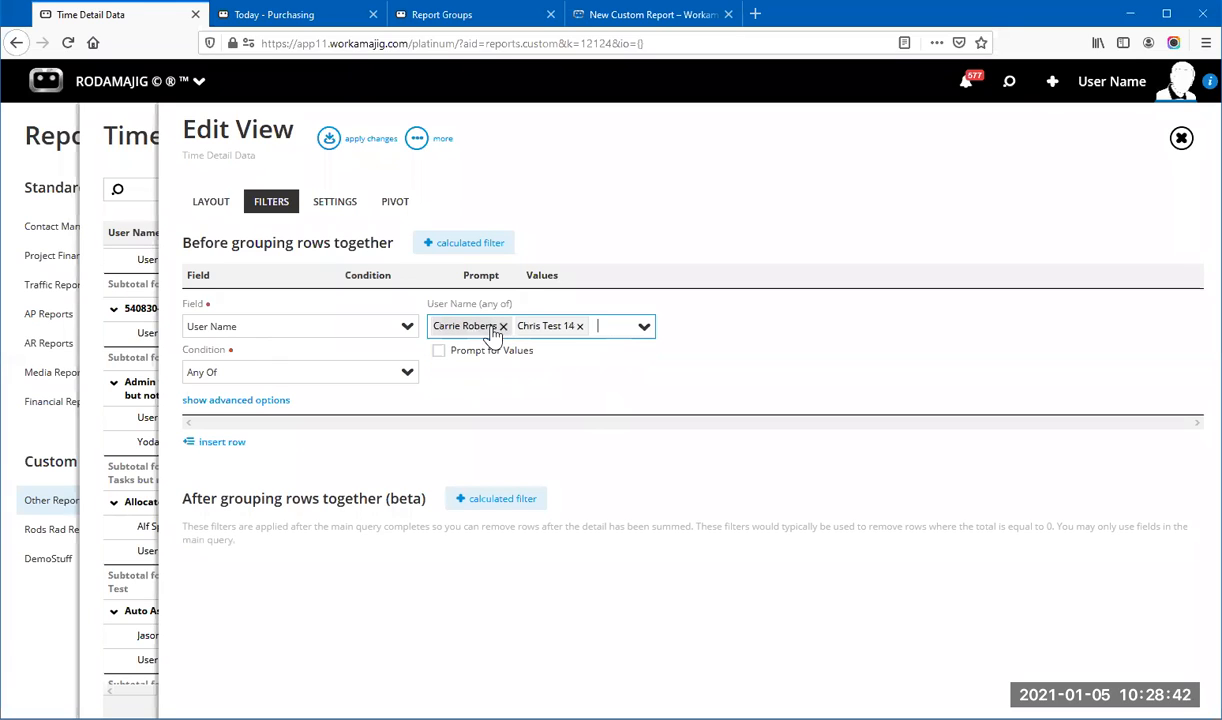
left_click(505, 327)
left_click(500, 326)
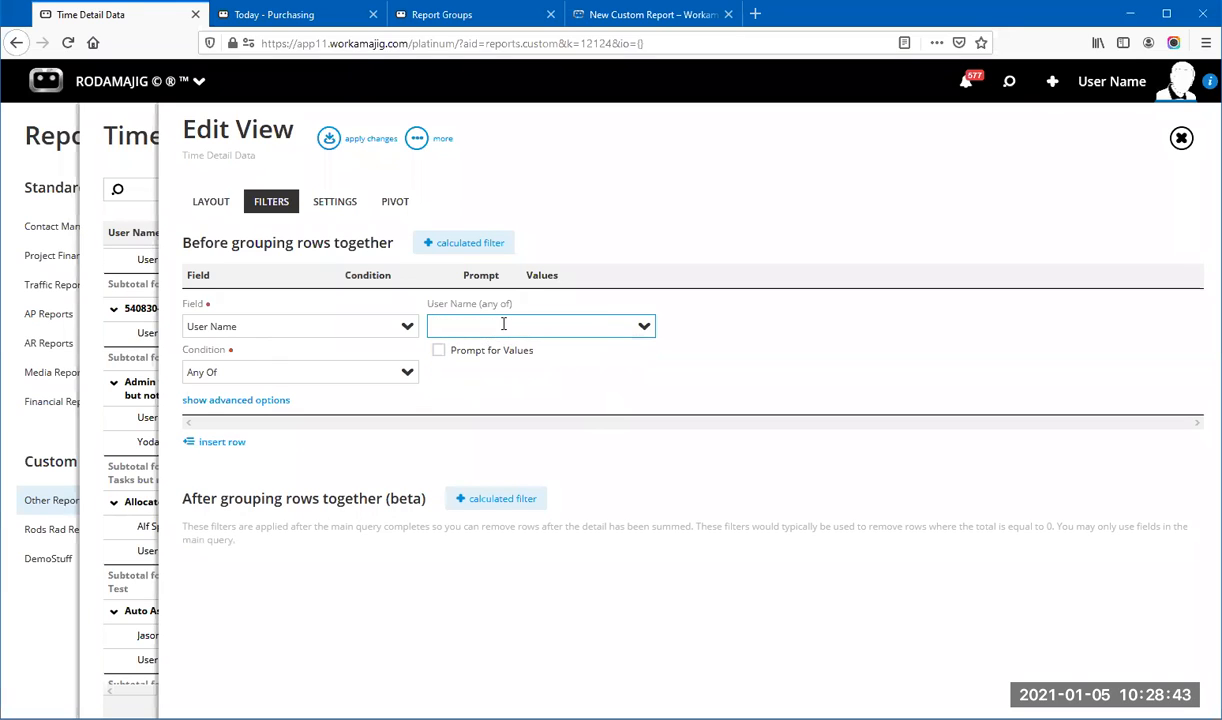
left_click(405, 387)
scroll(333, 690, "down", 1)
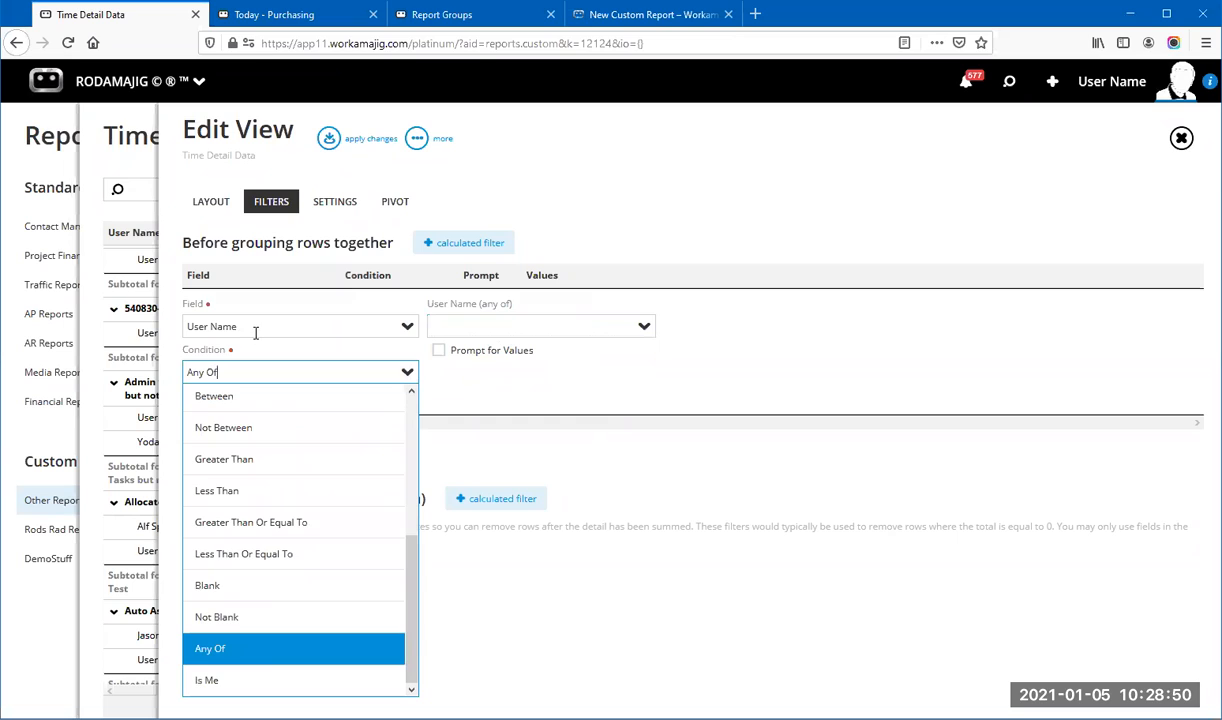
left_click(235, 685)
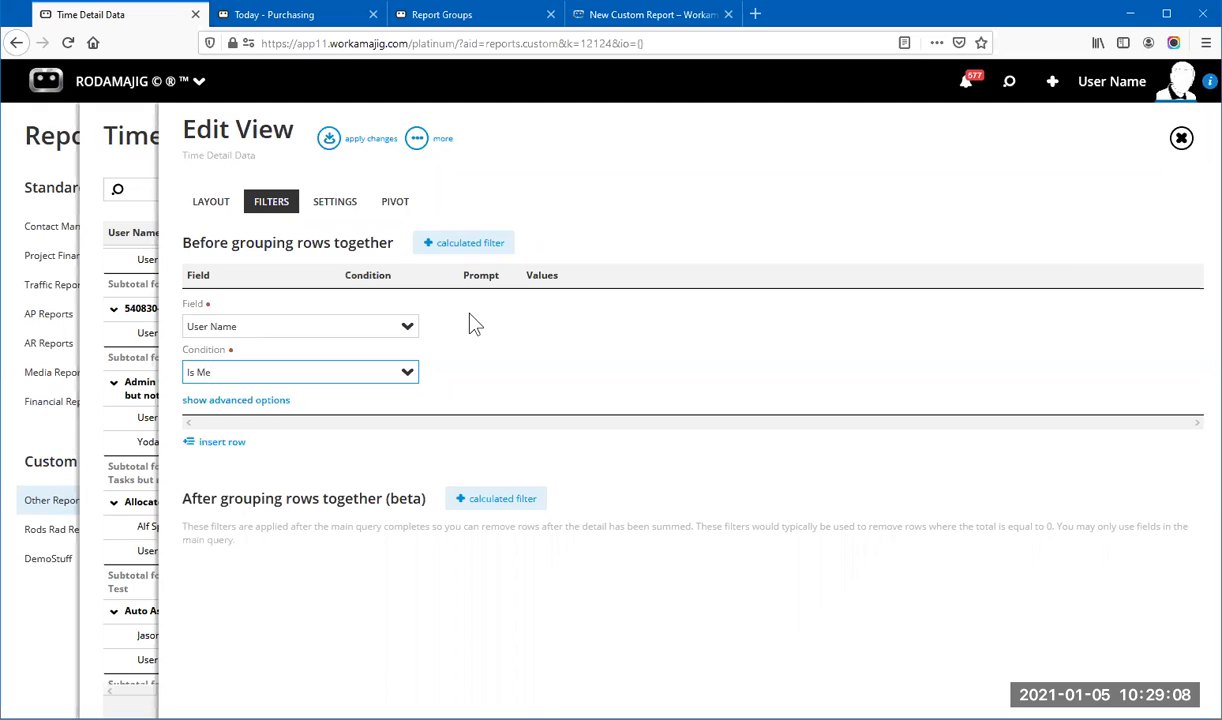
Step: Set the User Name filter's condition to Equal To, make it prompt for values, and apply the changes to the report
triple_click(244, 375)
type("equ")
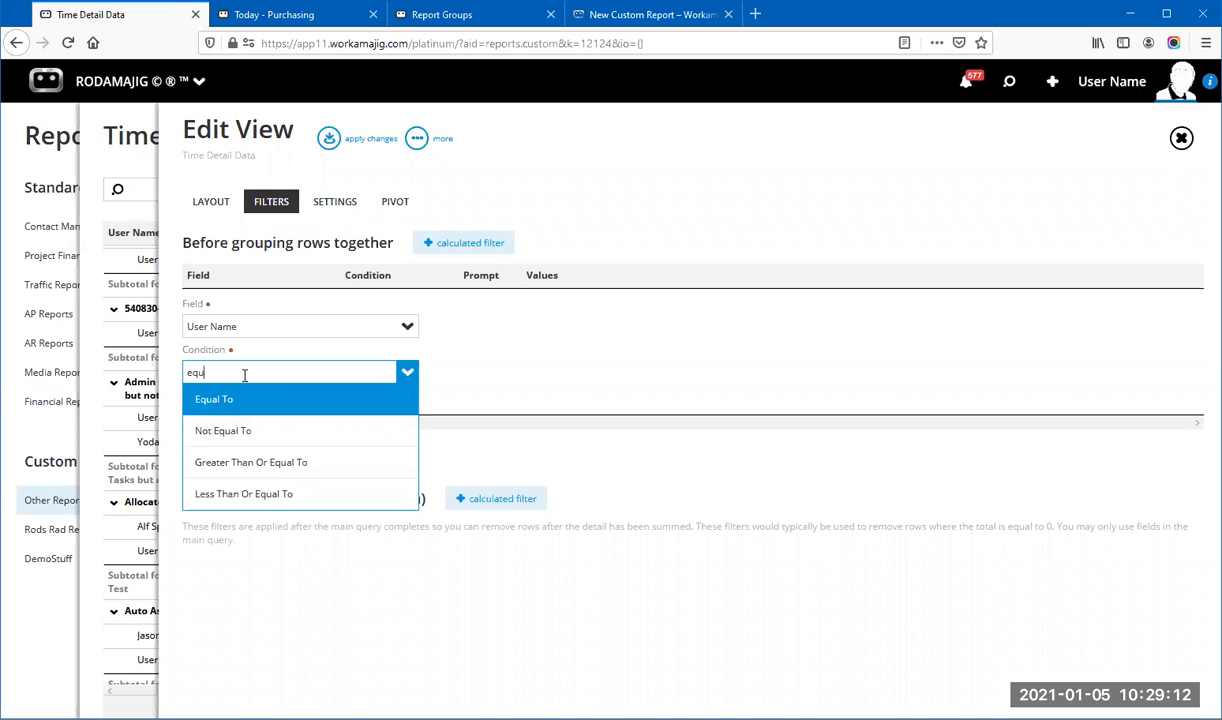
key("Return")
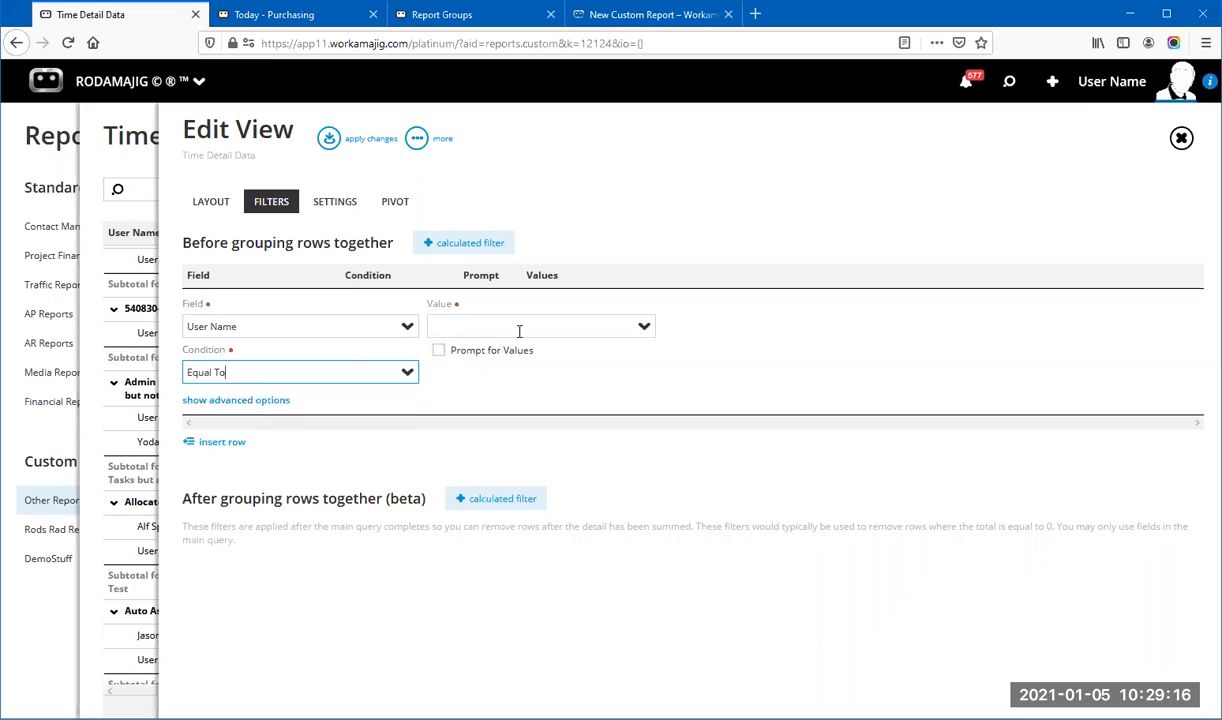
left_click(437, 354)
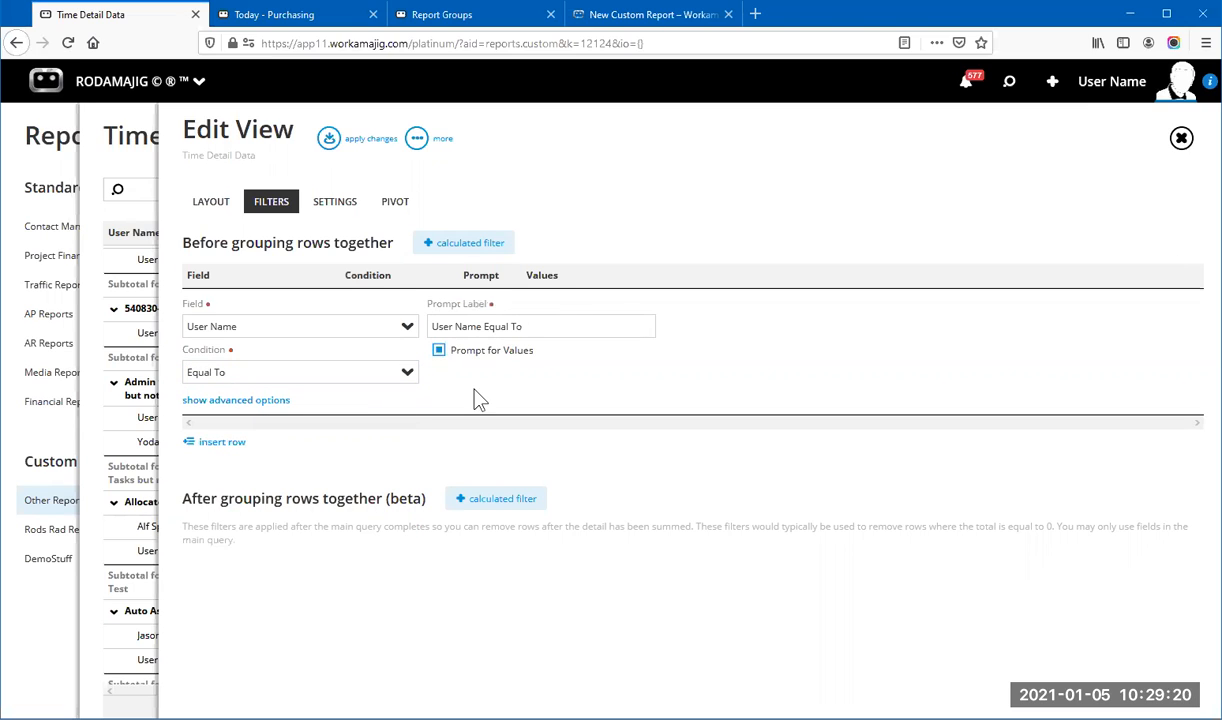
left_click(655, 166)
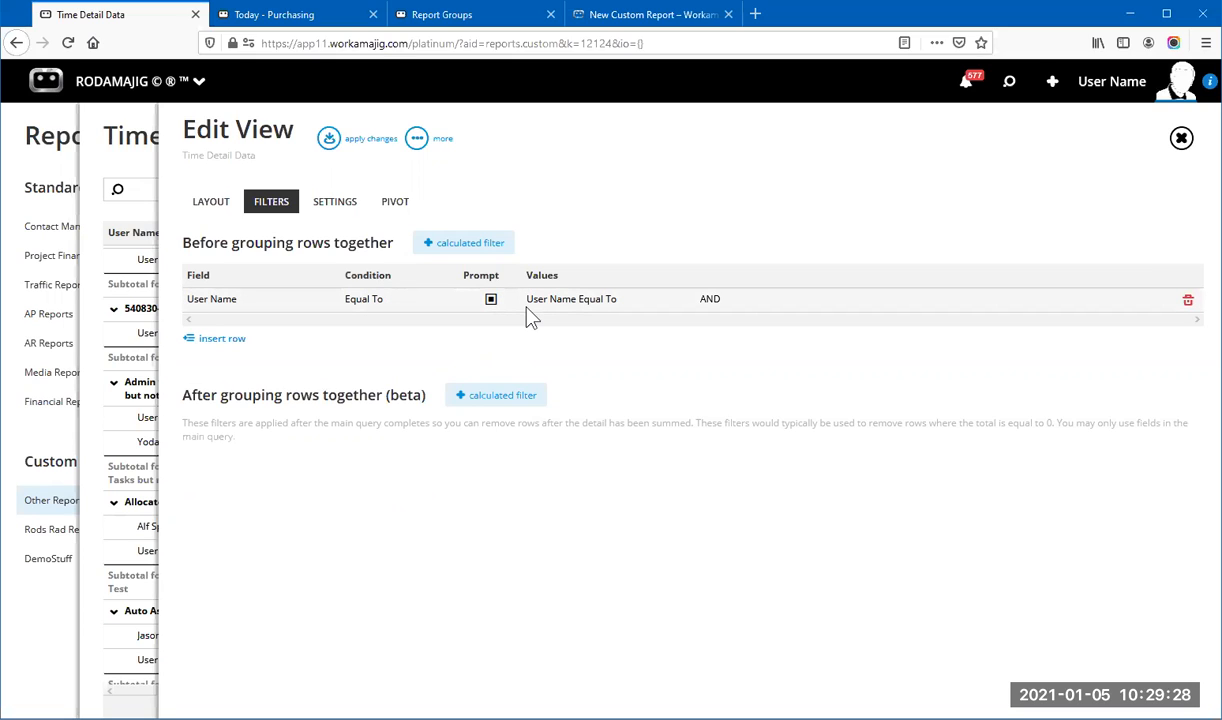
left_click(327, 141)
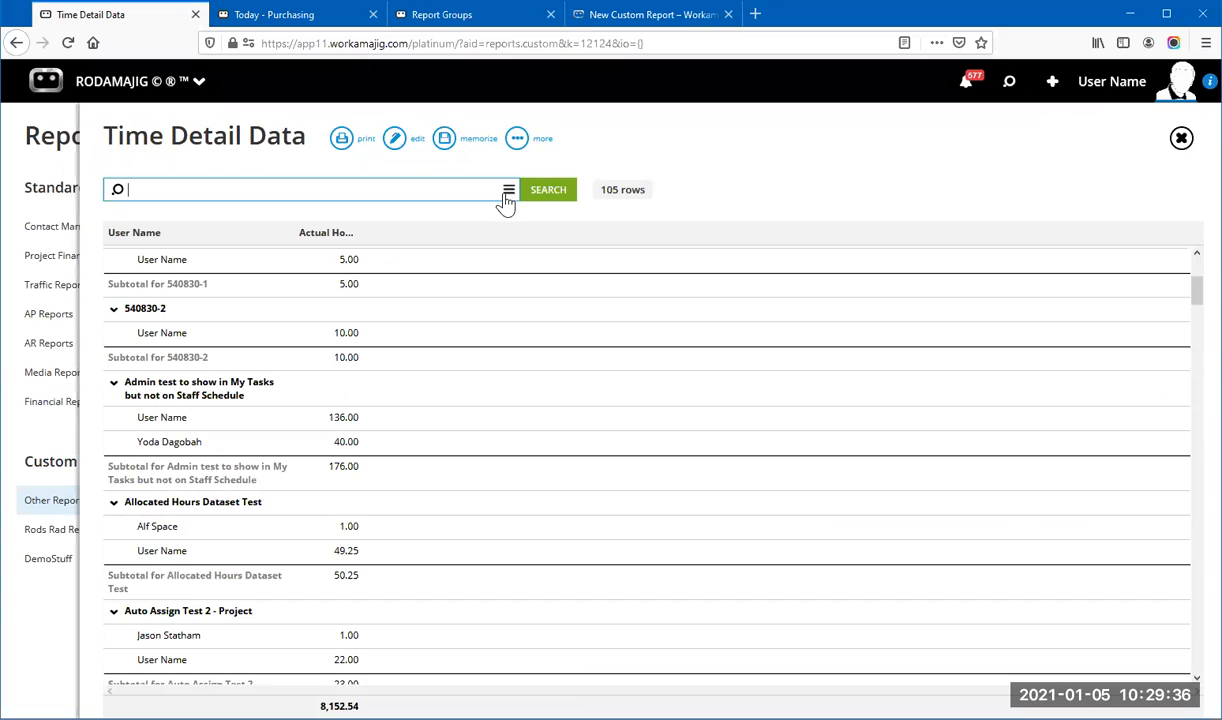
Step: Examine the users offered by the User Name Equal To prompt in the search criteria and memorize the report
left_click(508, 190)
left_click(1130, 303)
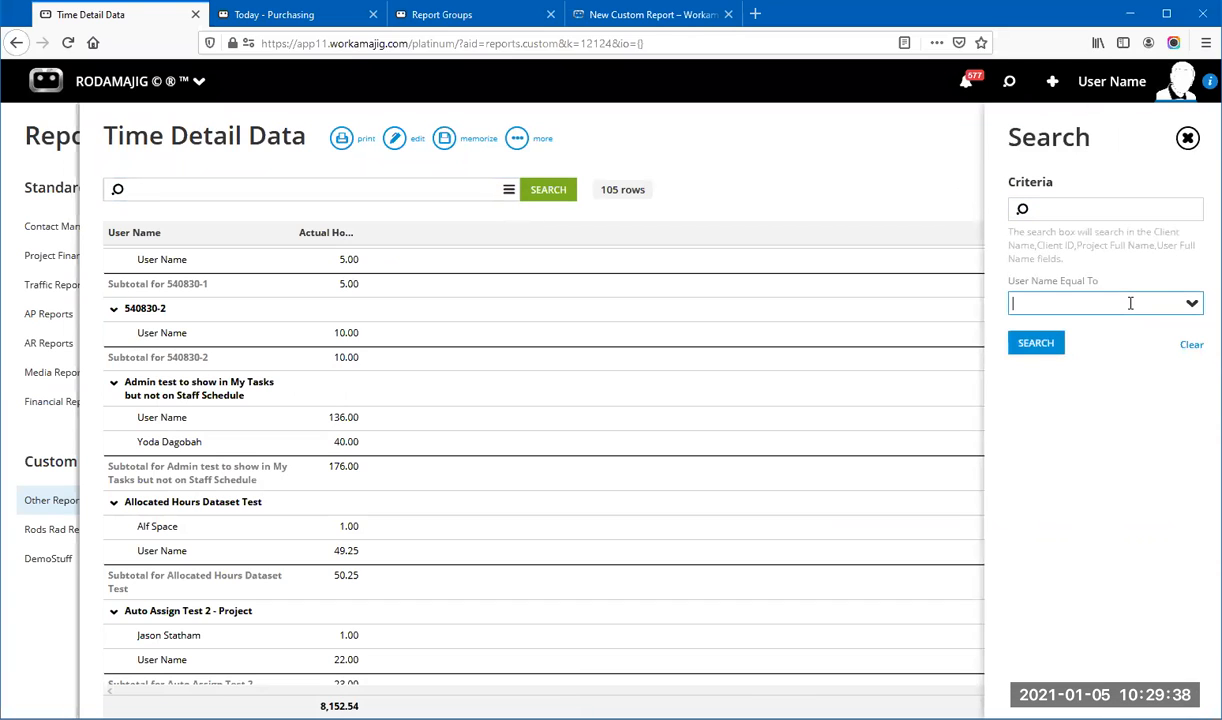
left_click(1192, 304)
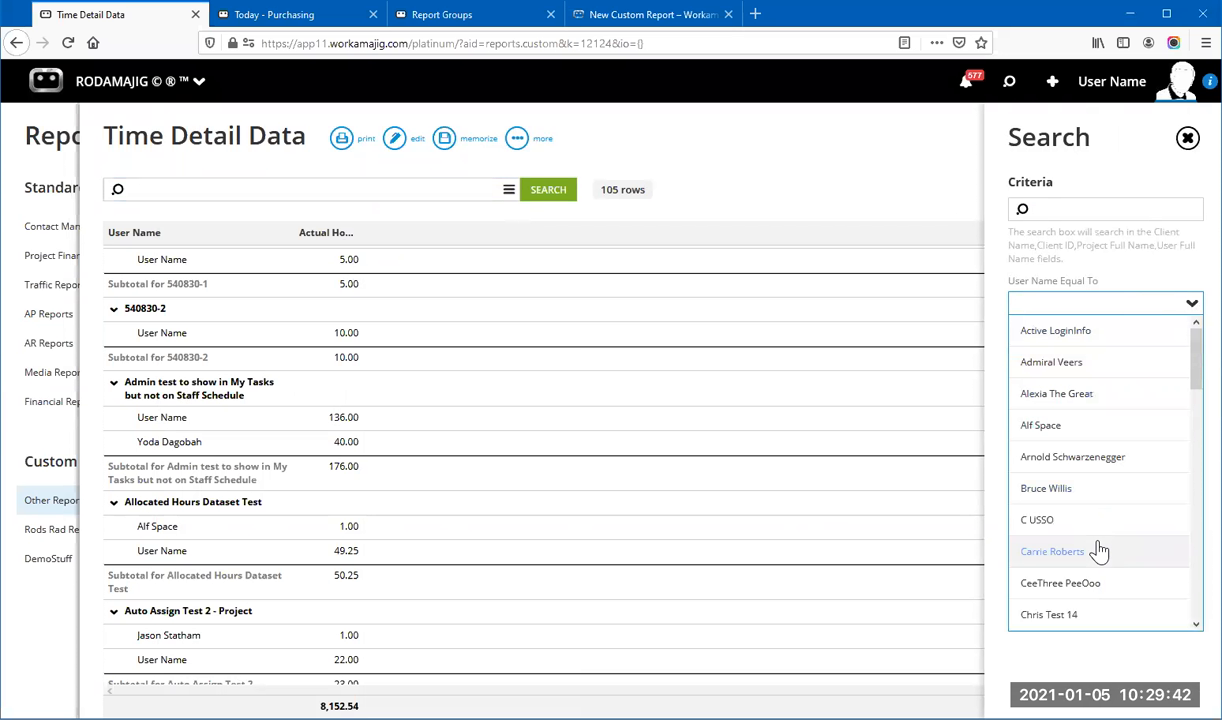
left_click(1099, 552)
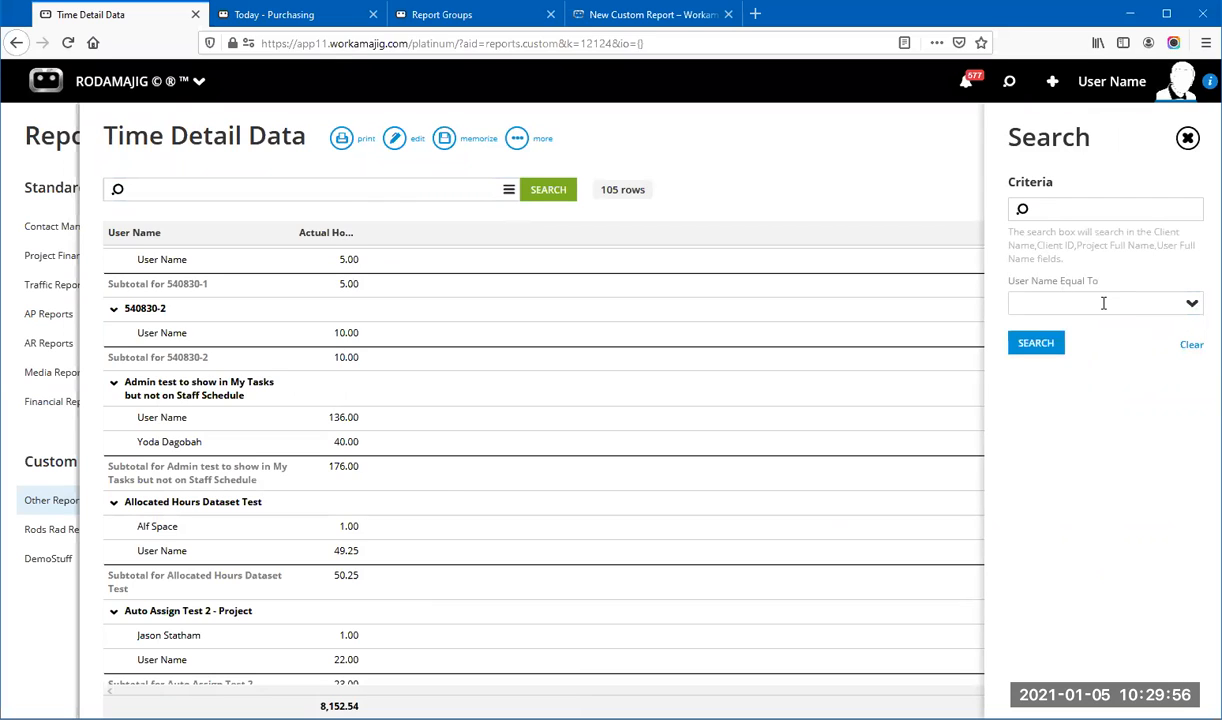
left_click(1103, 307)
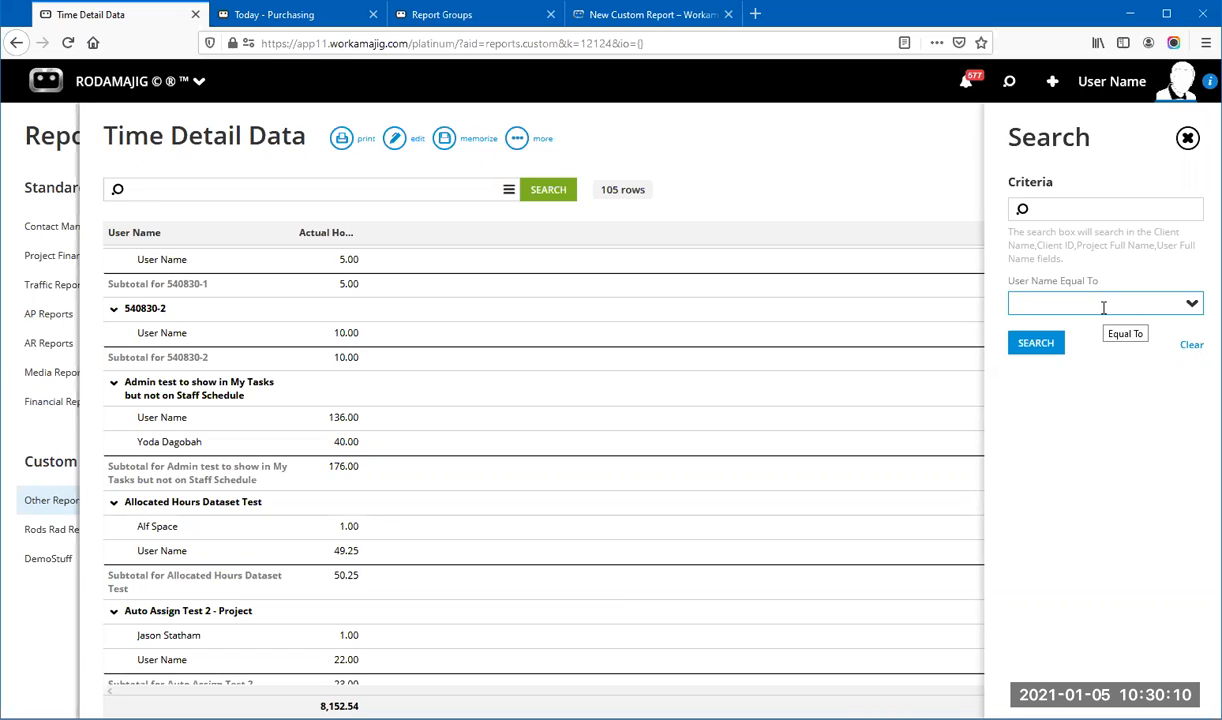
left_click(460, 146)
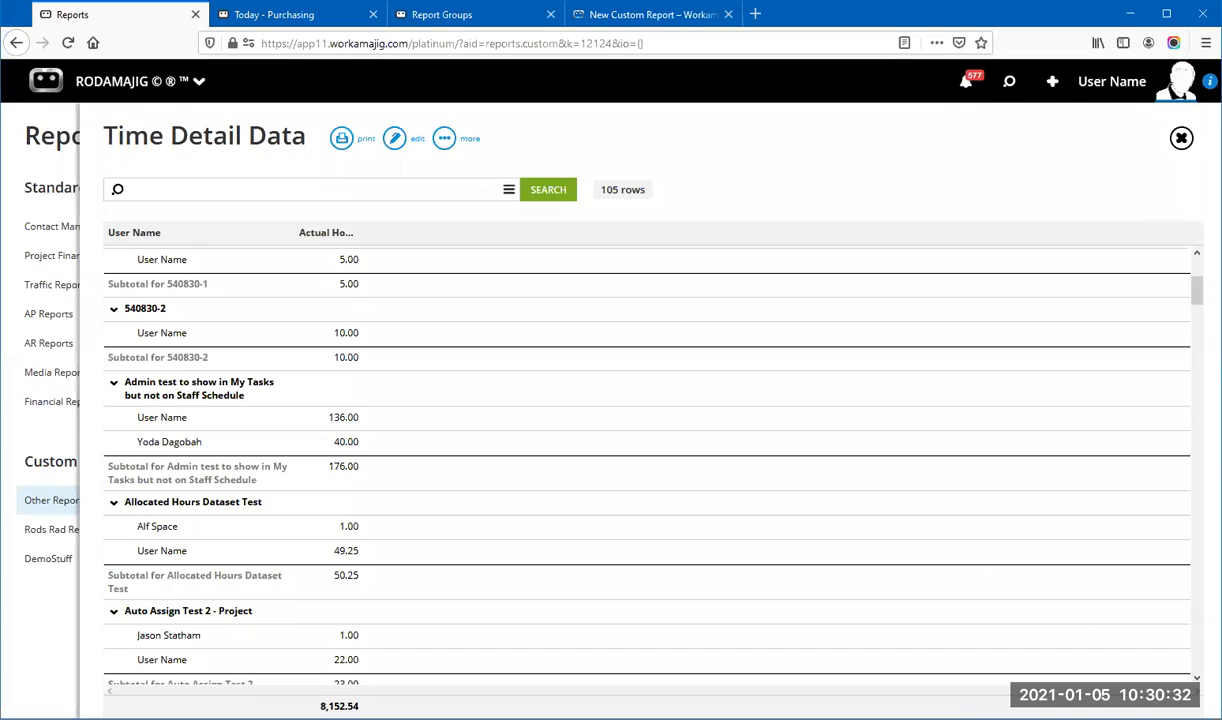
Step: Reopen the report for editing and change the prompted User Name filter's condition to Any Of
left_click(393, 150)
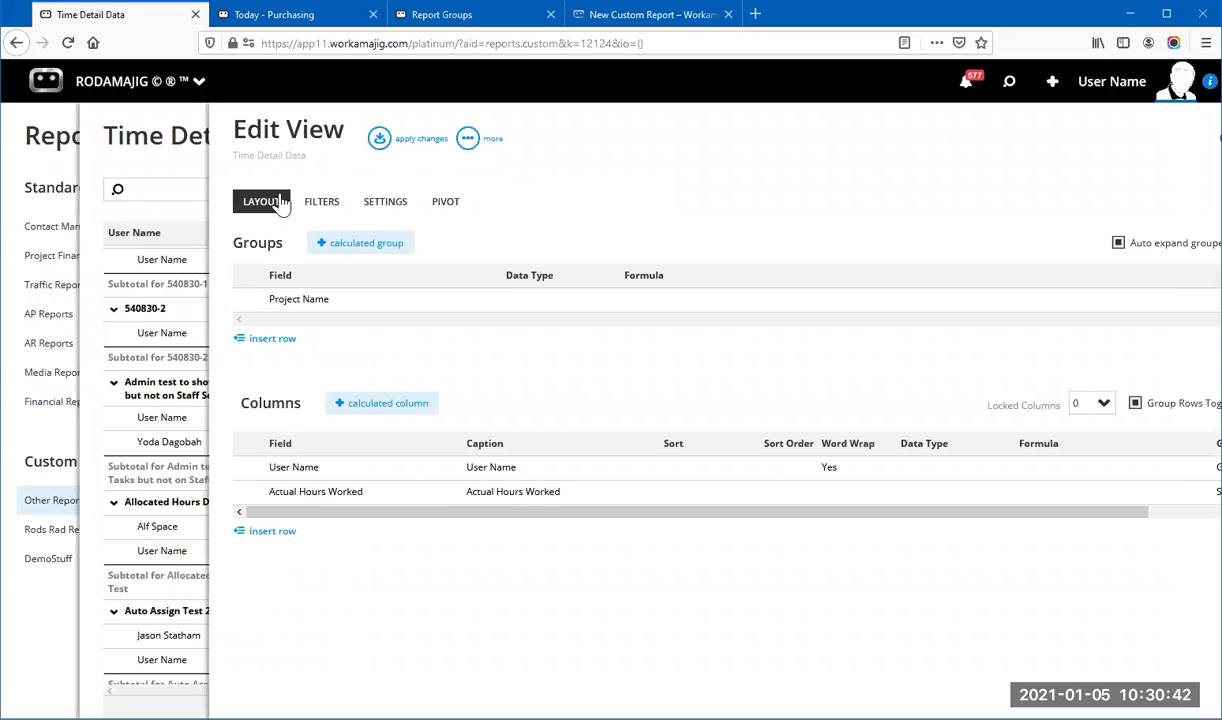
left_click(321, 201)
left_click(300, 372)
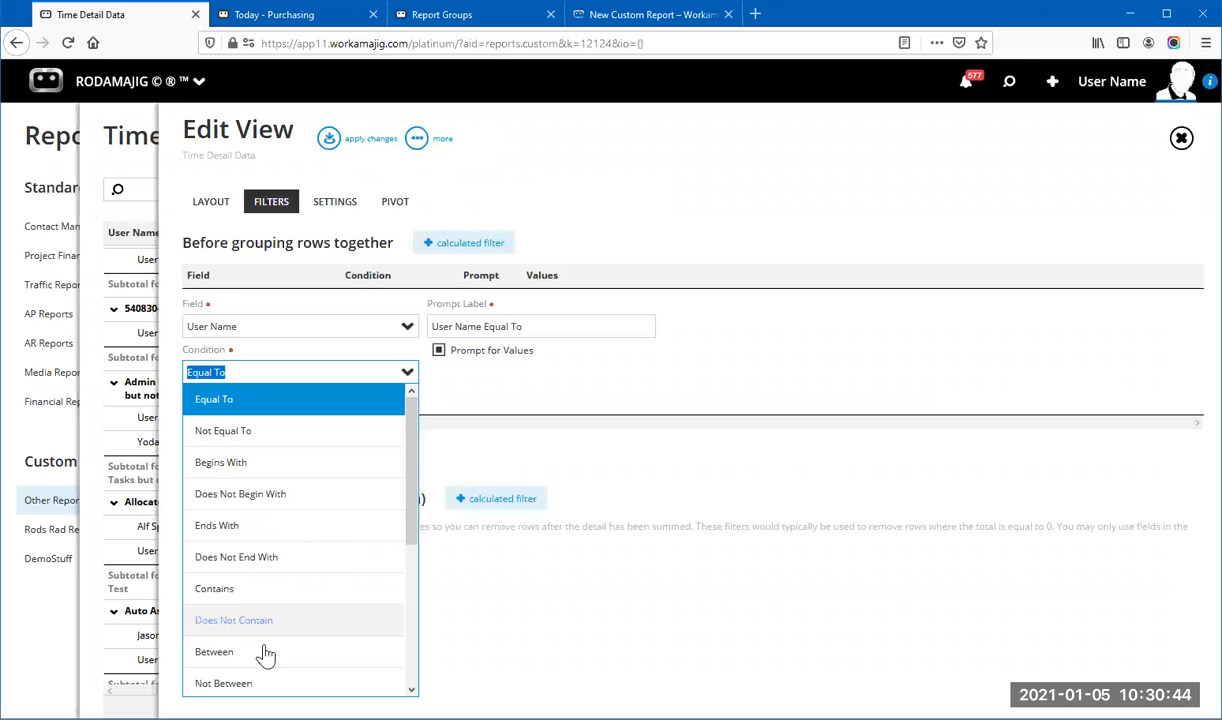
scroll(268, 640, "down", 3)
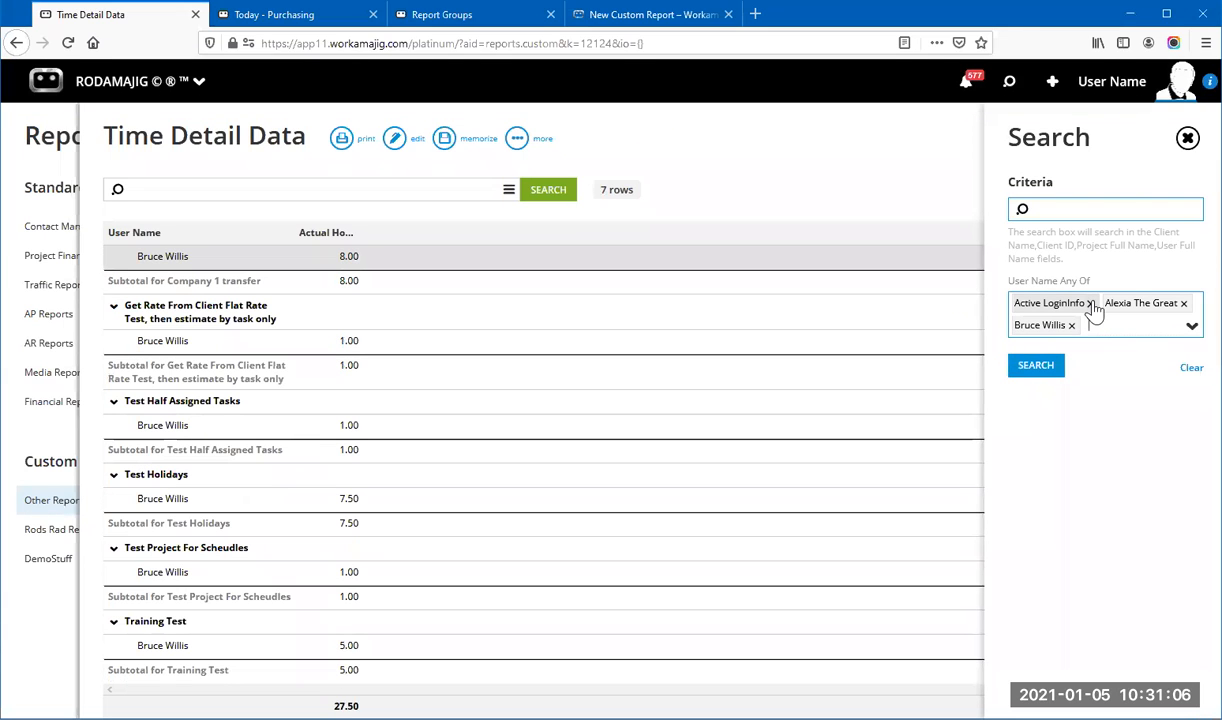
Step: Rerun the report with all users removed from the User Name Any Of prompt, and memorize it
left_click(1090, 303)
left_click(1089, 303)
left_click(1071, 303)
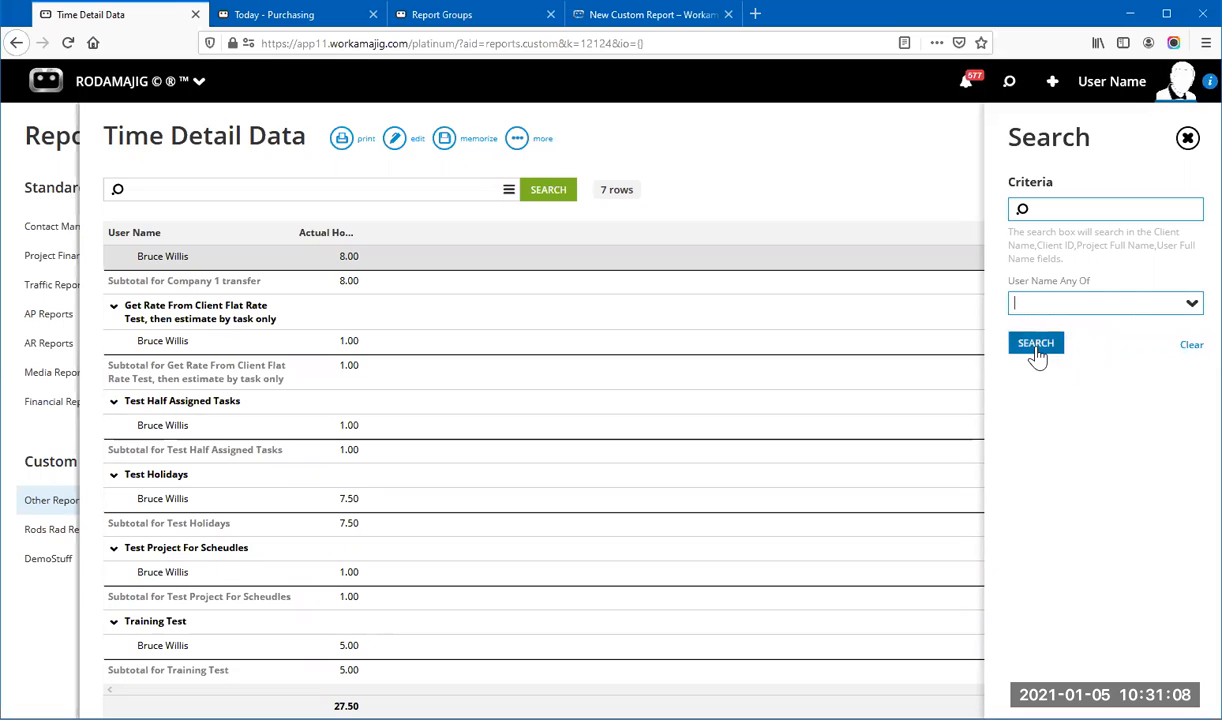
left_click(1036, 346)
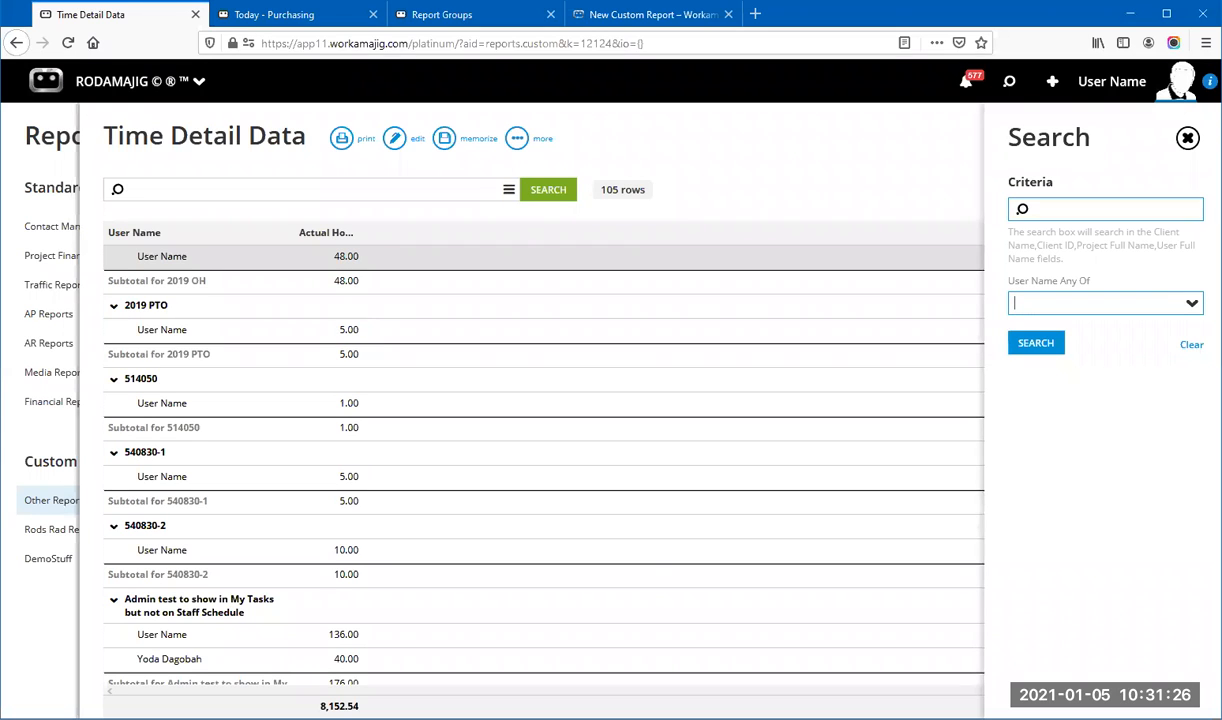
left_click(458, 142)
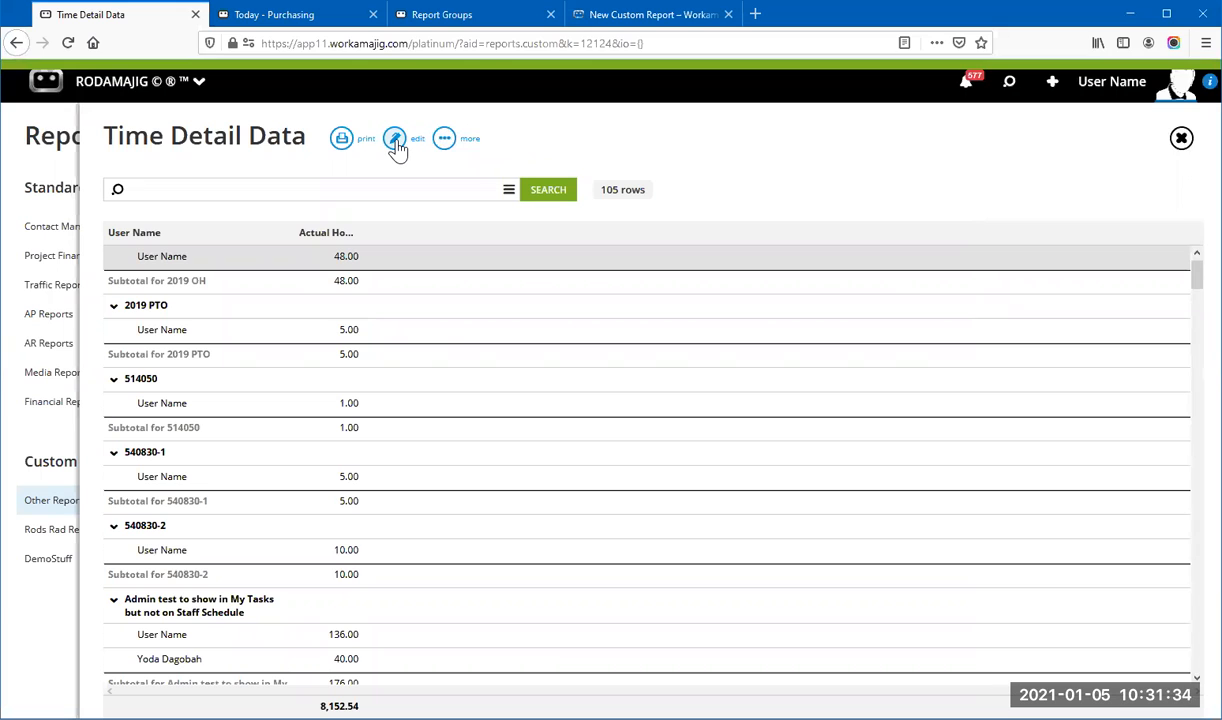
Step: Reopen the report for editing, review its settings, and highlight the API Access Key
left_click(396, 142)
left_click(338, 204)
scroll(322, 633, "down", 1)
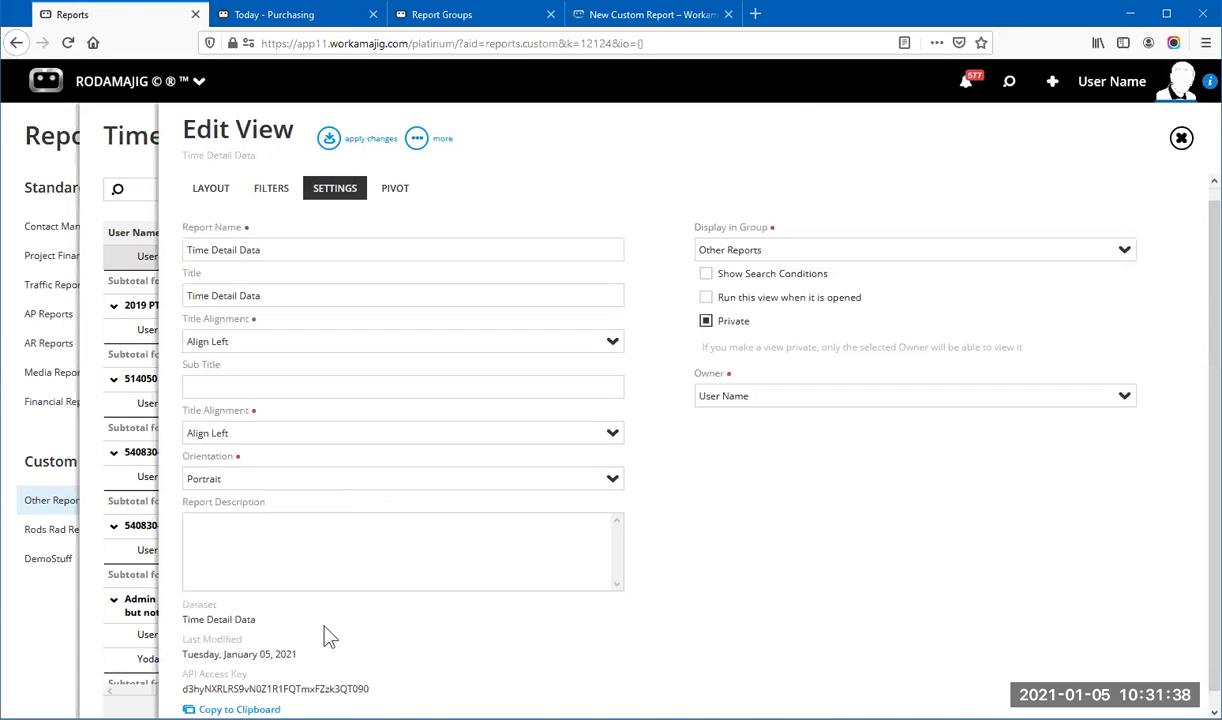
double_click(232, 672)
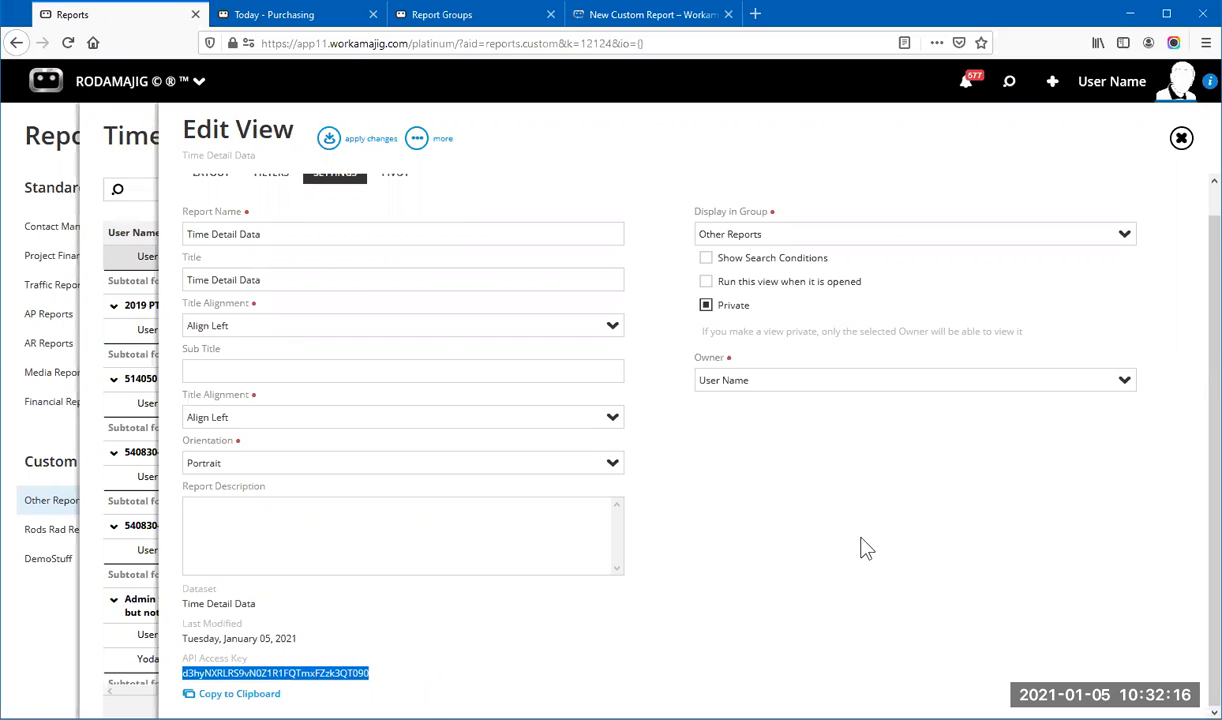
scroll(404, 551, "up", 1)
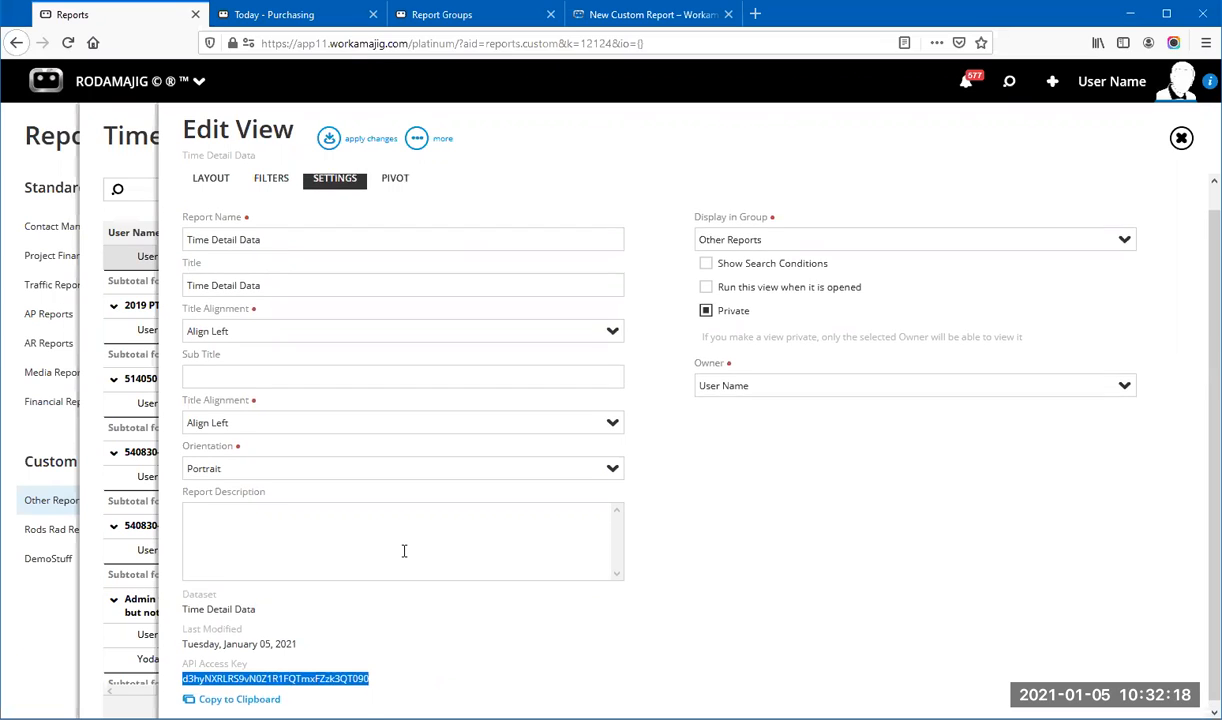
scroll(404, 551, "up", 1)
Step: Add Campaign Name as a second group below Project Name in the report's layout
left_click(215, 203)
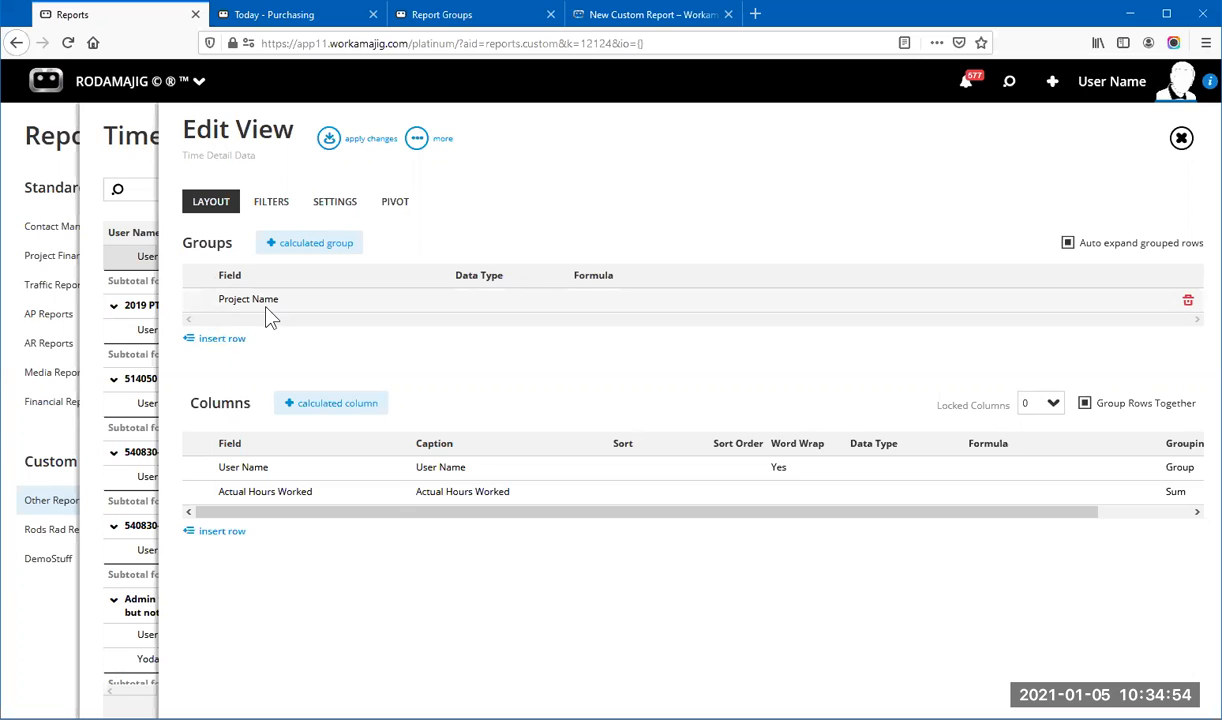
left_click(240, 338)
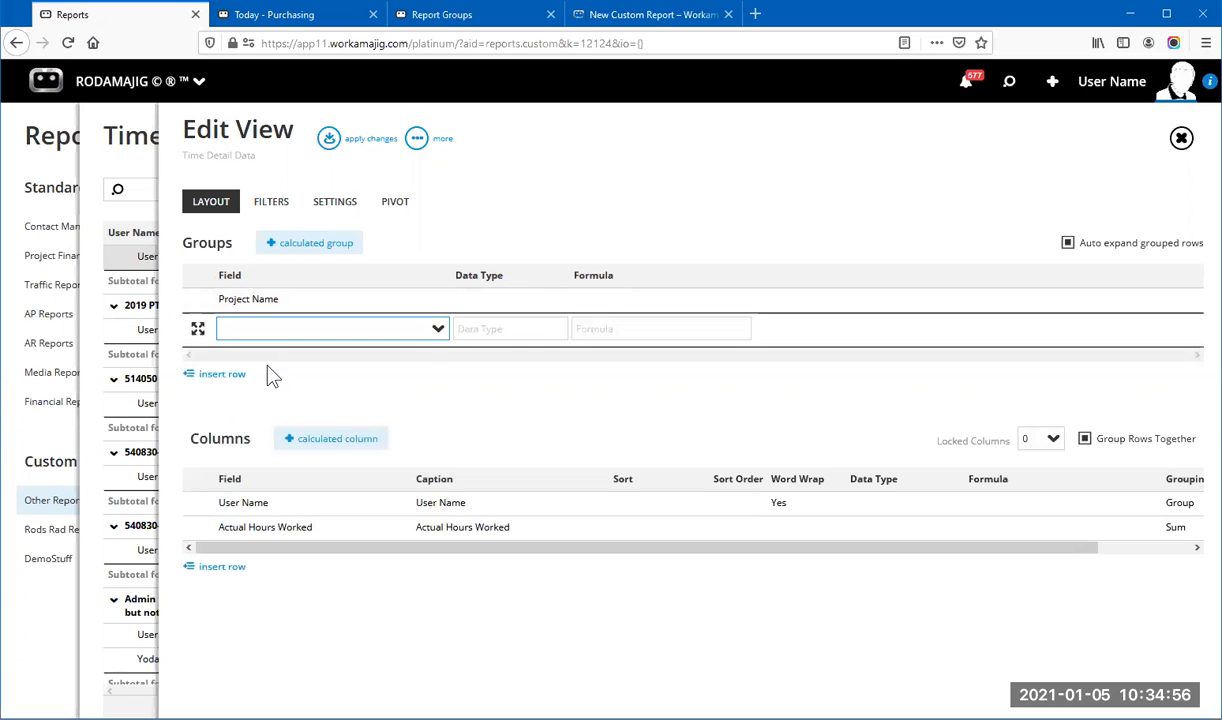
type("camp")
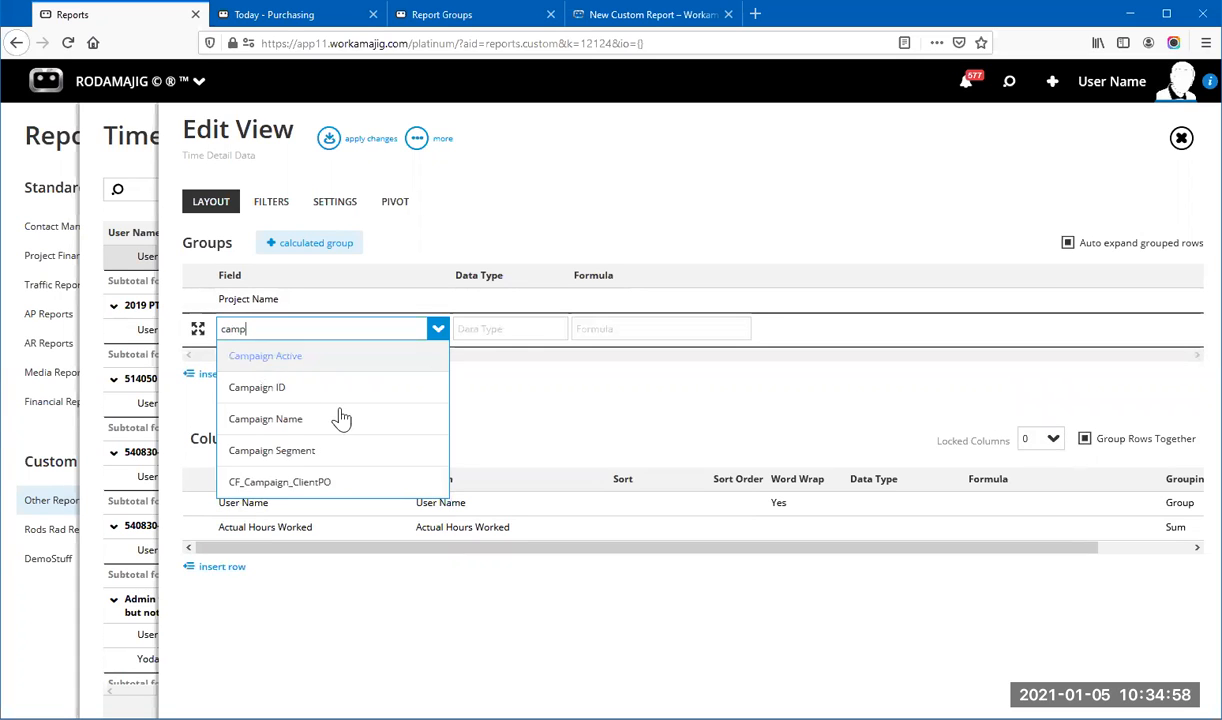
left_click(341, 418)
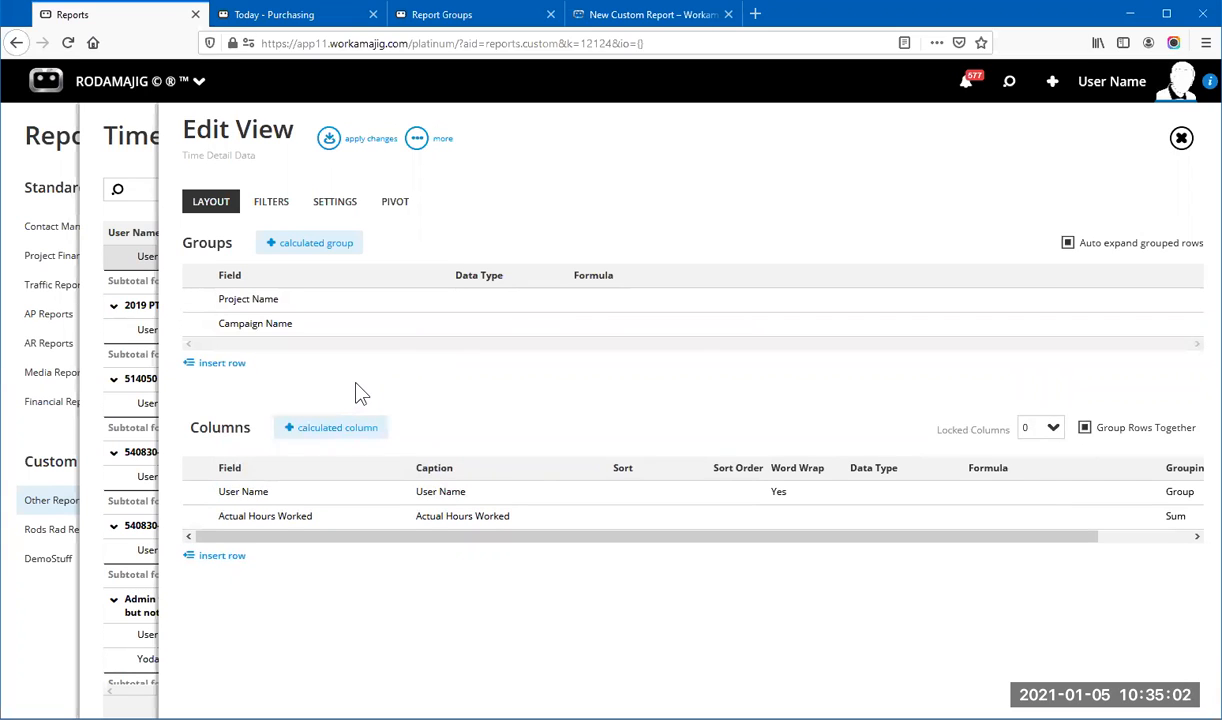
Step: Move the Campaign Name group above Project Name, and add a Date Worked filter with condition Between that prompts for values
left_click_drag(246, 323, 250, 299)
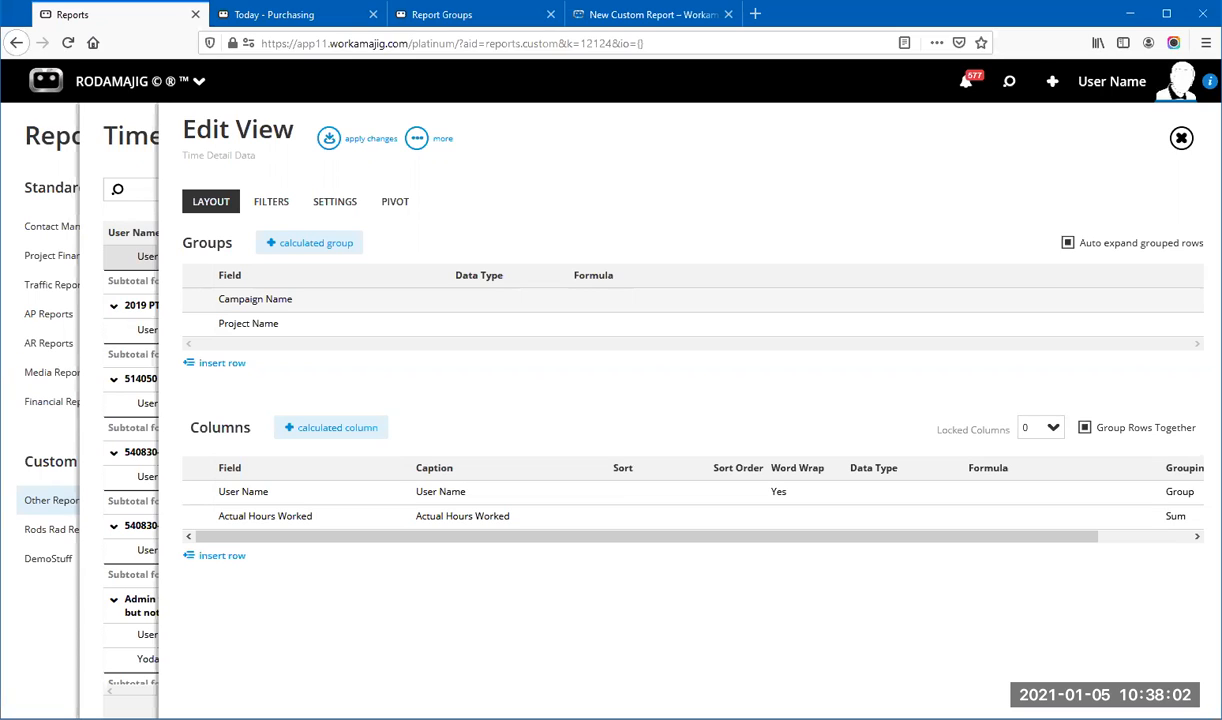
left_click(271, 204)
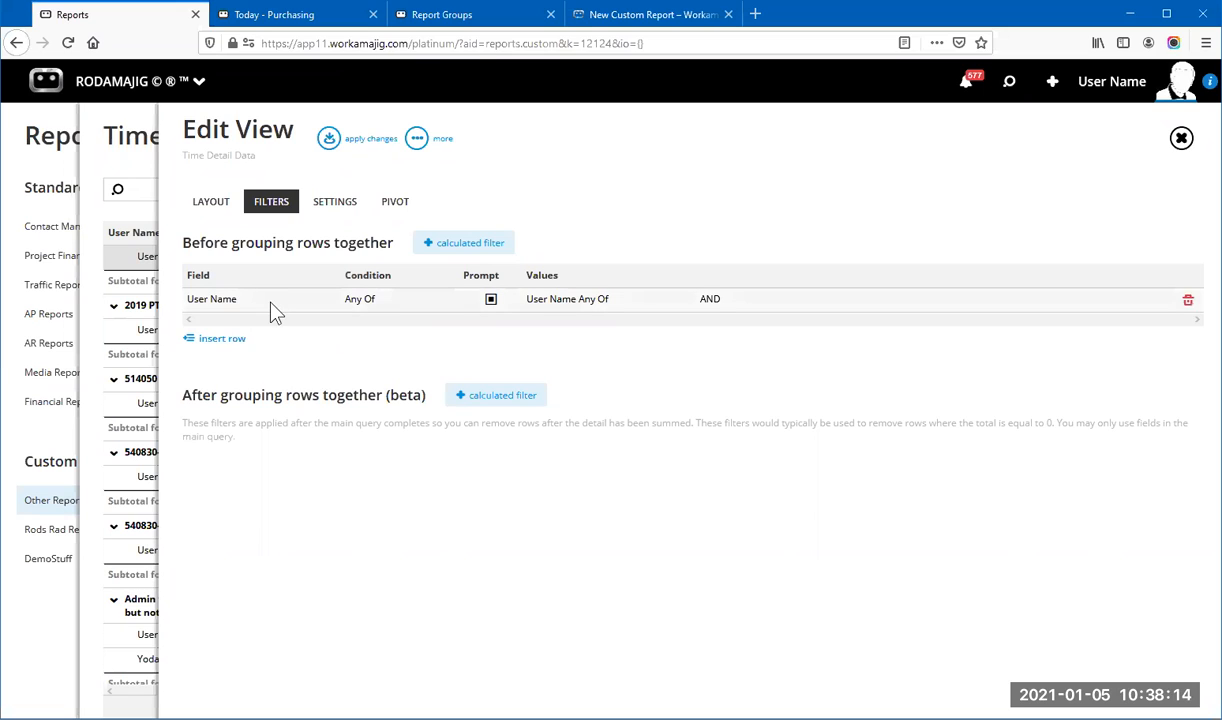
left_click(222, 339)
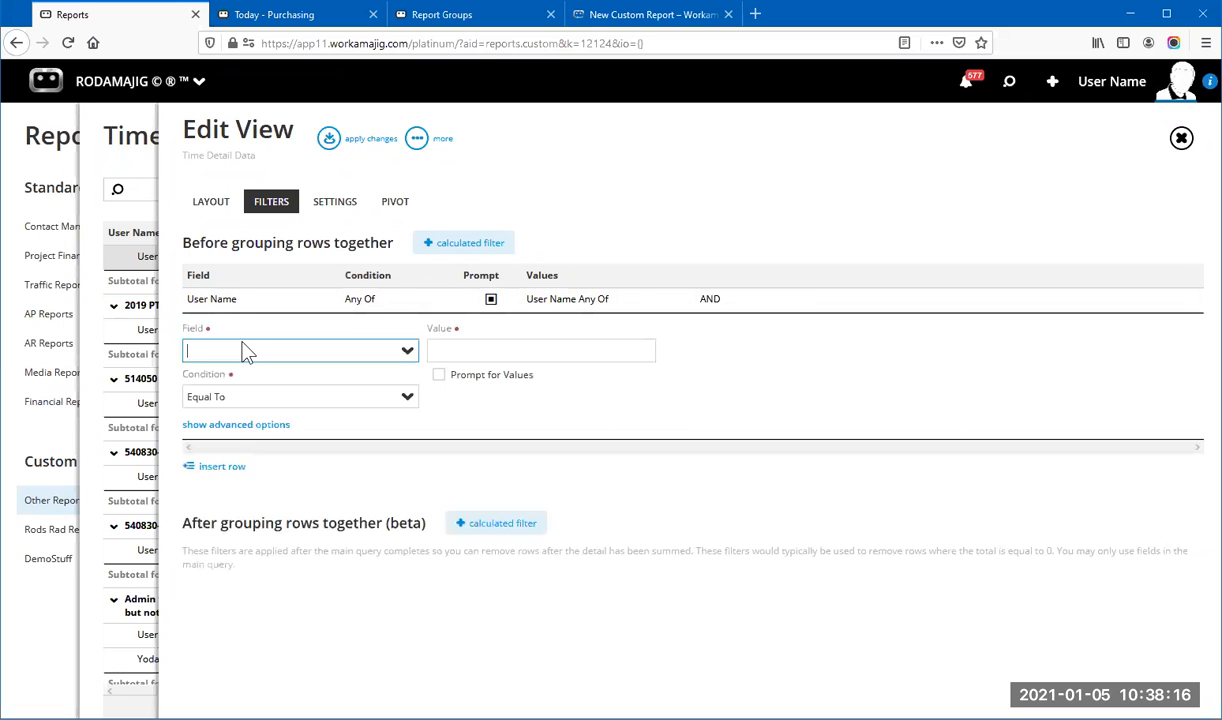
type("date worked")
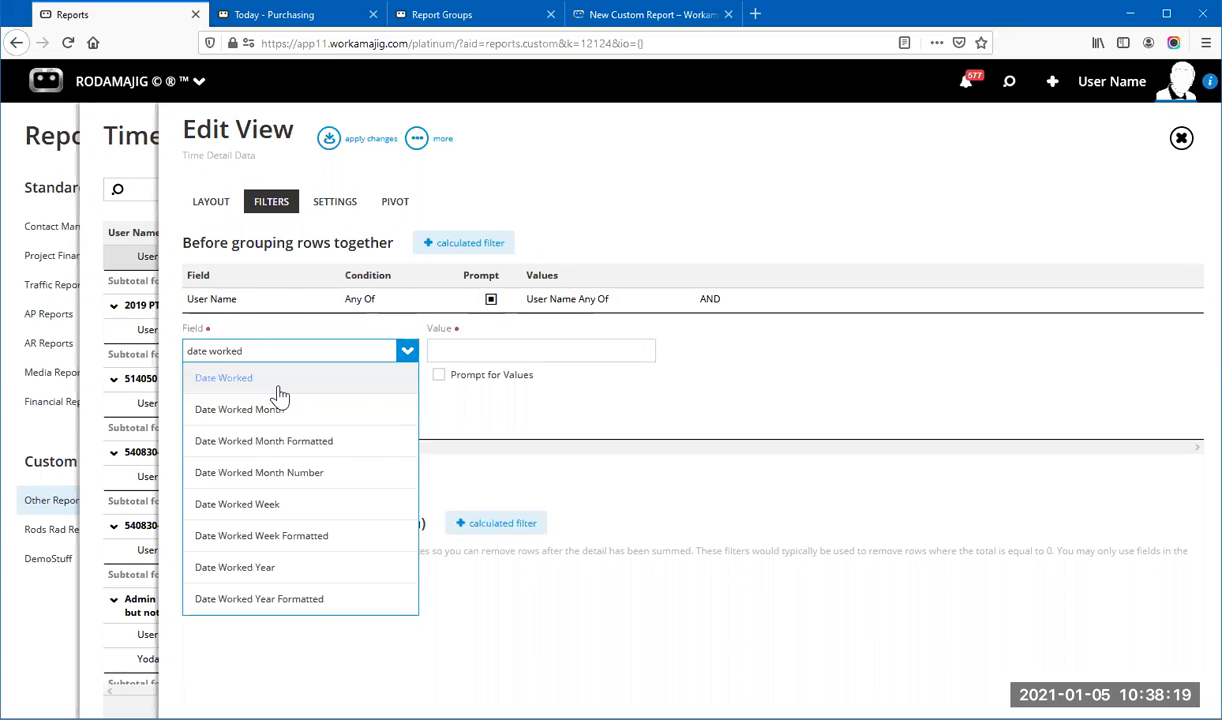
left_click(280, 388)
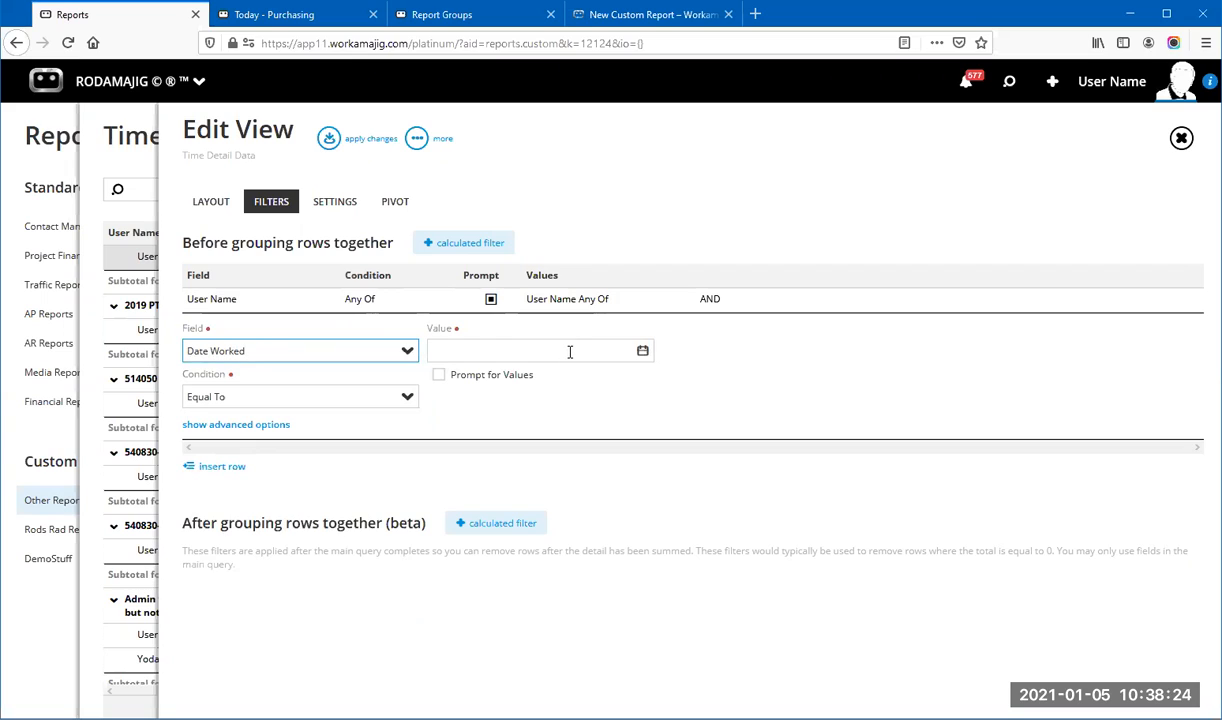
left_click(408, 399)
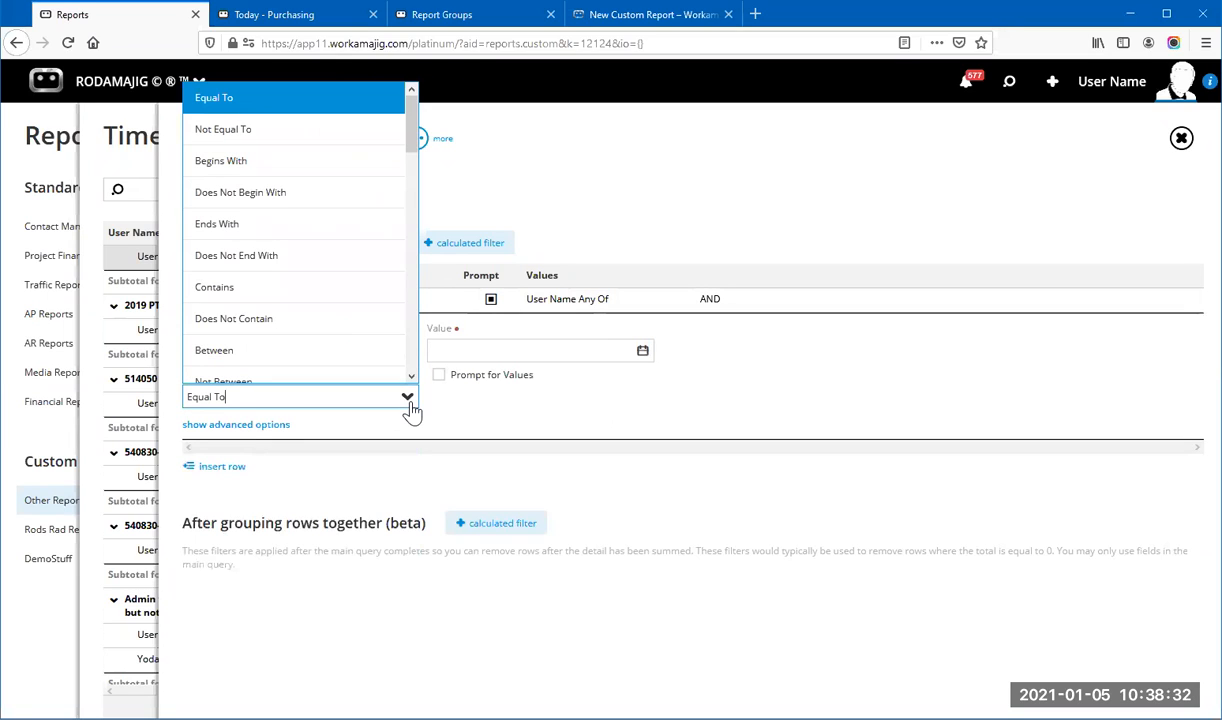
left_click(286, 350)
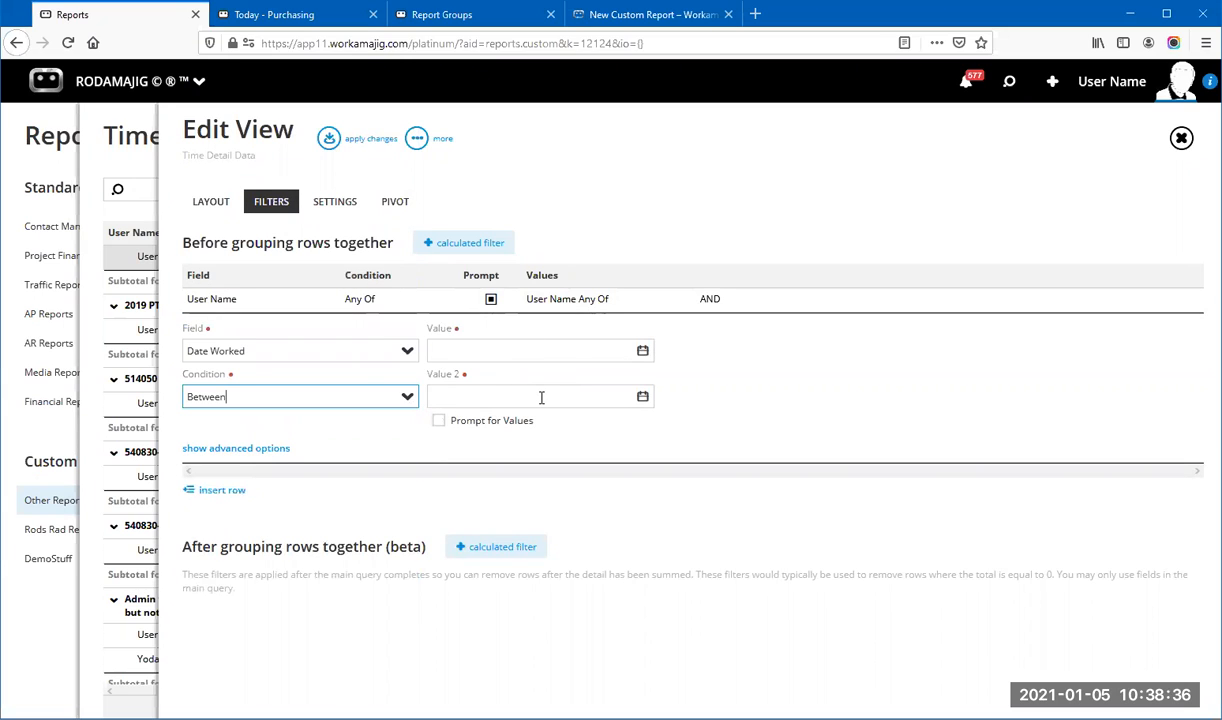
left_click(438, 420)
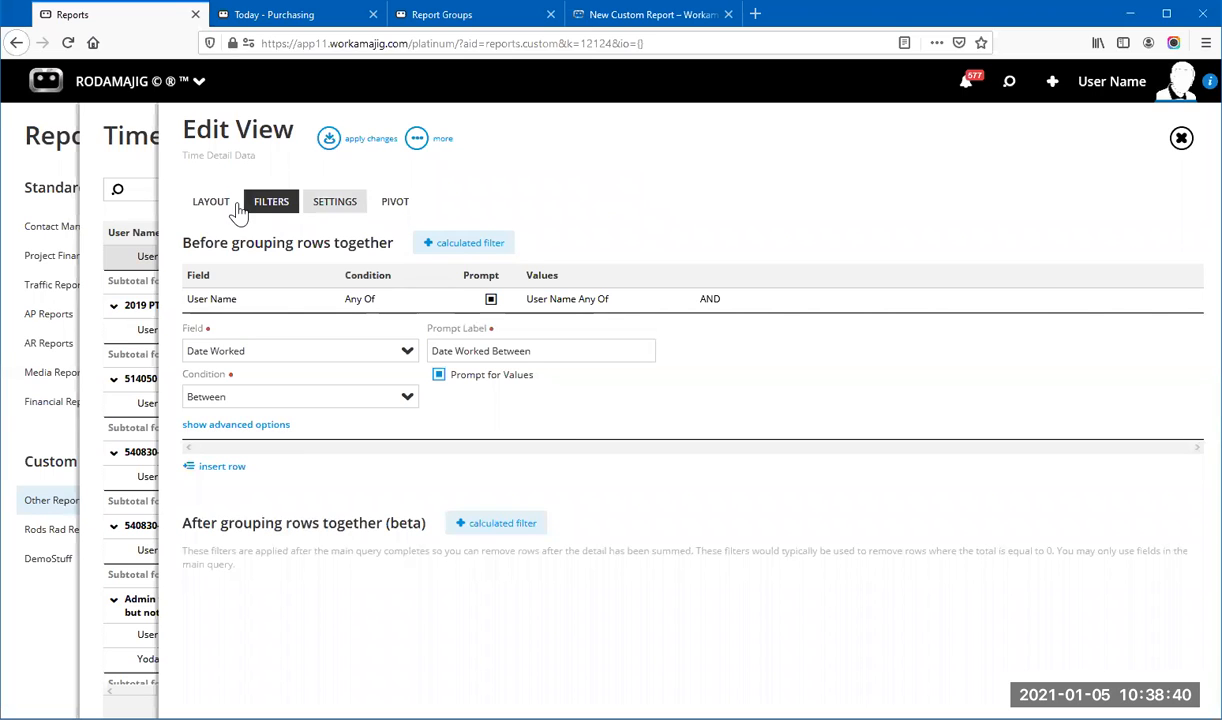
Step: Apply the changes and run the report for Date Worked between 12/27/2020 and 1/2/2021
left_click(331, 140)
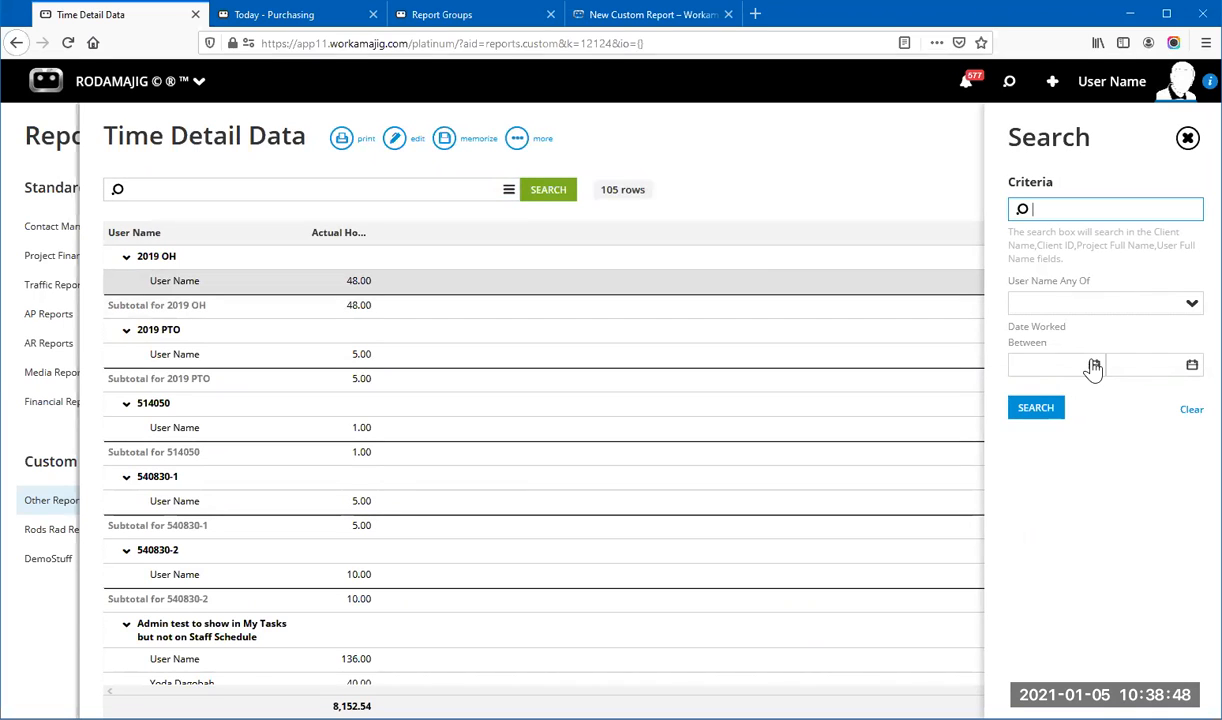
left_click(1094, 366)
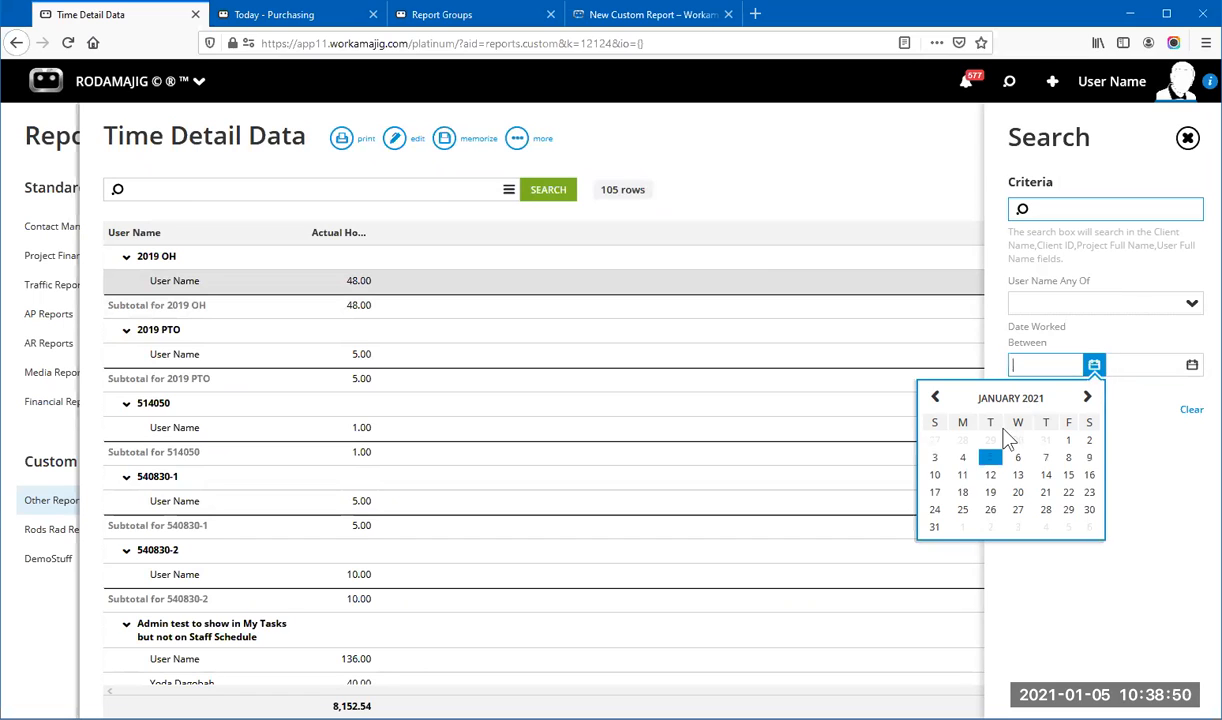
left_click(935, 441)
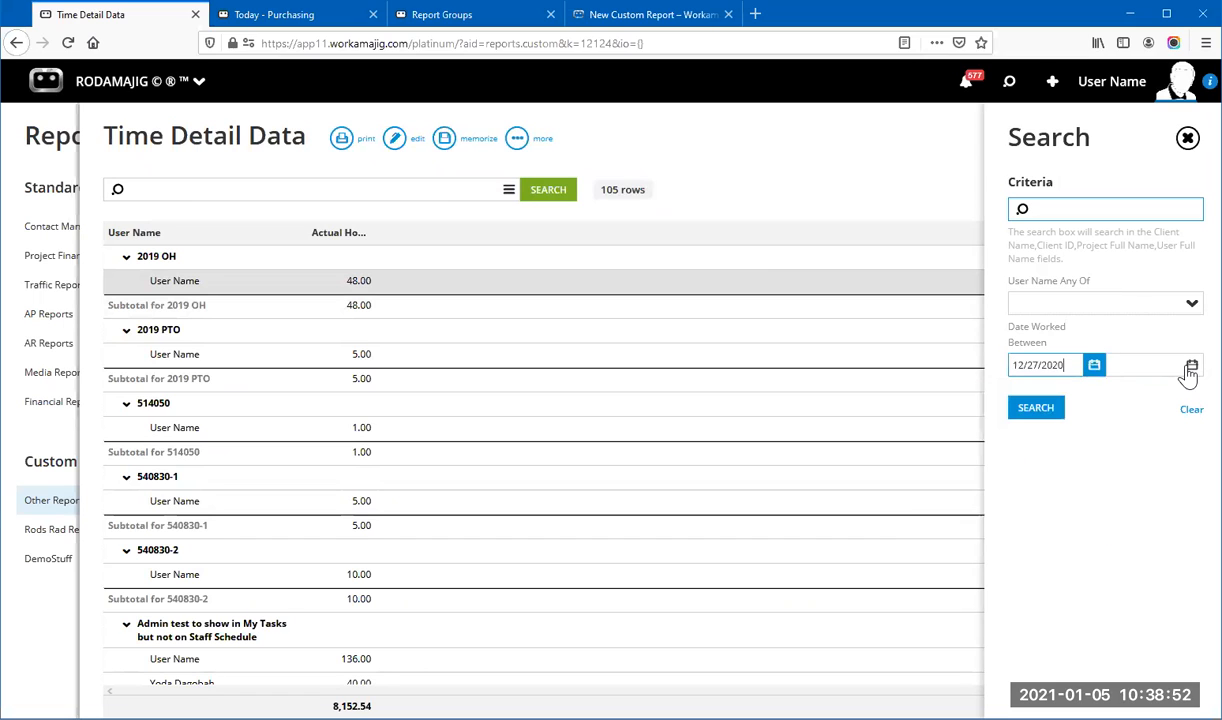
left_click(1192, 365)
left_click(1187, 442)
left_click(1018, 406)
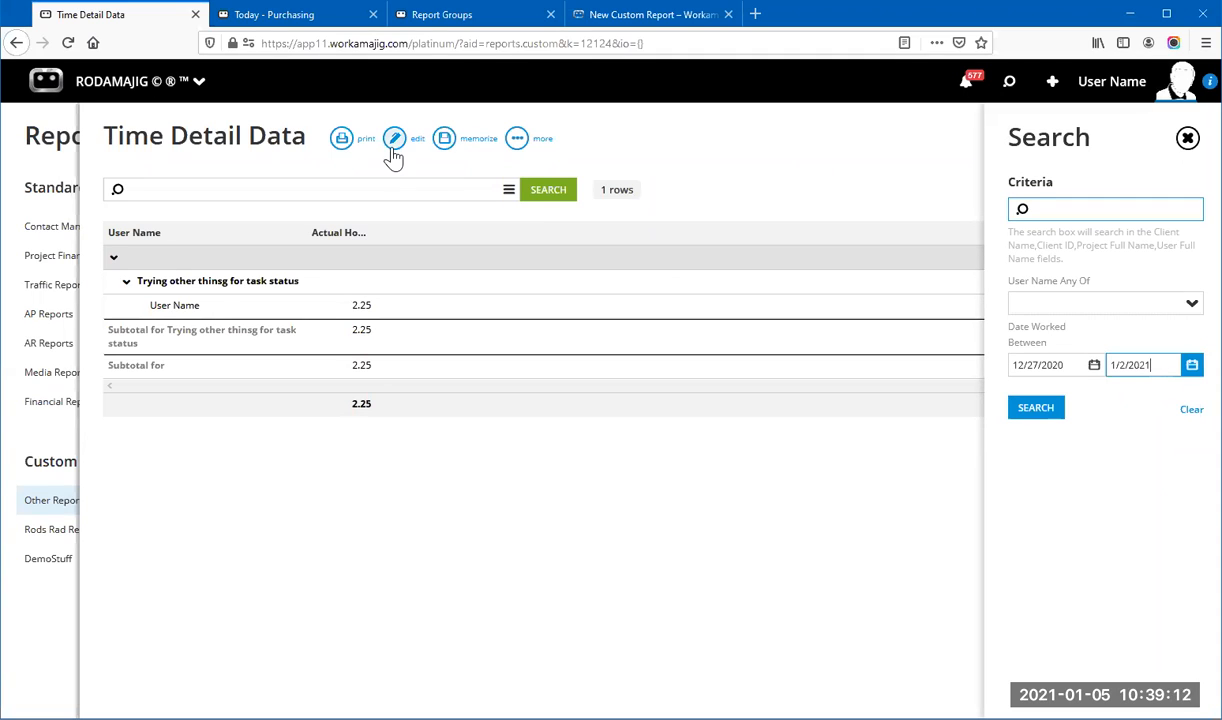
Step: Reopen the report for editing and change its report name and title to The Time Report
left_click(394, 152)
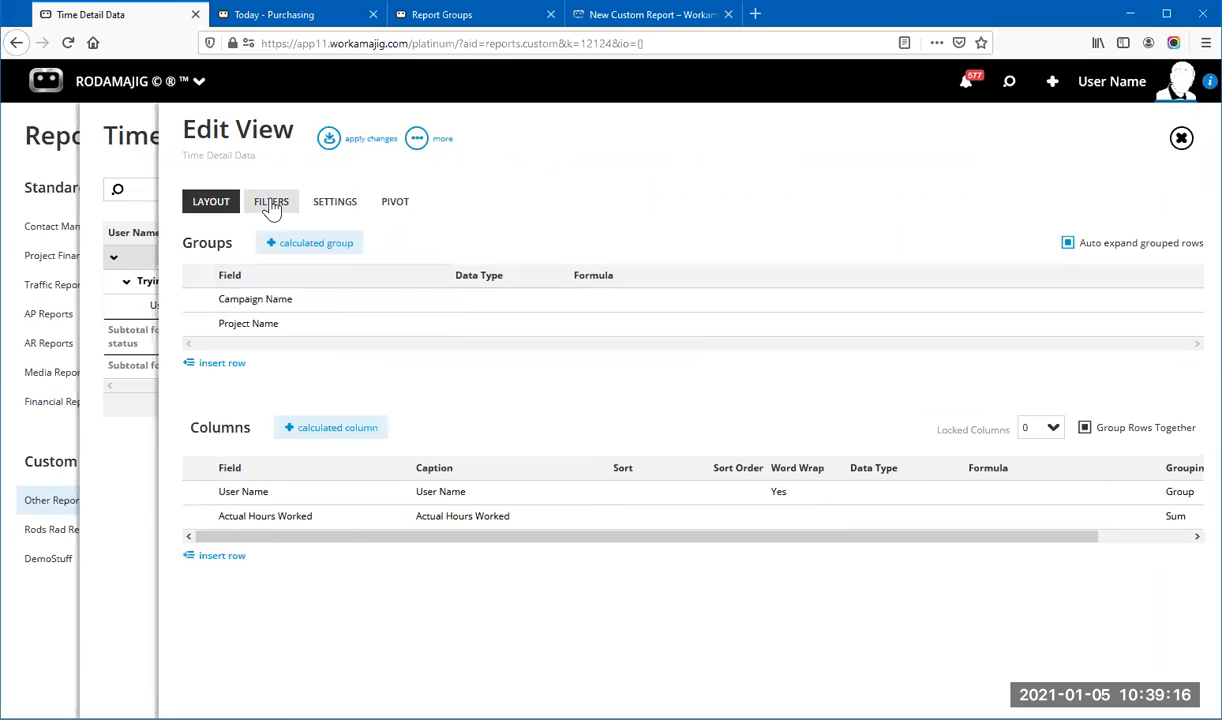
left_click(272, 203)
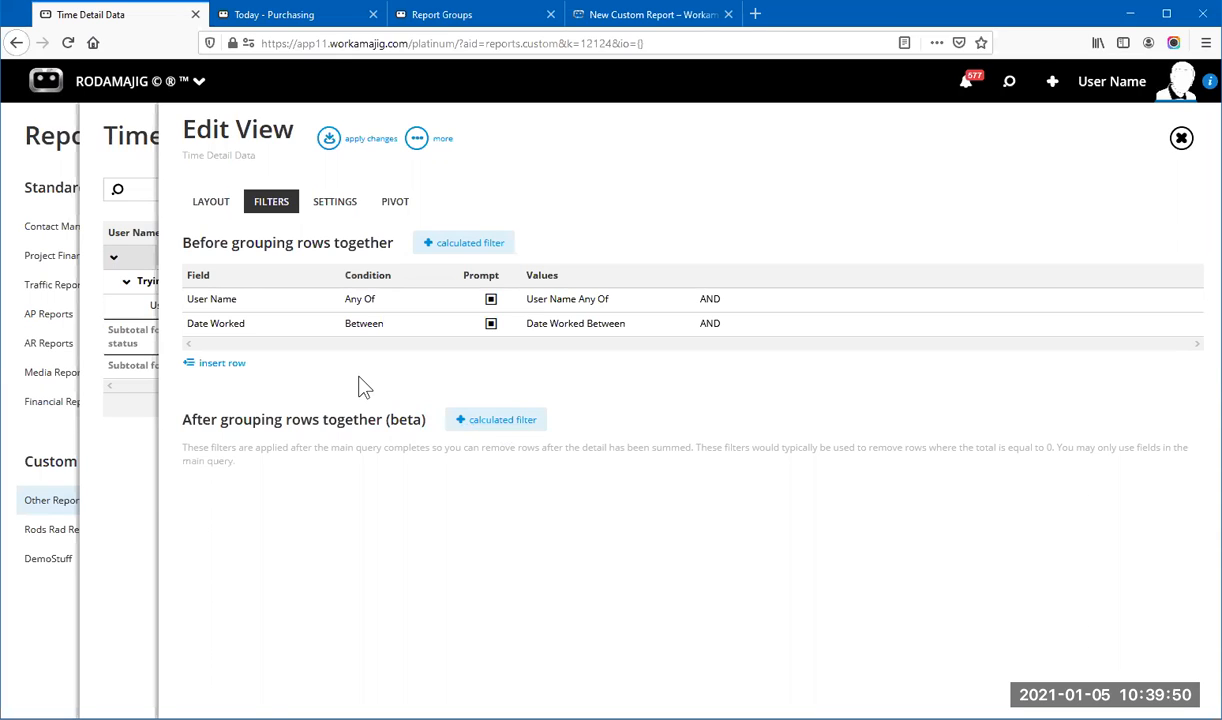
left_click(337, 204)
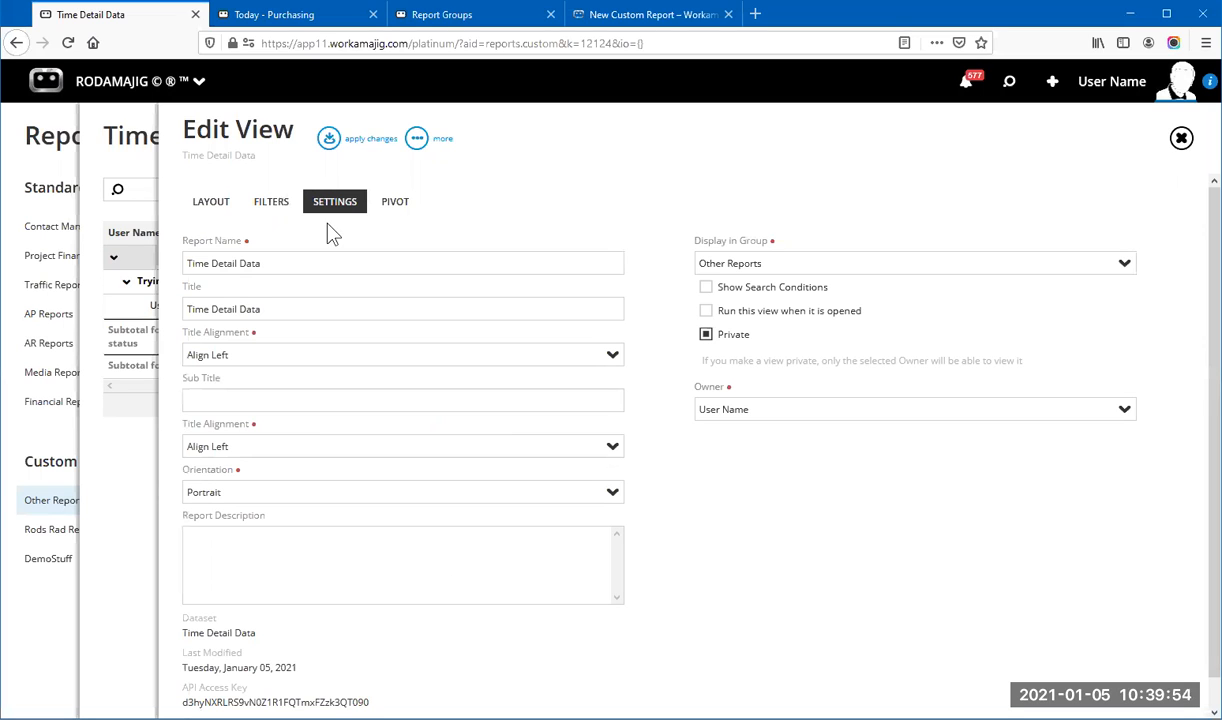
left_click(293, 259)
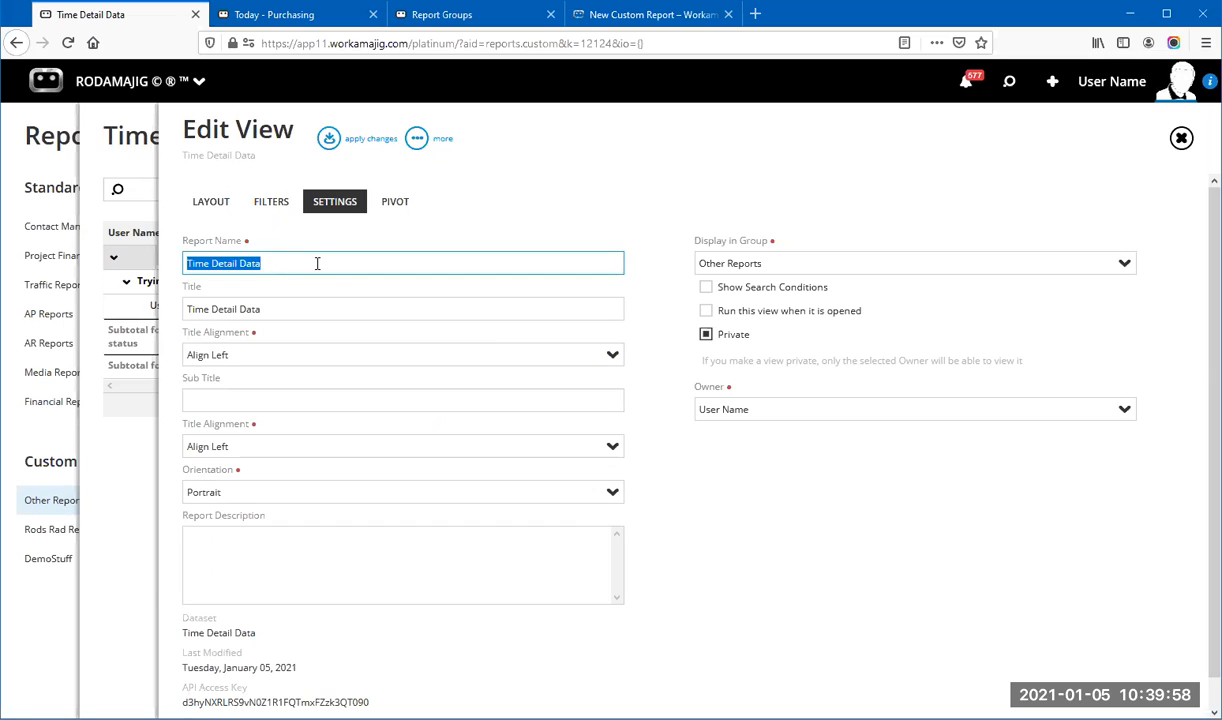
type("The Time ")
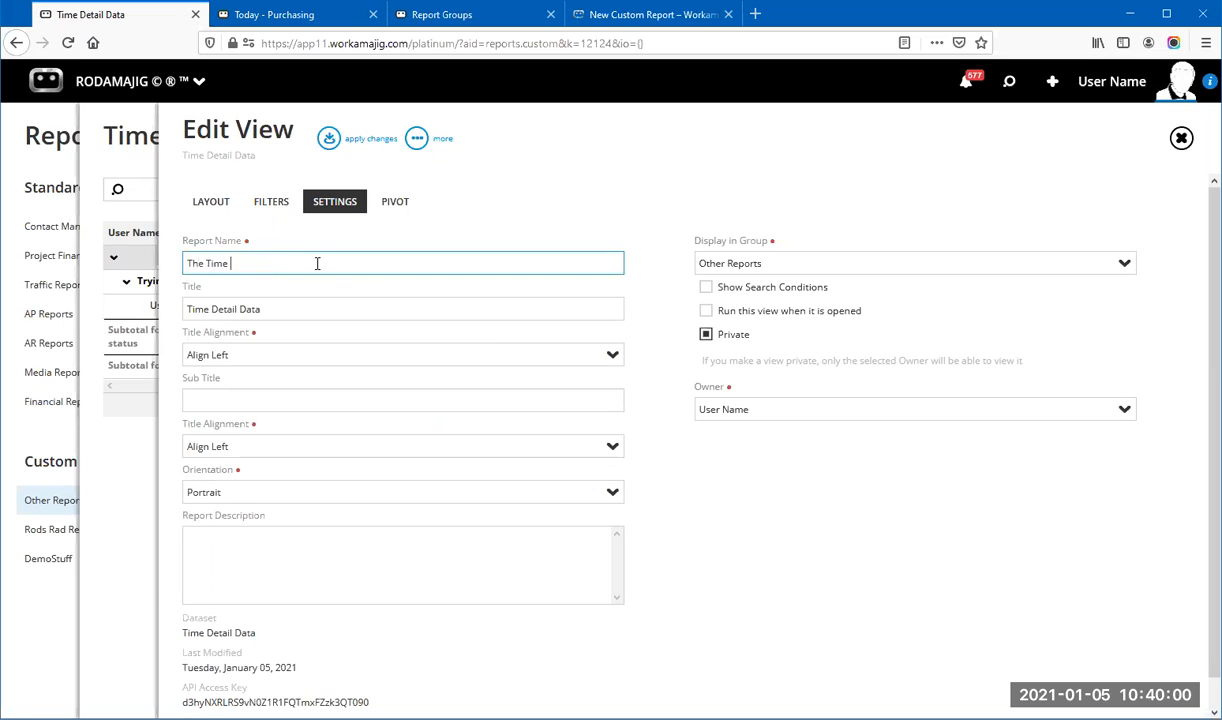
type("Report")
key("Tab")
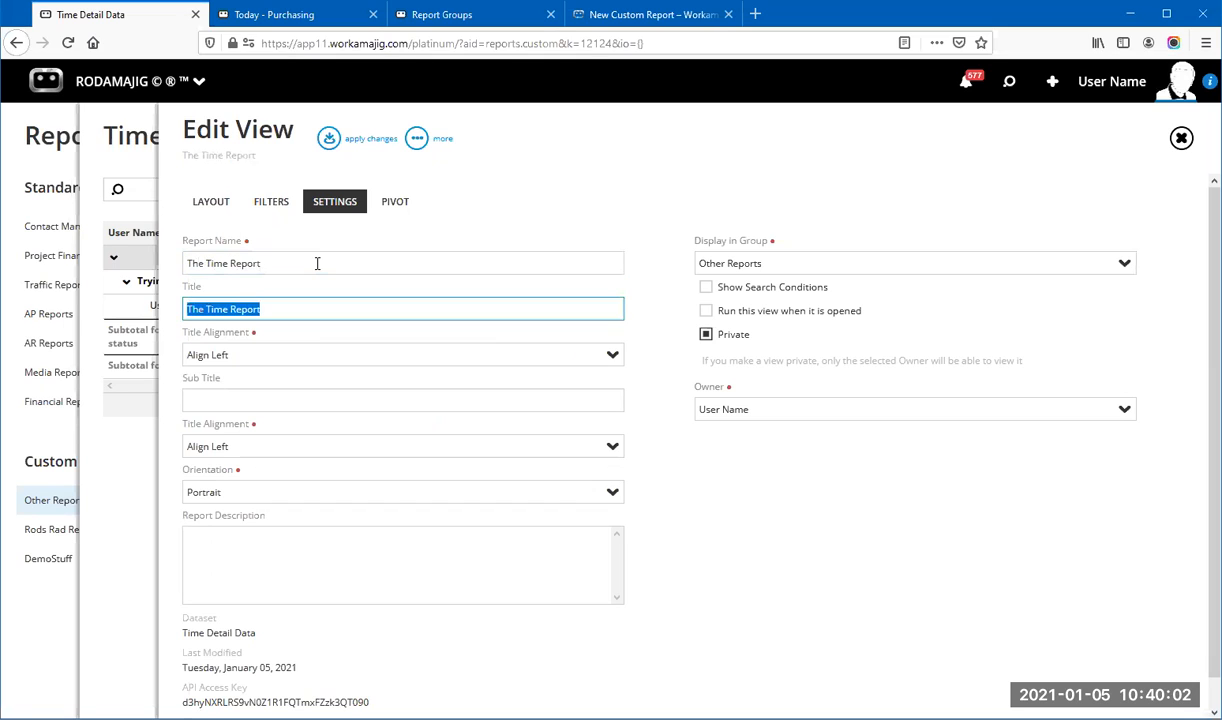
left_click(287, 262)
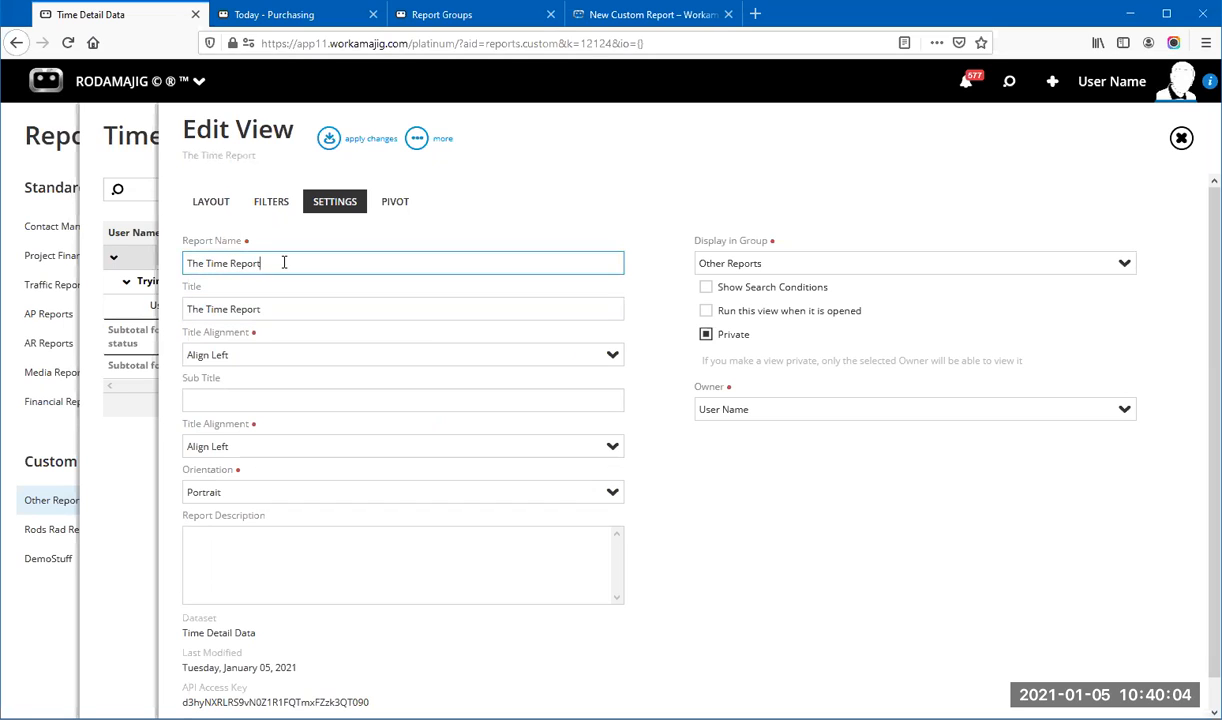
Step: Highlight the dataset name in the report's settings and review the available Orientation options
triple_click(246, 633)
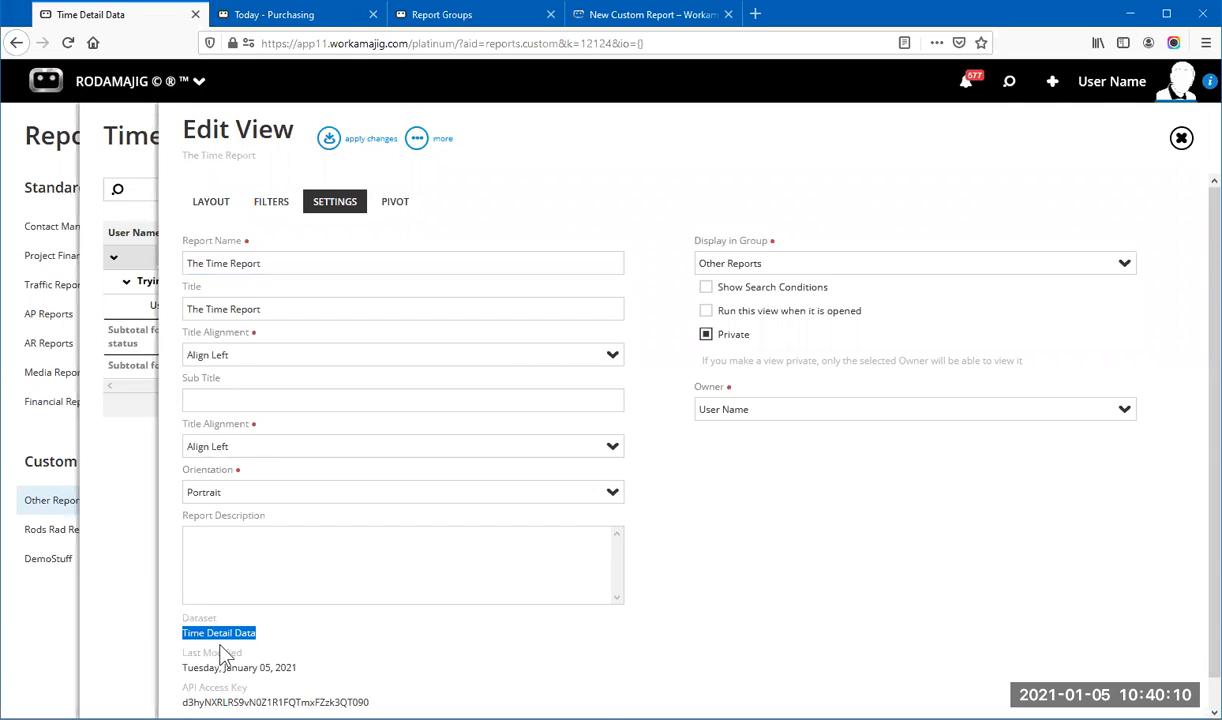
left_click(272, 643)
left_click(343, 532)
left_click(610, 496)
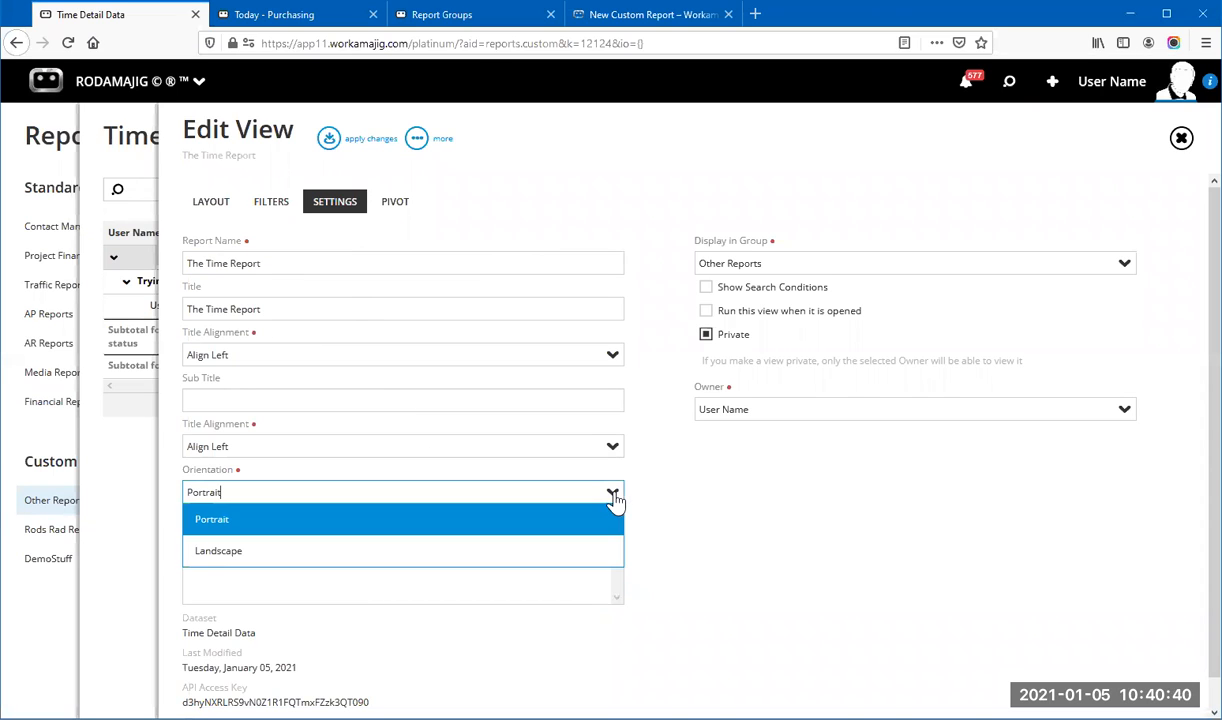
left_click(653, 490)
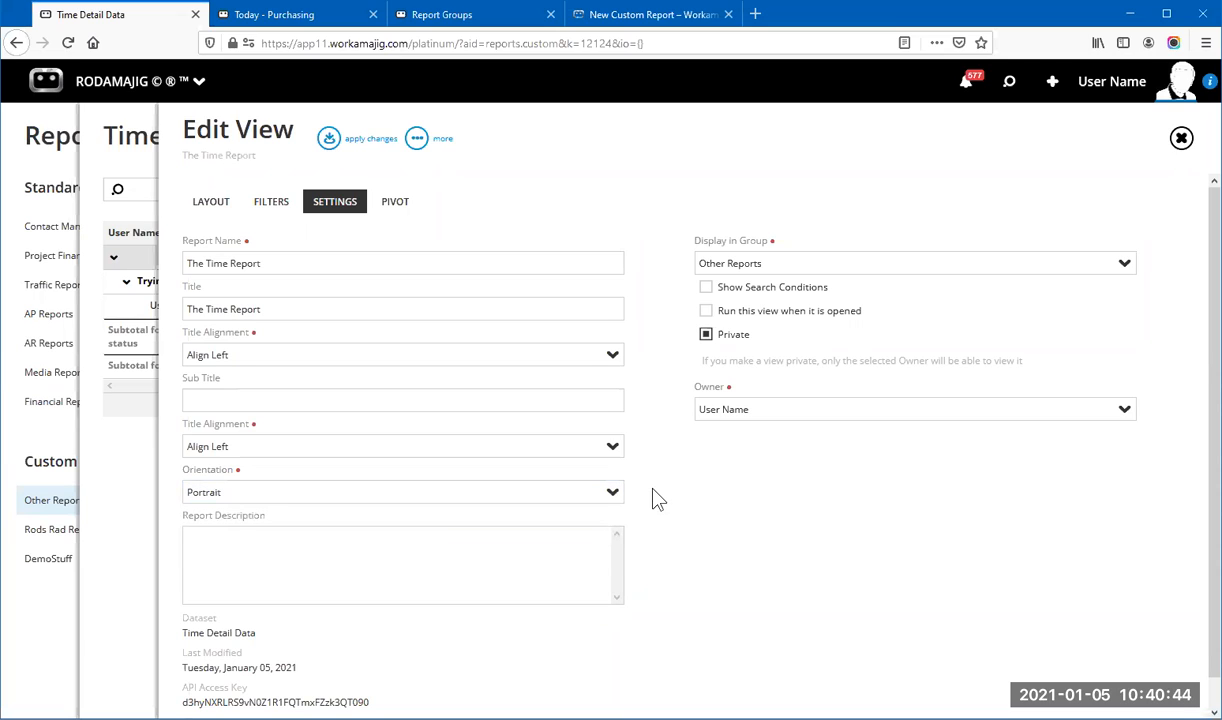
Step: Set the report to display in the Time Analysis Reports group
left_click(1066, 264)
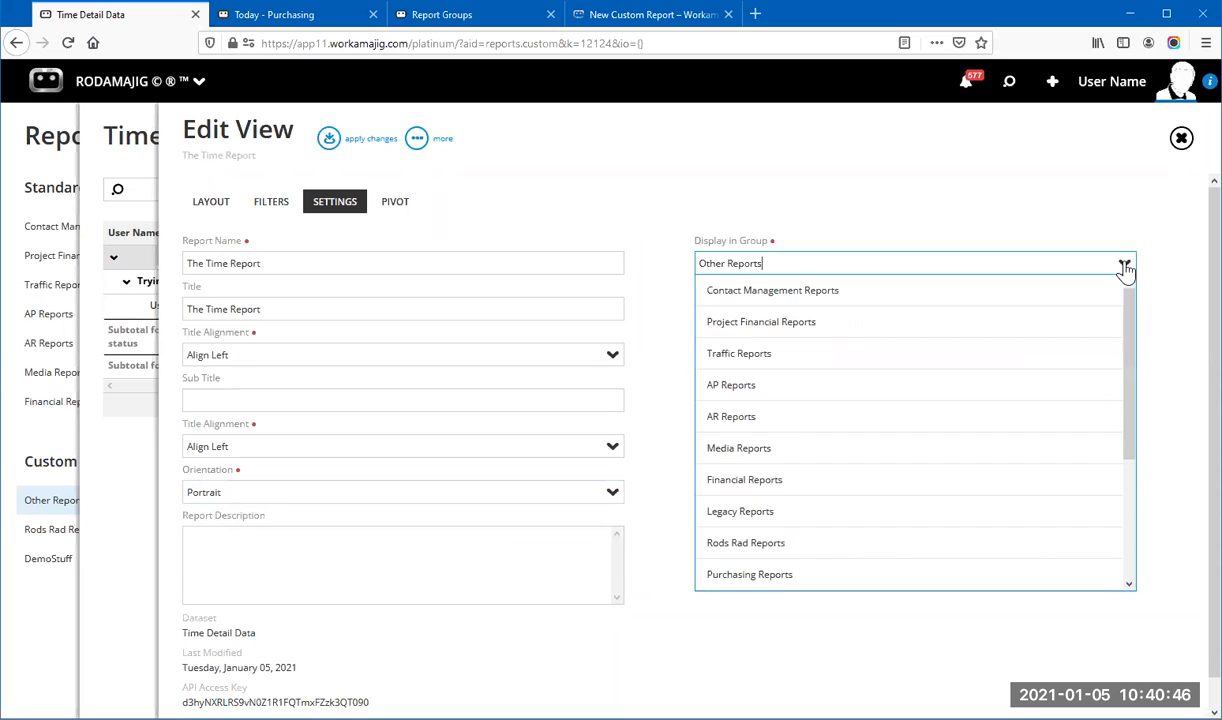
scroll(1060, 430, "down", 3)
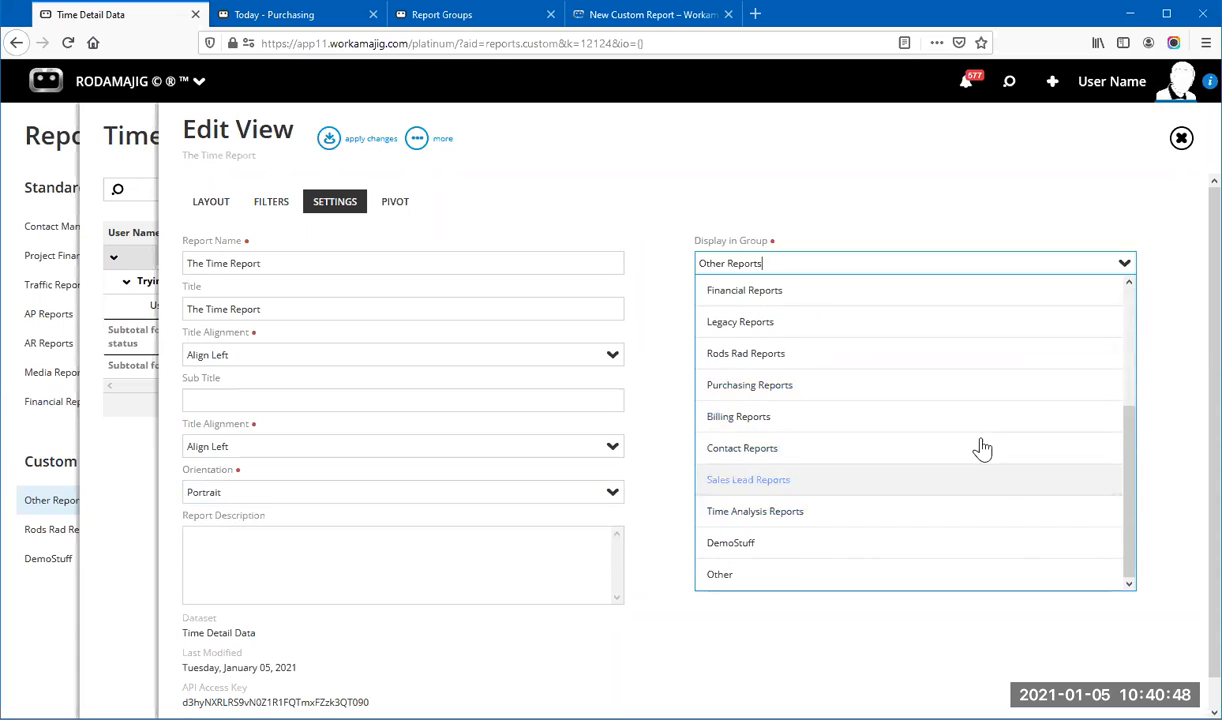
left_click(975, 520)
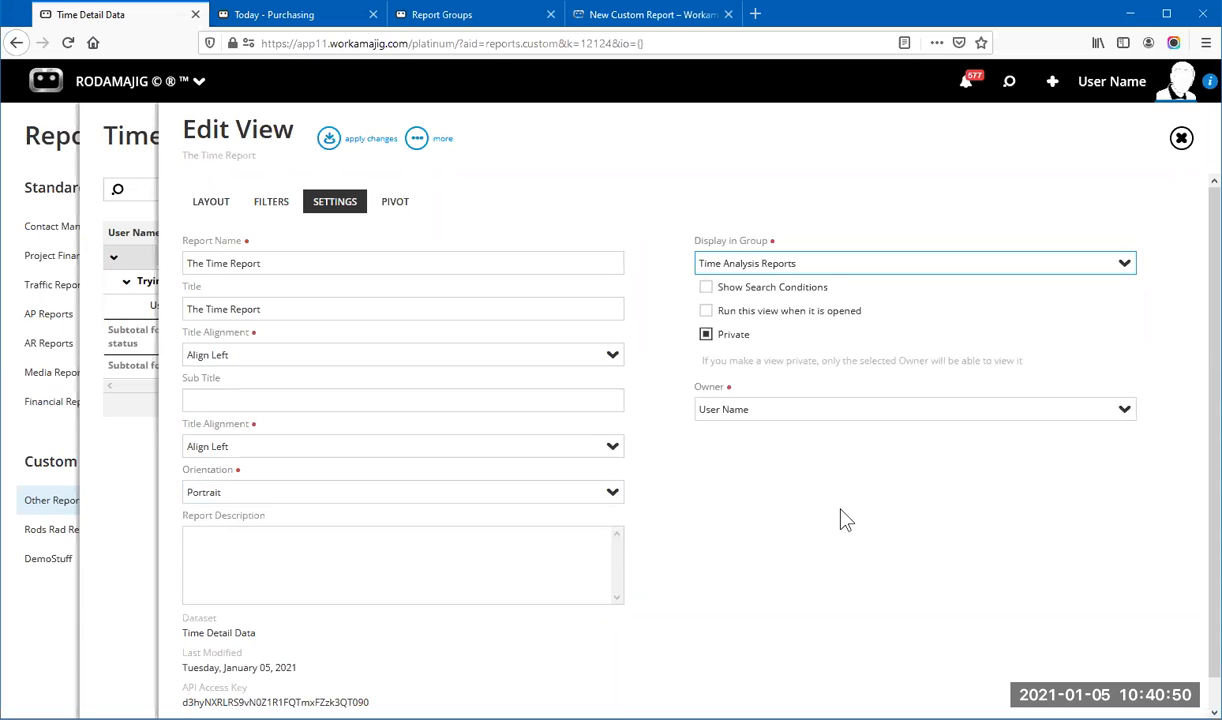
Step: Turn off the report's Private option and make it visible to all the security groups
left_click(705, 336)
left_click(790, 466)
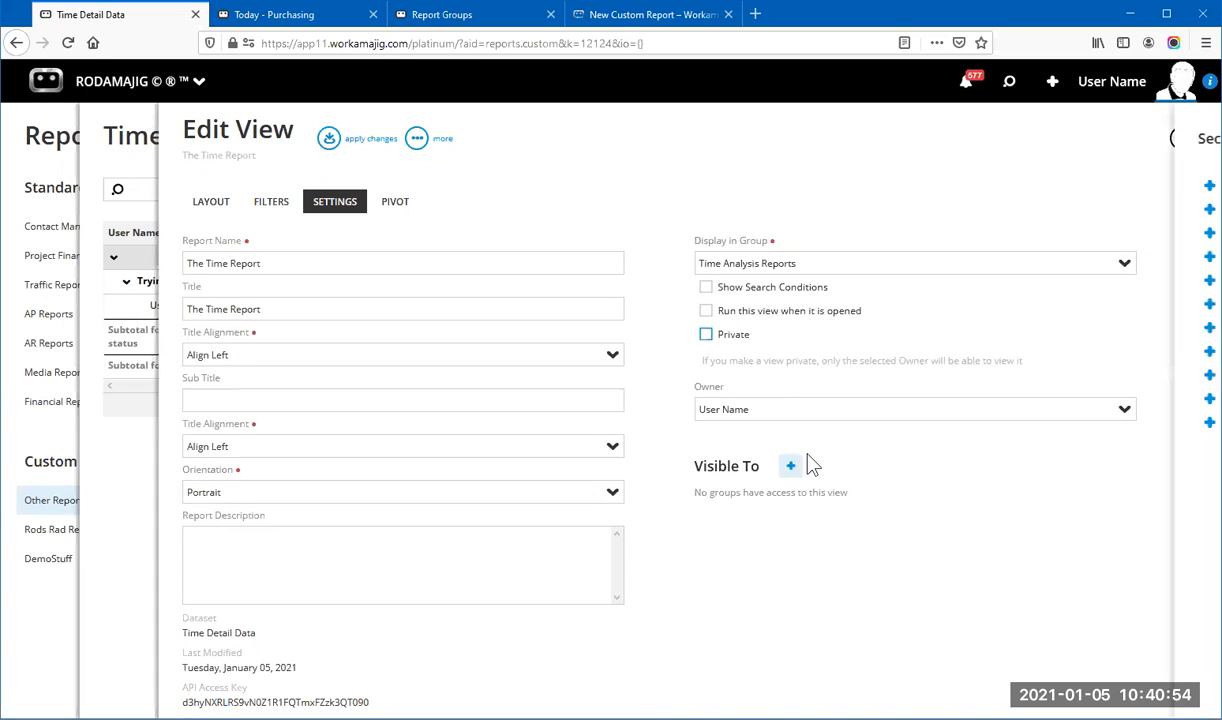
left_click(1019, 186)
double_click(1019, 186)
double_click(1019, 186)
left_click(1019, 186)
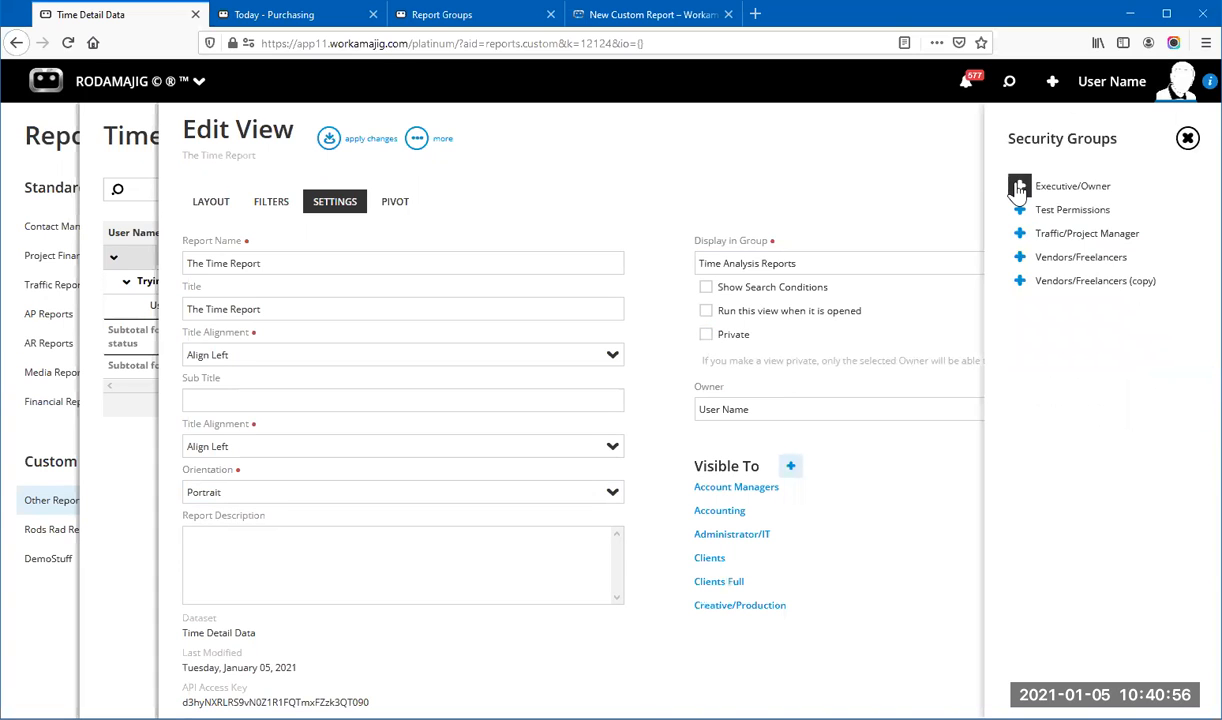
left_click(1019, 186)
double_click(1019, 186)
double_click(1019, 186)
double_click(1019, 185)
left_click(794, 169)
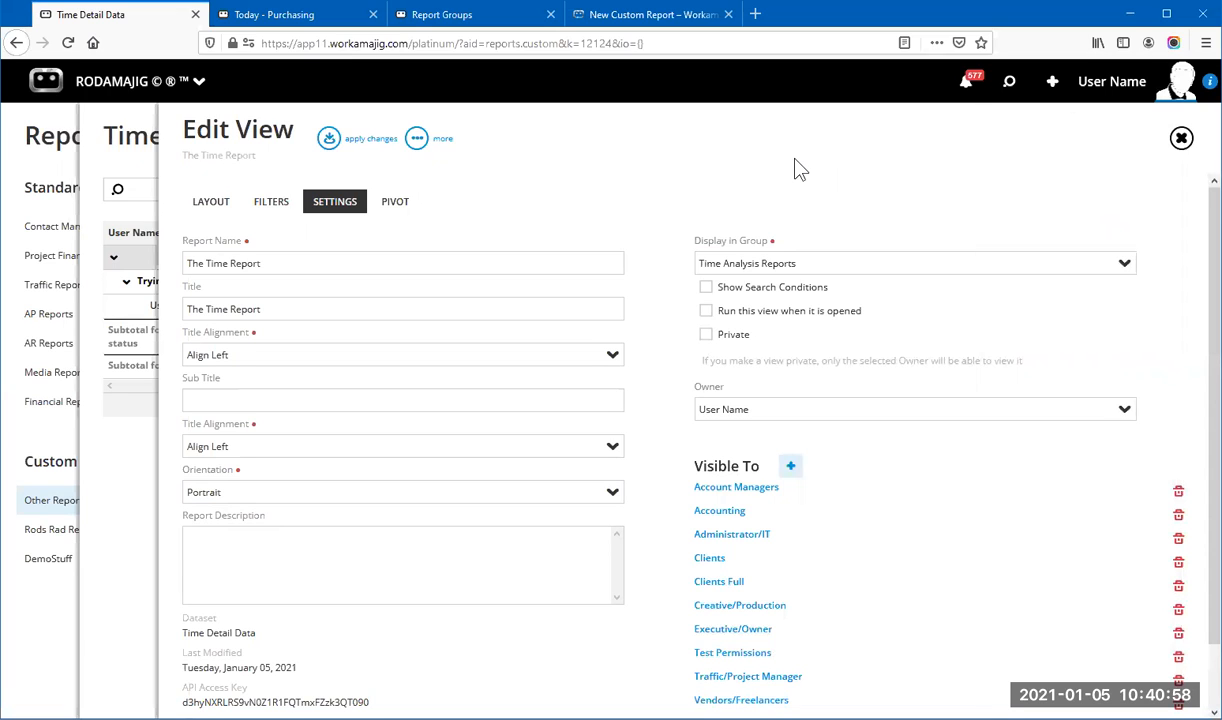
Step: Apply the option to run this view when it is opened, and display the report's search criteria
left_click(707, 312)
left_click(329, 139)
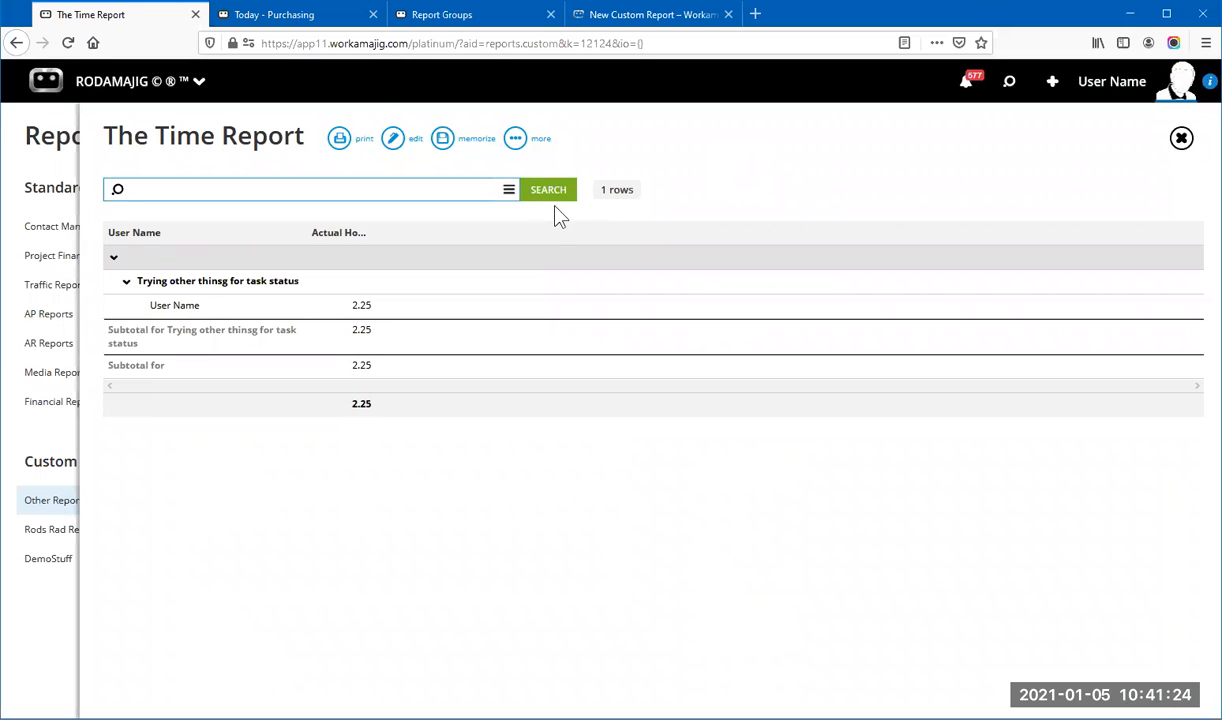
left_click(508, 194)
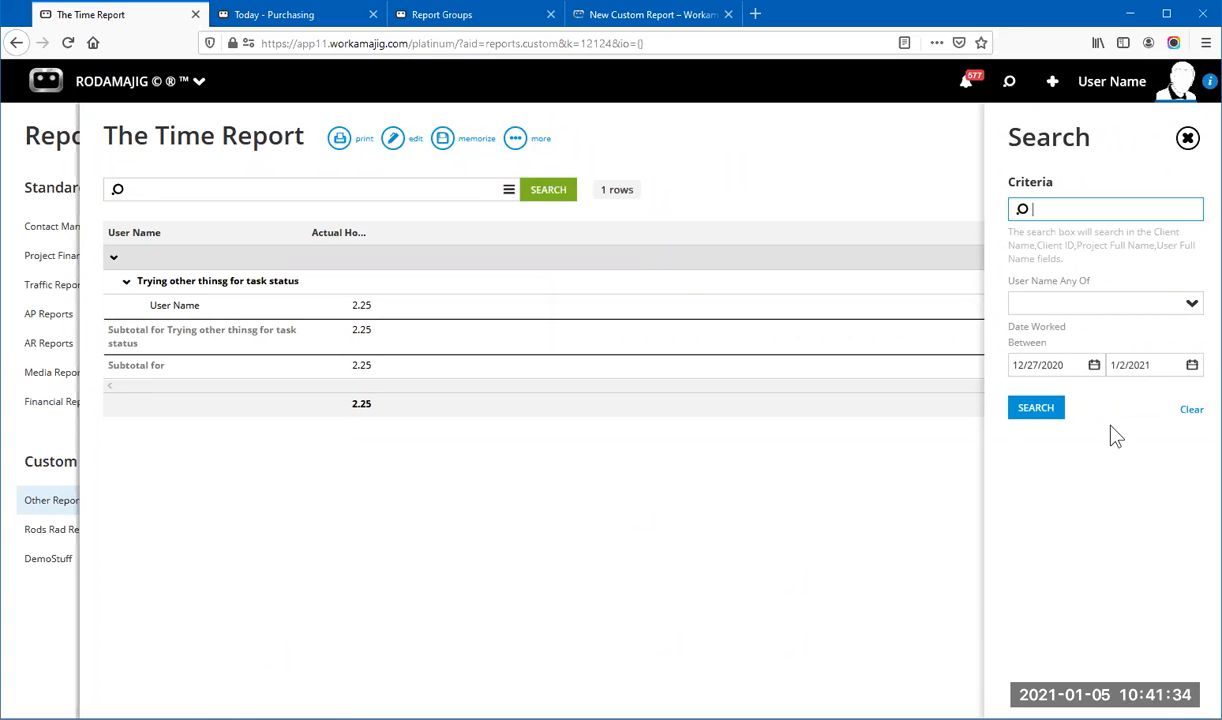
Step: Reopen the report for editing and change the User Name filter's condition to Is Me
left_click(391, 150)
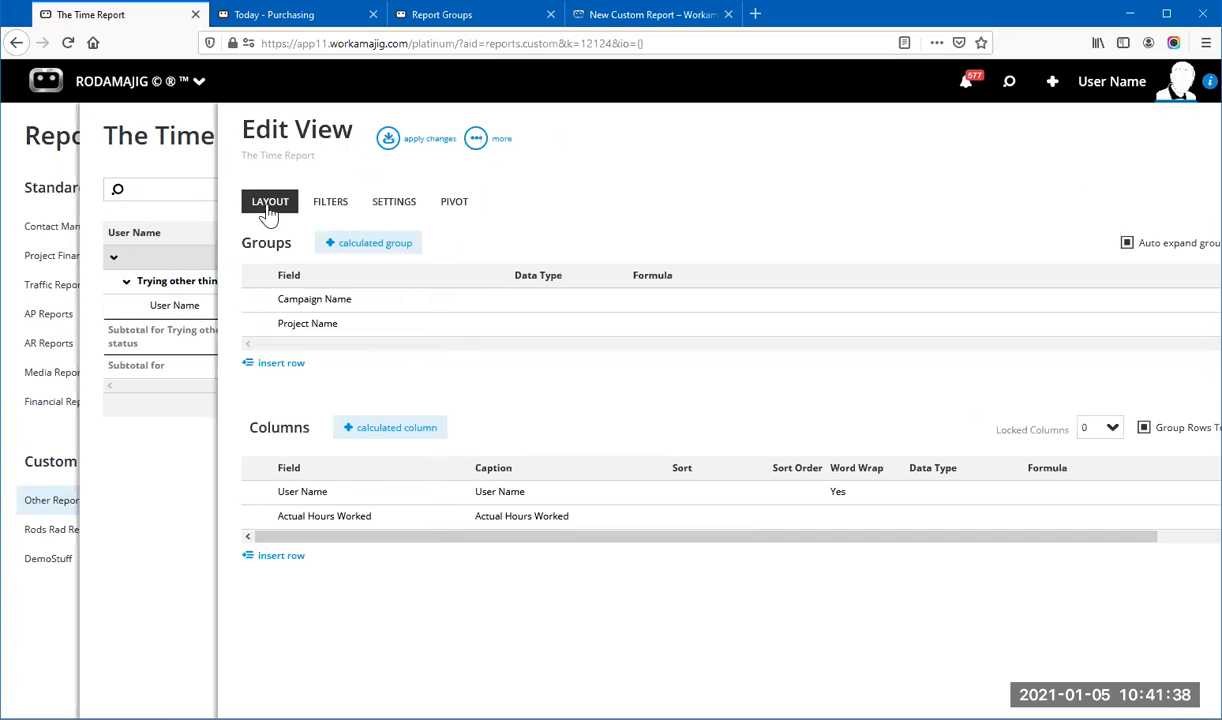
left_click(271, 202)
left_click(290, 300)
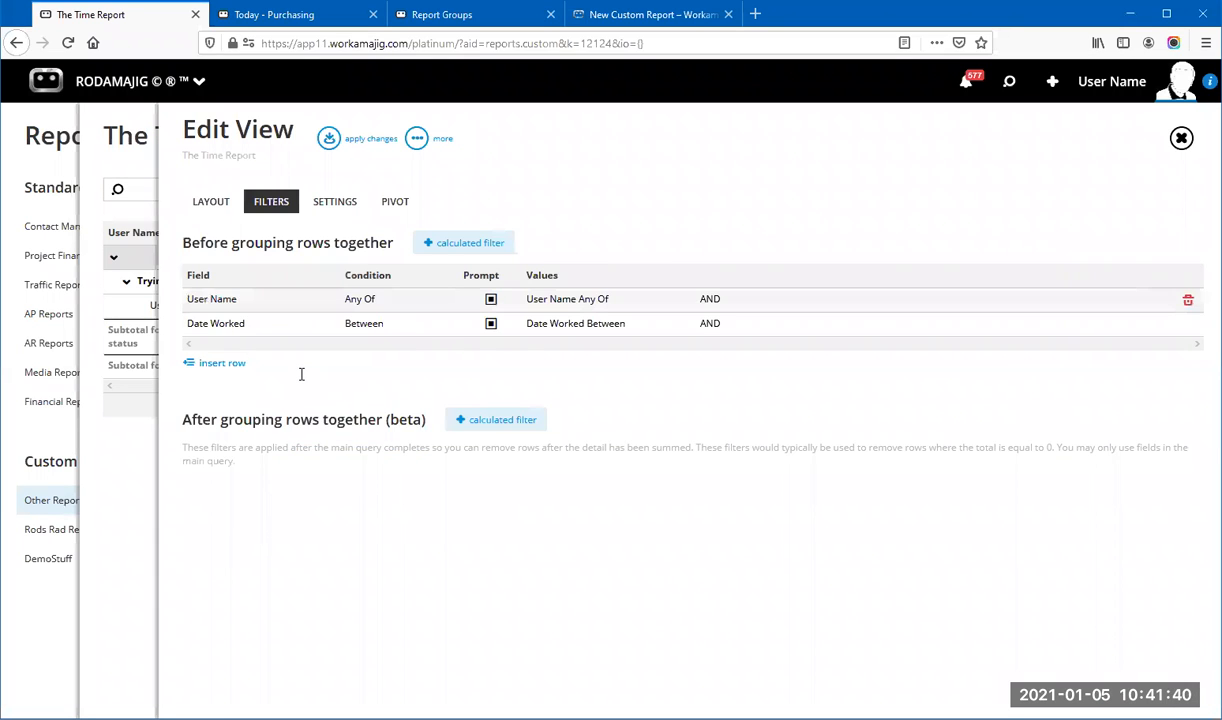
left_click(300, 374)
type("is me")
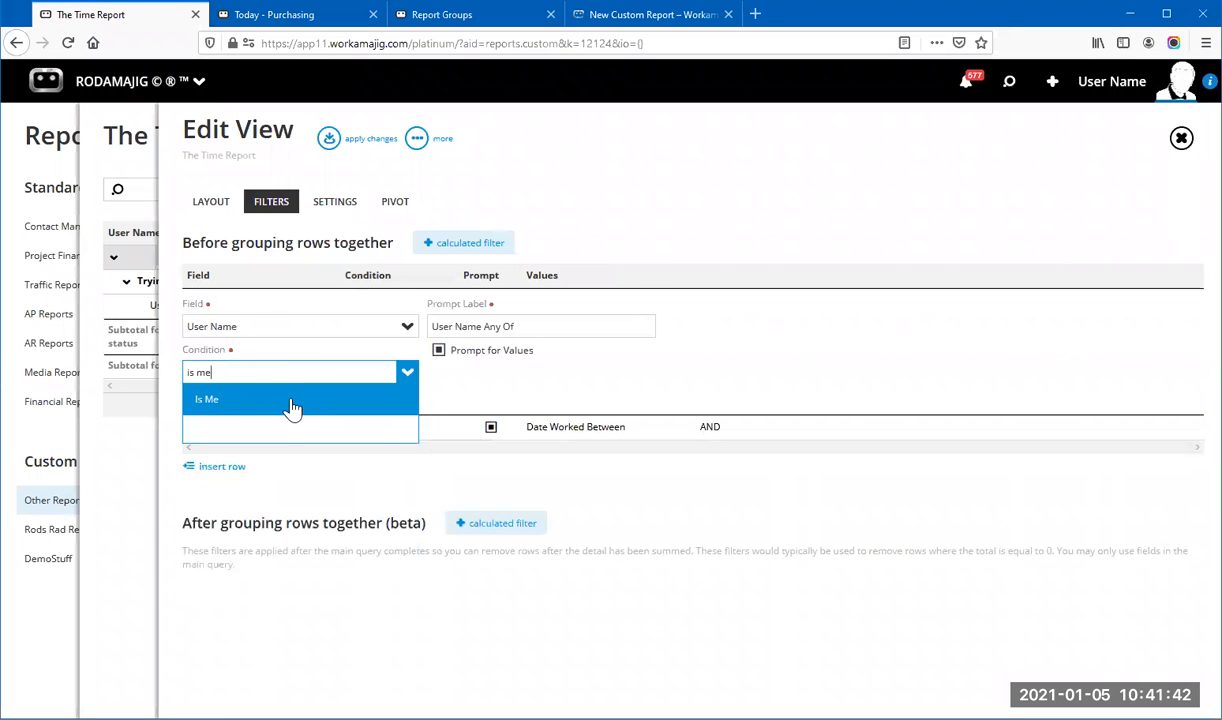
key("Return")
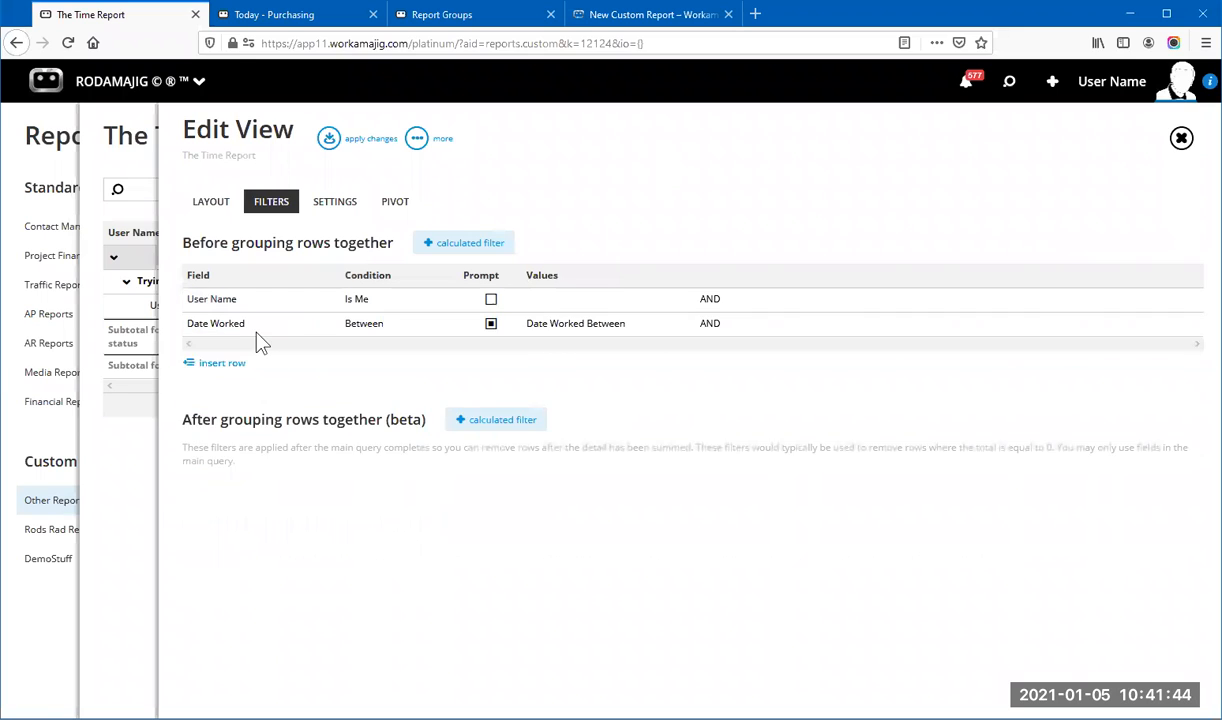
Step: Change the Date Worked filter's condition to Last Week
left_click(244, 320)
left_click(279, 395)
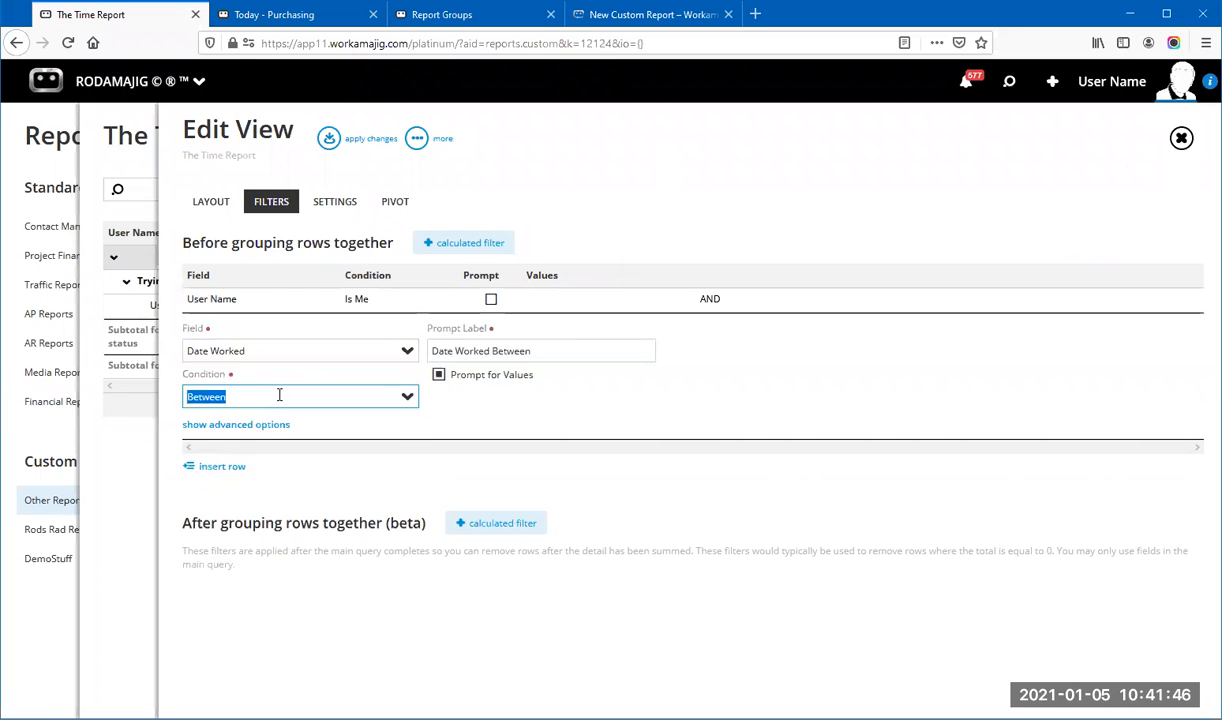
type("last")
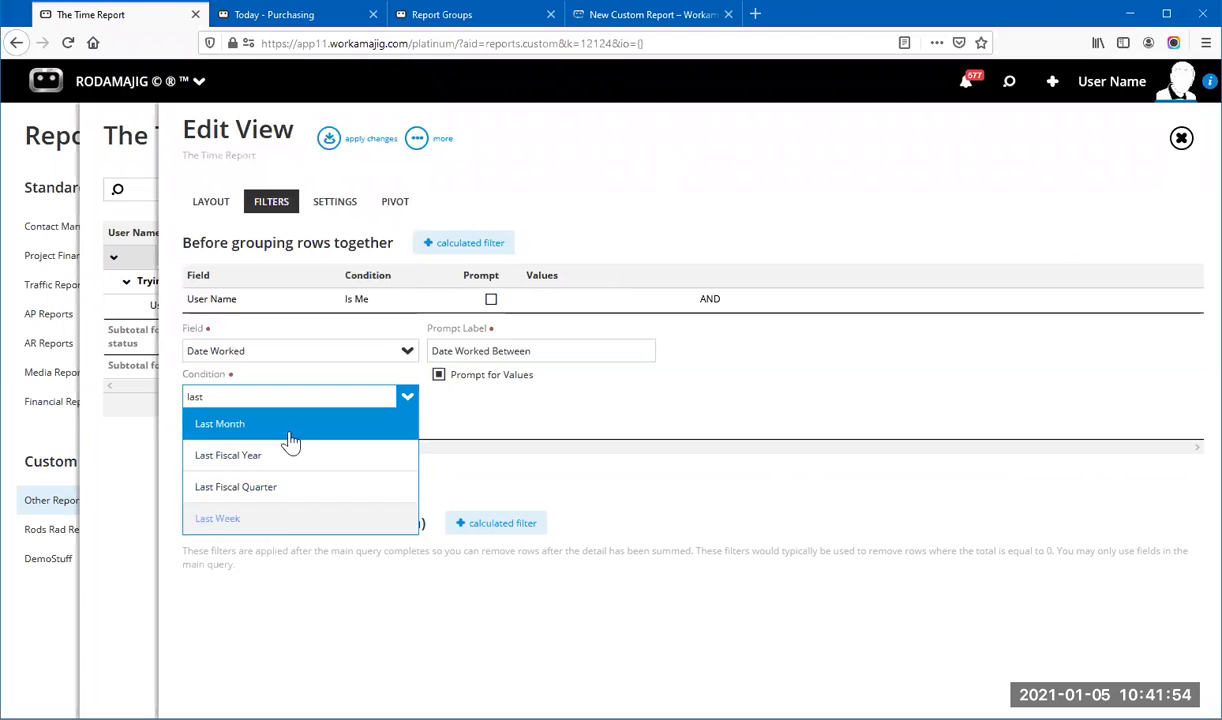
left_click(266, 522)
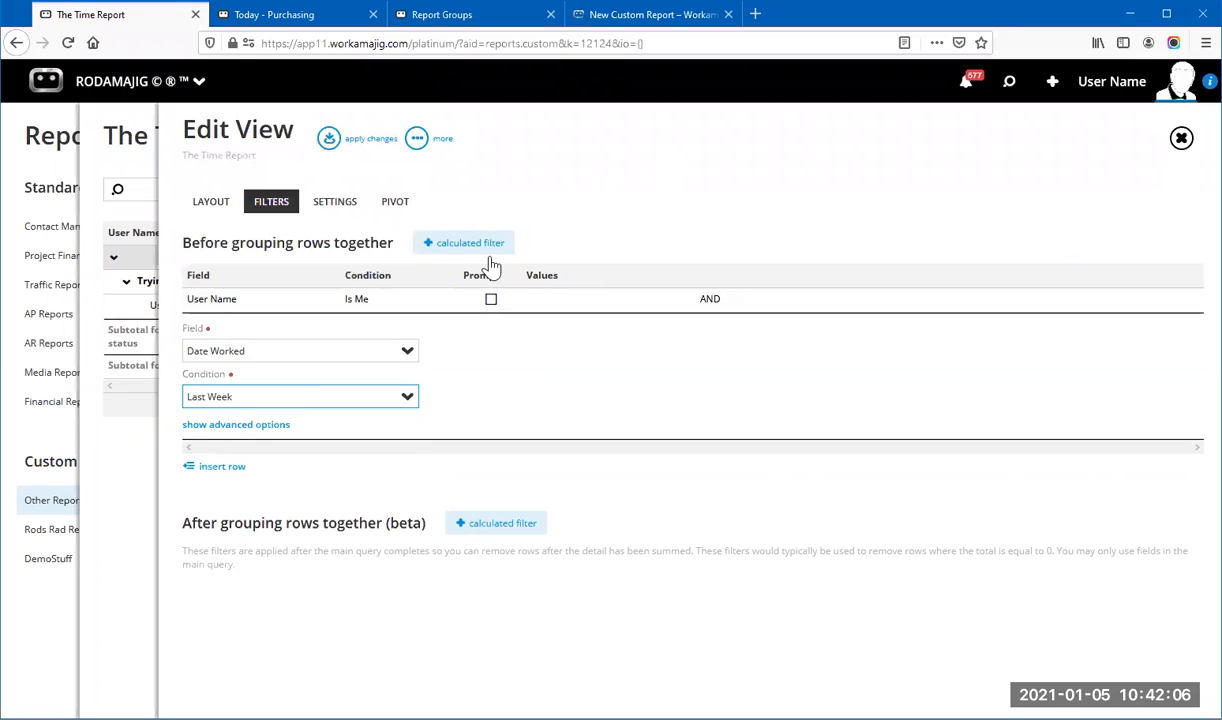
left_click(788, 92)
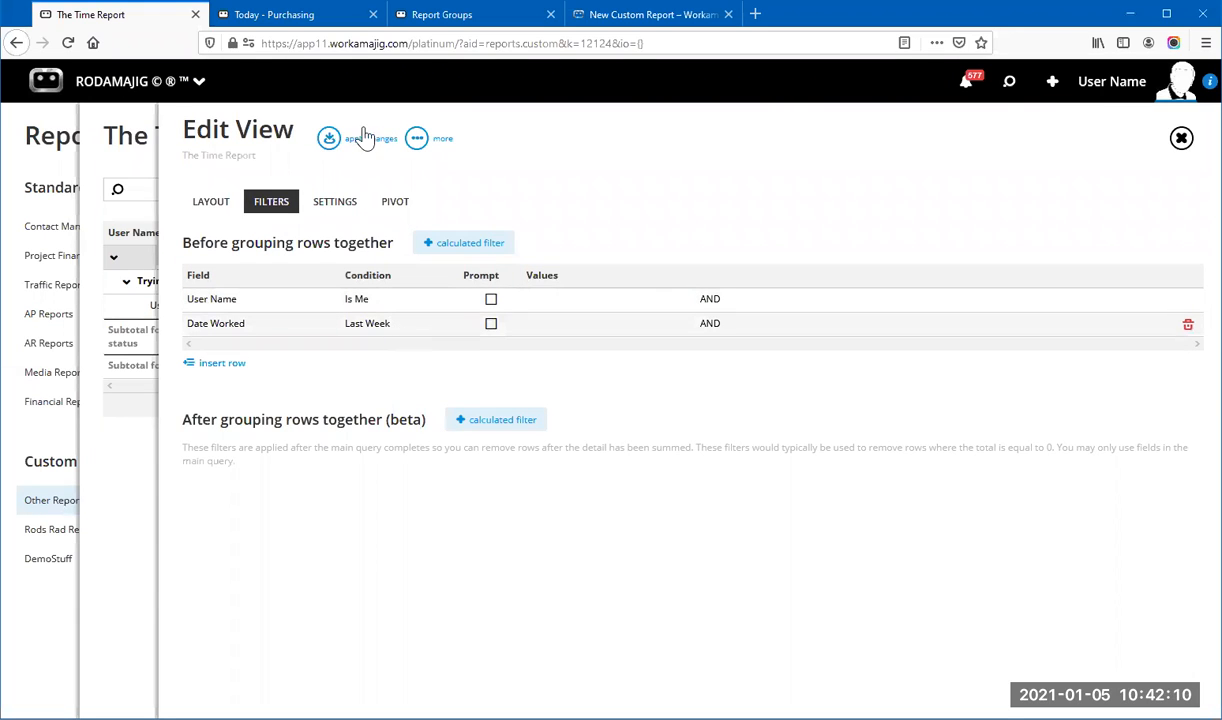
Step: Apply the filter changes to The Time Report and memorize the report
left_click(331, 139)
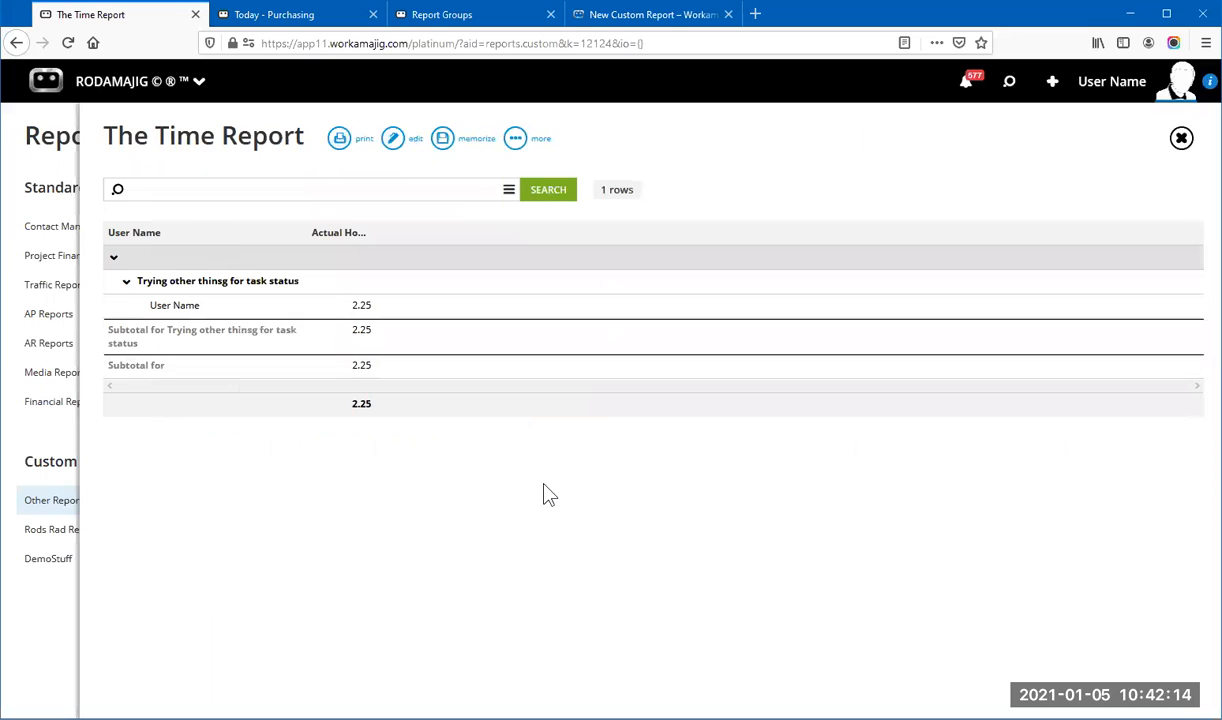
left_click(508, 192)
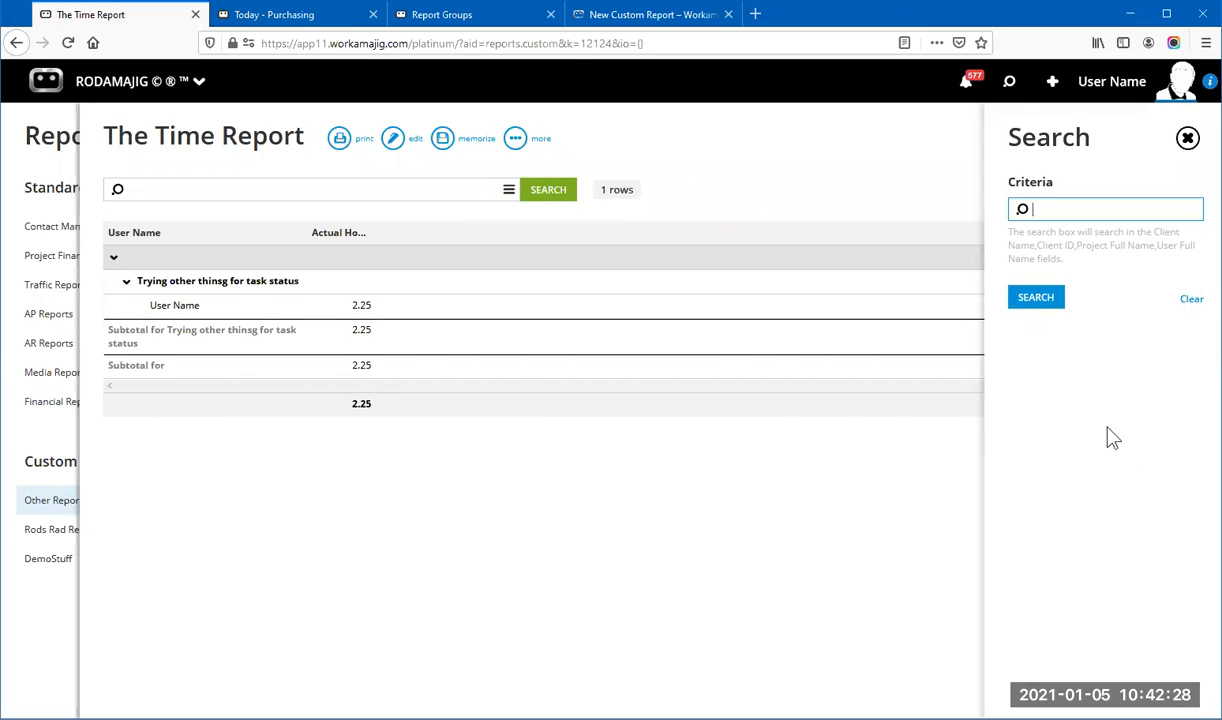
left_click(447, 143)
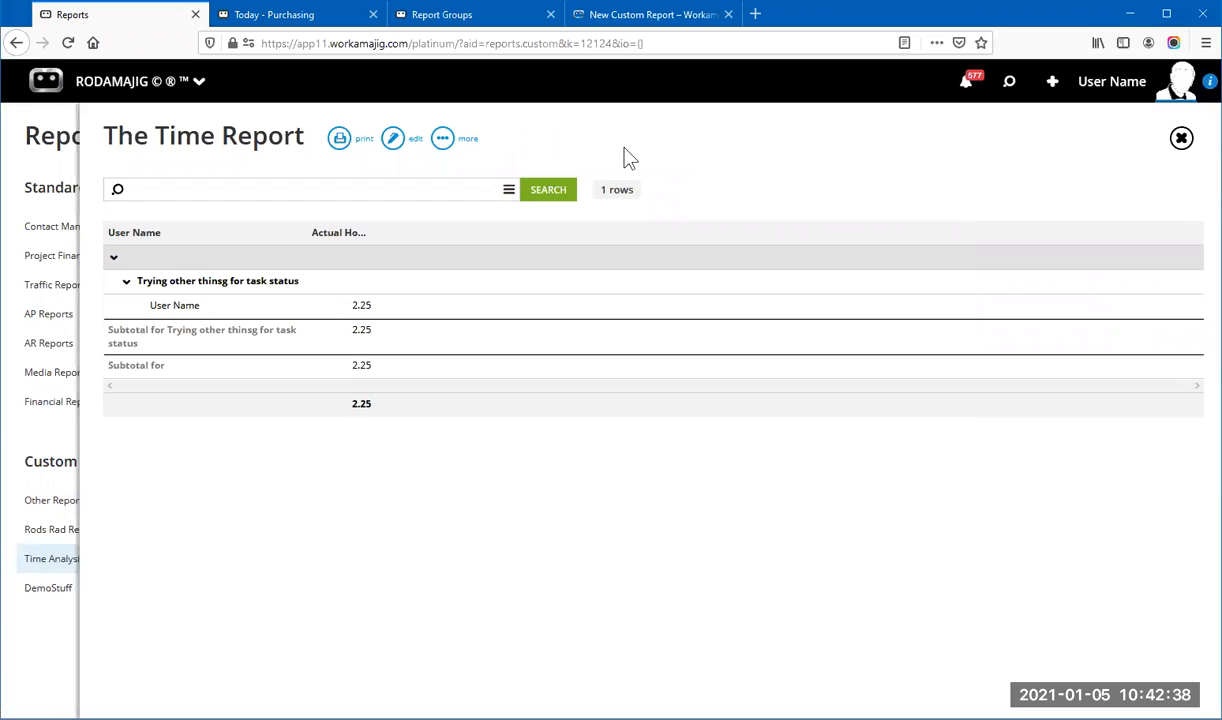
Step: Open a new schedule for The Time Report and look at the people selection for its email recipients
left_click(449, 140)
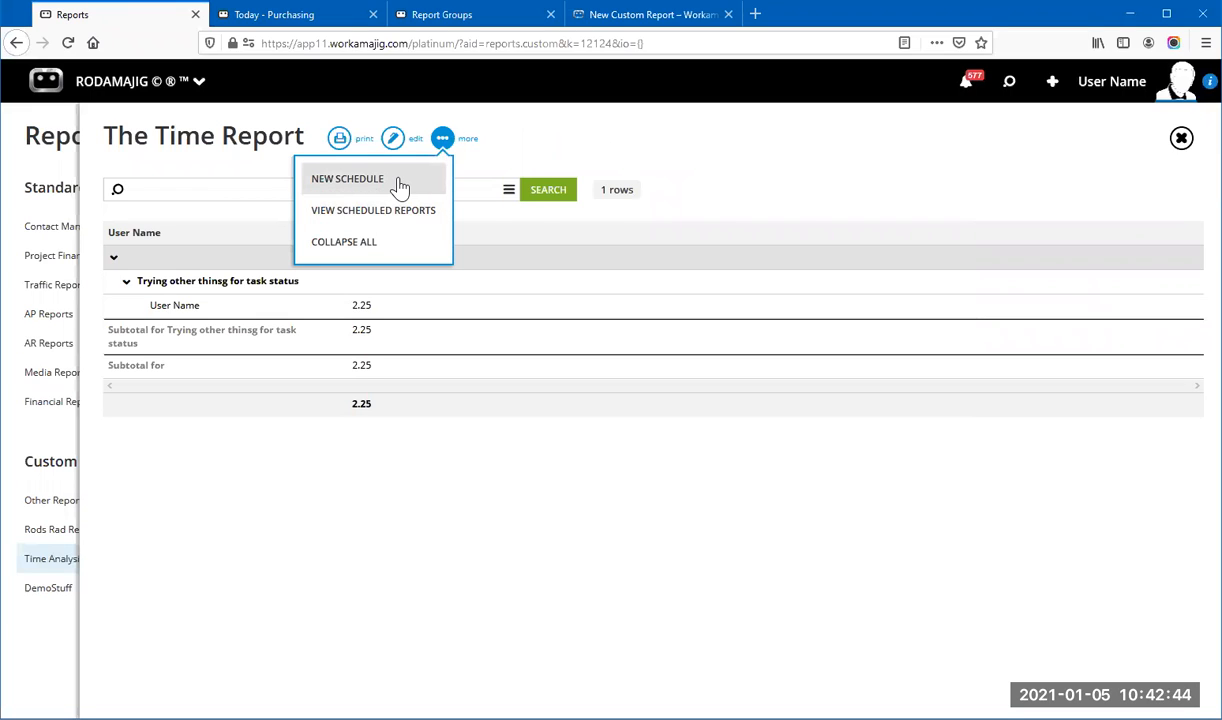
left_click(705, 160)
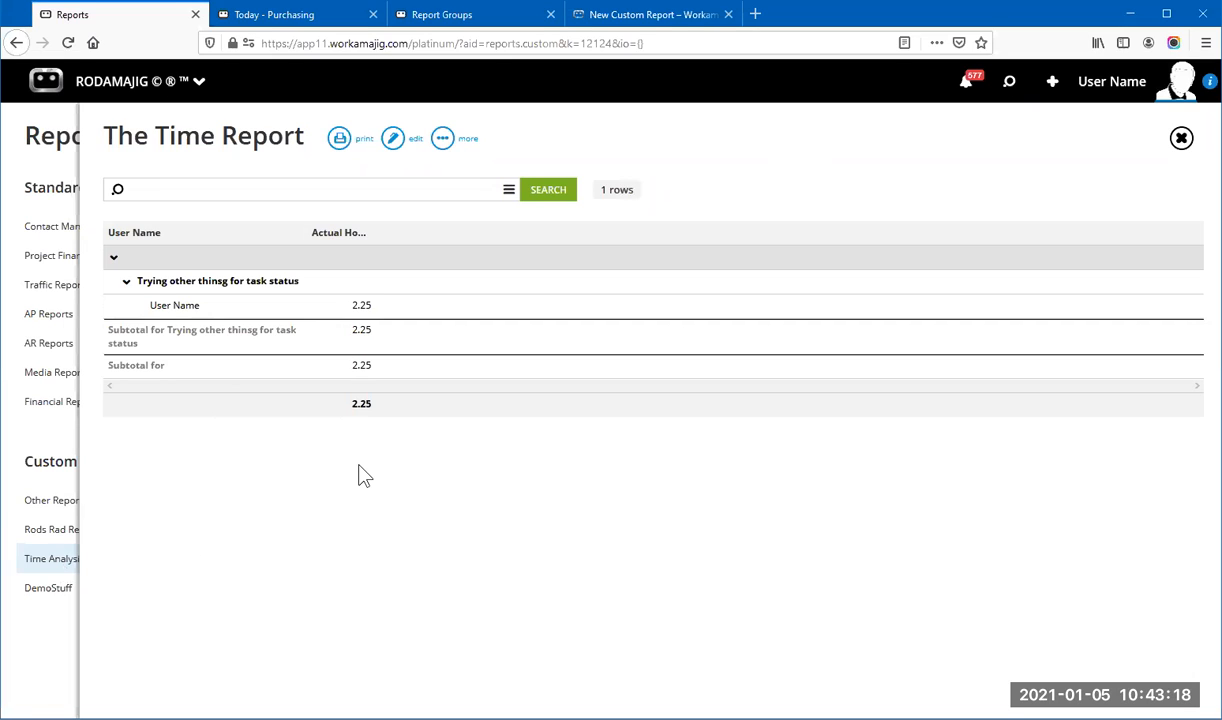
left_click(442, 140)
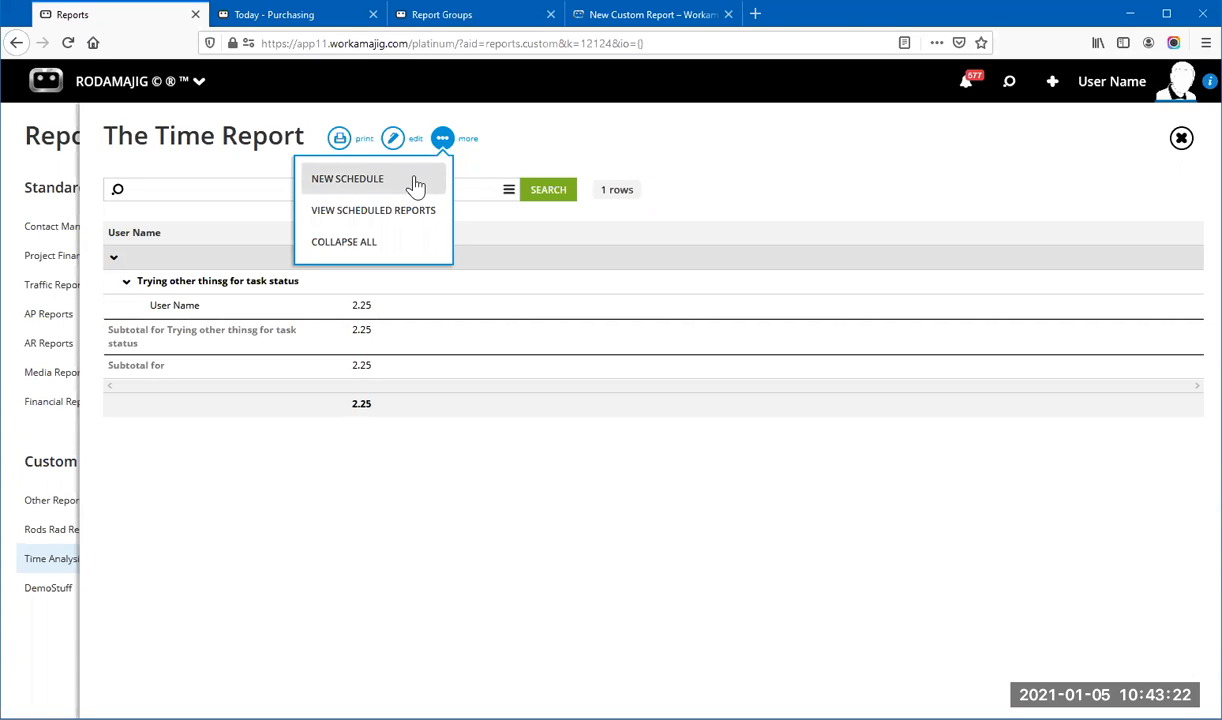
left_click(414, 186)
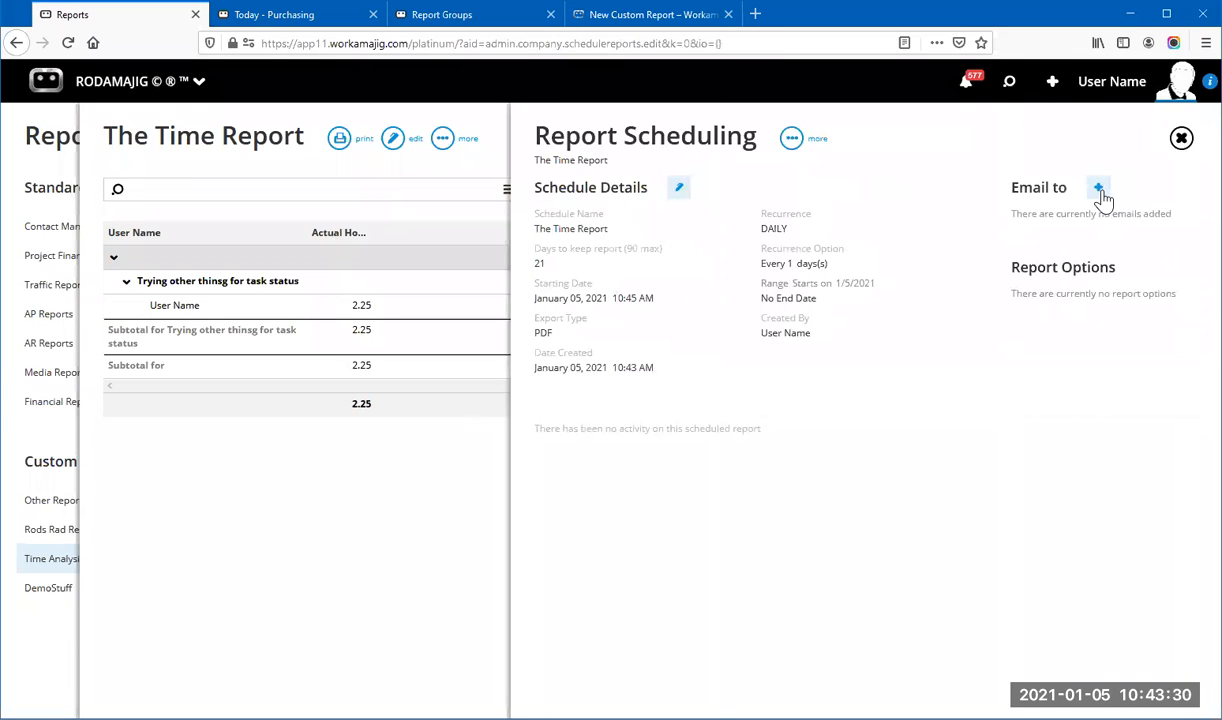
left_click(1098, 189)
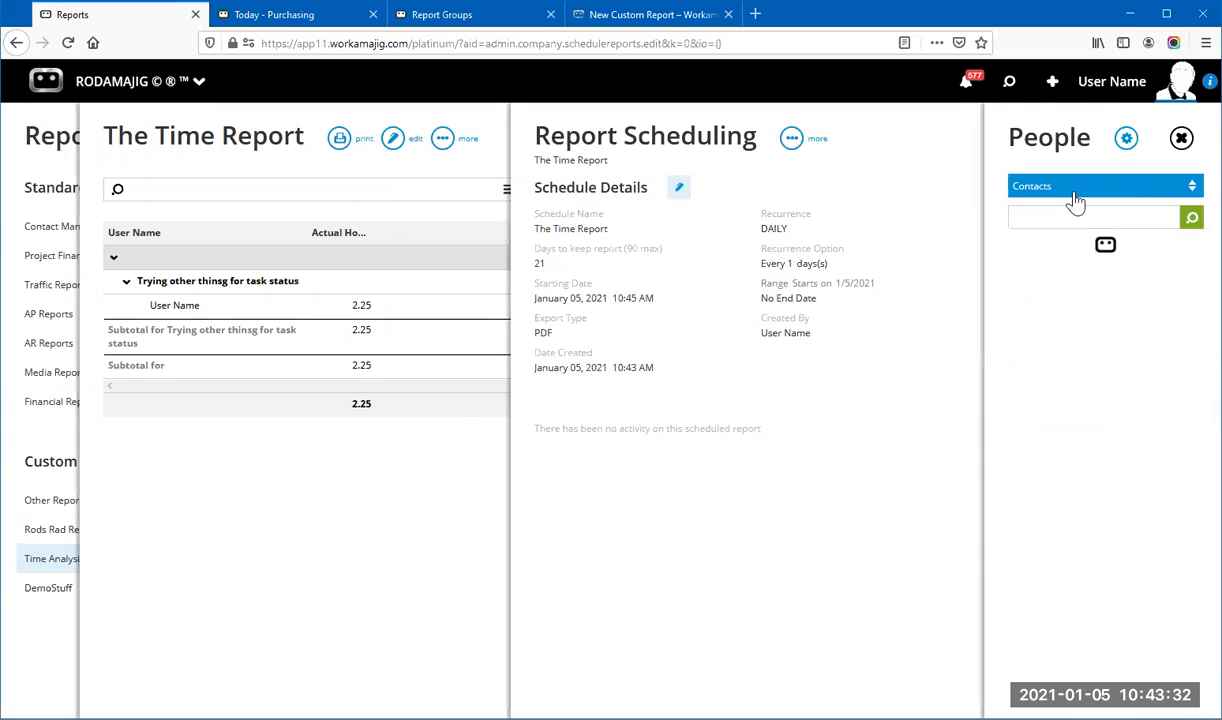
left_click(1180, 138)
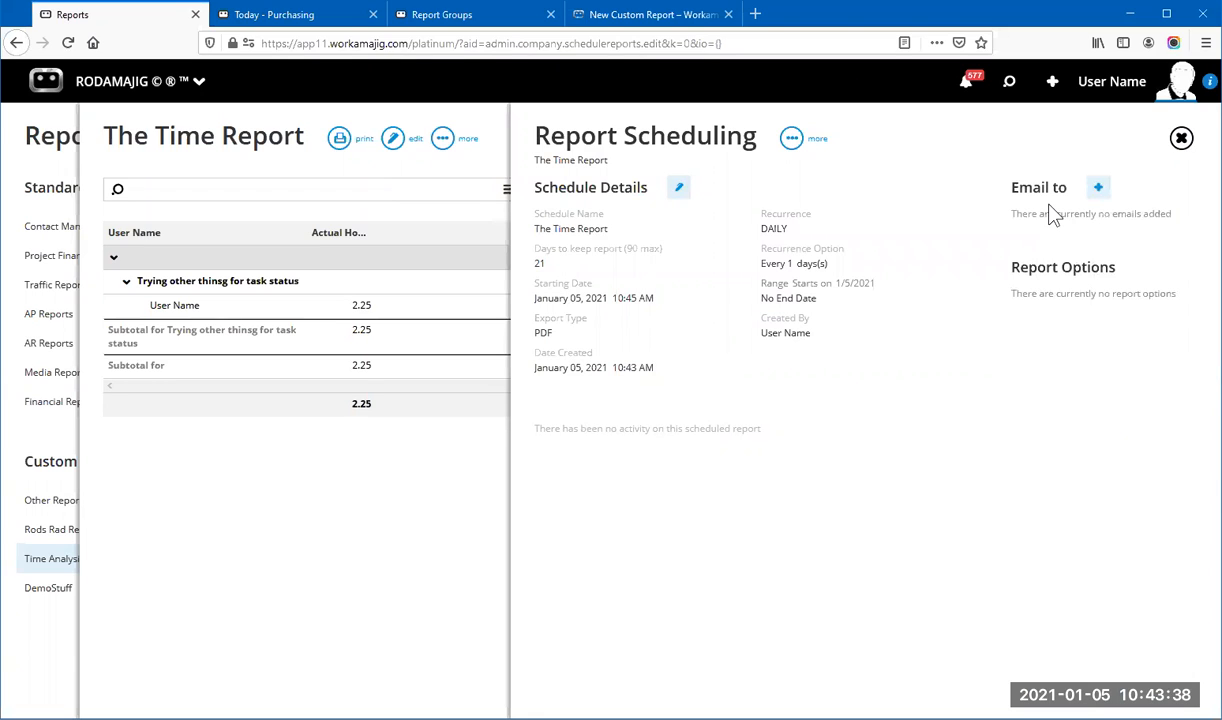
Step: Examine the schedule's export type, recurrence and range options, close scheduling, and look at the option for viewing scheduled reports
left_click(679, 188)
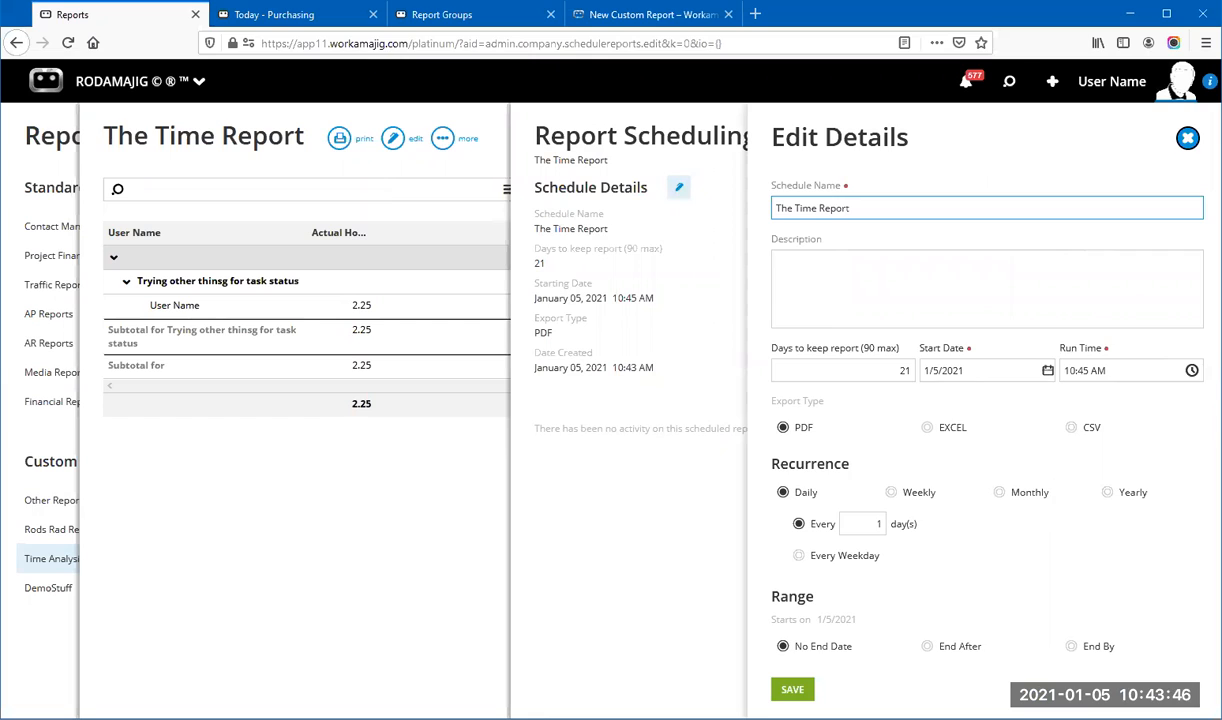
left_click(1187, 138)
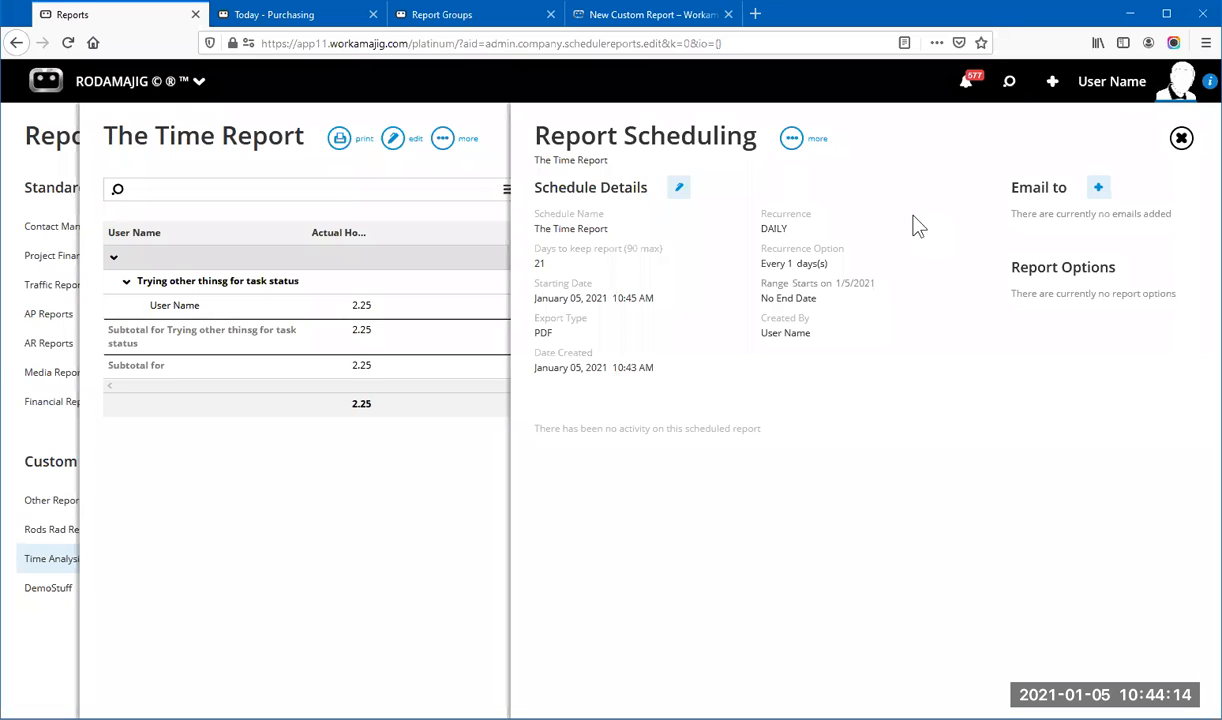
left_click(492, 505)
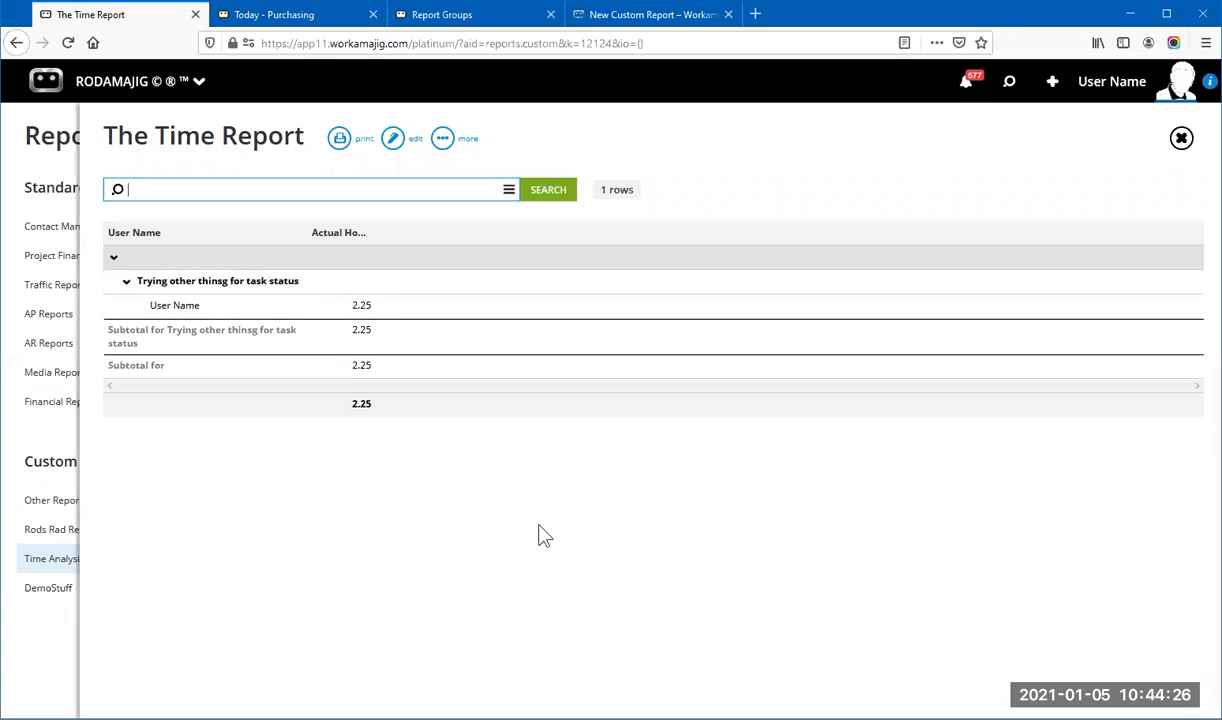
left_click(442, 140)
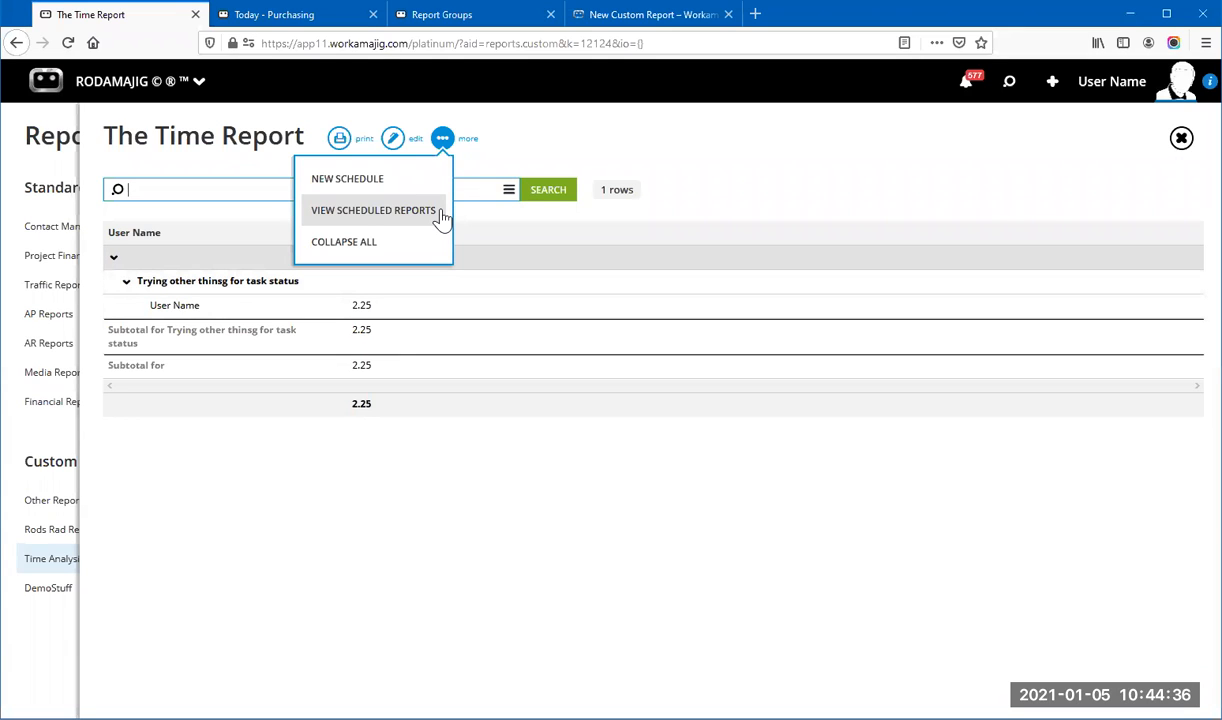
left_click(270, 472)
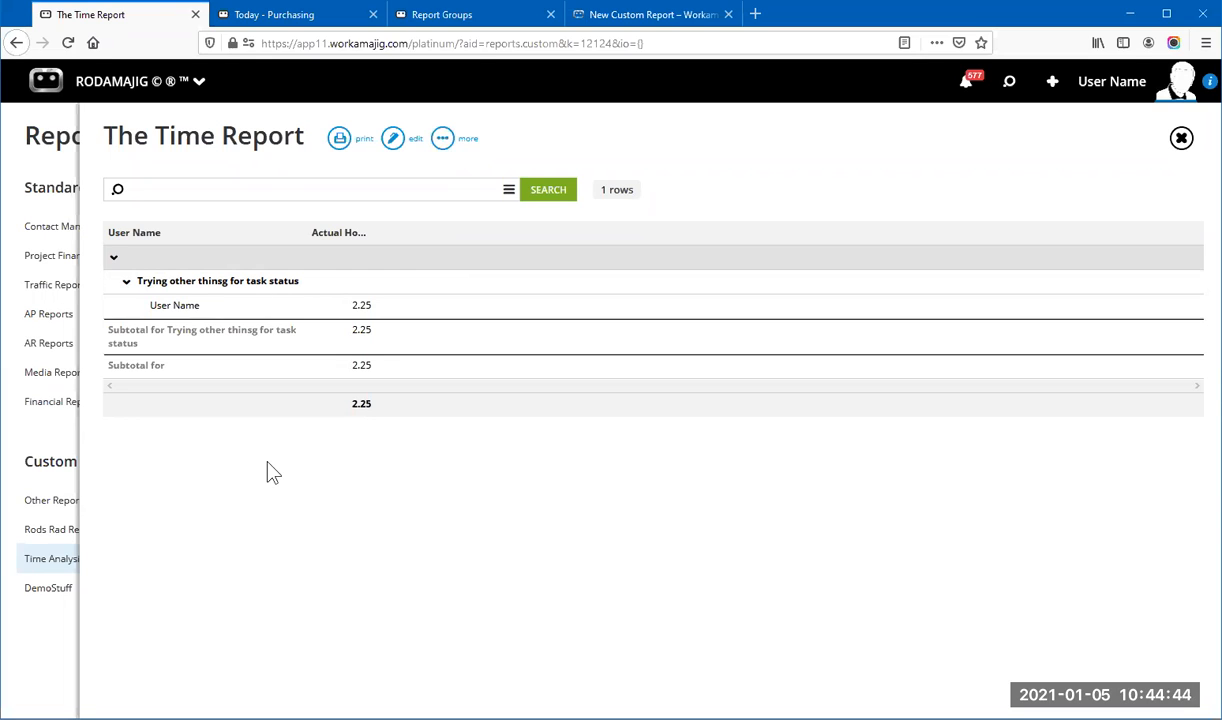
Step: Examine the pivot field list of The Time Report, then close the view editor and the report without saving changes
left_click(395, 141)
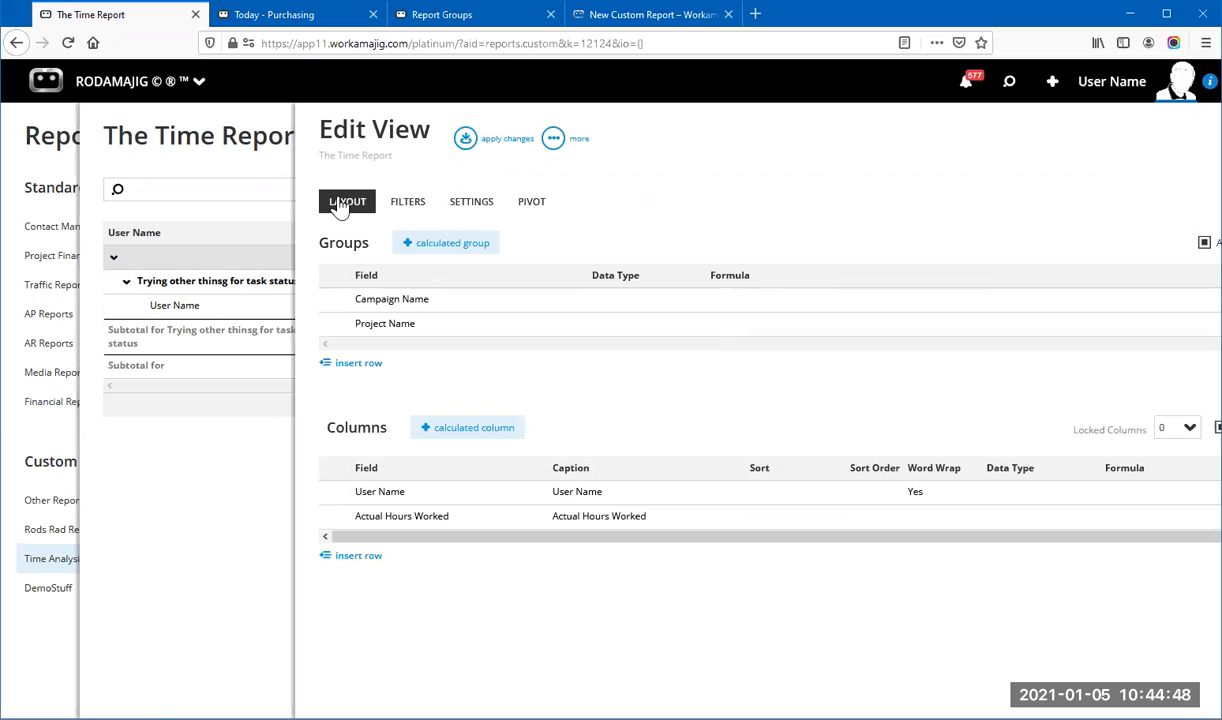
left_click(330, 204)
left_click(396, 203)
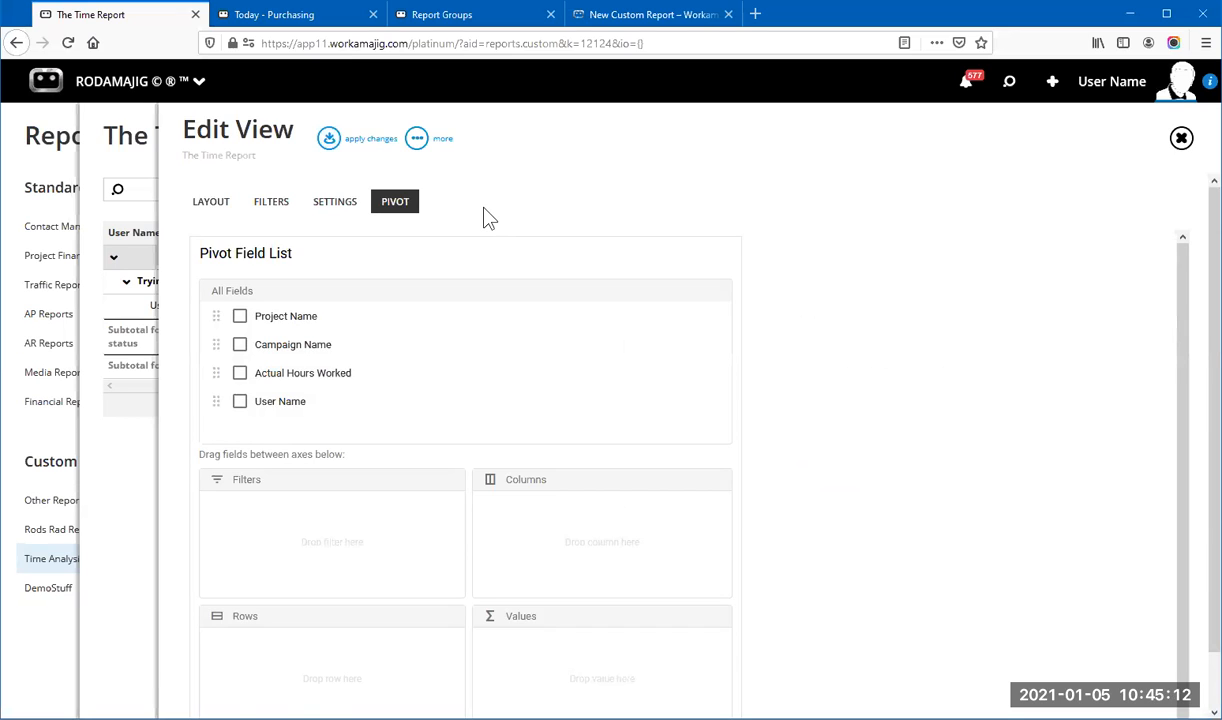
left_click(1182, 140)
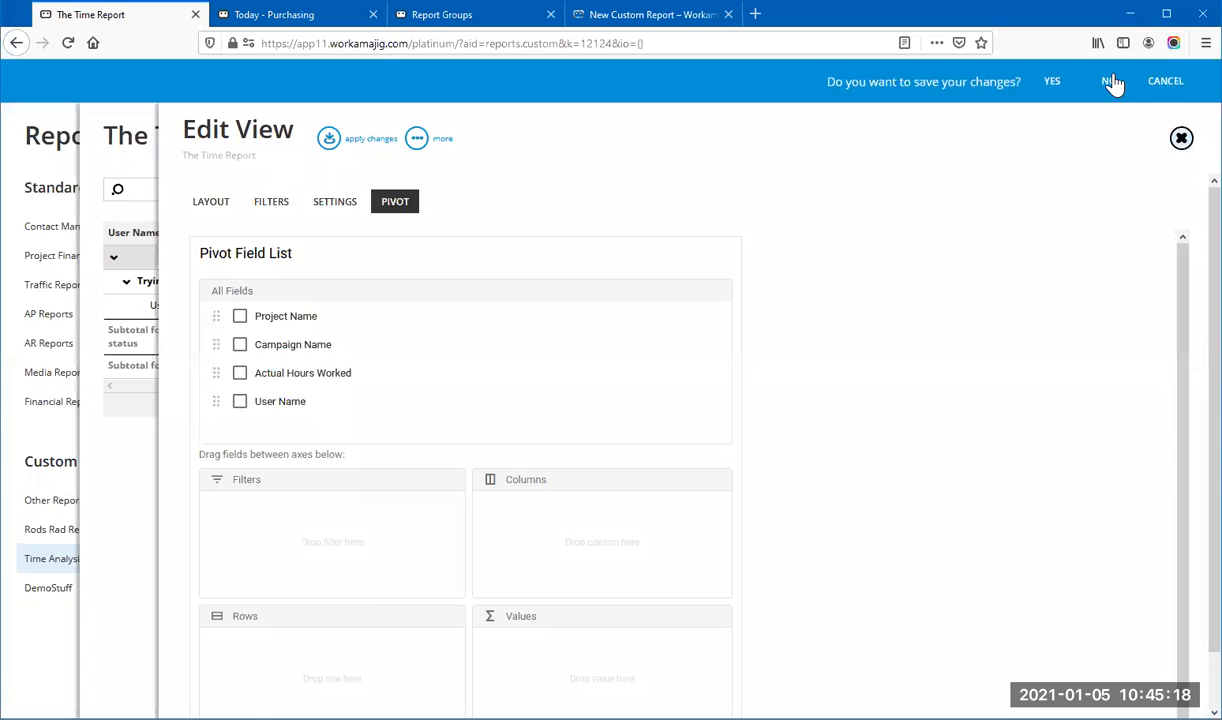
left_click(1182, 140)
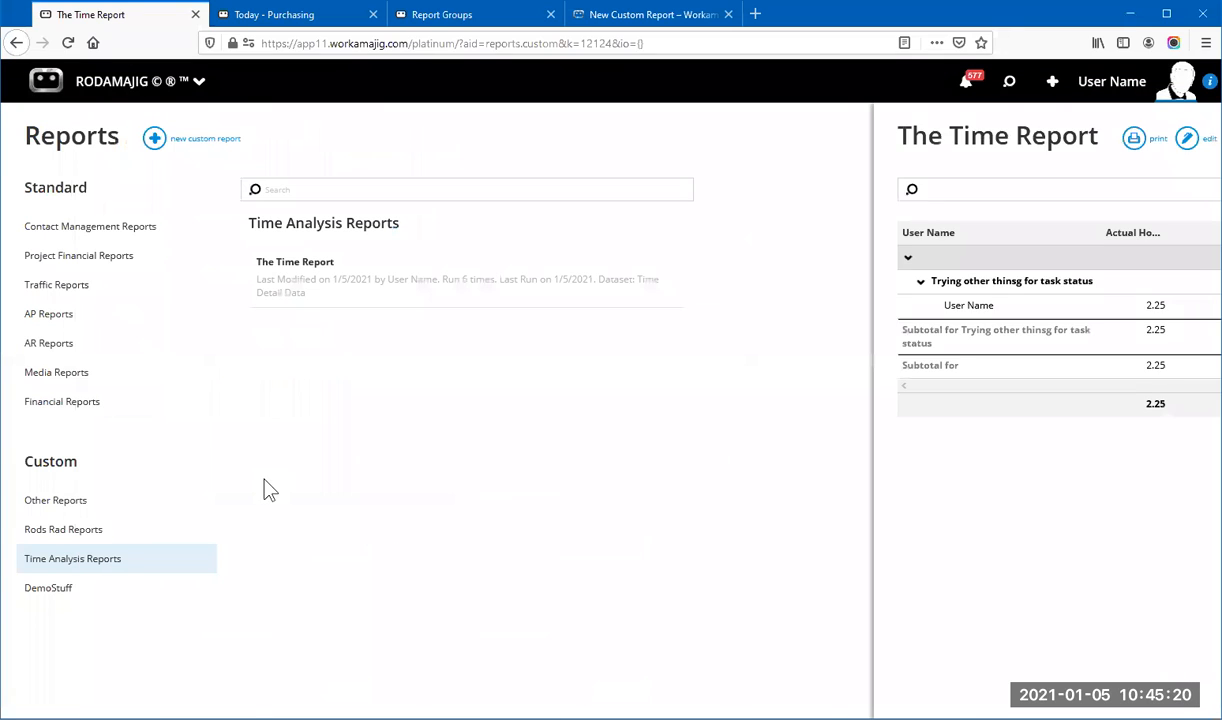
Step: Run the Client Billings by Month report from the DemoStuff group and examine its yearly groups and monthly amounts
left_click(96, 597)
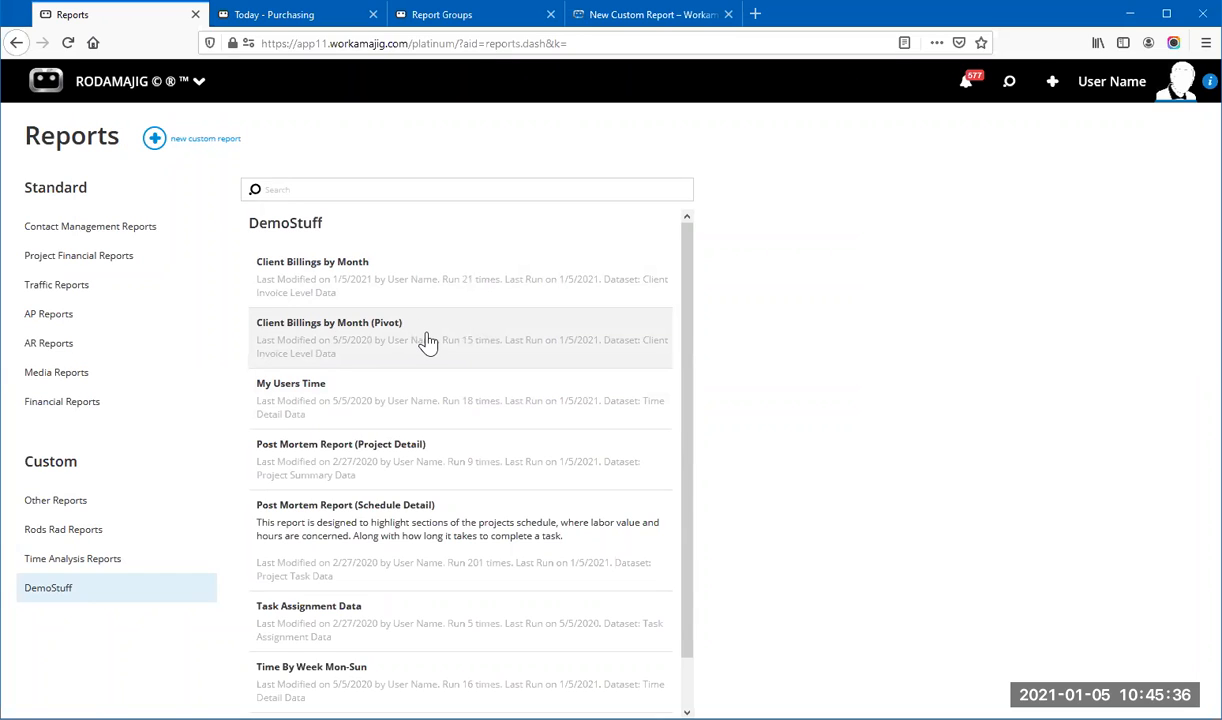
left_click(400, 273)
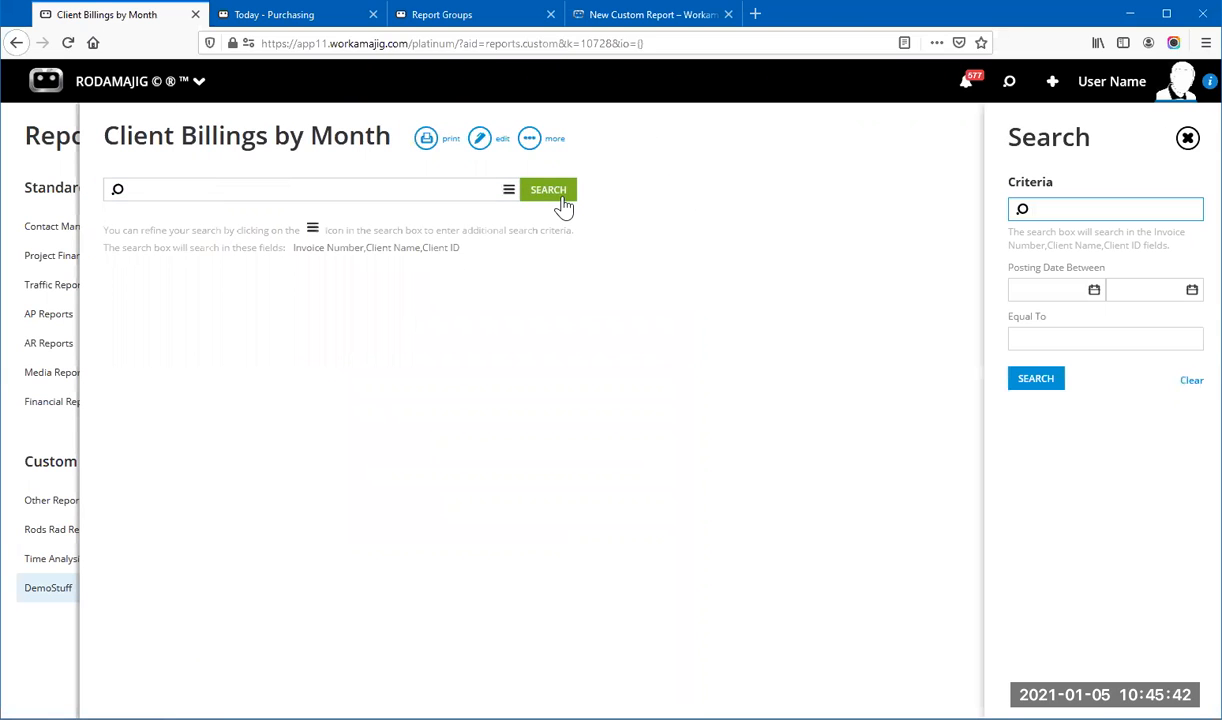
left_click(562, 199)
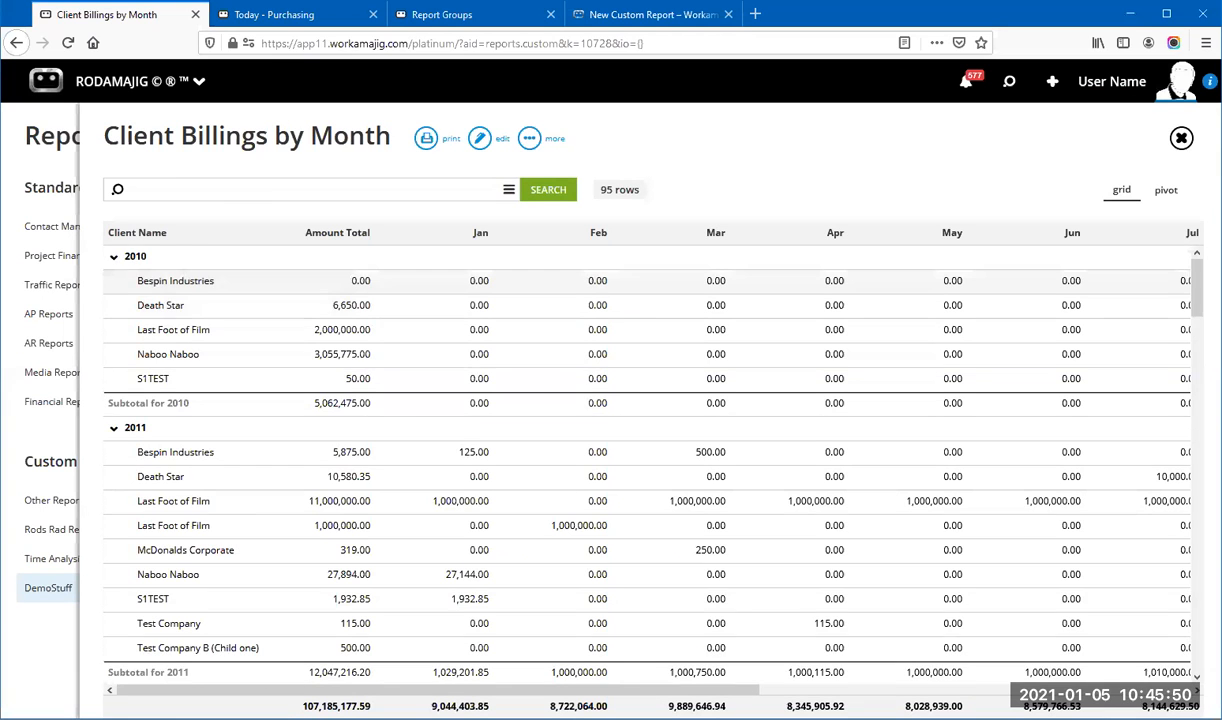
scroll(540, 588, "down", 10)
scroll(540, 588, "down", 2)
scroll(540, 588, "down", 8)
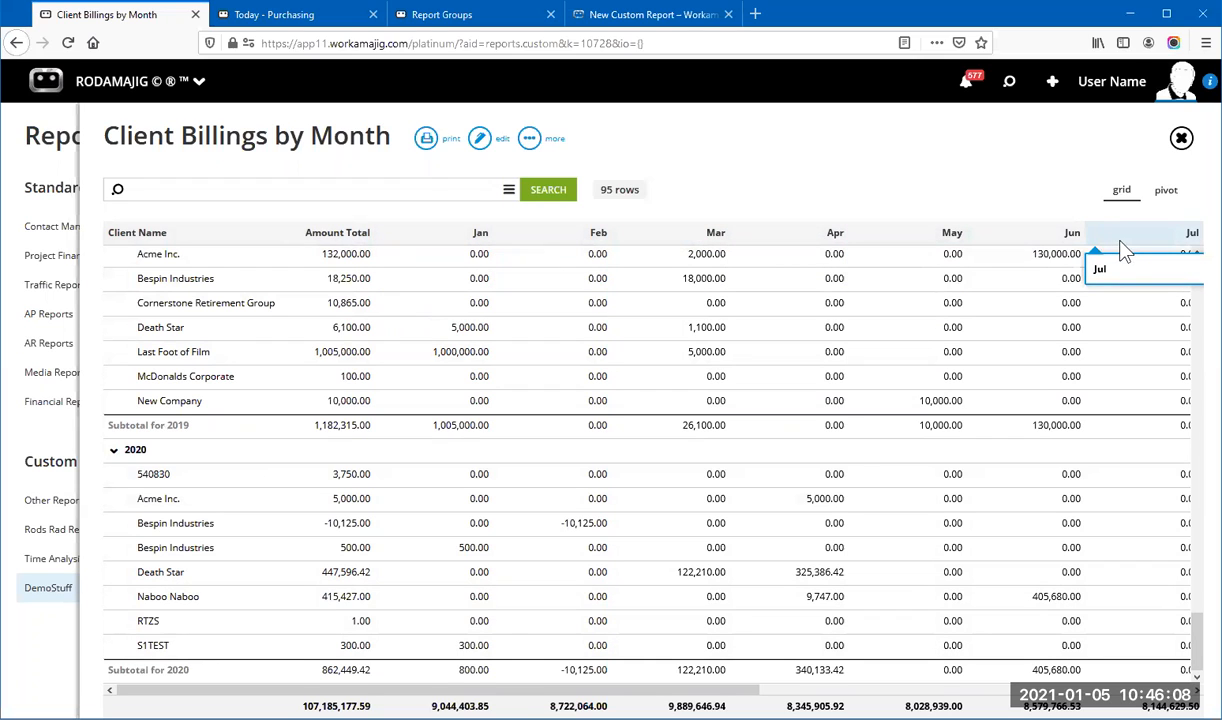
Step: Examine the Jan calculated column's formula and the definitions of the other month columns in the report's layout
left_click(481, 144)
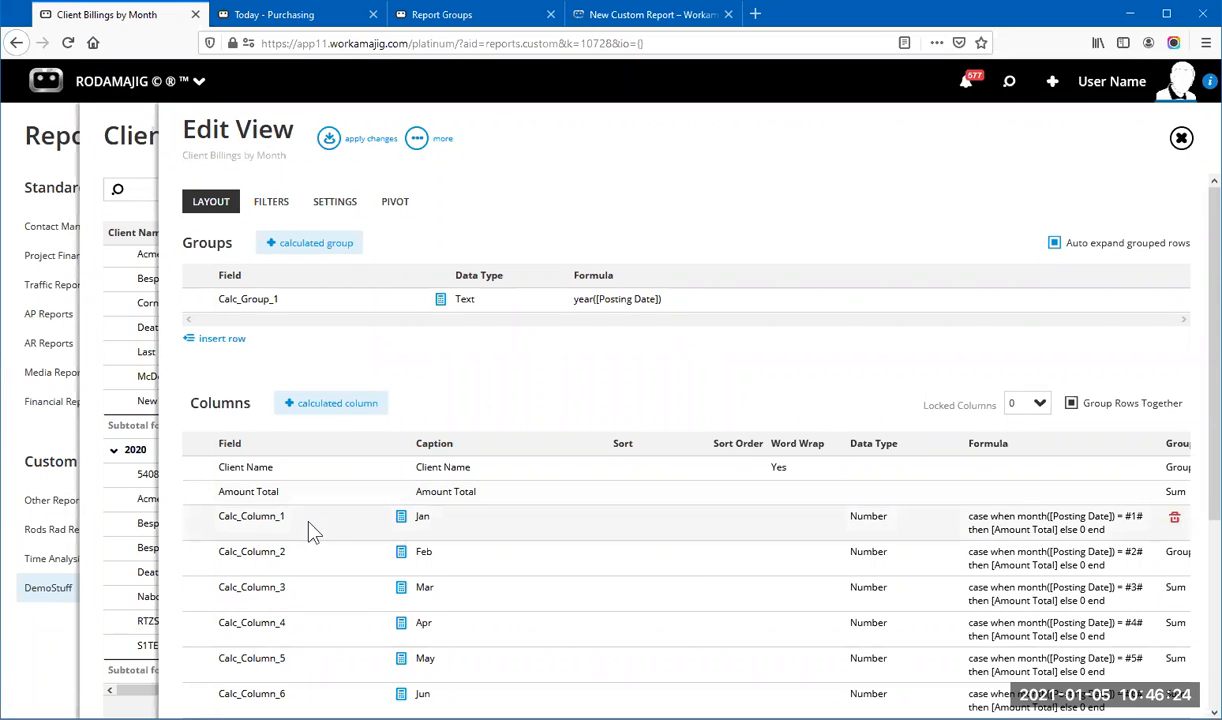
left_click(401, 522)
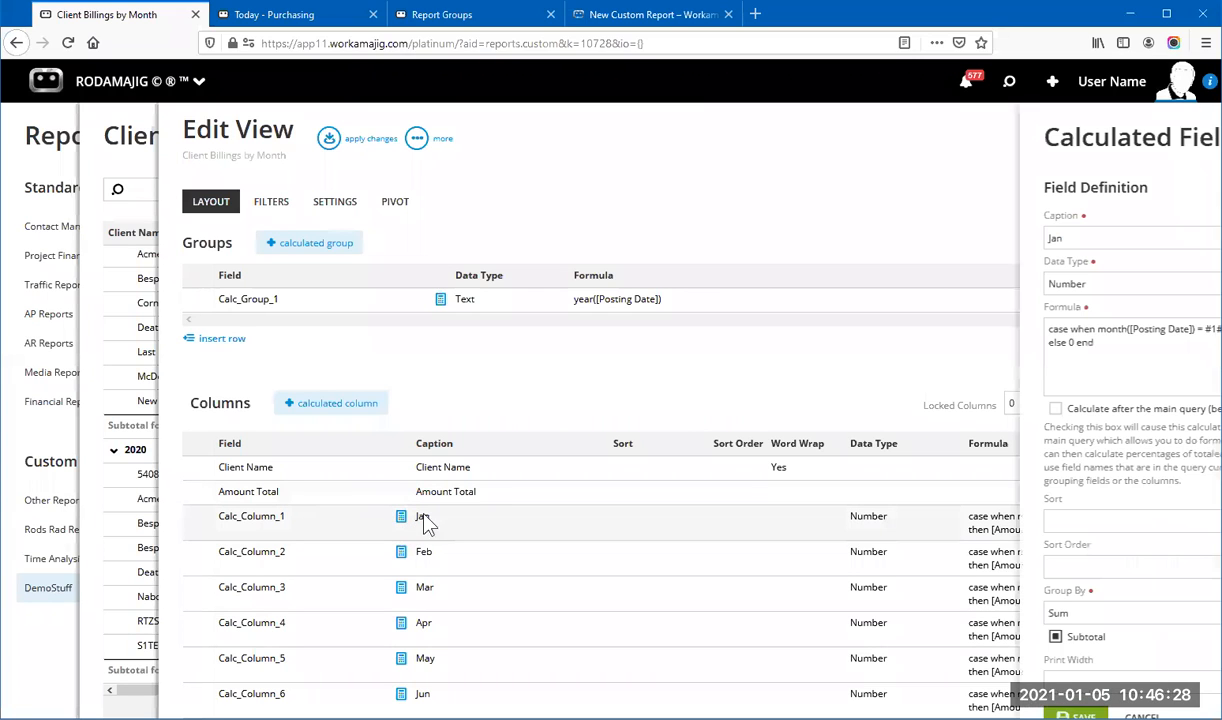
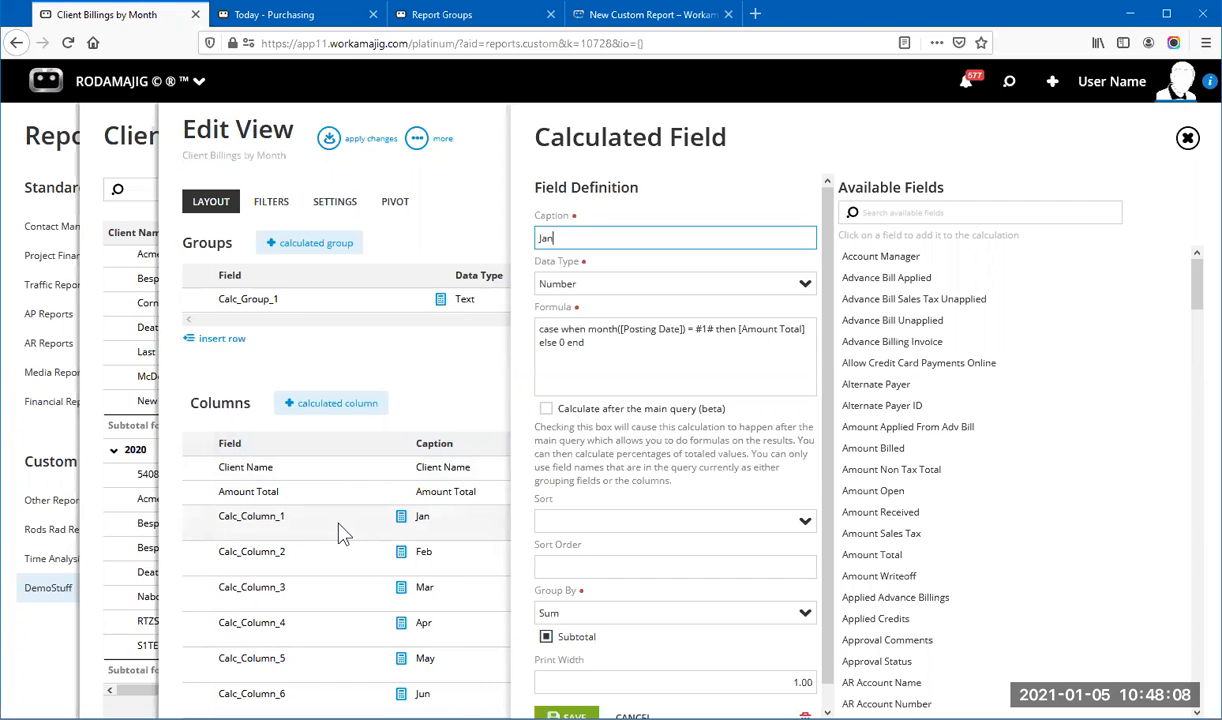
left_click(1189, 141)
scroll(553, 453, "down", 1)
scroll(480, 272, "down", 1)
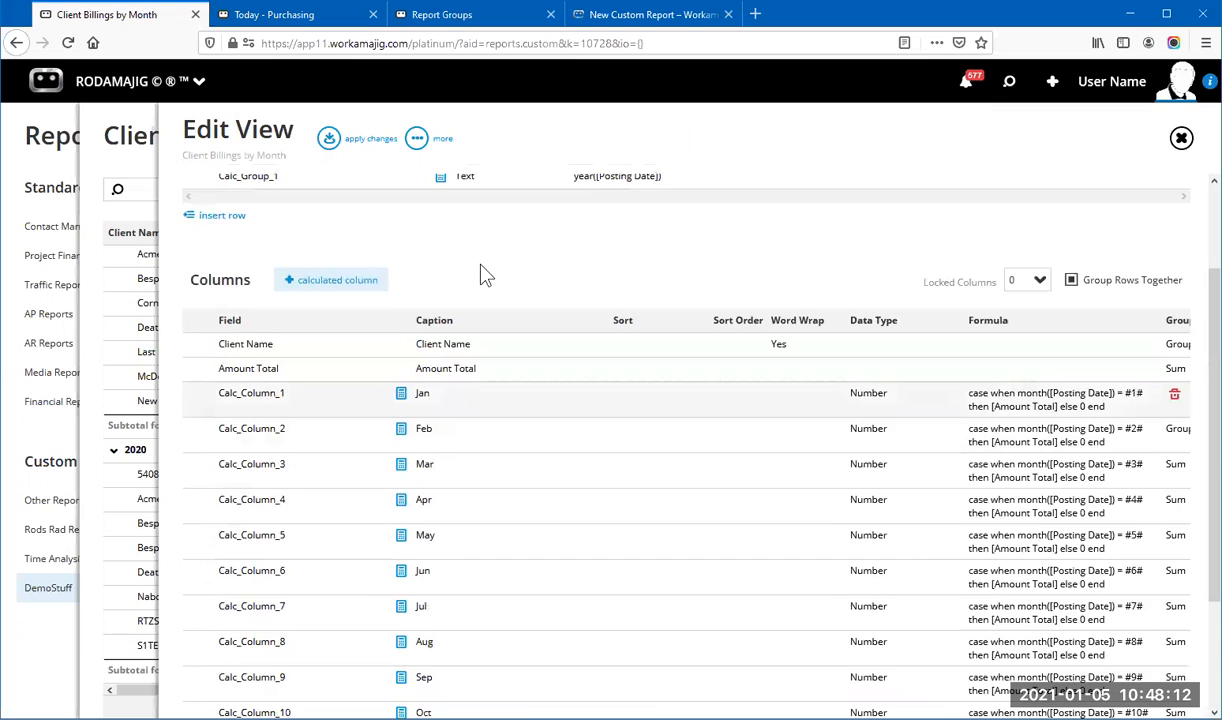
scroll(477, 581, "down", 3)
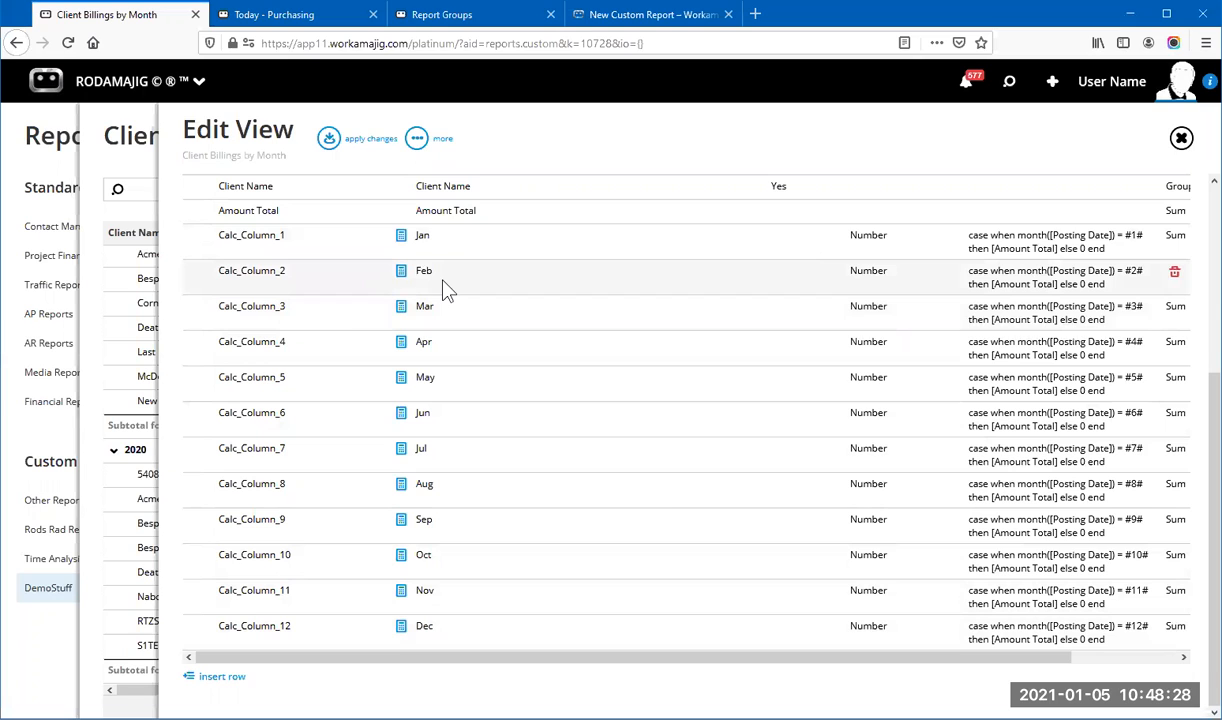
left_click(1180, 137)
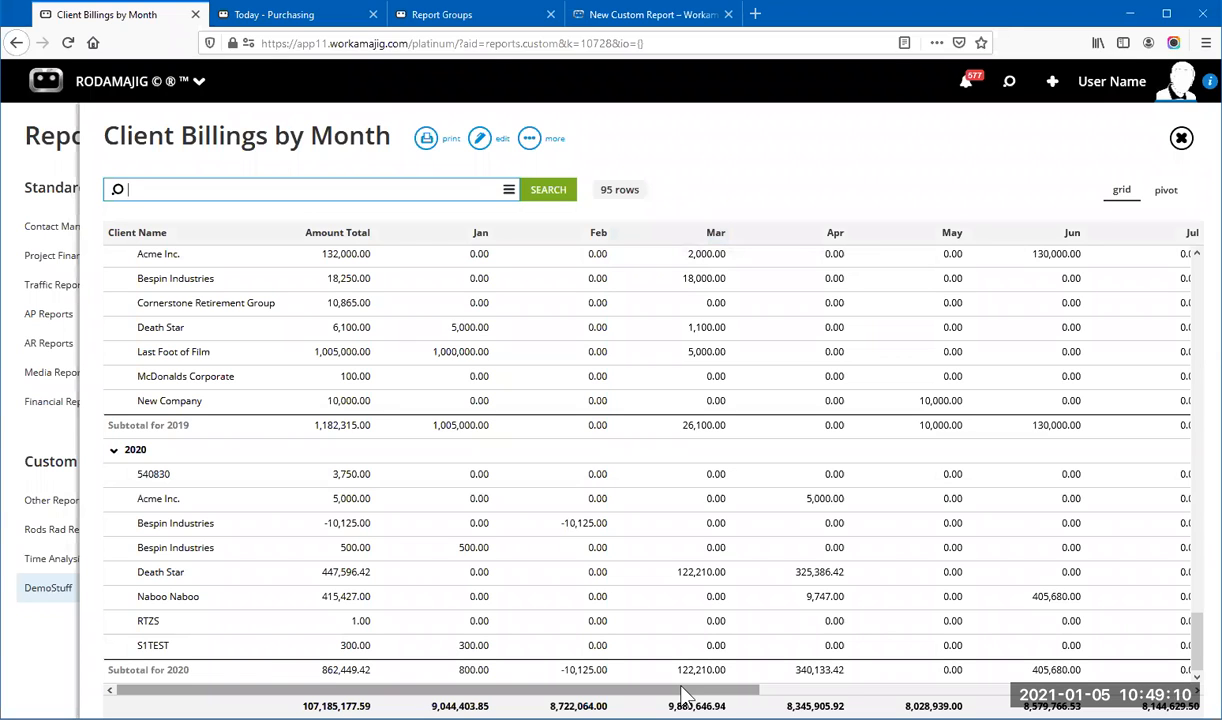
Step: Review the month columns across the Client Billings by Month grid and close the report
left_click_drag(683, 693, 687, 693)
left_click_drag(978, 706, 728, 316)
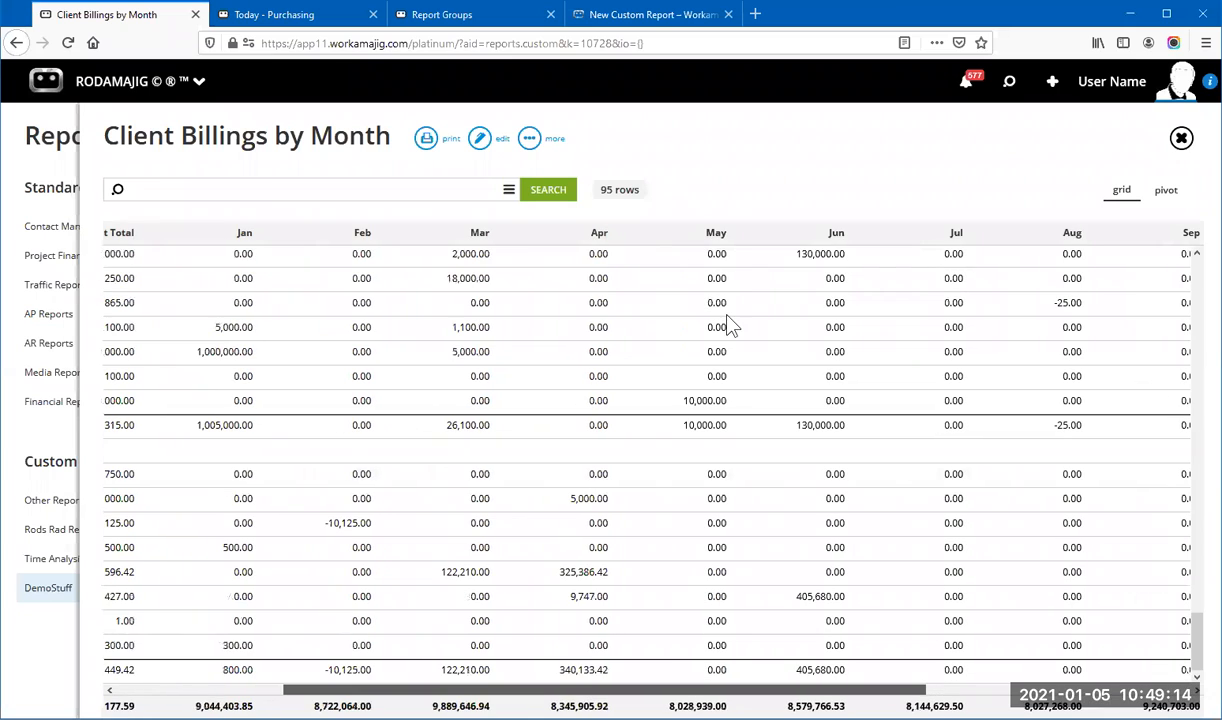
scroll(848, 222, "left", 3)
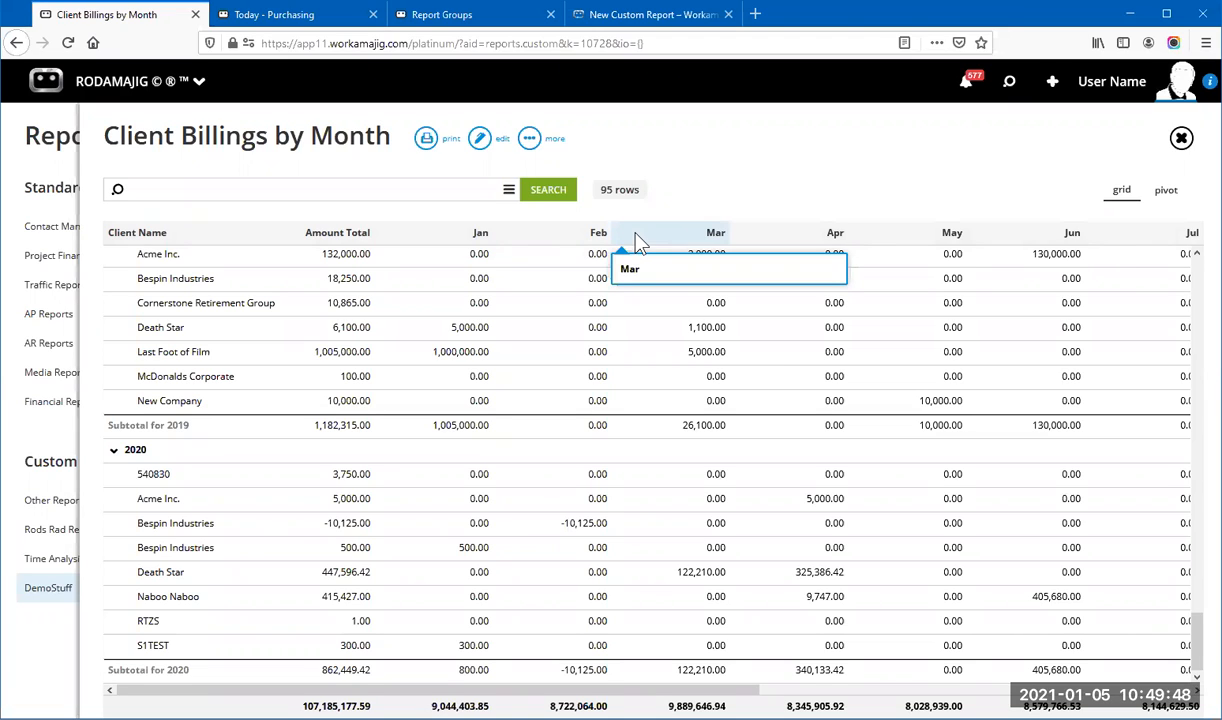
left_click(1181, 140)
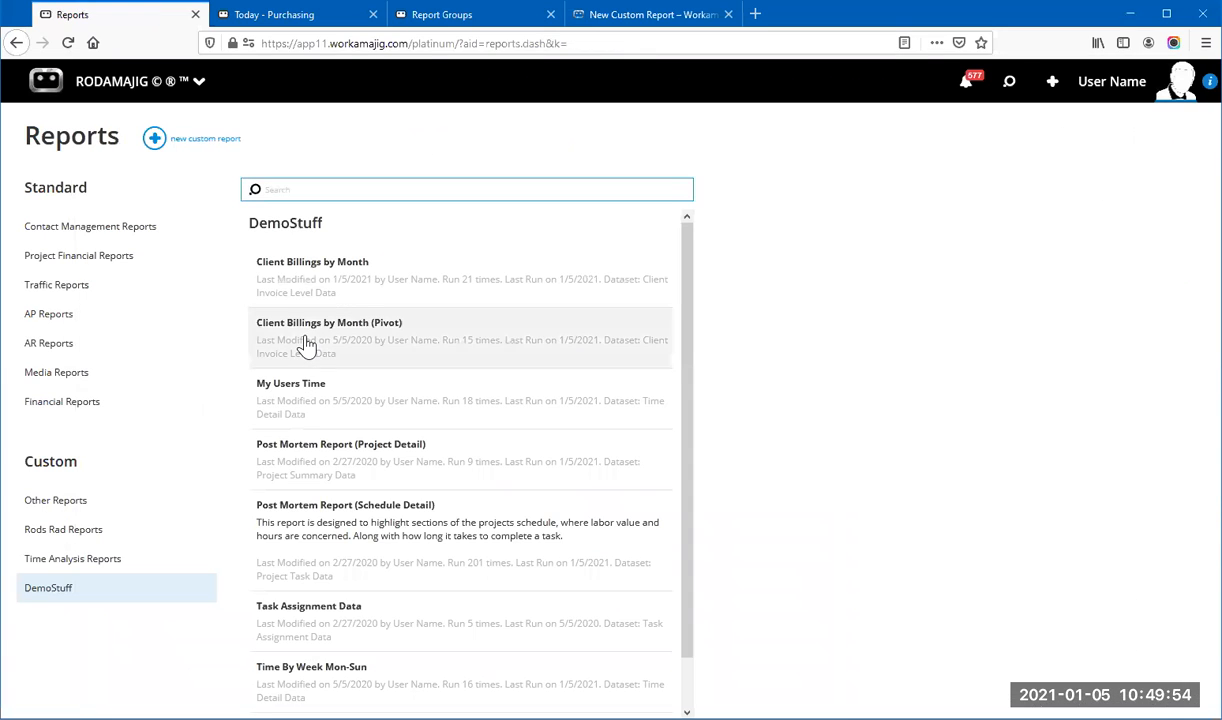
Step: Run the Client Billings by Month (Pivot) report without search criteria and show its results as a pivot
left_click(404, 336)
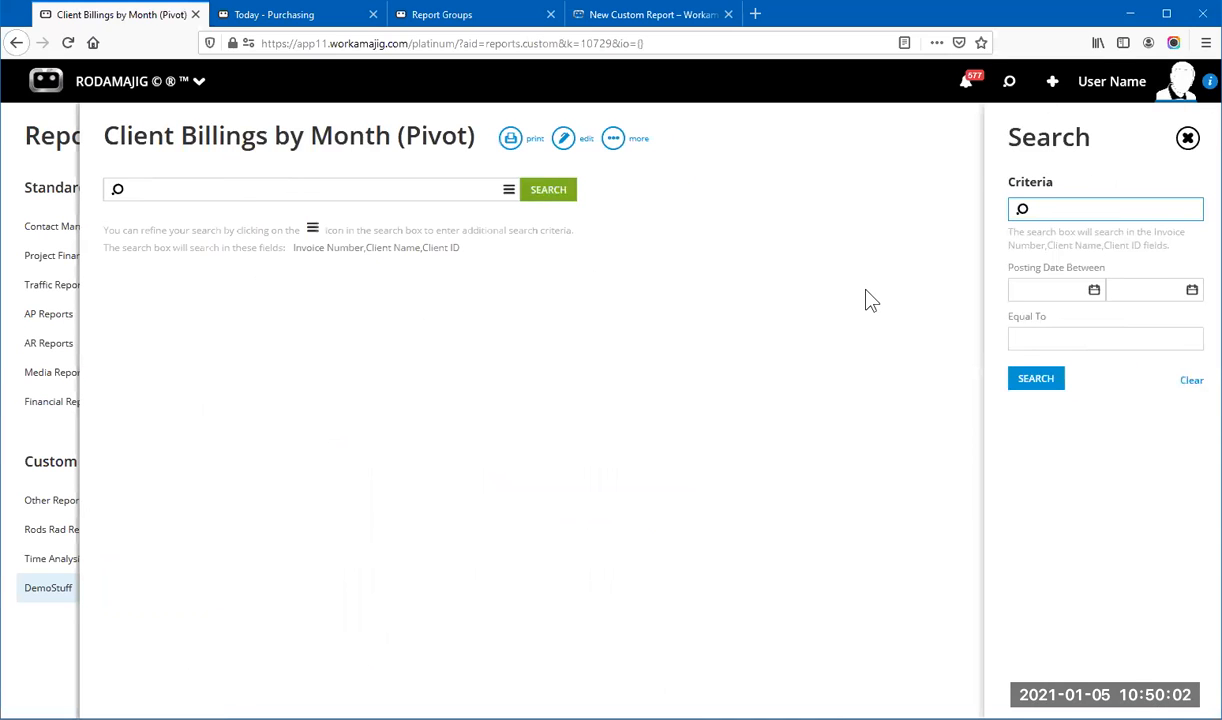
key("Return")
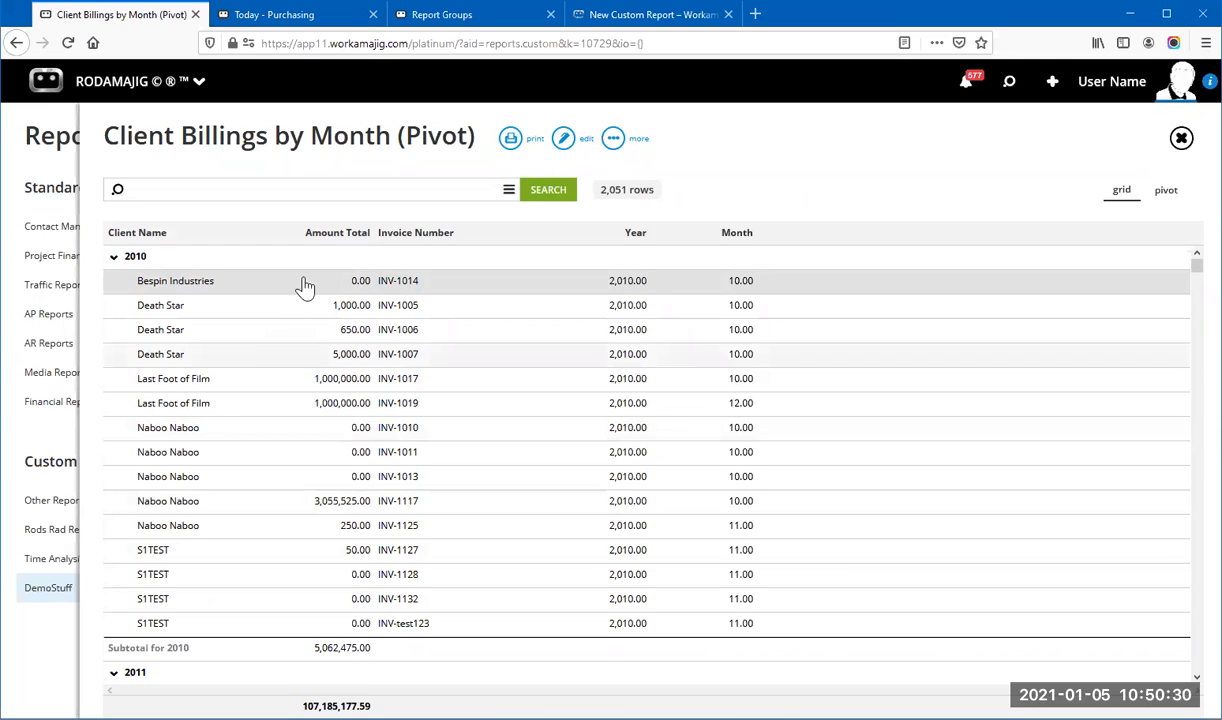
left_click(1166, 190)
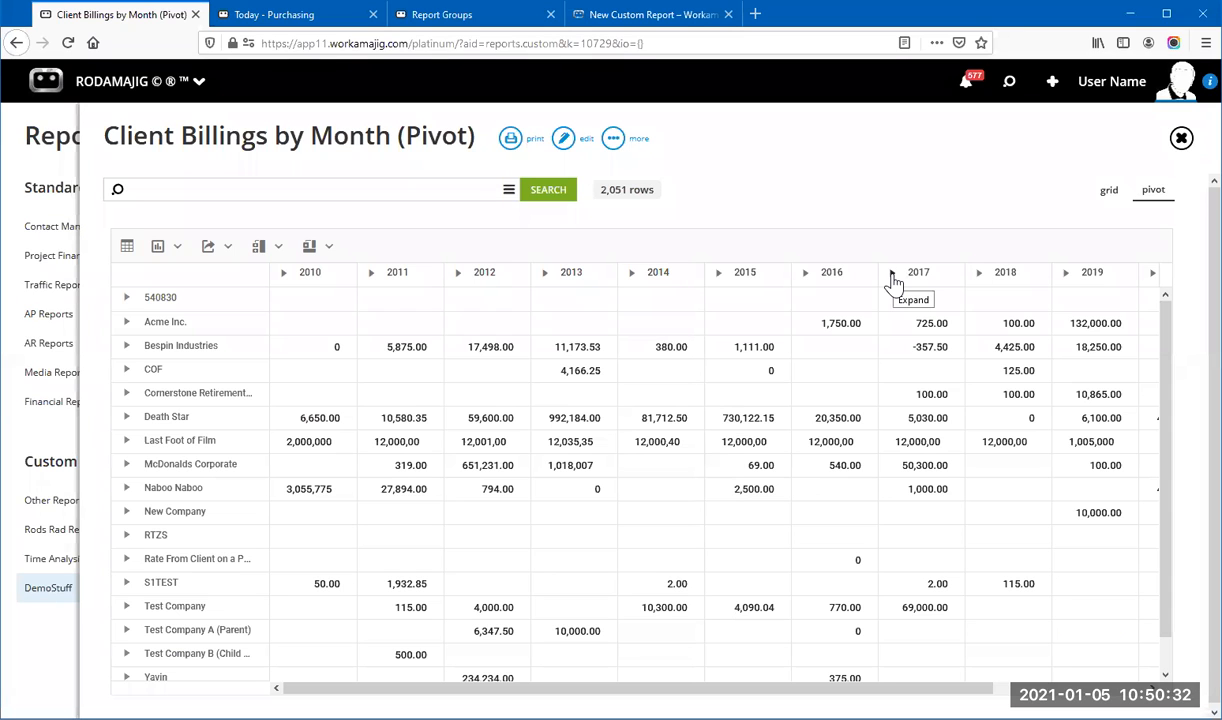
Step: Expand 2010 into months and Death Star into invoices, examine the billed amounts, and collapse both groups
left_click(283, 274)
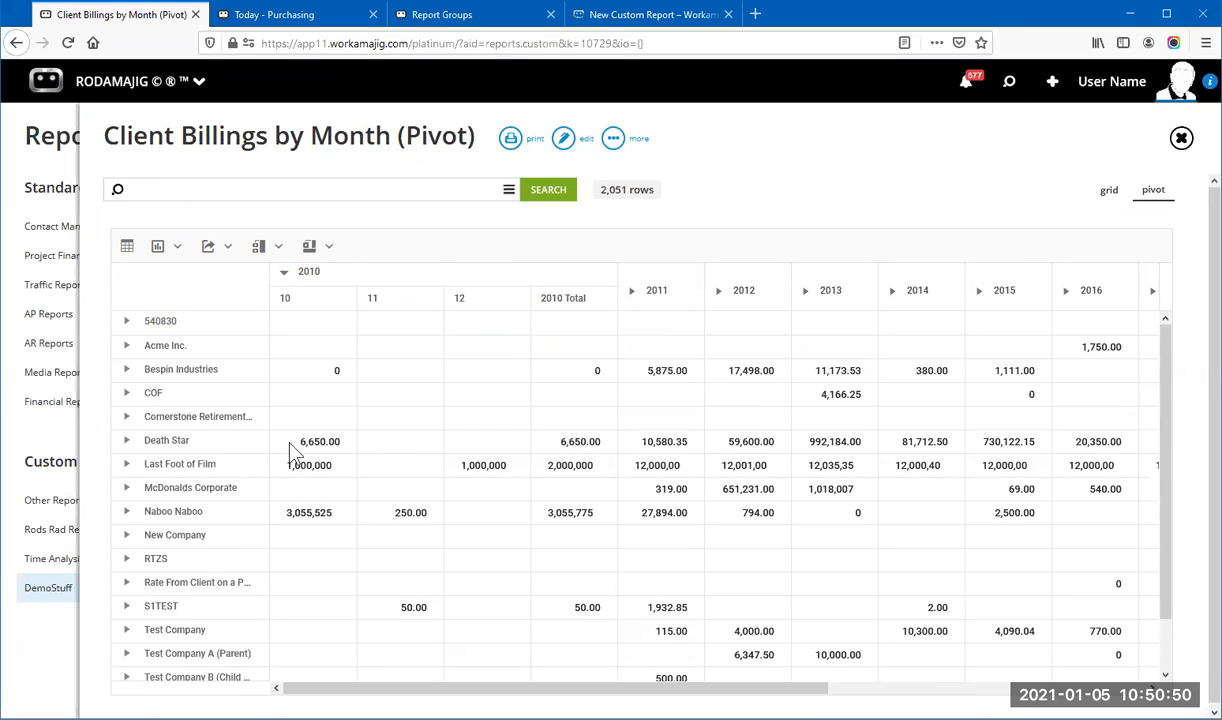
left_click(127, 441)
scroll(308, 507, "down", 1)
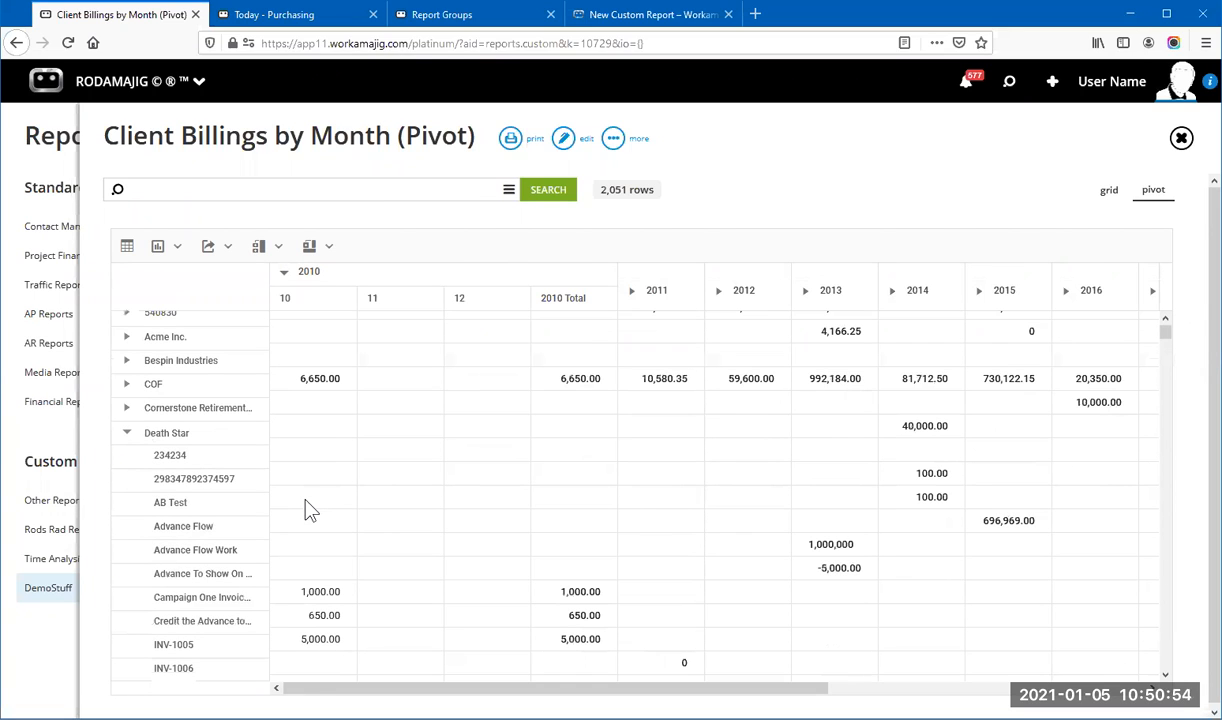
scroll(330, 560, "down", 3)
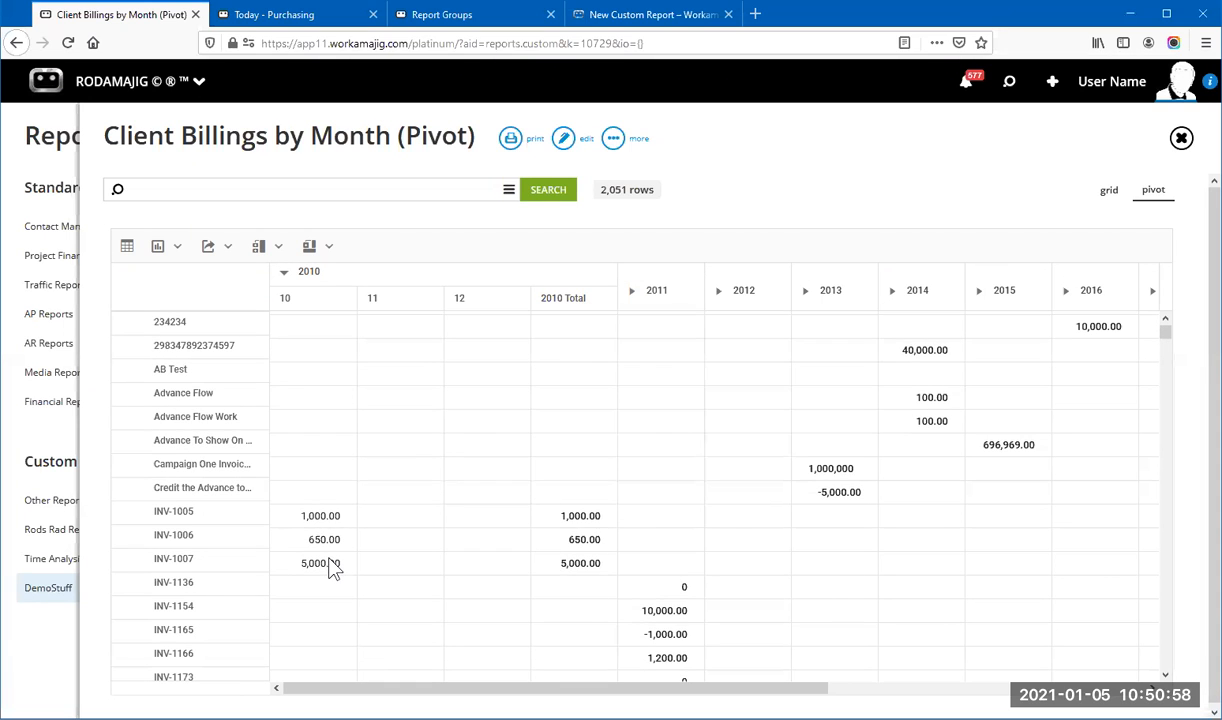
scroll(120, 450, "up", 3)
left_click(124, 441)
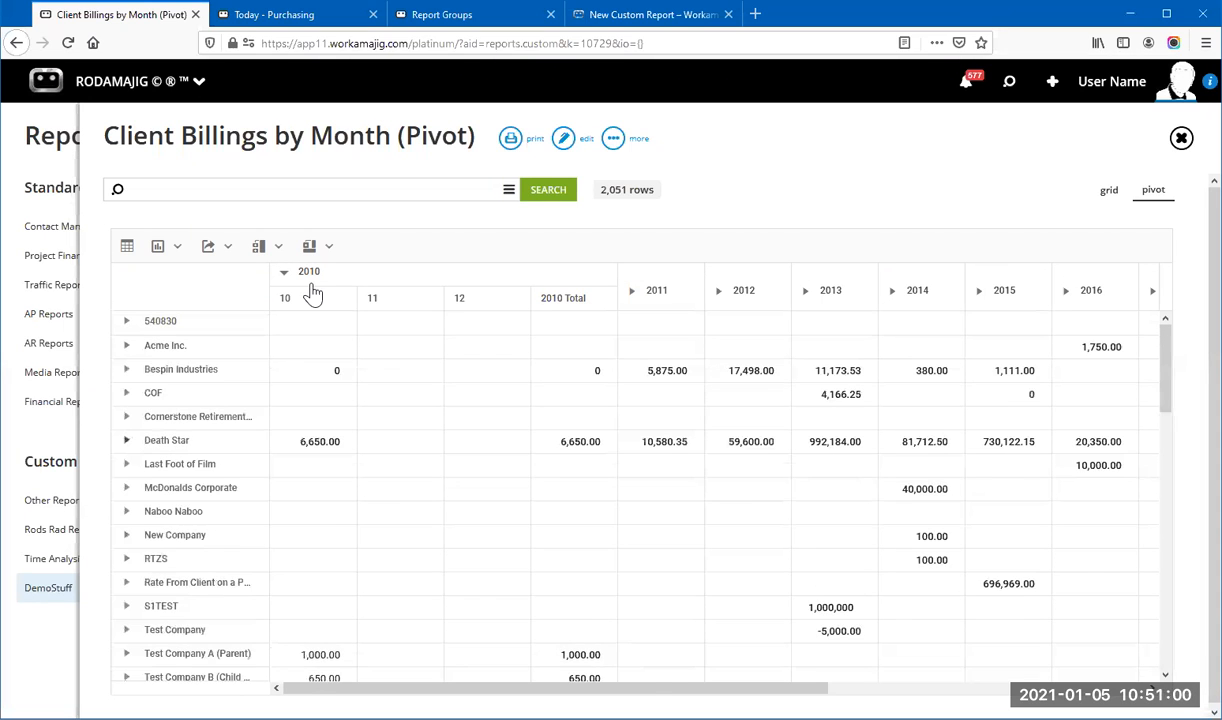
left_click(283, 275)
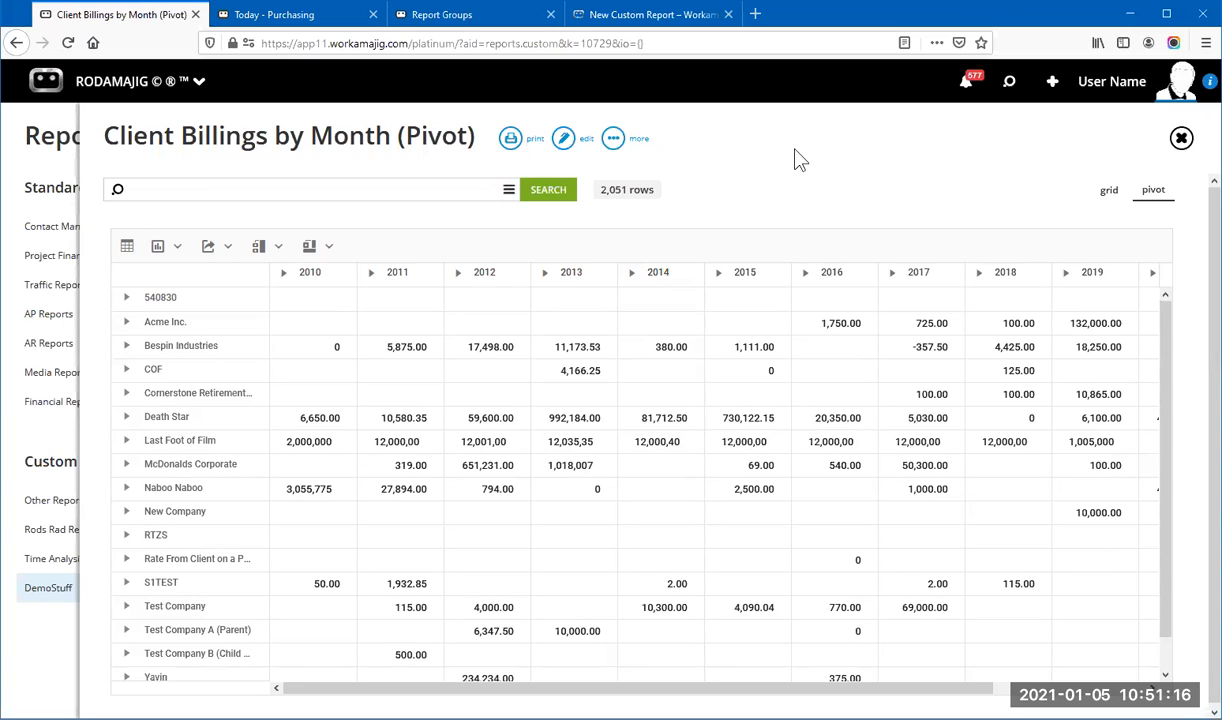
Step: Examine the pivot report's layout, pivot fields and filters, then close the view editor and the report without applying changes
left_click(565, 142)
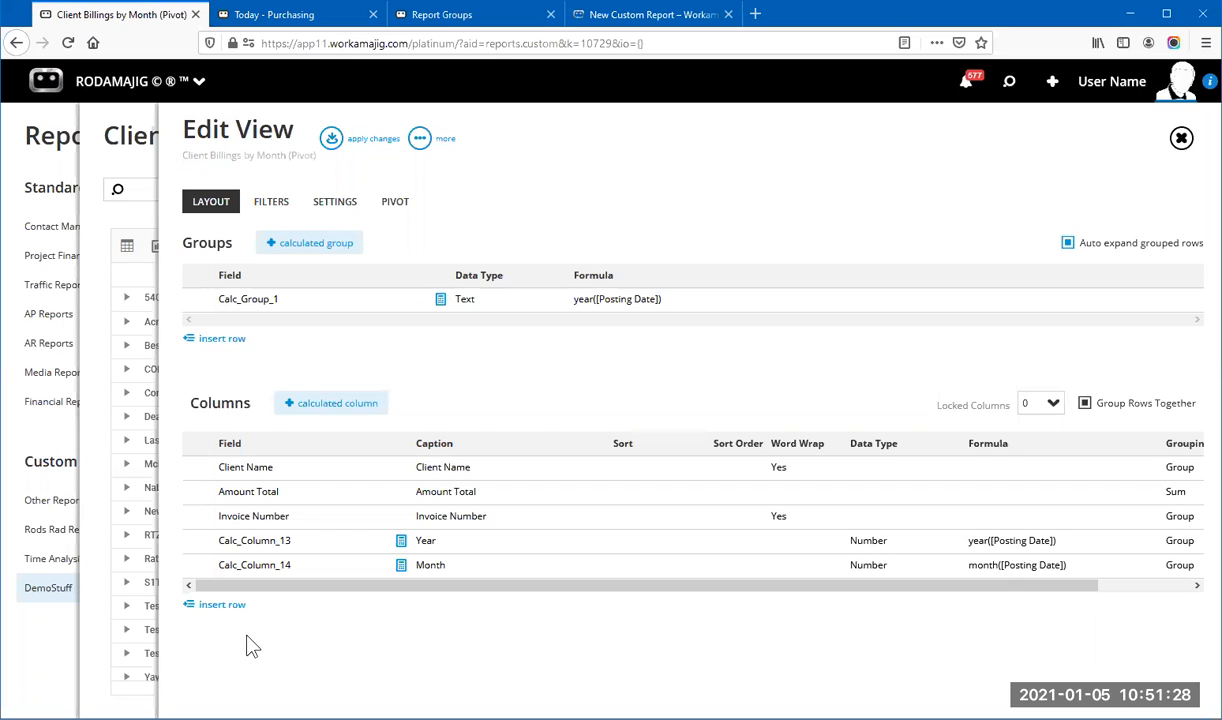
left_click(405, 205)
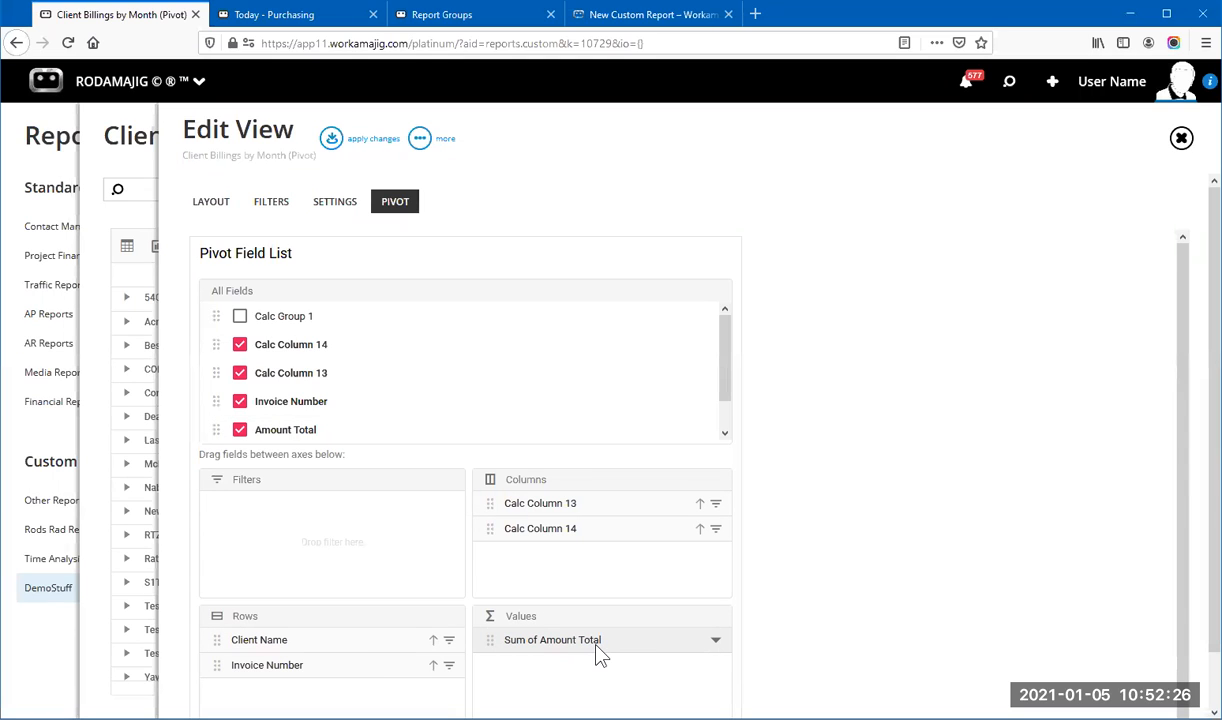
left_click(288, 205)
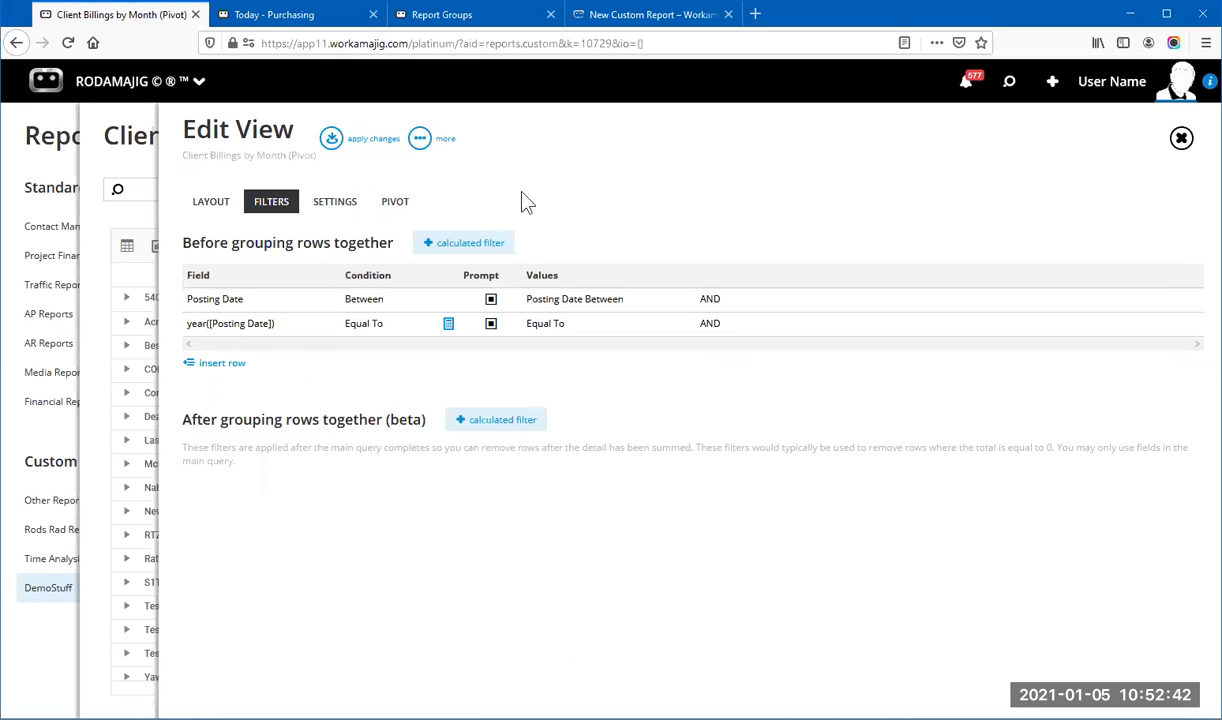
left_click(1181, 140)
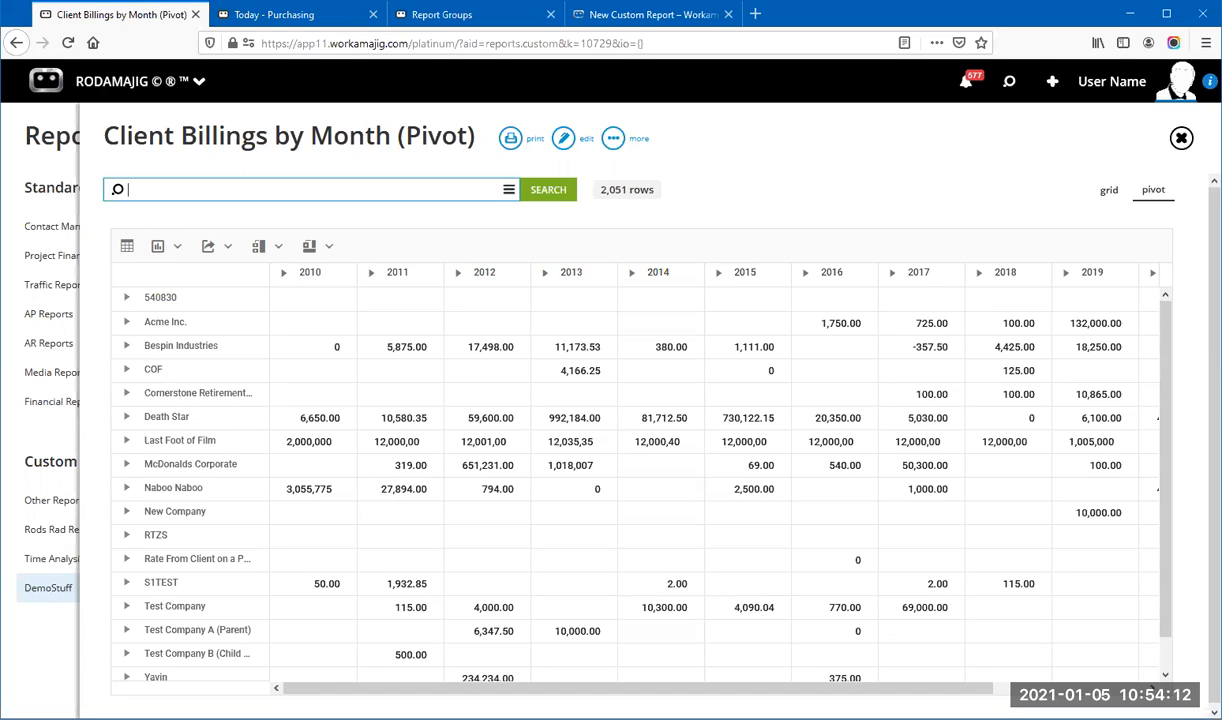
left_click(1181, 139)
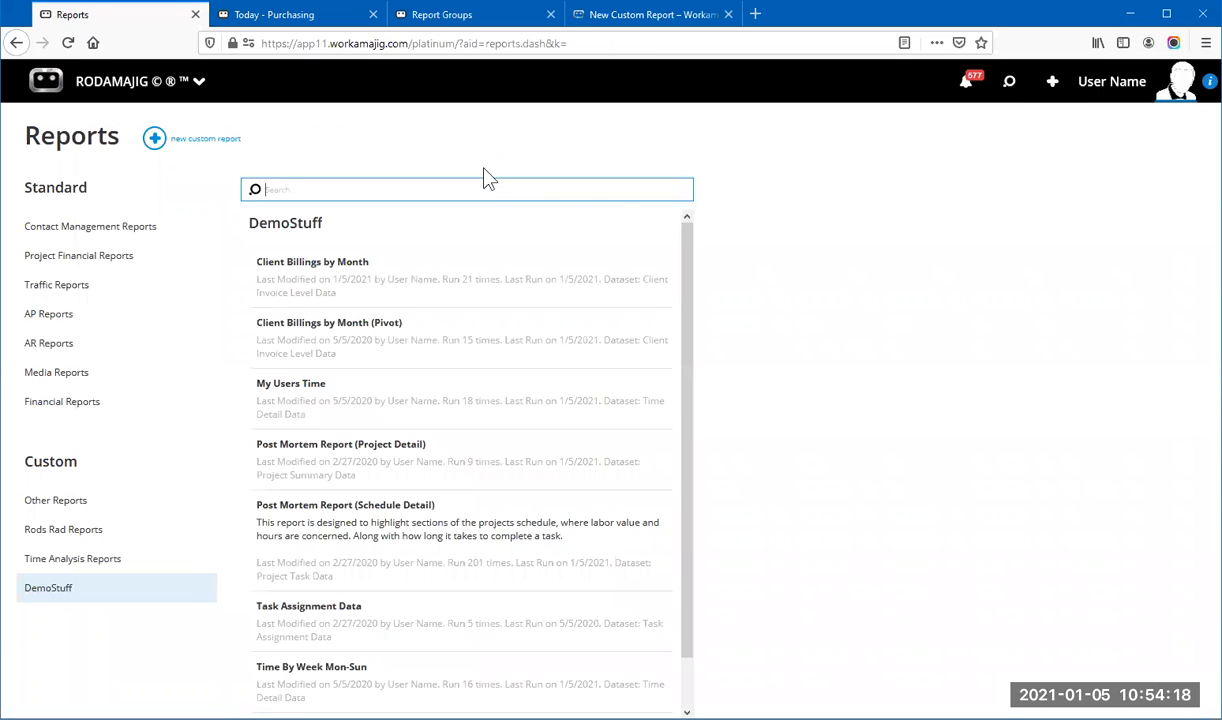
Step: Browse the datasets available for a new custom report and close the list without adding one
left_click(154, 139)
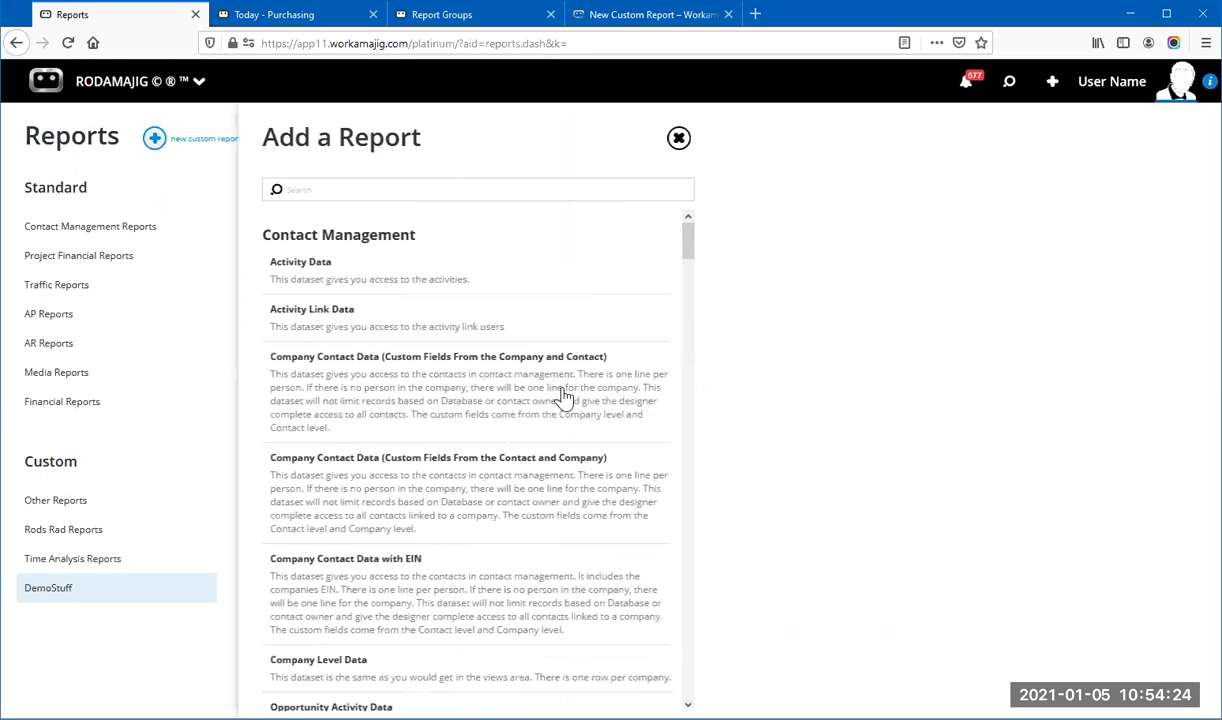
scroll(559, 385, "down", 5)
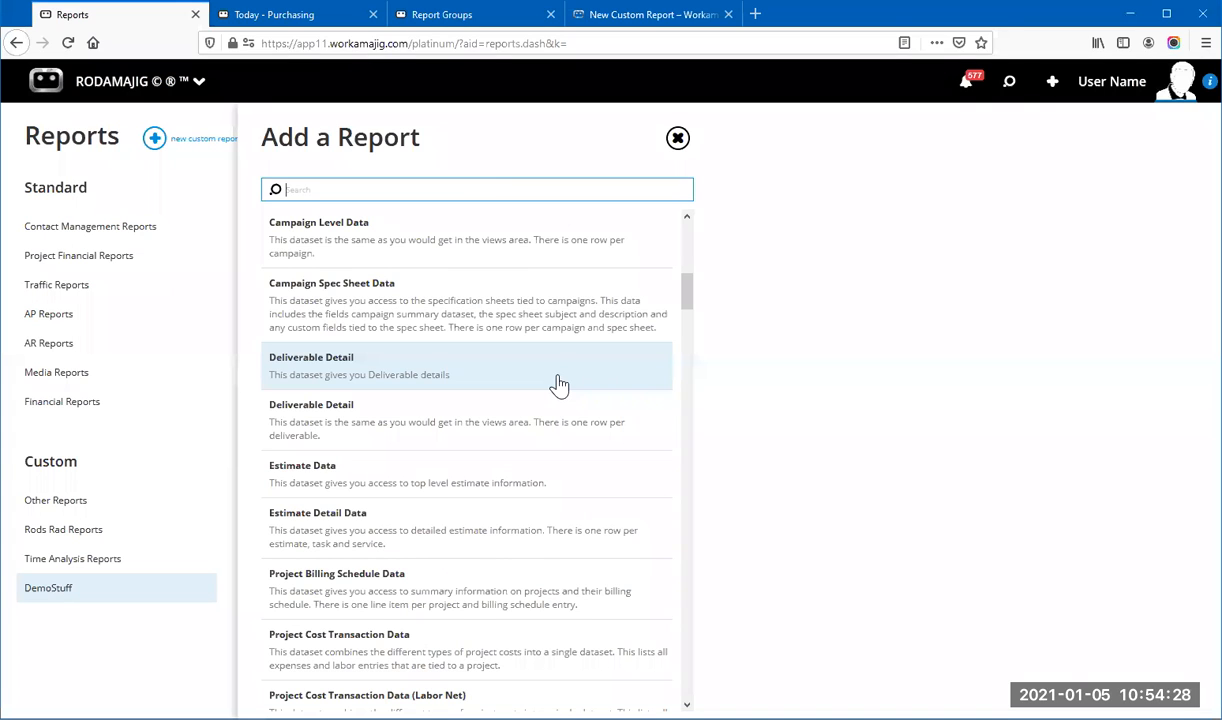
scroll(553, 345, "up", 5)
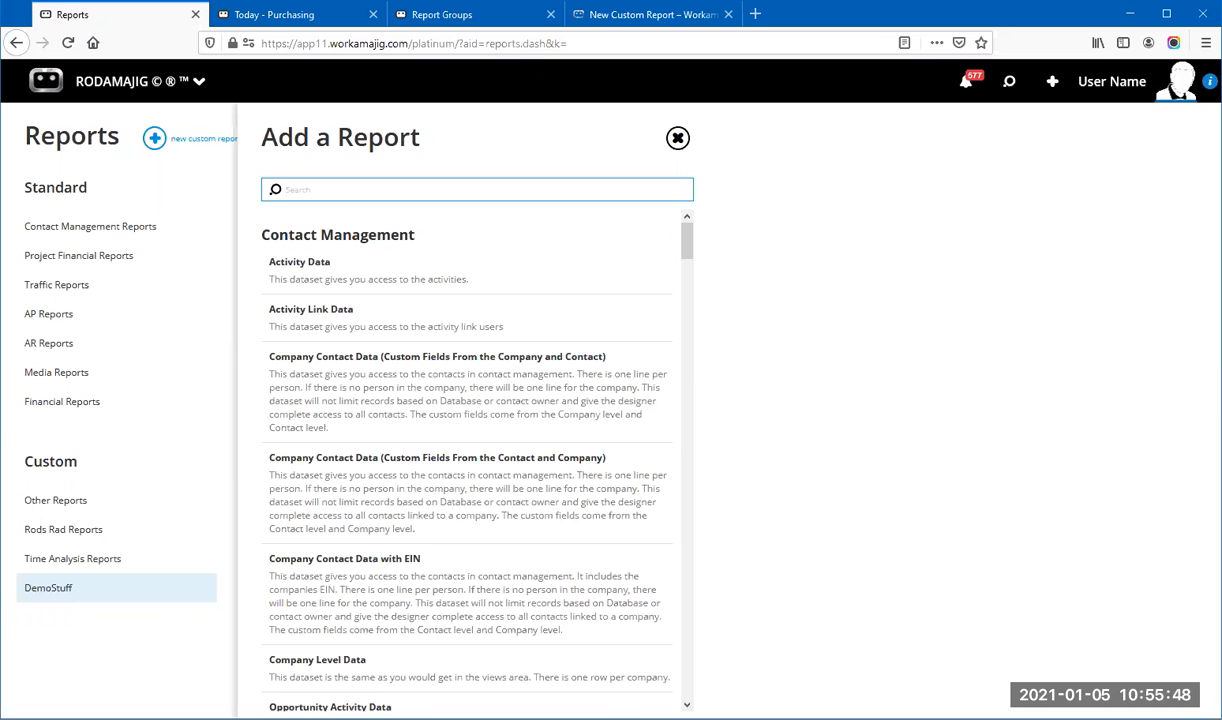
left_click(677, 138)
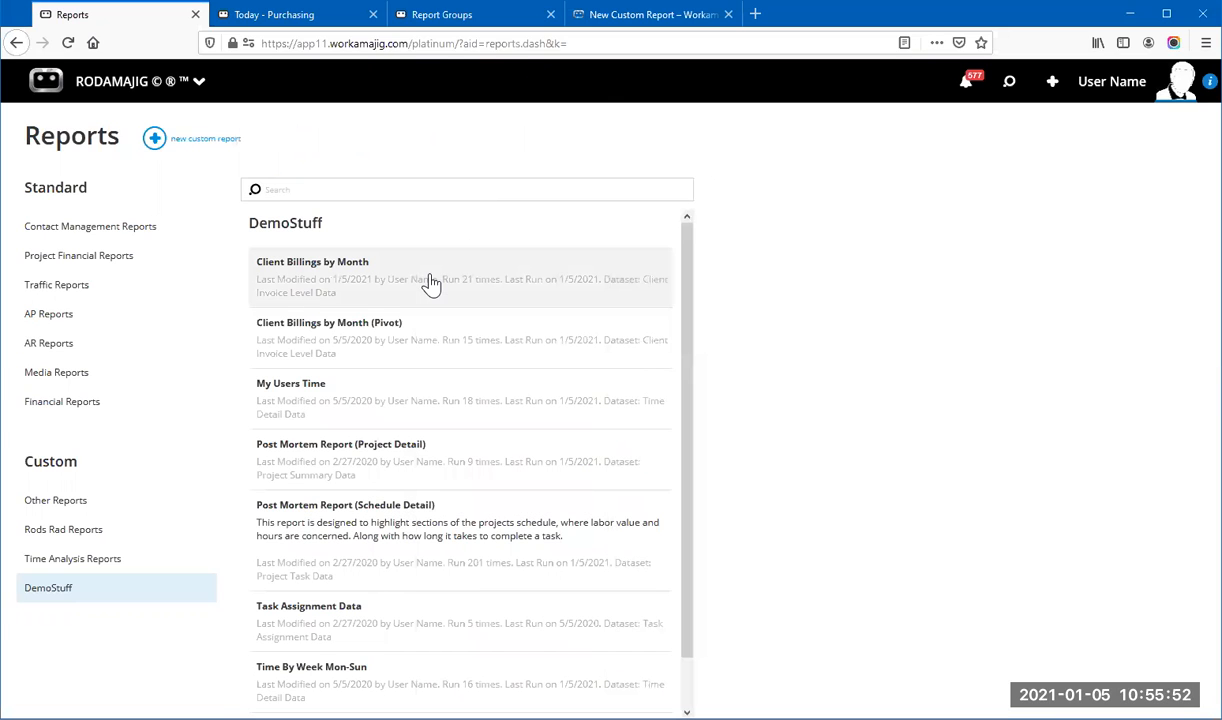
Step: Examine the calculated posting-year filter of the Client Billings by Month report, then close its definition and the view editor
scroll(431, 282, "down", 1)
scroll(433, 283, "up", 1)
left_click(433, 283)
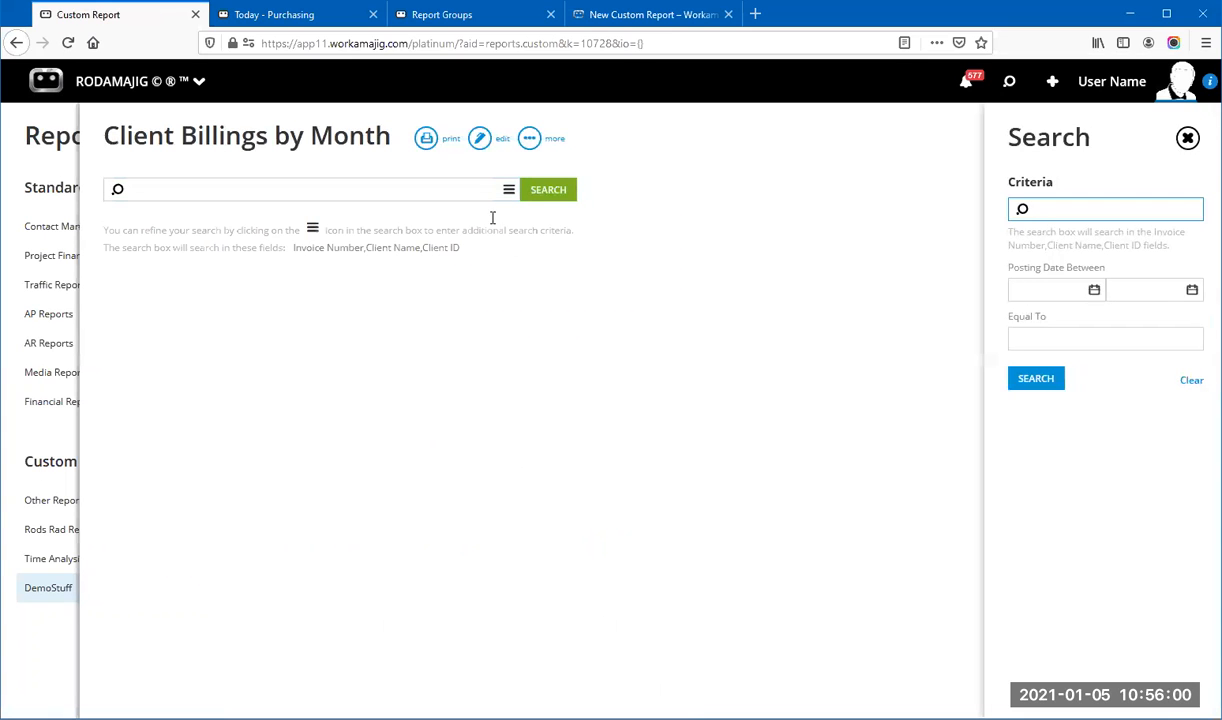
left_click(480, 148)
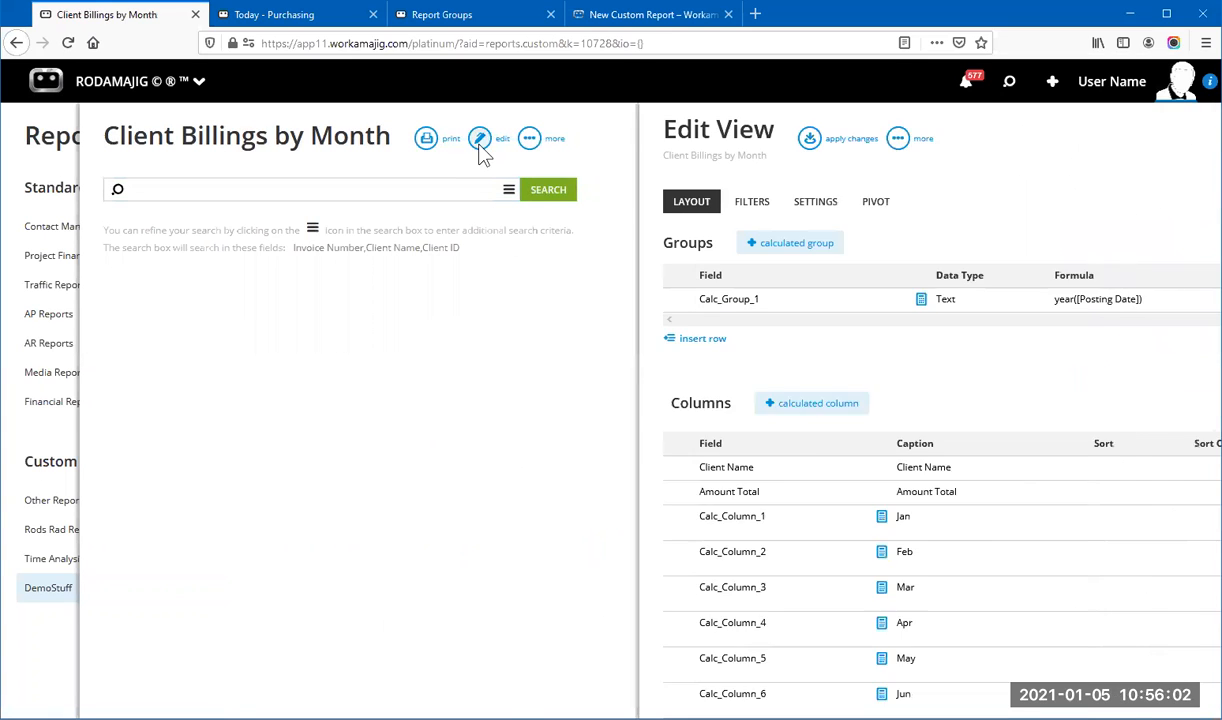
left_click(278, 203)
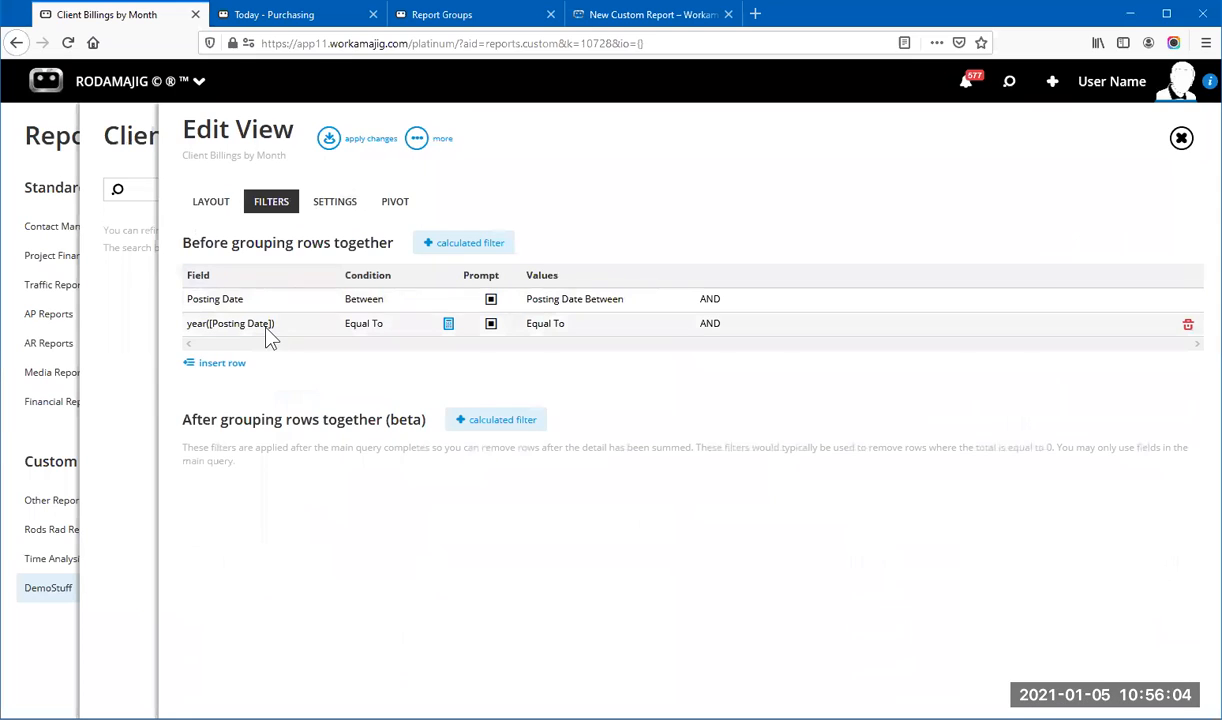
left_click(266, 330)
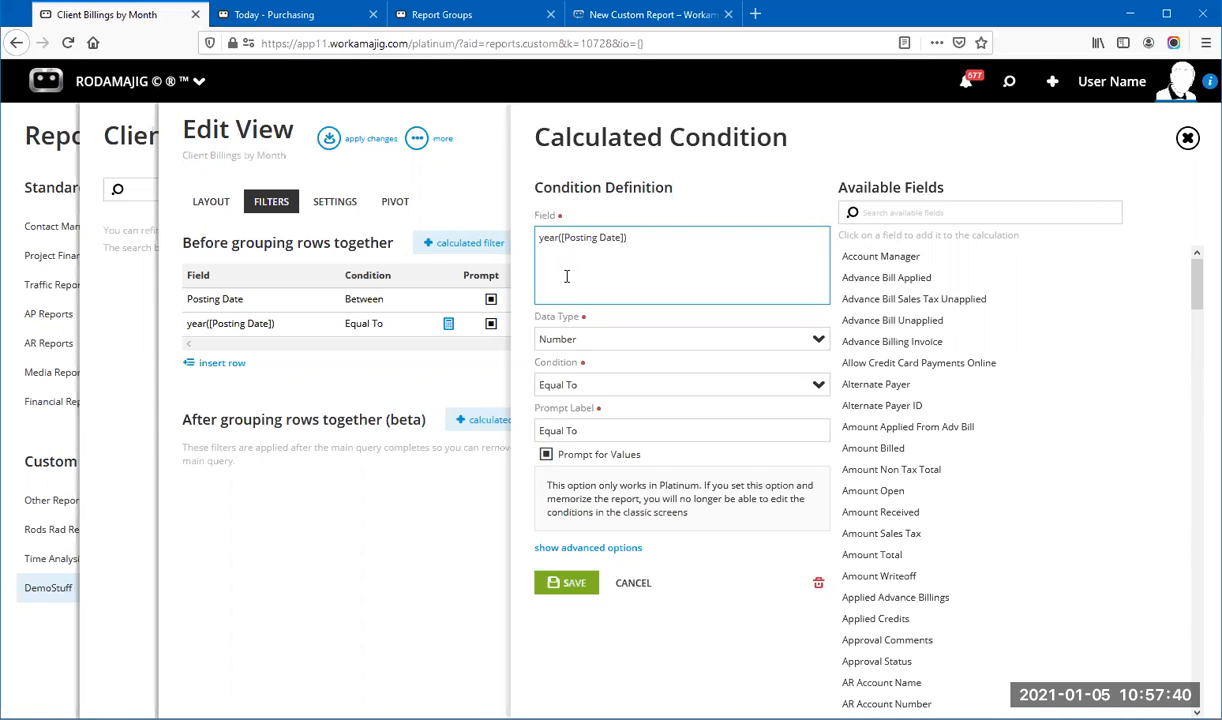
left_click(1188, 140)
left_click(1186, 140)
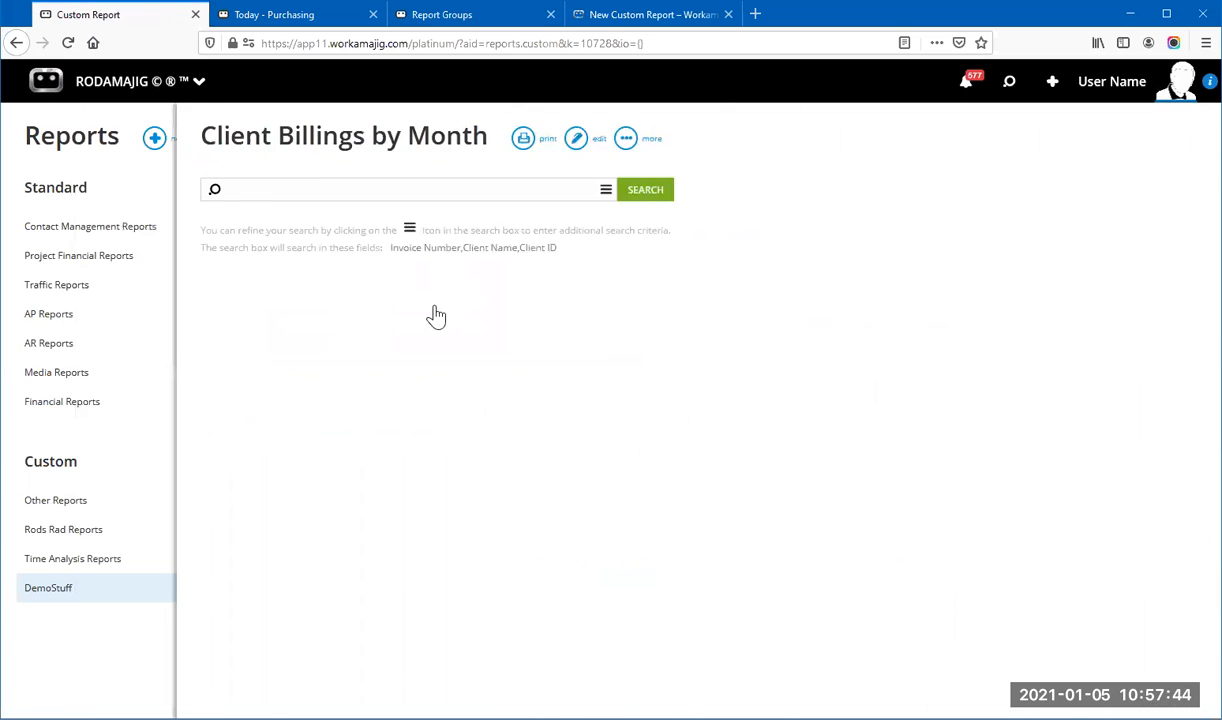
Step: Review the definition of the Jan calculated column in Client Billings by Month, then close the editor and the report
left_click(436, 314)
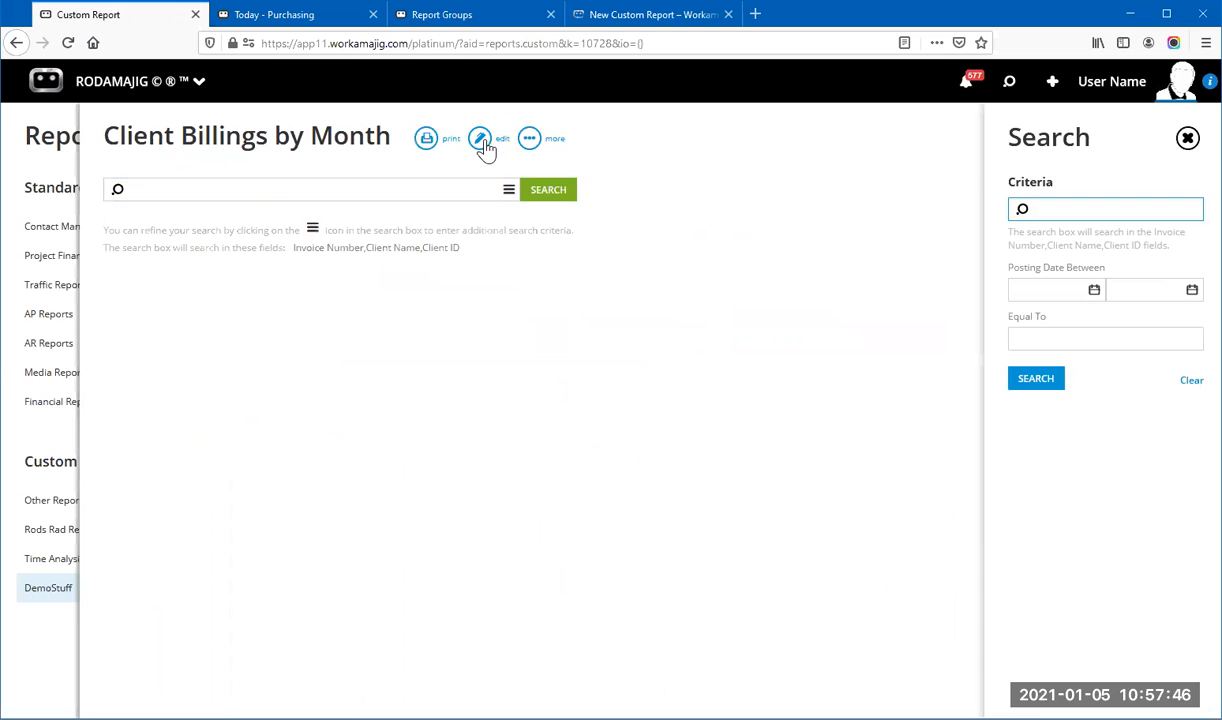
left_click(482, 141)
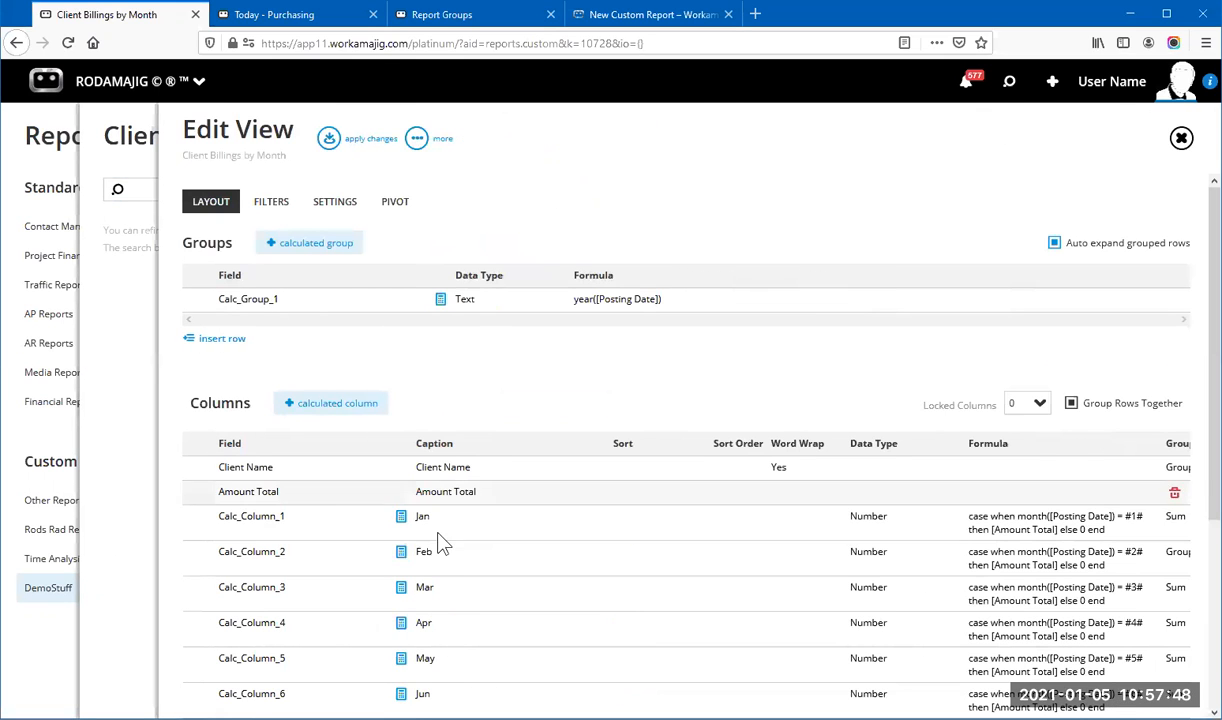
left_click(401, 517)
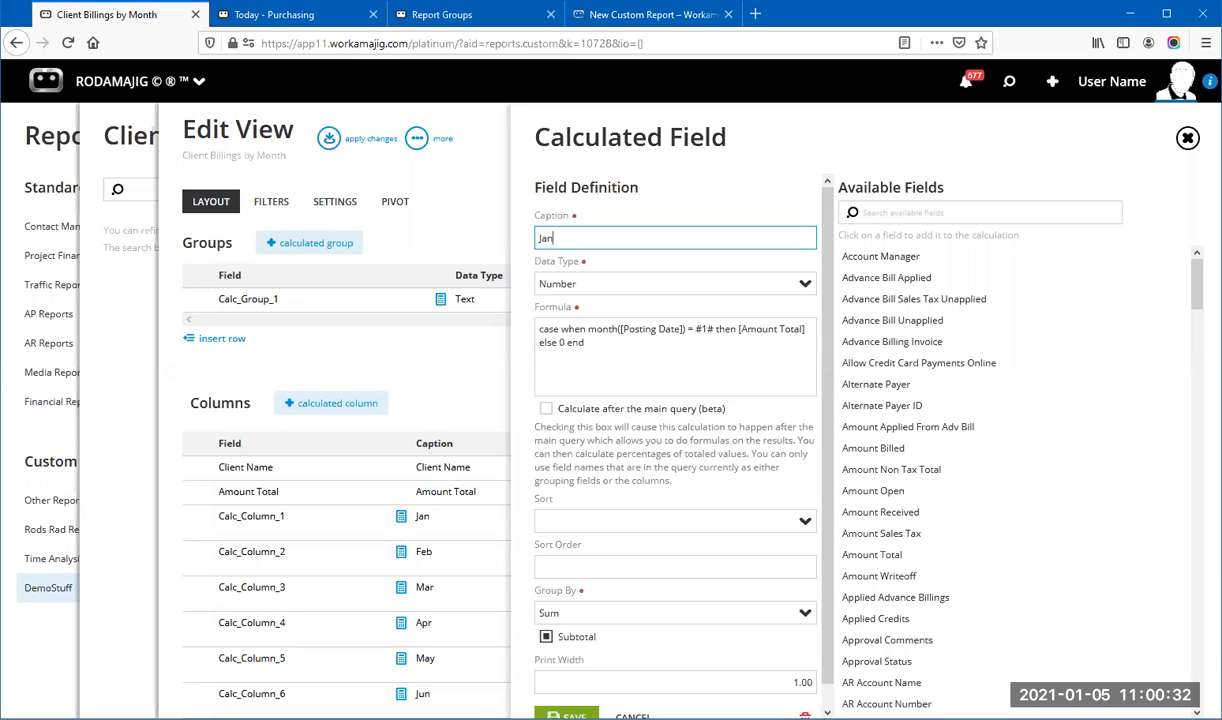
left_click(1188, 139)
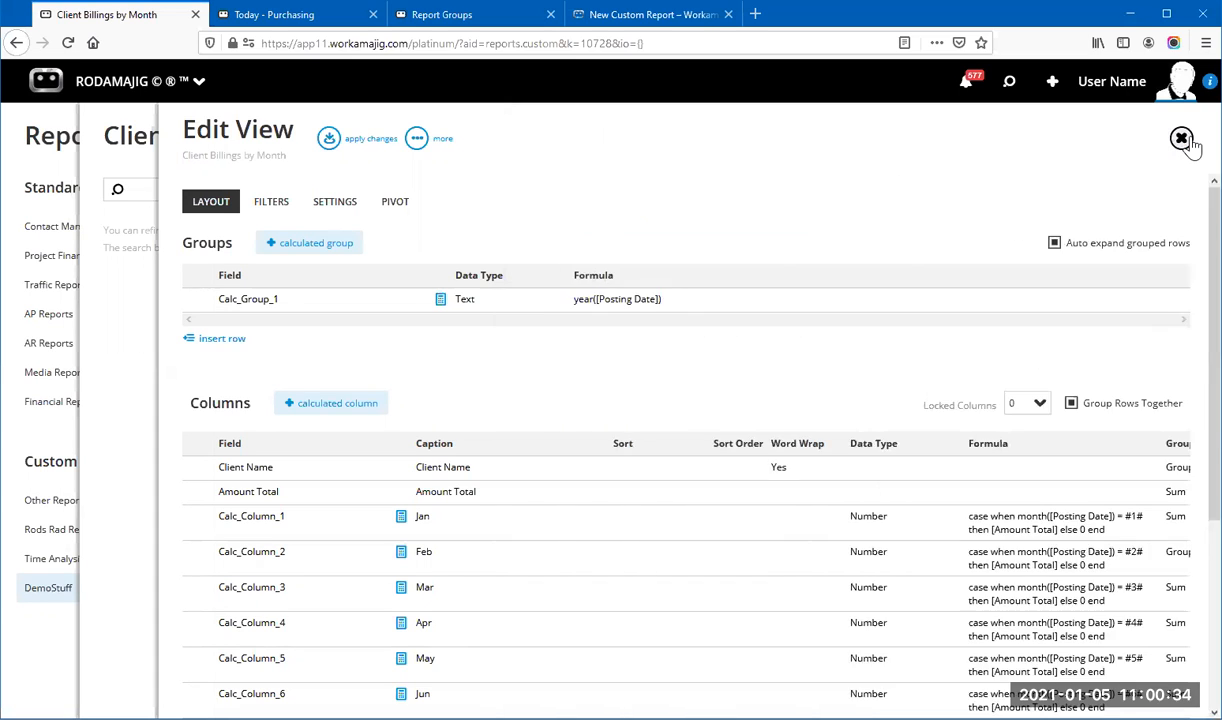
left_click(1188, 139)
left_click(1188, 139)
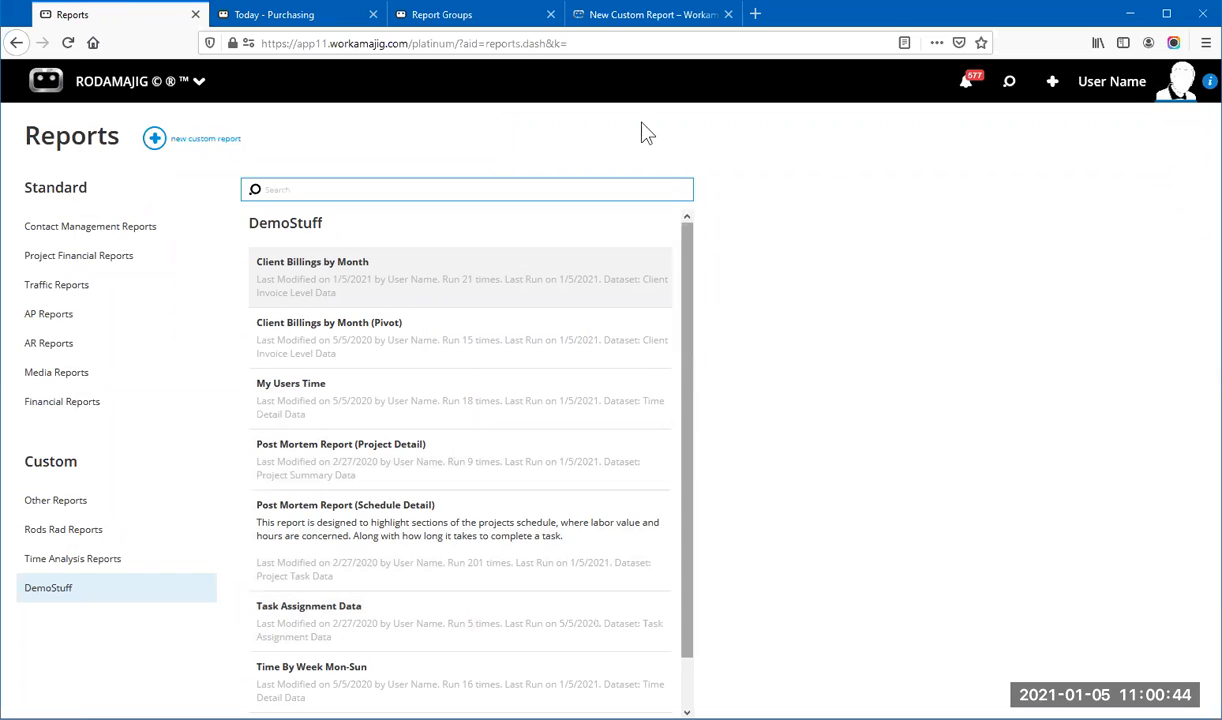
Step: Switch to the Workamajig help site and read the Premade Custom Reports section of the Importing Custom Reports article
left_click(645, 18)
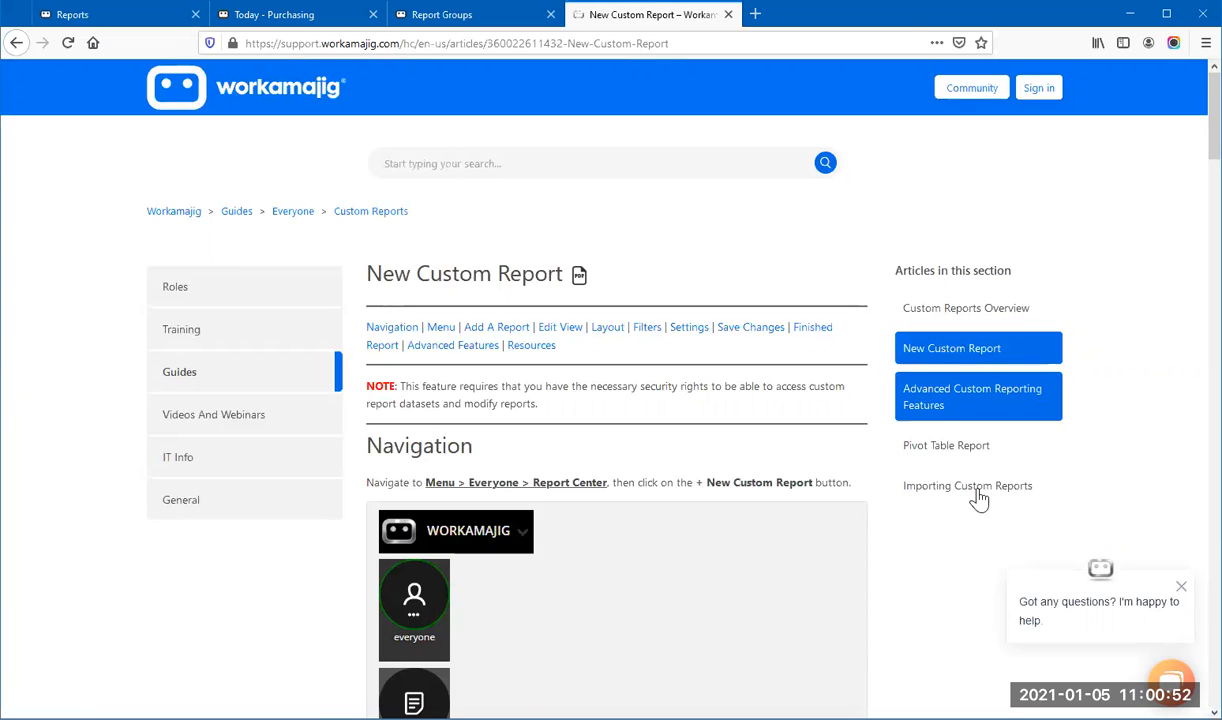
left_click(947, 497)
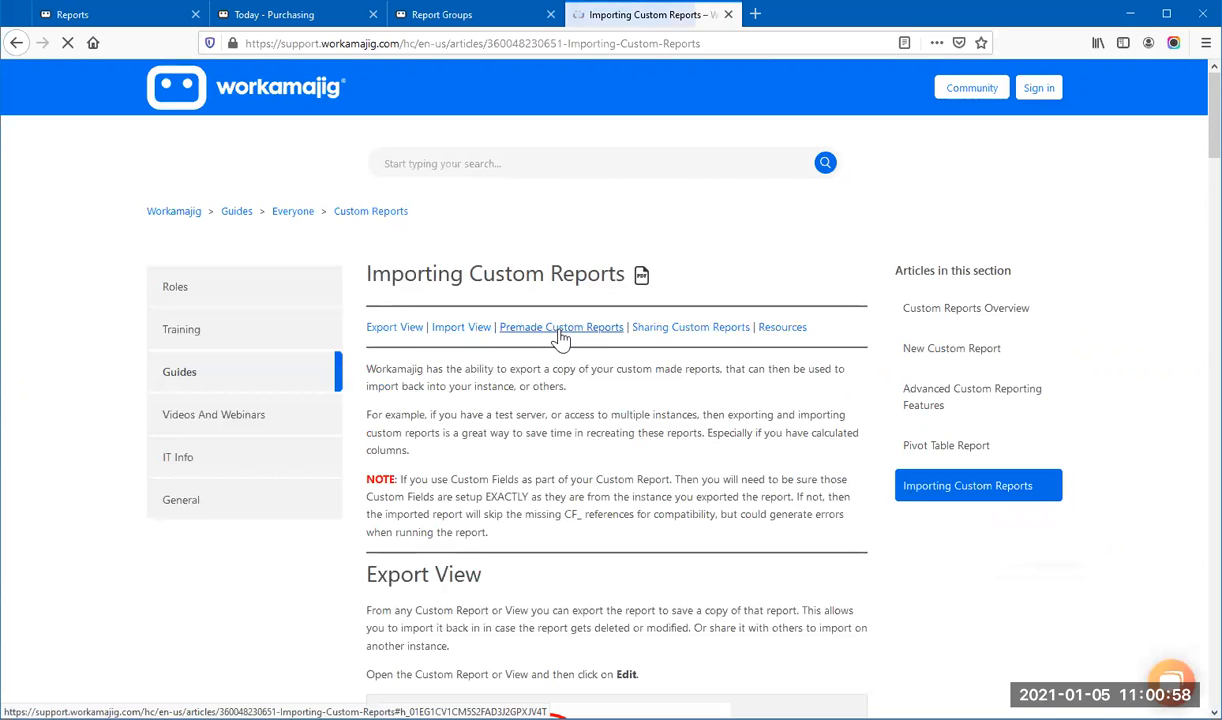
left_click(547, 331)
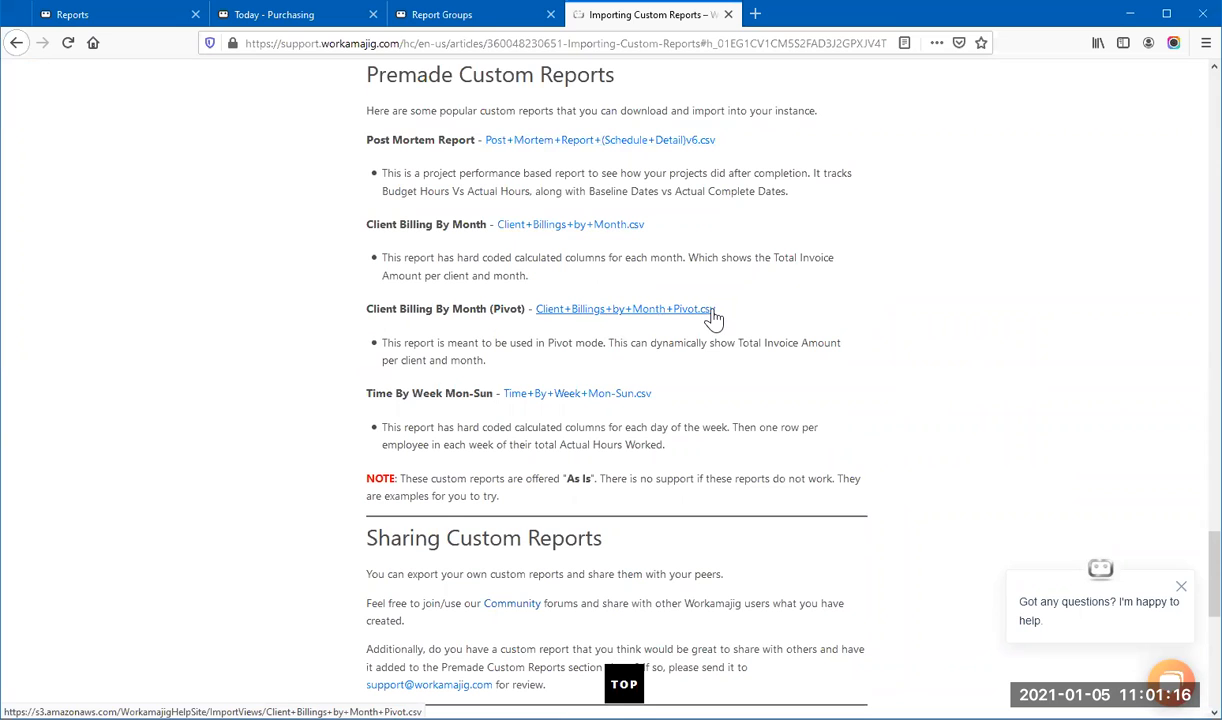
Step: Open Workamajig's data import page, choose View as the type of import, and return to the premade custom reports article
left_click(450, 16)
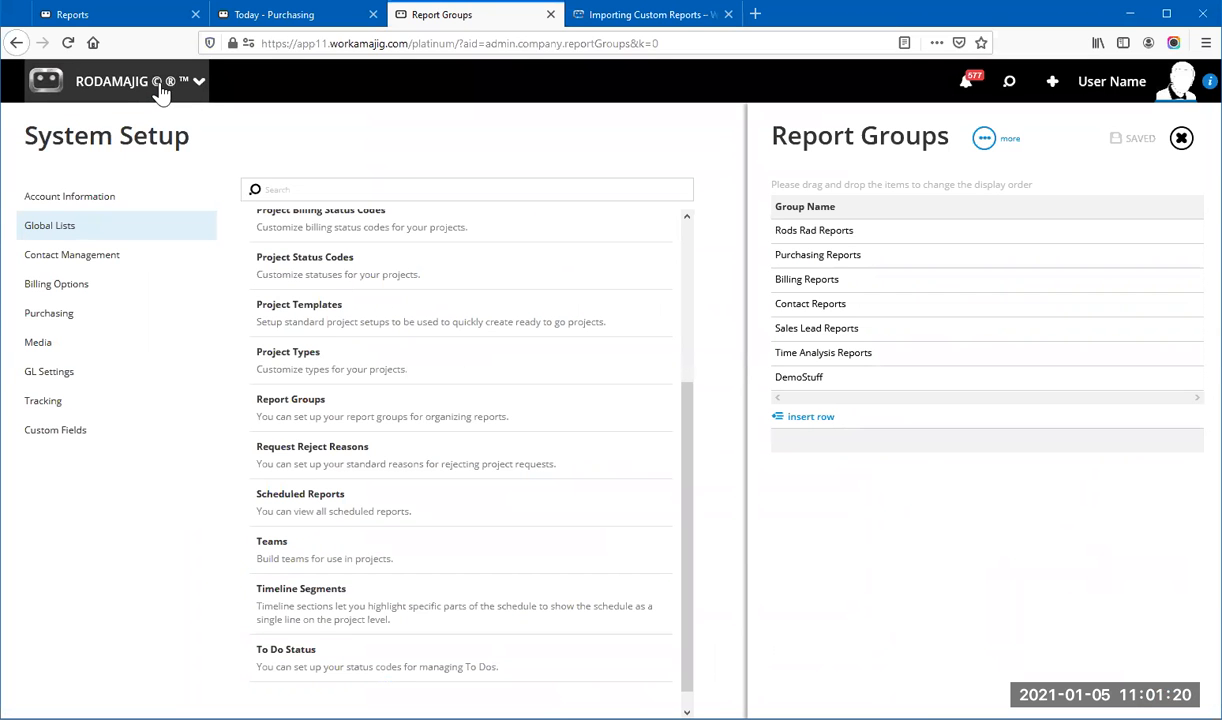
left_click(158, 90)
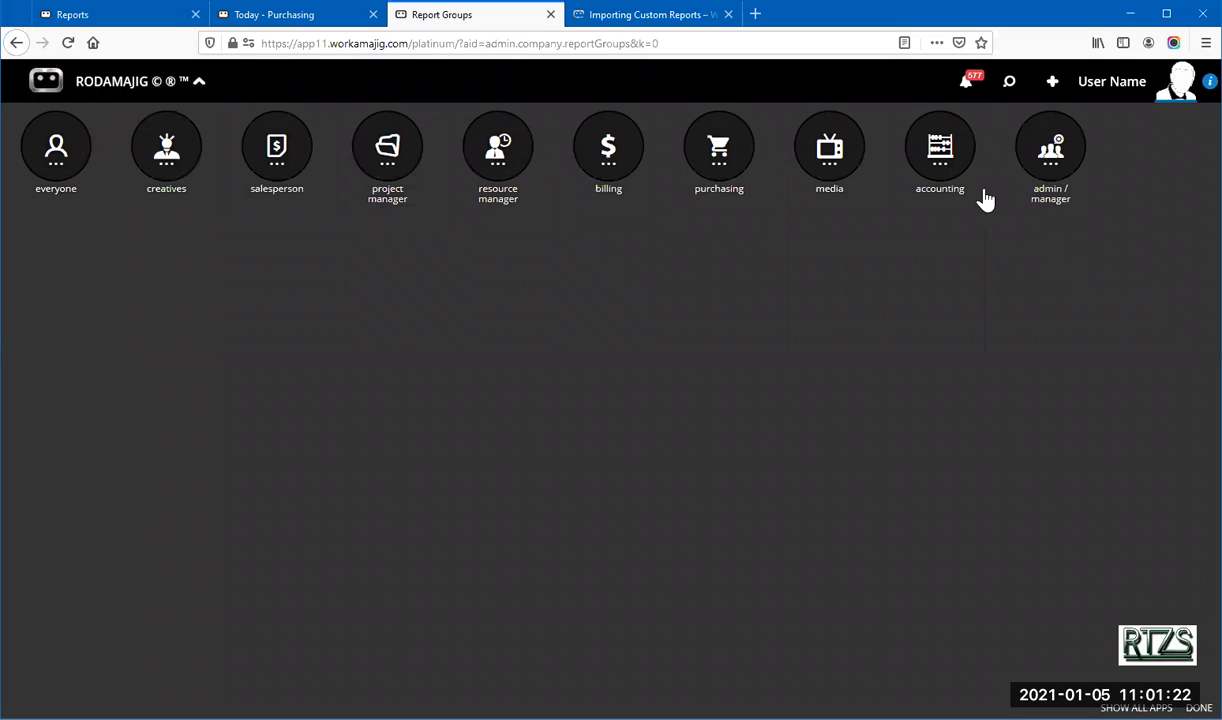
left_click(1058, 163)
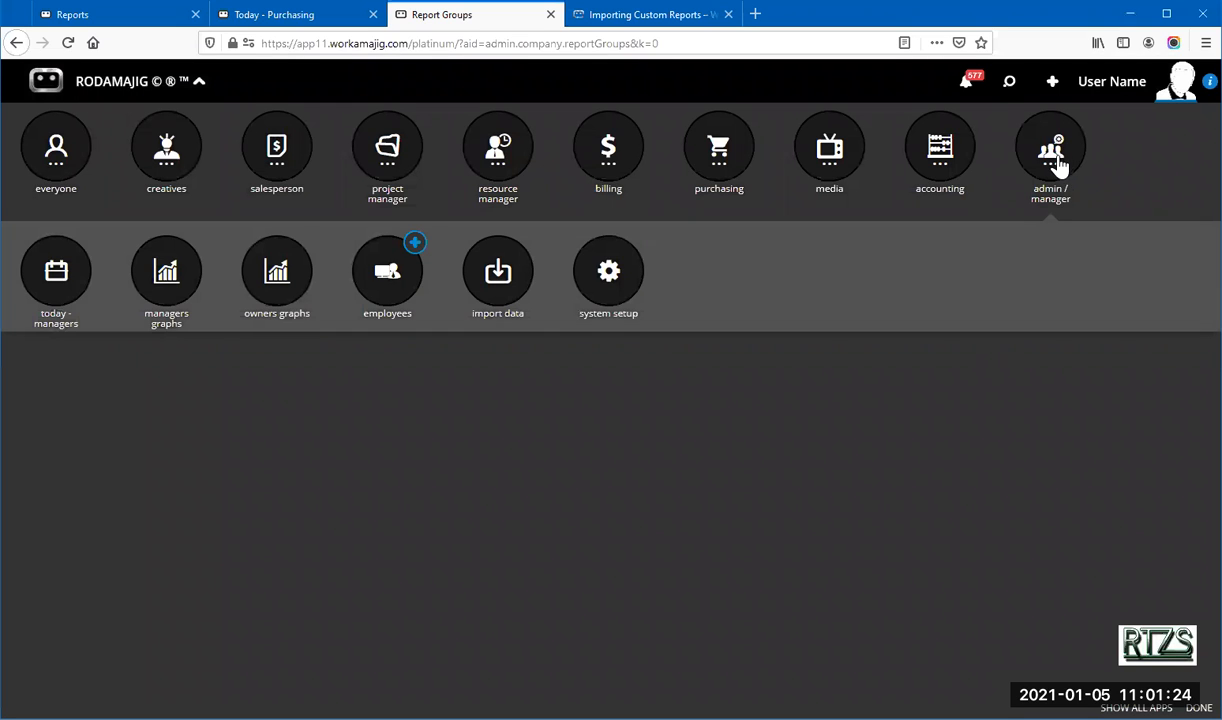
left_click(510, 286)
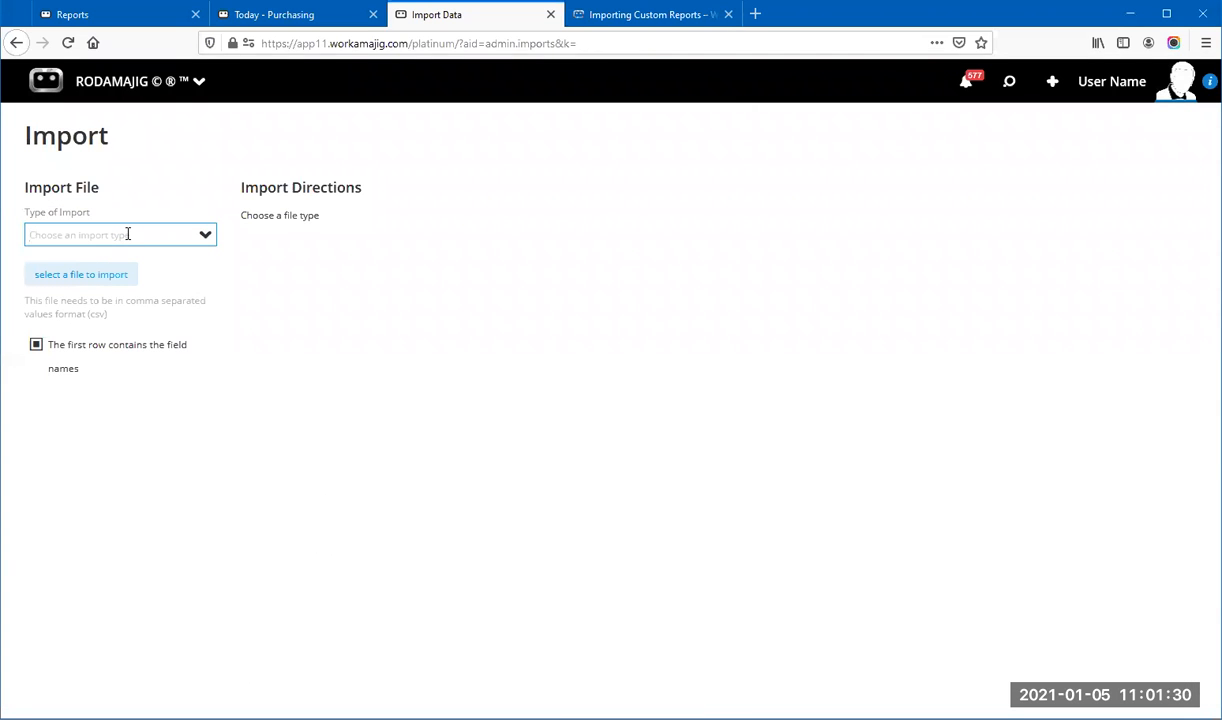
type("view")
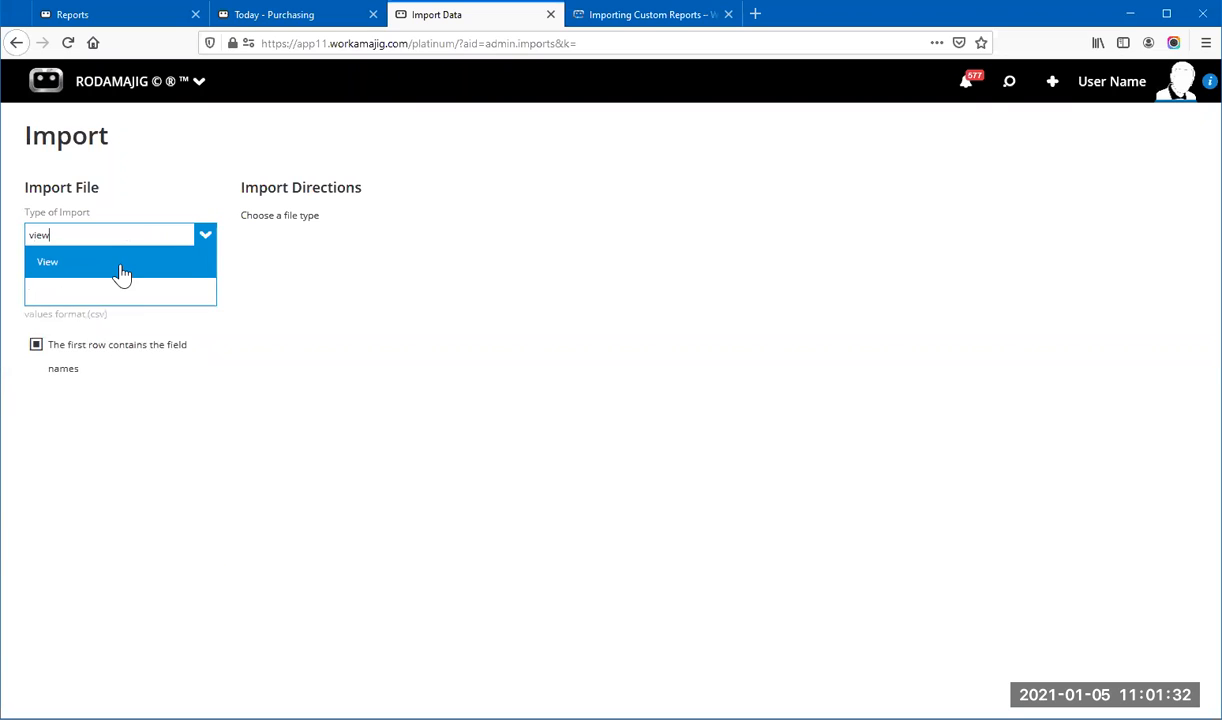
left_click(119, 268)
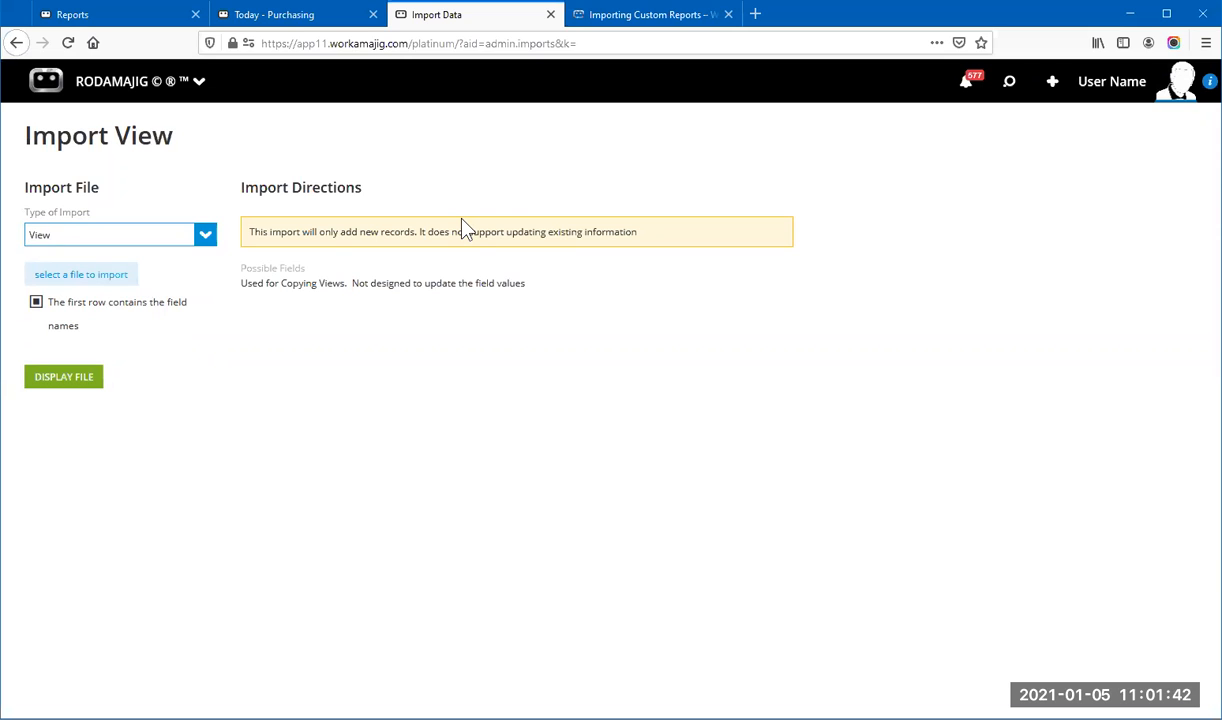
left_click(632, 17)
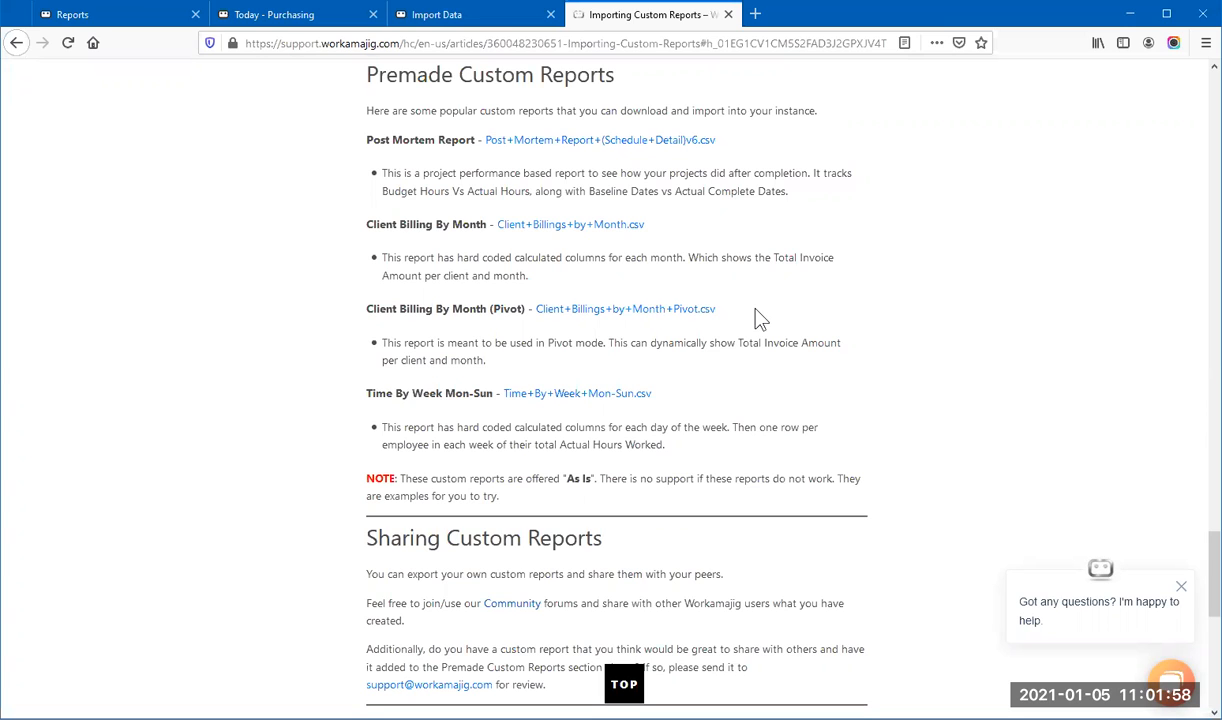
Step: Run the Client Billings by Month (Pivot) report without search criteria and show the results as a pivot
left_click(94, 16)
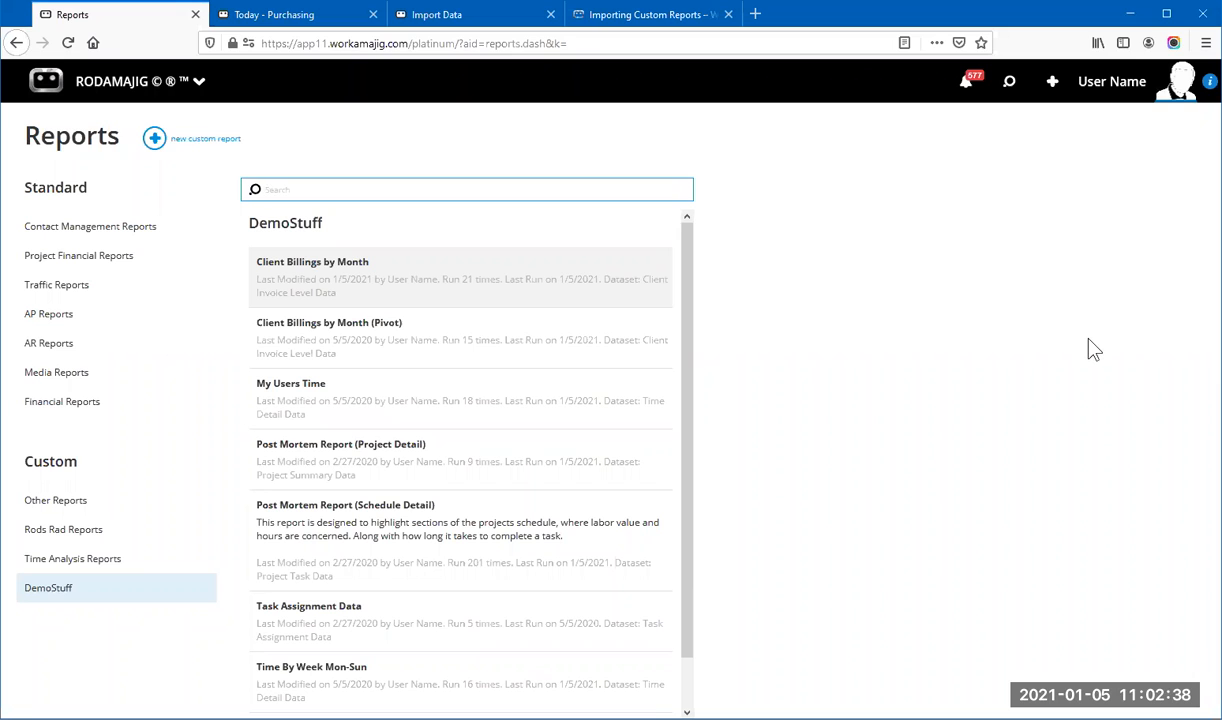
left_click(393, 340)
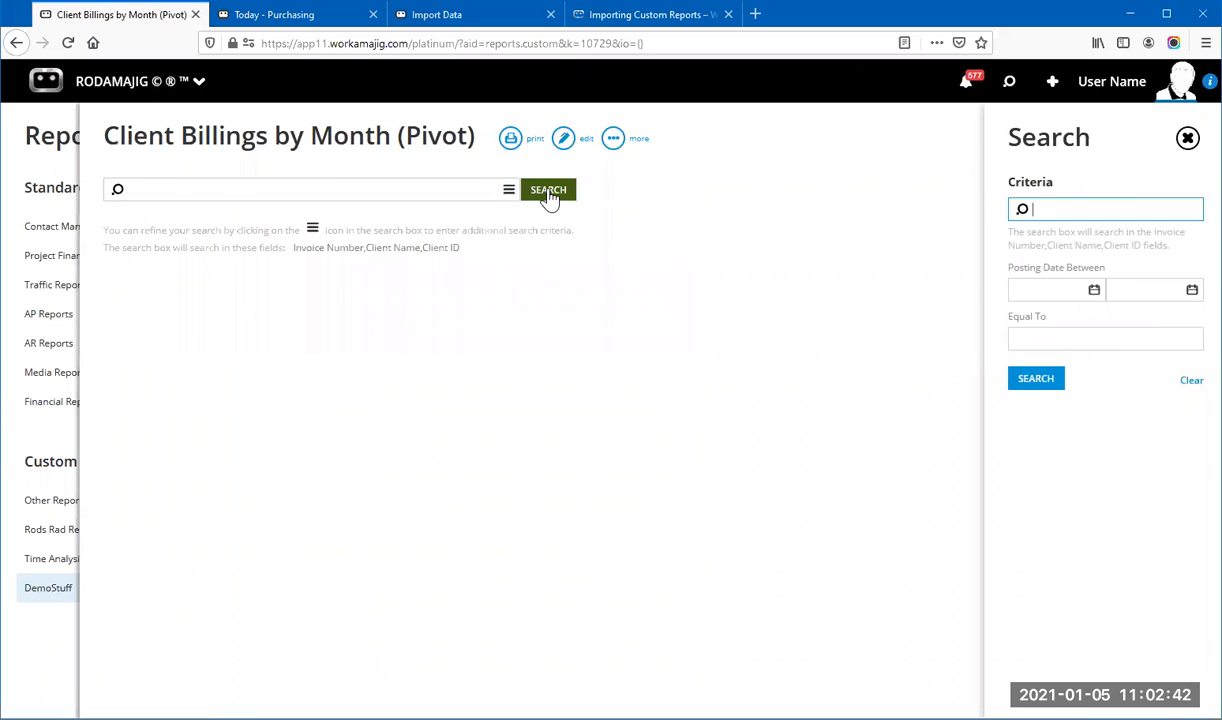
left_click(548, 192)
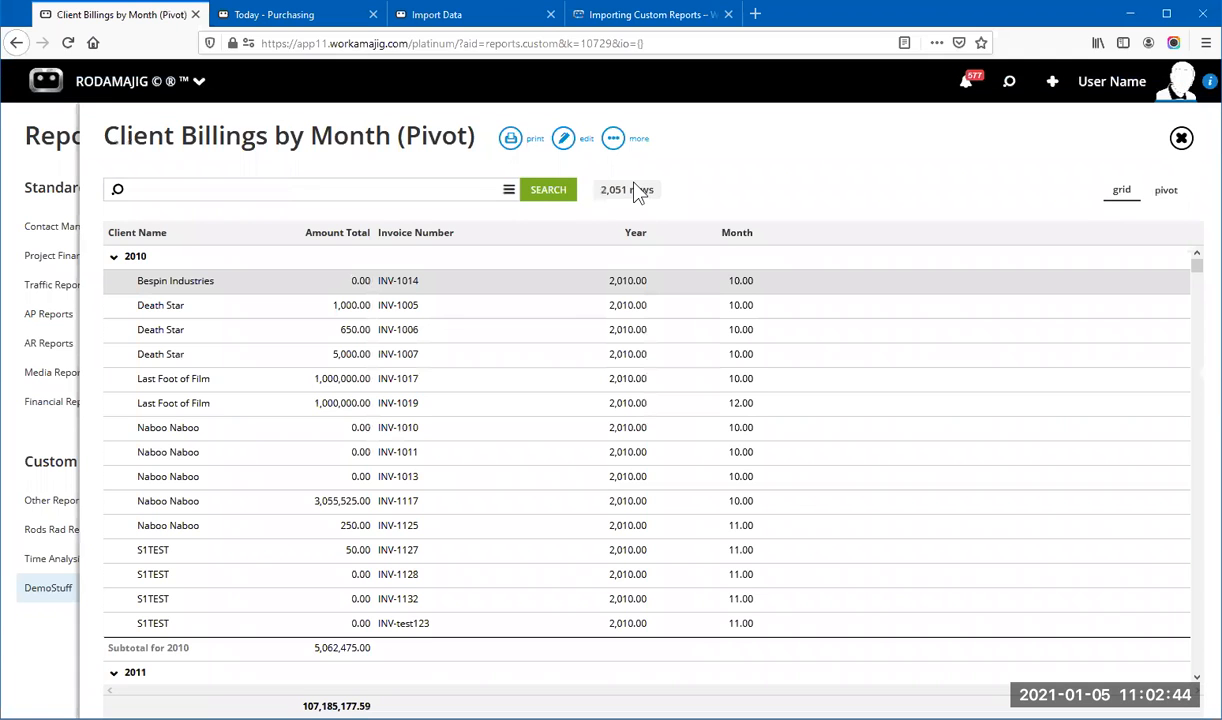
left_click(1155, 190)
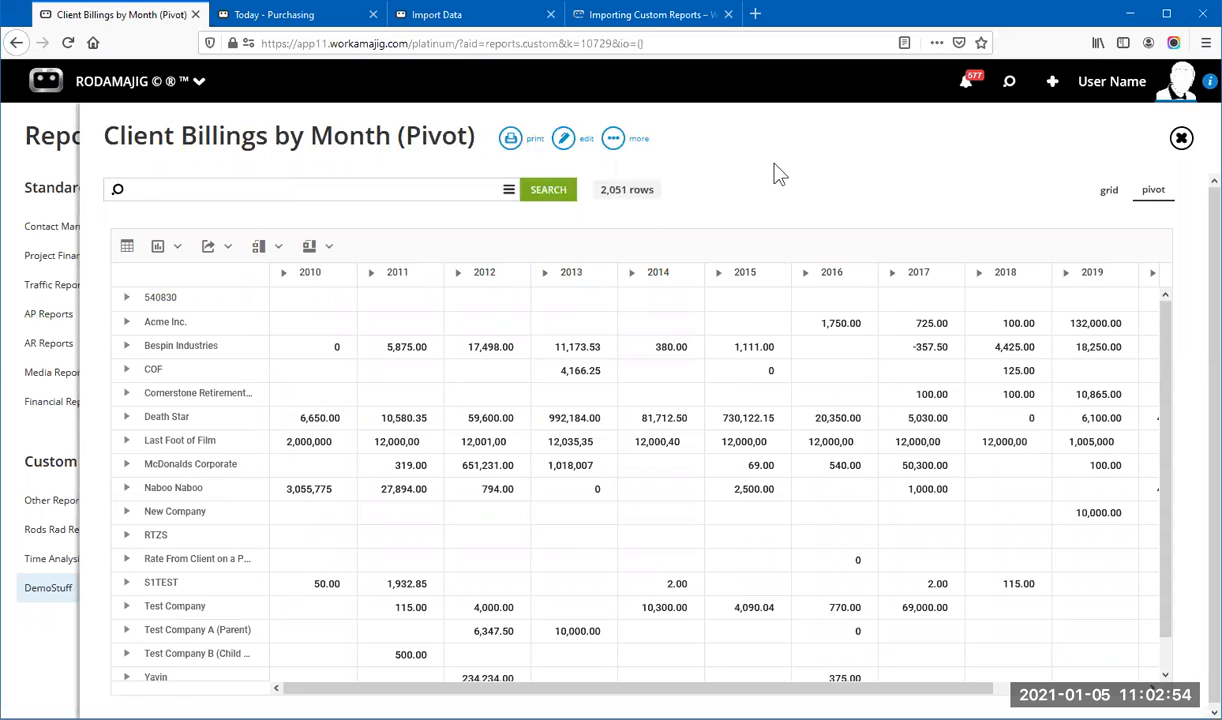
Step: Examine the report's pivot field setup and the aggregation choices for Amount Total, then close the view editor without changes
left_click(564, 142)
left_click(396, 202)
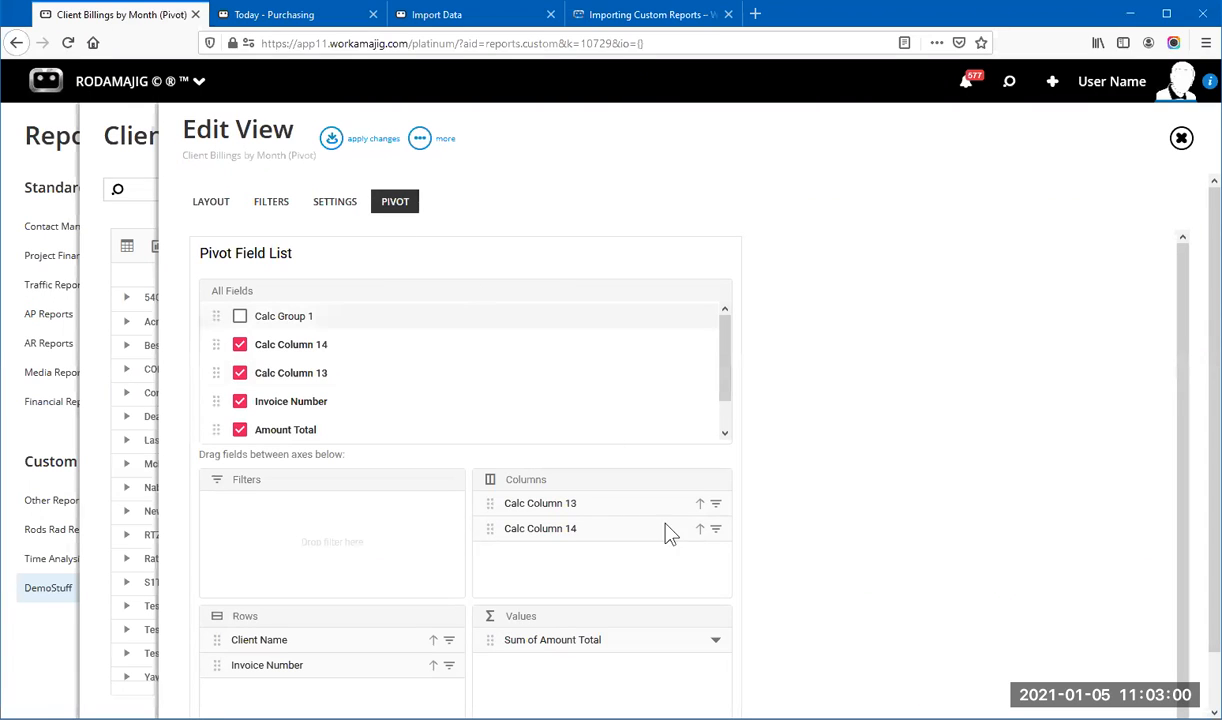
left_click(716, 641)
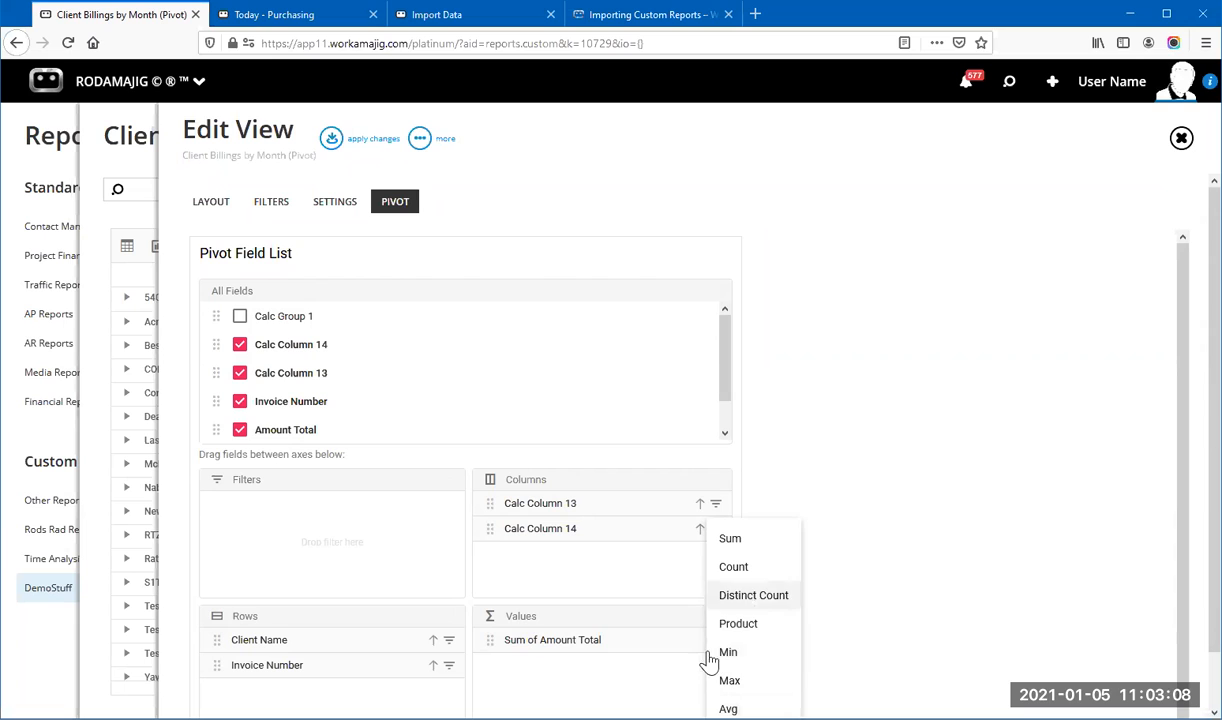
left_click(644, 679)
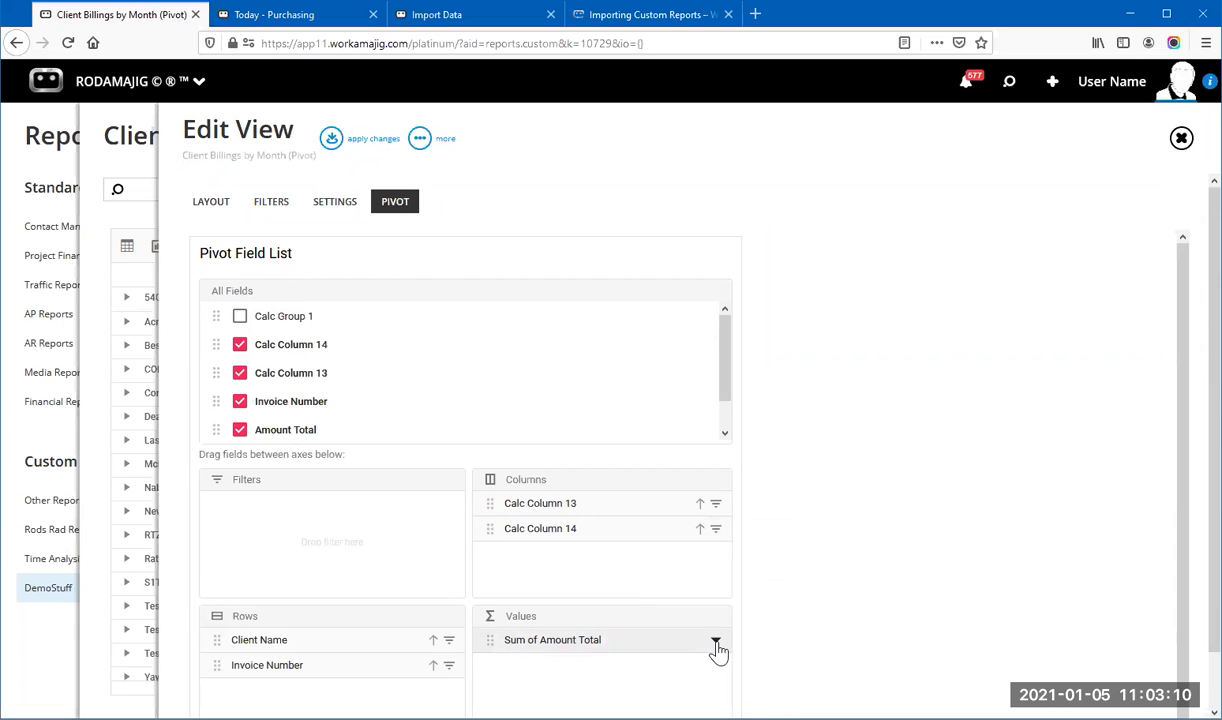
left_click(717, 650)
scroll(900, 625, "down", 1)
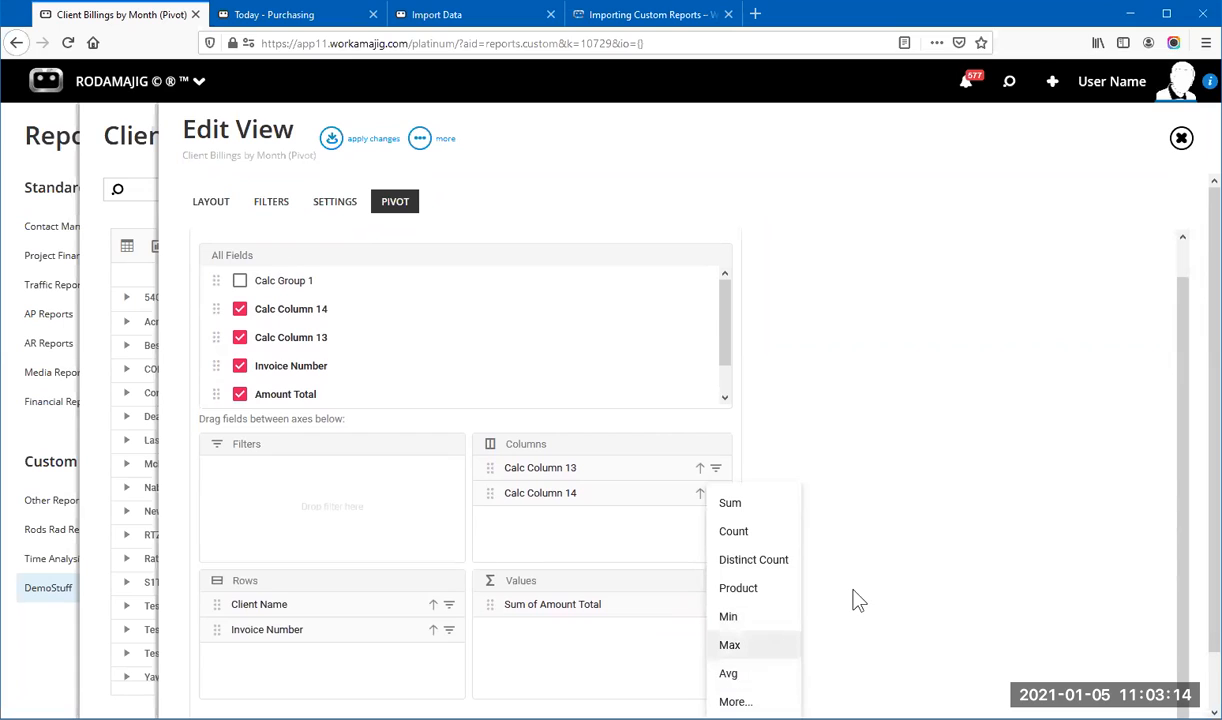
left_click(869, 622)
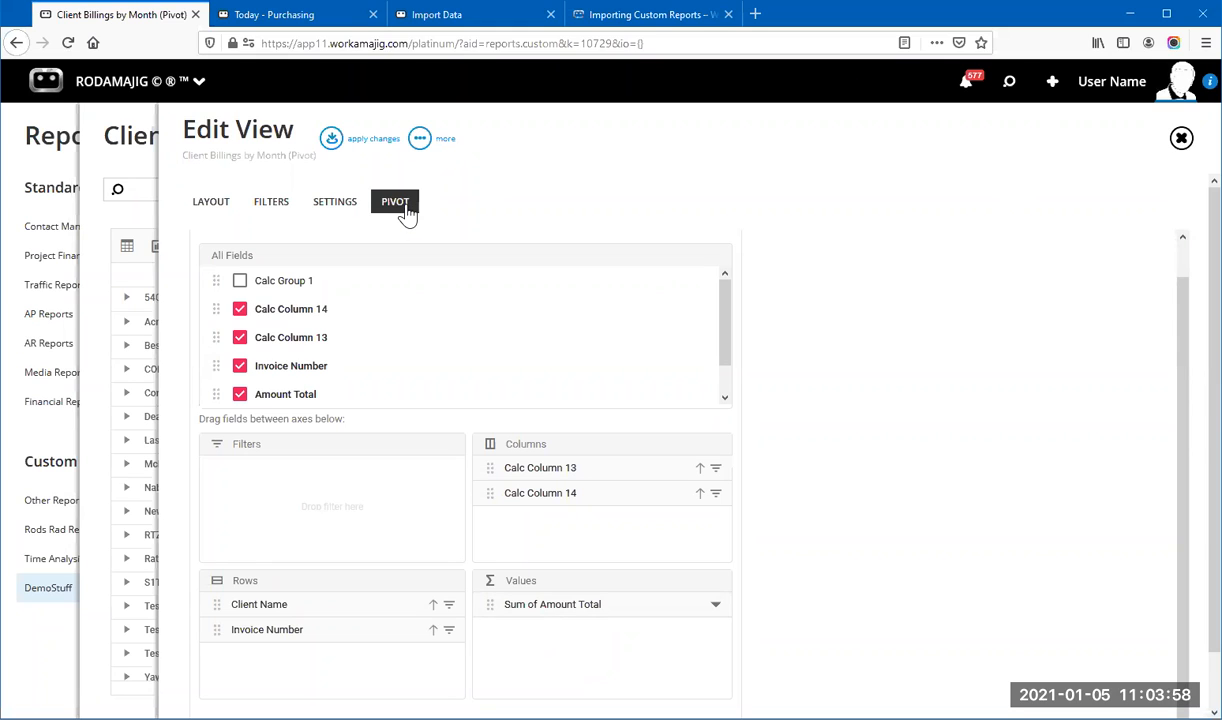
left_click(1181, 139)
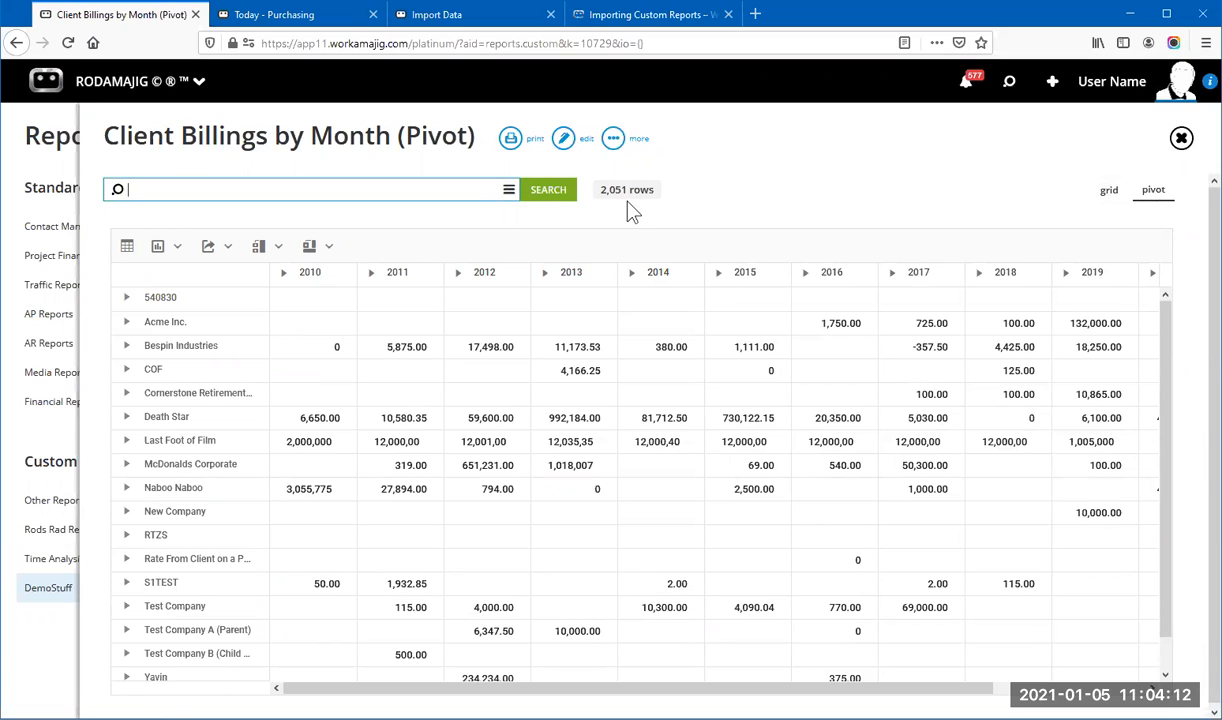
Step: Review the calculated year and month columns in the layout and their placement in the pivot fields, applying the view after each check
left_click(562, 140)
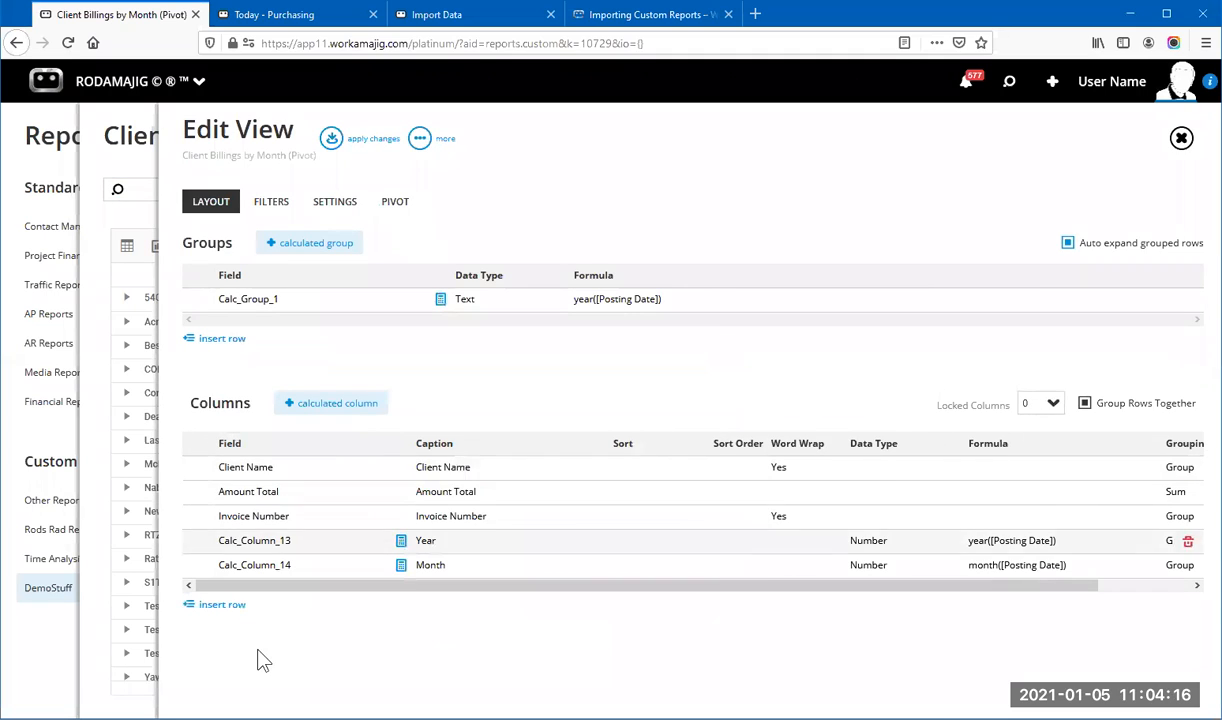
left_click(338, 140)
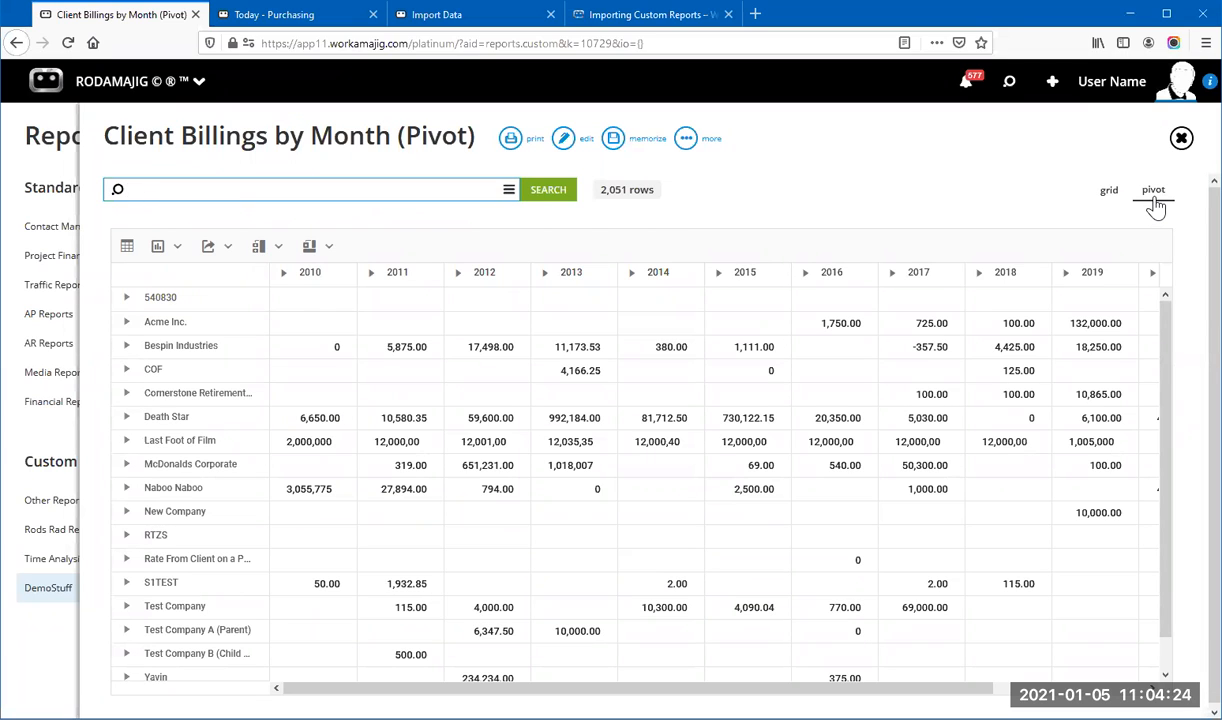
left_click(564, 141)
left_click(395, 203)
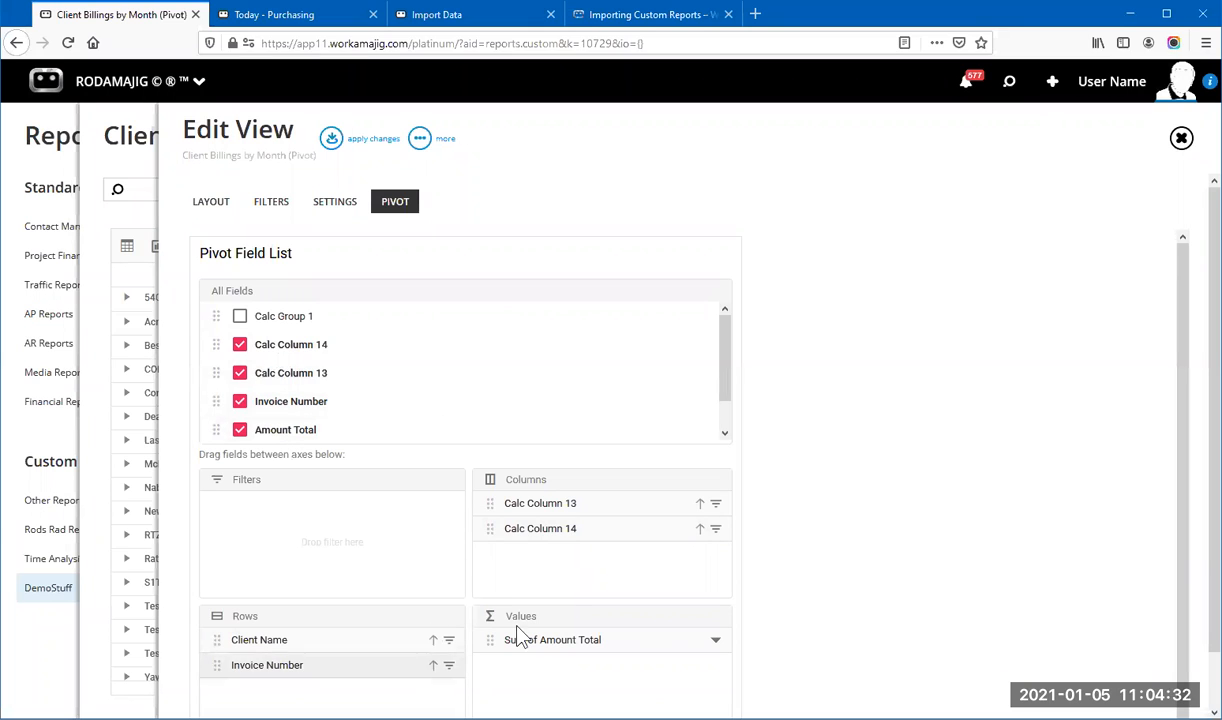
left_click(332, 140)
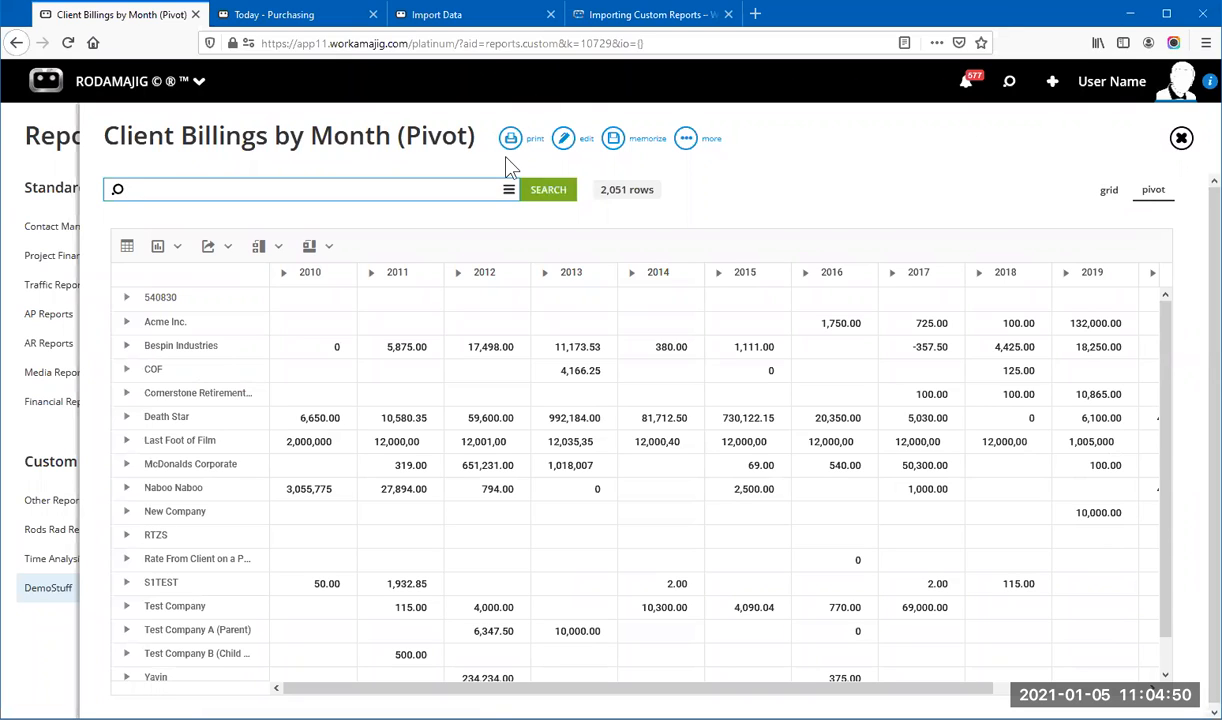
Step: Examine the advanced options of the Posting Date filter in the pivot report's view, then collapse them
left_click(564, 140)
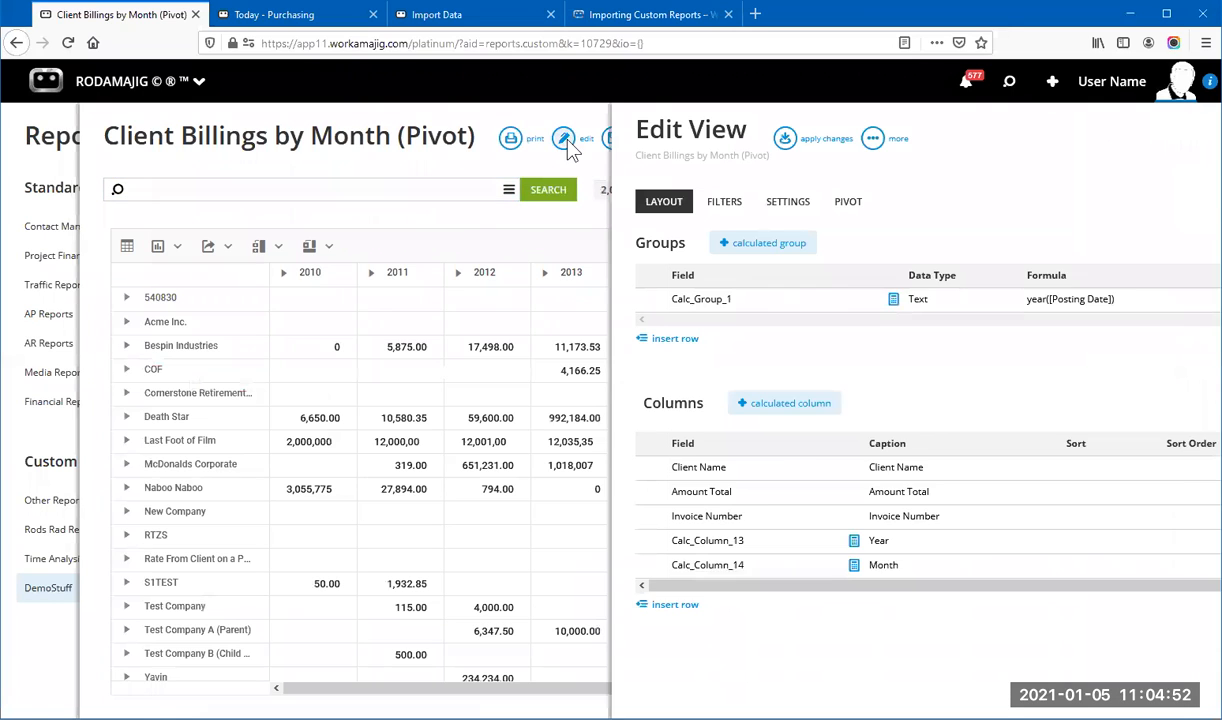
left_click(271, 203)
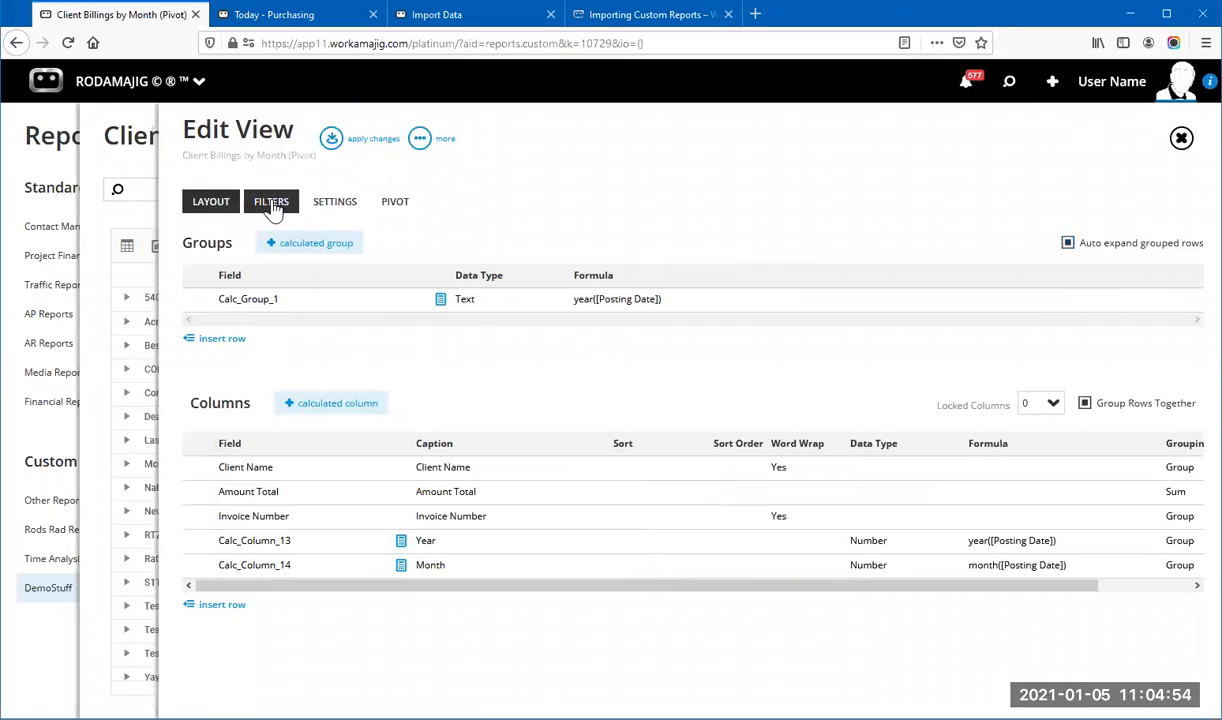
left_click(253, 306)
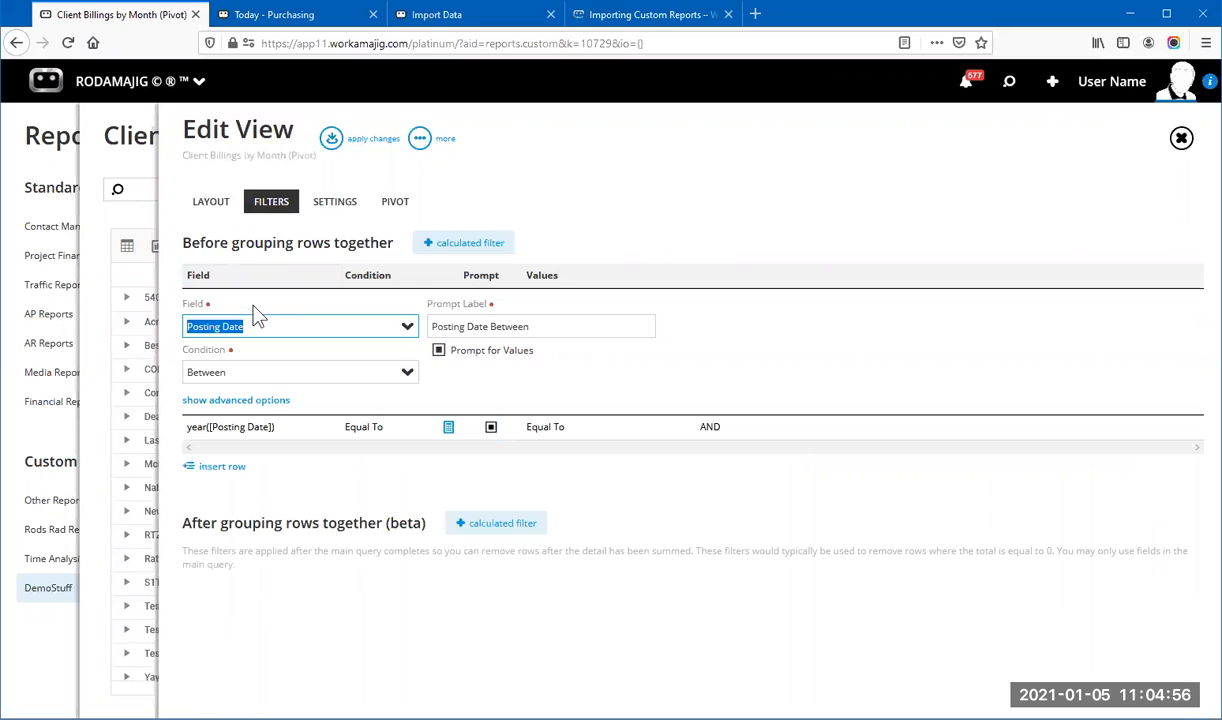
left_click(258, 405)
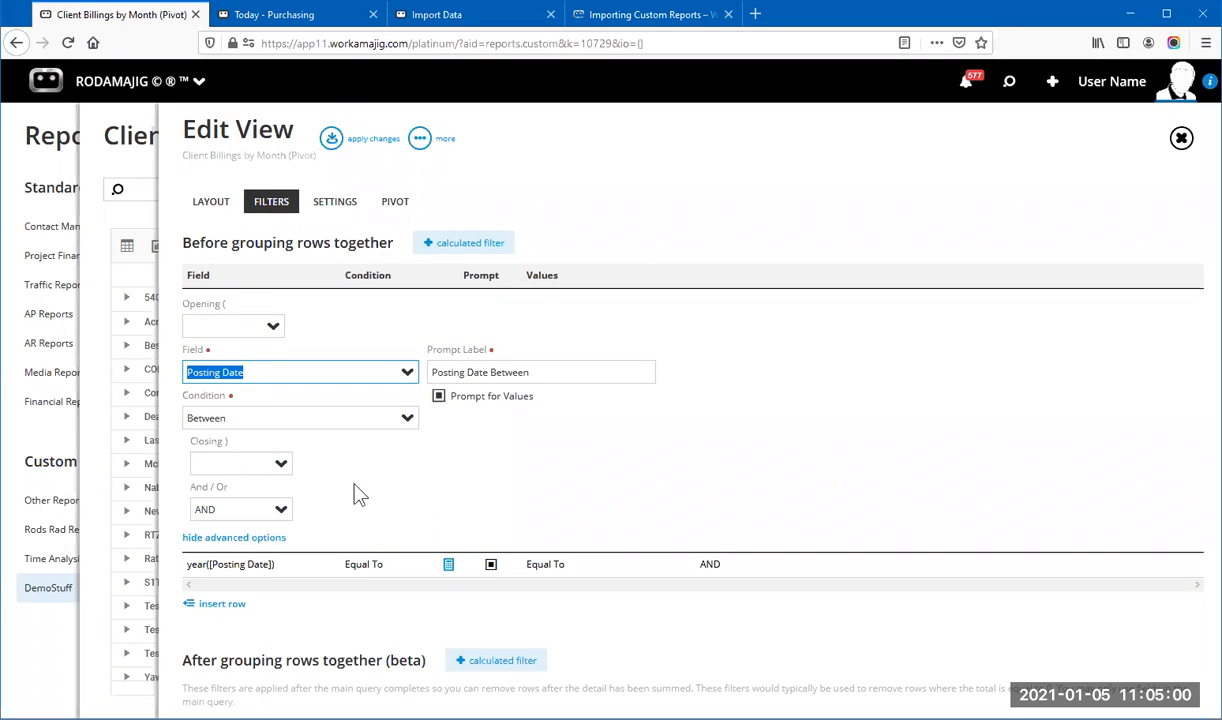
left_click(254, 537)
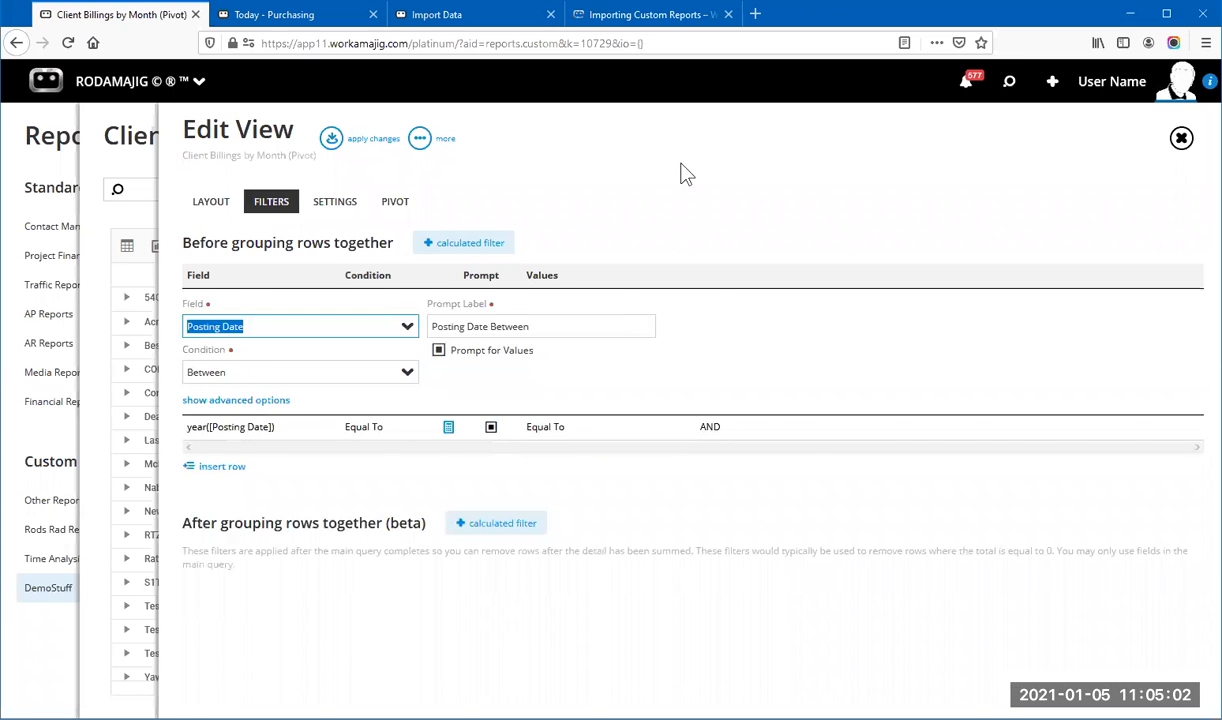
left_click(681, 164)
Step: Examine the advanced options of a new calculated filter, then discard the filter and close the view editor
left_click(470, 247)
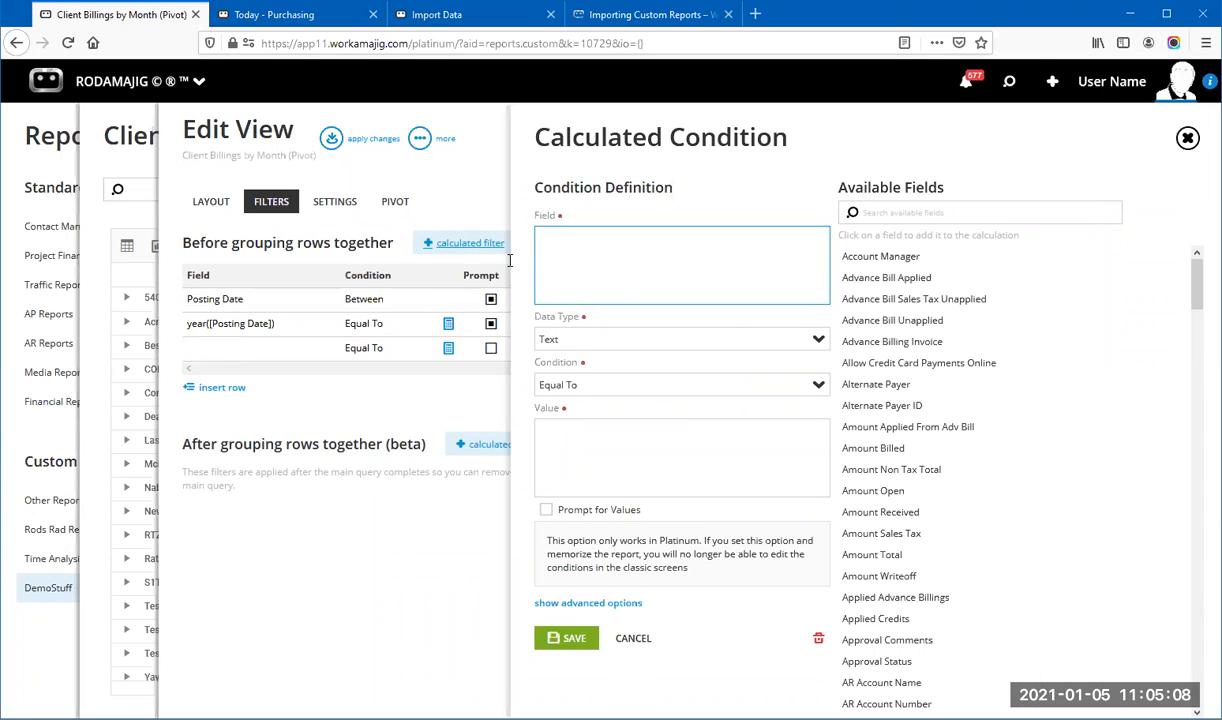
left_click(588, 603)
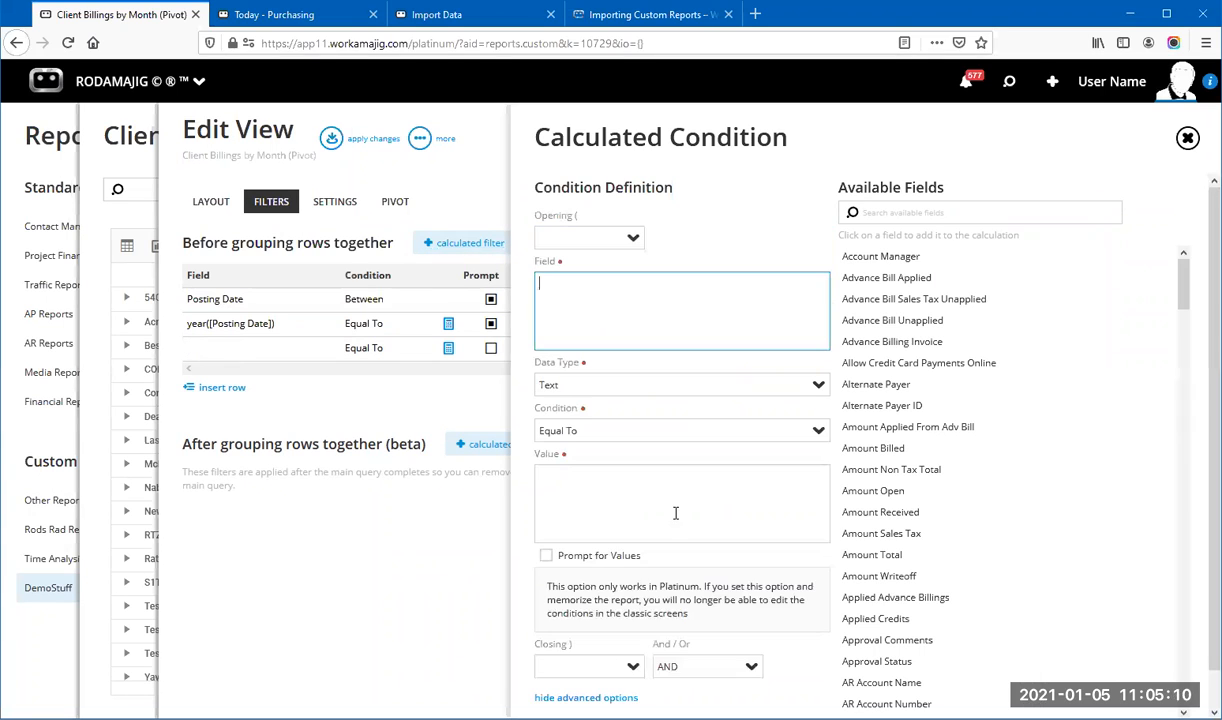
scroll(661, 421, "down", 2)
scroll(662, 422, "up", 2)
left_click(1187, 139)
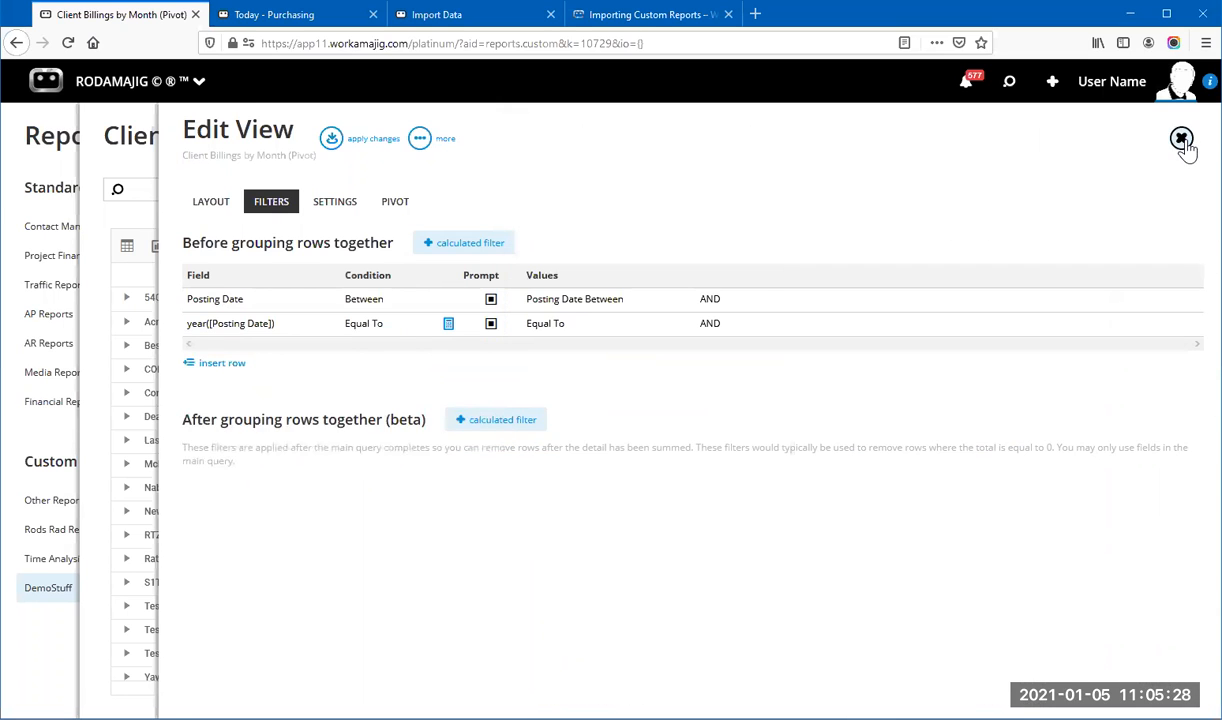
left_click(1182, 139)
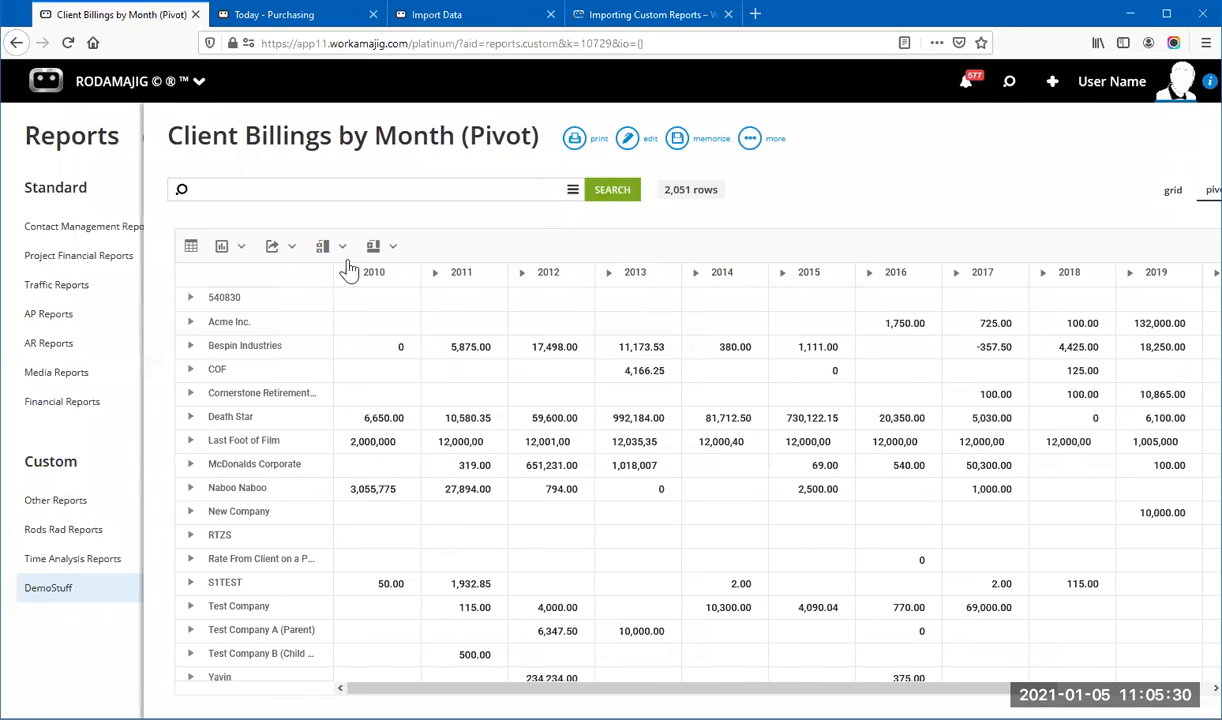
Step: Open the definition of the Jan calculated column in the Client Billings by Month report
left_click(330, 268)
left_click(479, 140)
left_click(479, 140)
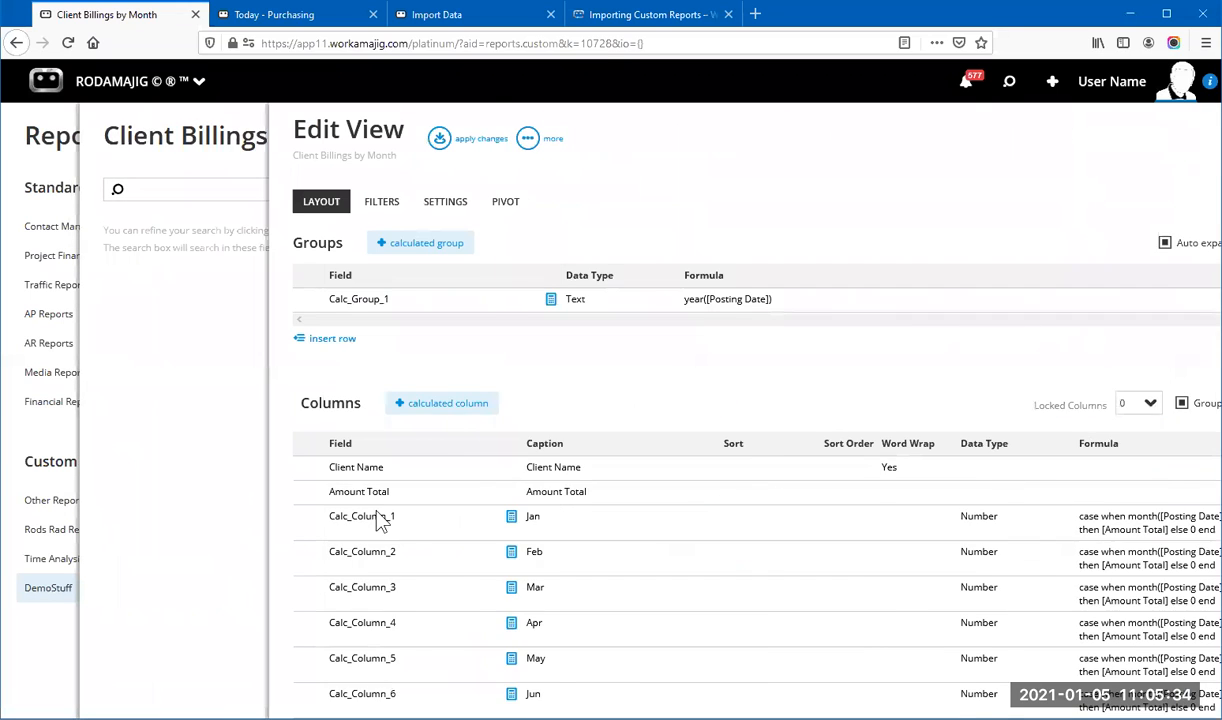
left_click(402, 522)
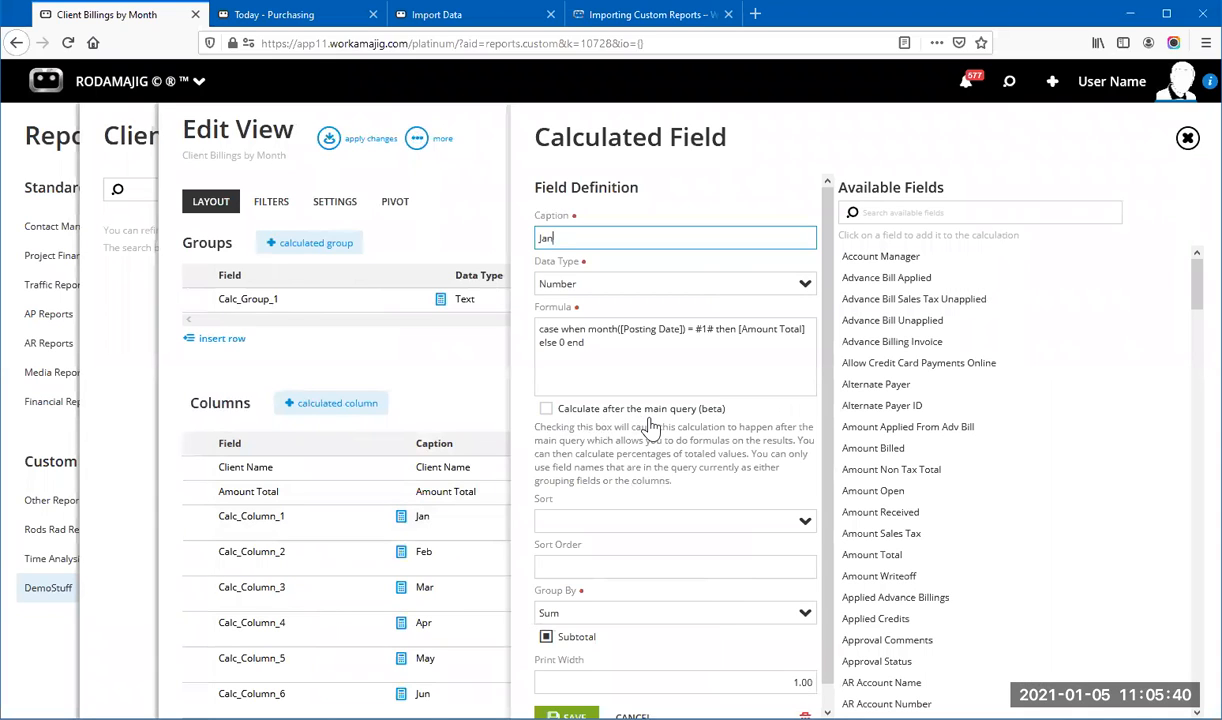
Step: Turn on Calculate after the main query (beta) for the Jan column, inspect its formula, and close the definition without saving
left_click(546, 412)
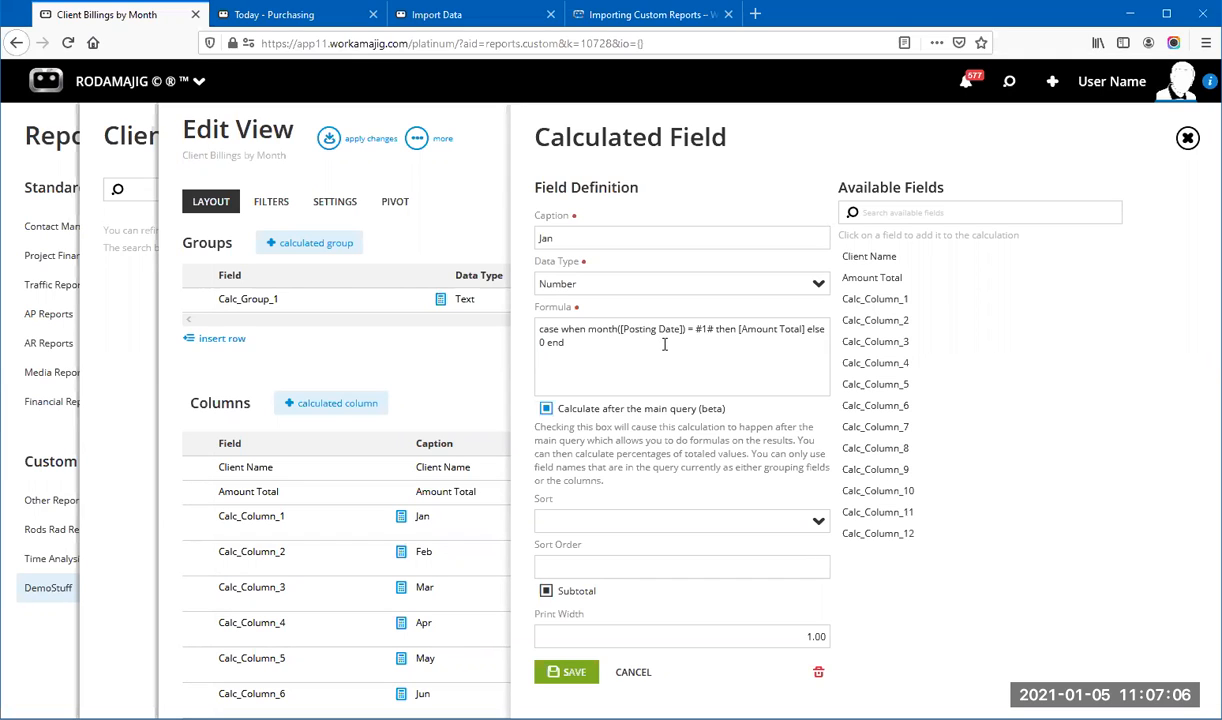
left_click(694, 330)
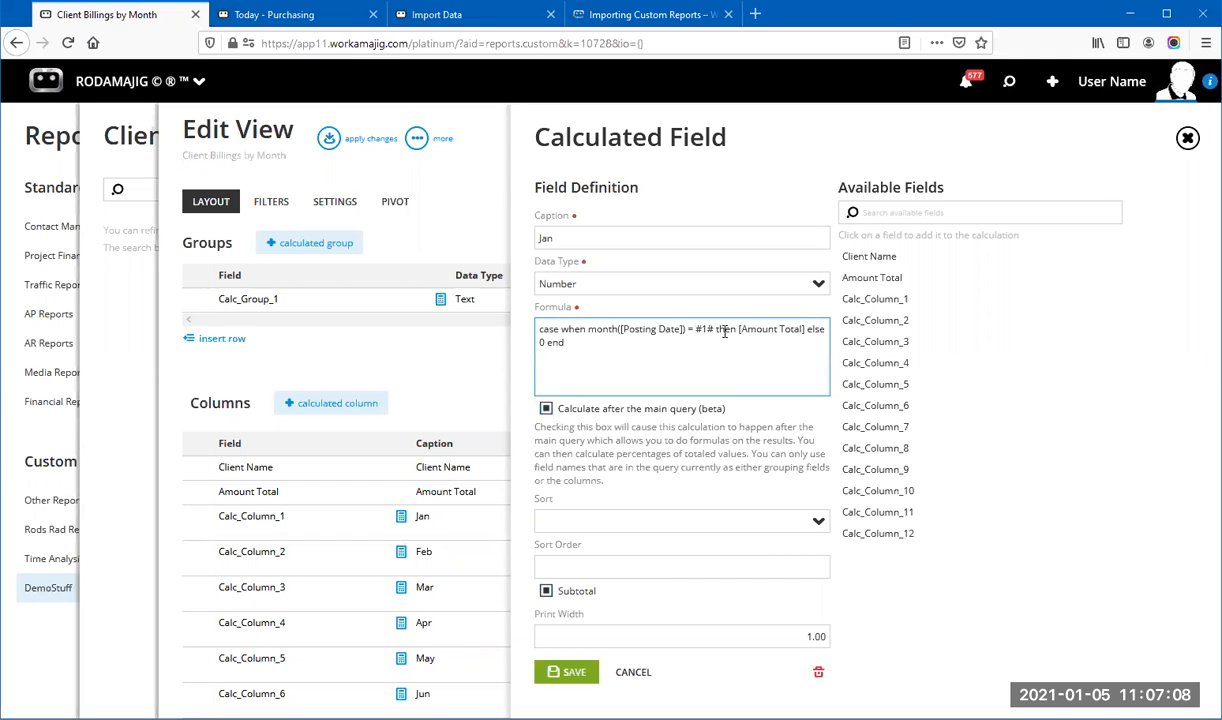
left_click(714, 329)
left_click(1187, 138)
left_click(1108, 81)
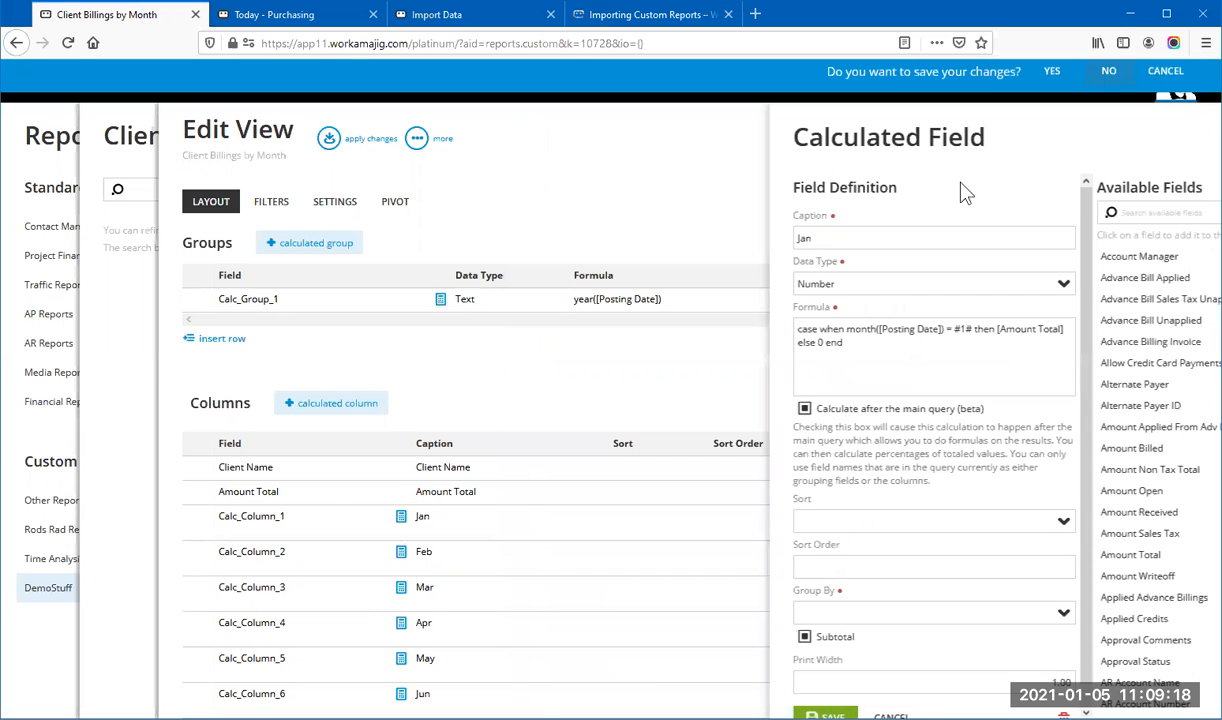
Step: Close the Client Billings by Month view editor and report, and open the Time By Week Mon-Sun report from DemoStuff
left_click(1184, 137)
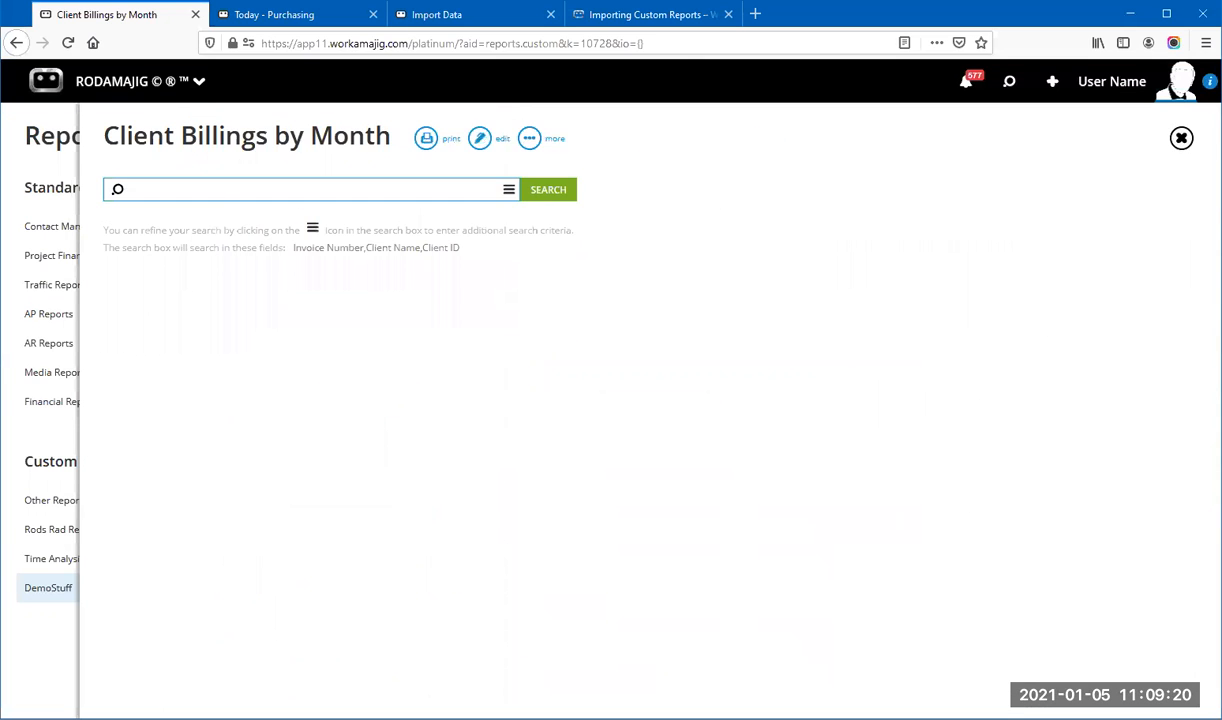
left_click(1182, 137)
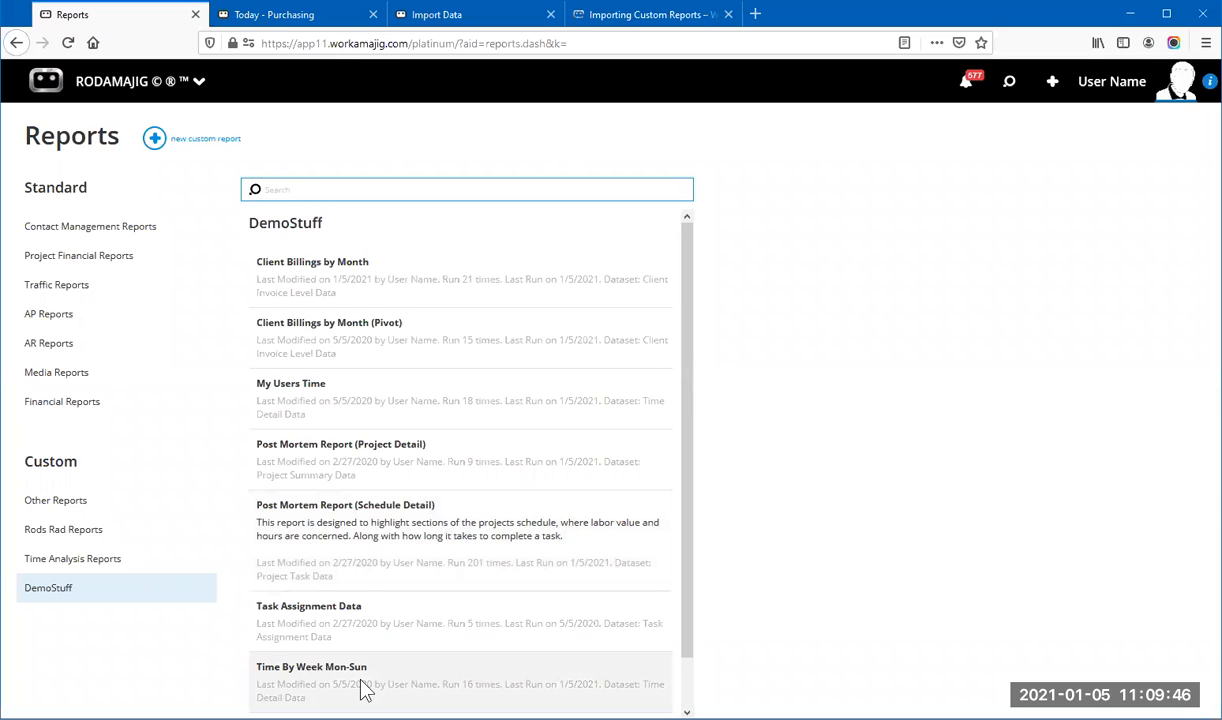
left_click(433, 686)
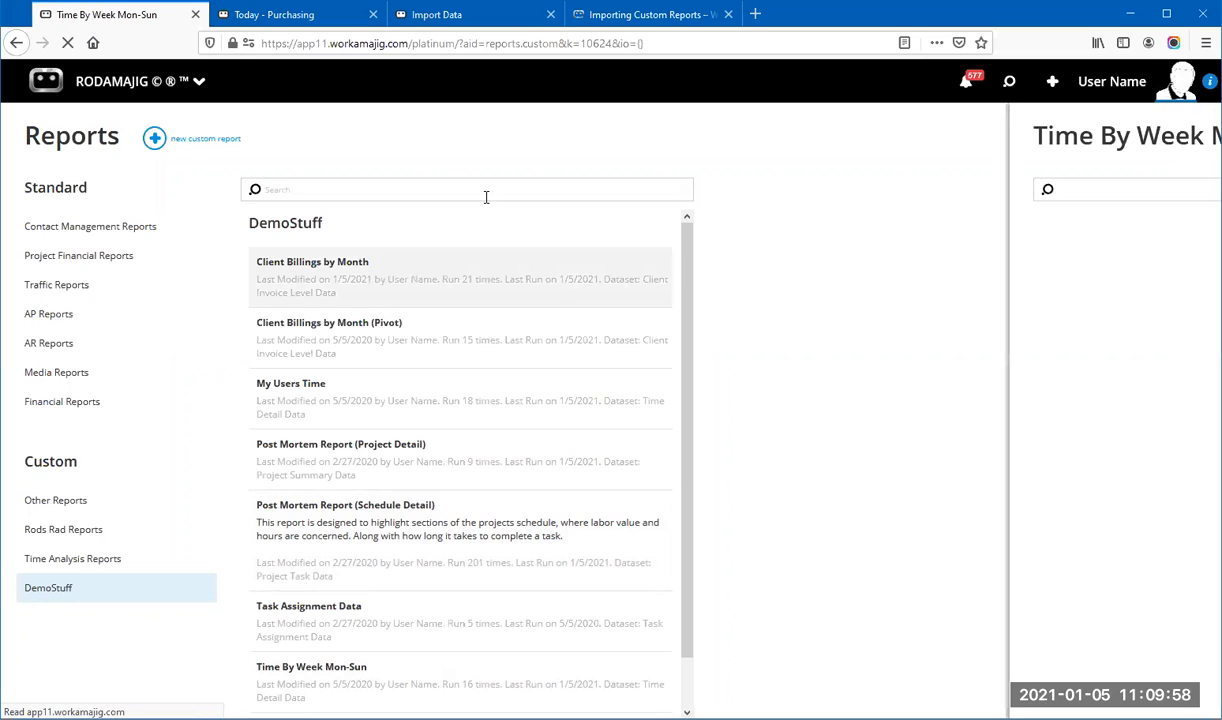
Step: Run the Time By Week Mon-Sun report, examine the calculated week group in its view layout, and return to the reports list
left_click(557, 191)
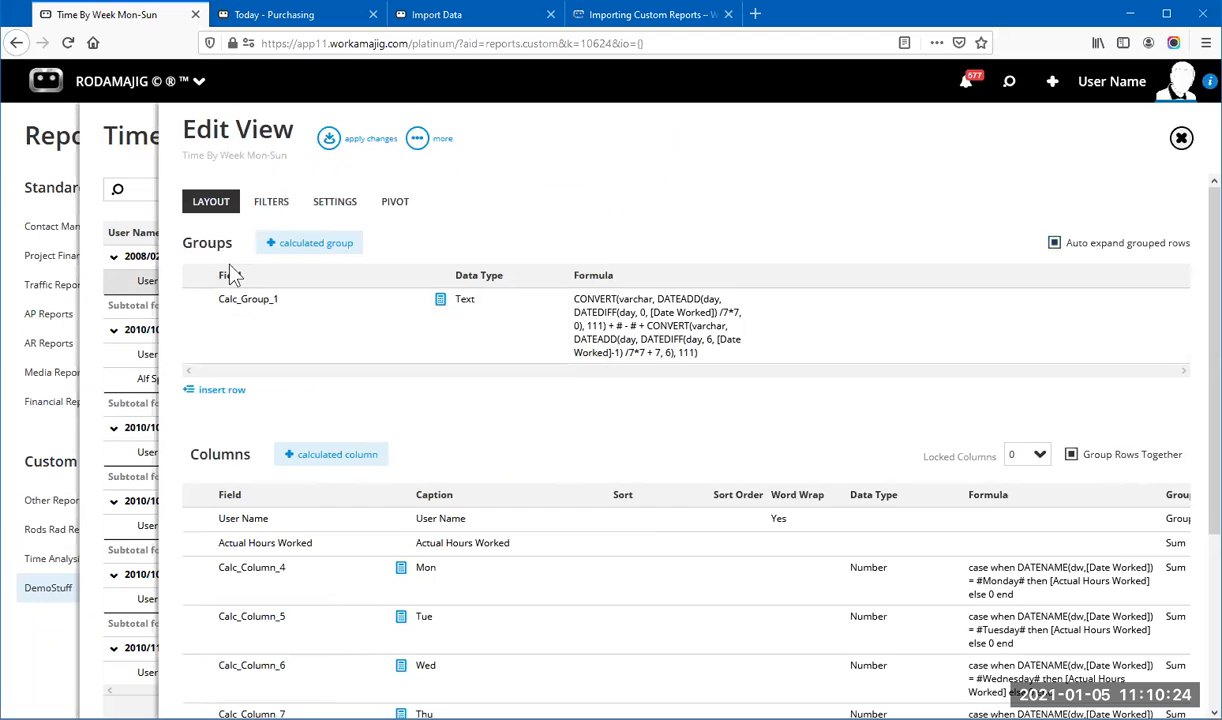
left_click_drag(230, 265, 406, 287)
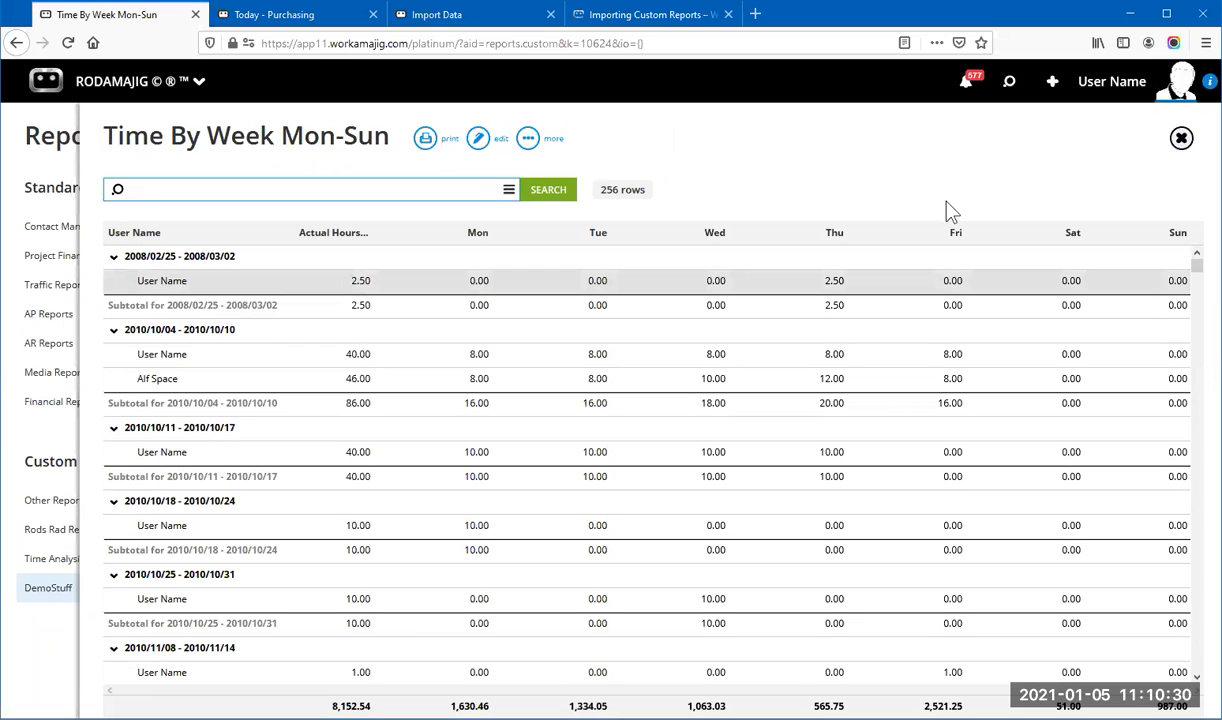
key("Escape")
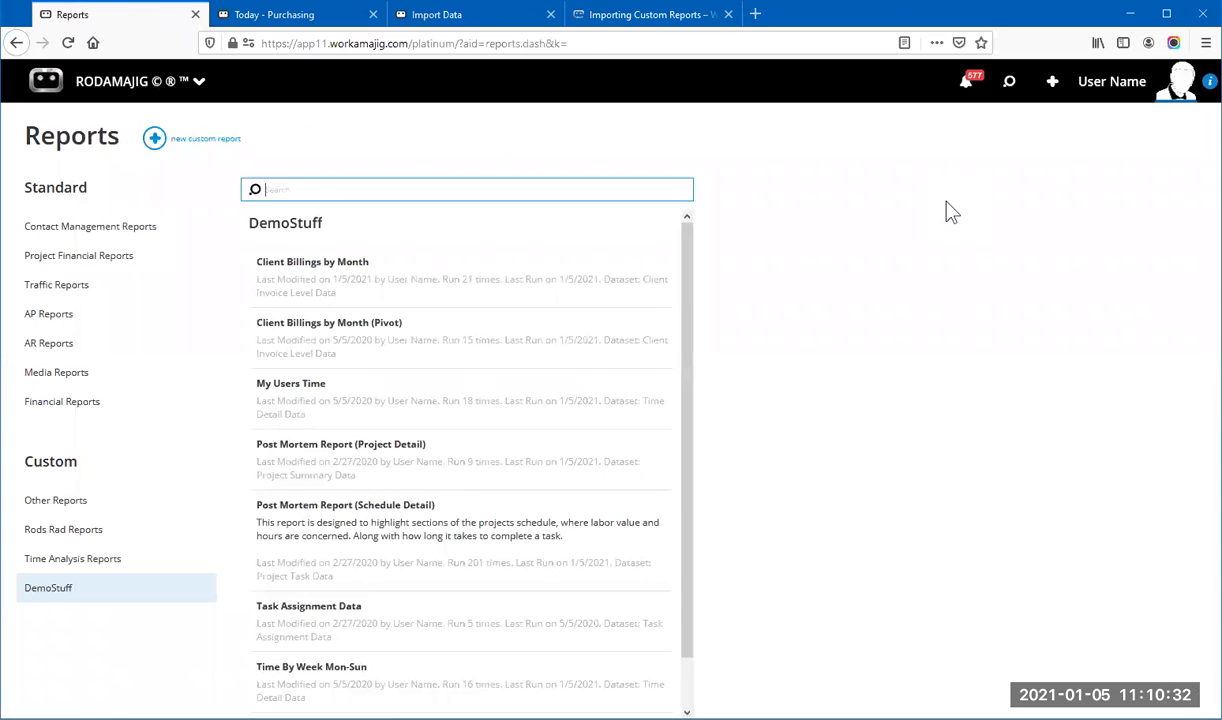